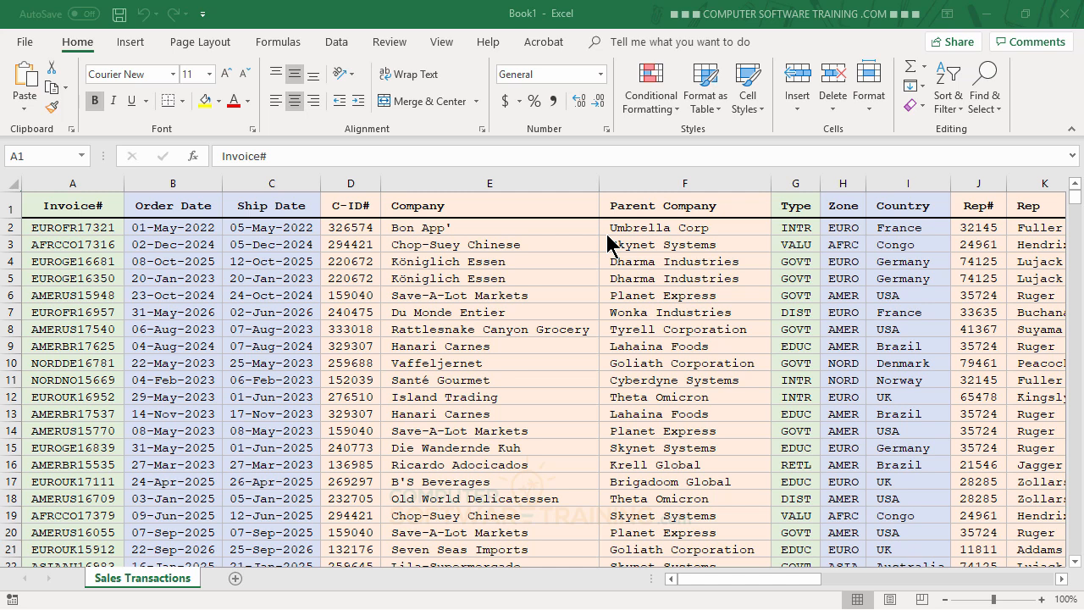
- Create a PivotTable on a new worksheet from the Sales Transactions range $A$1:$Z$9995
click(459, 18)
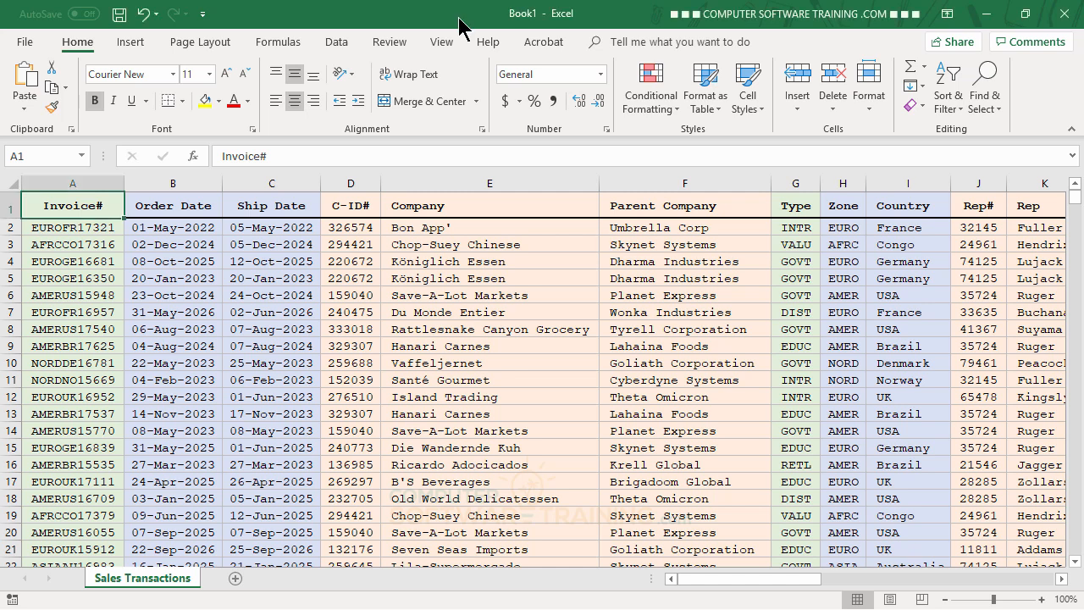
click(131, 44)
click(30, 80)
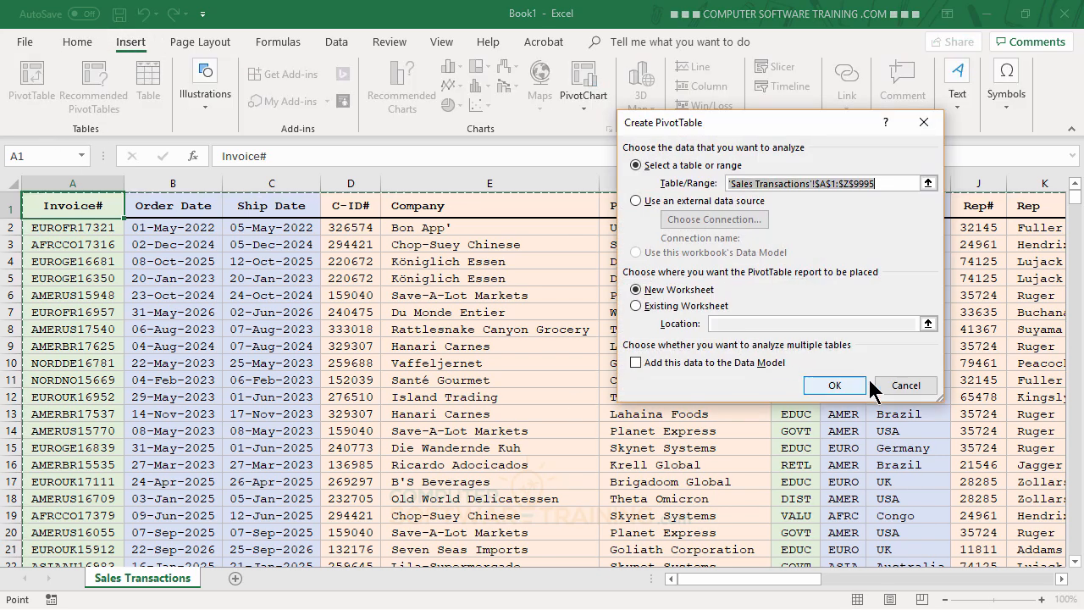
click(842, 384)
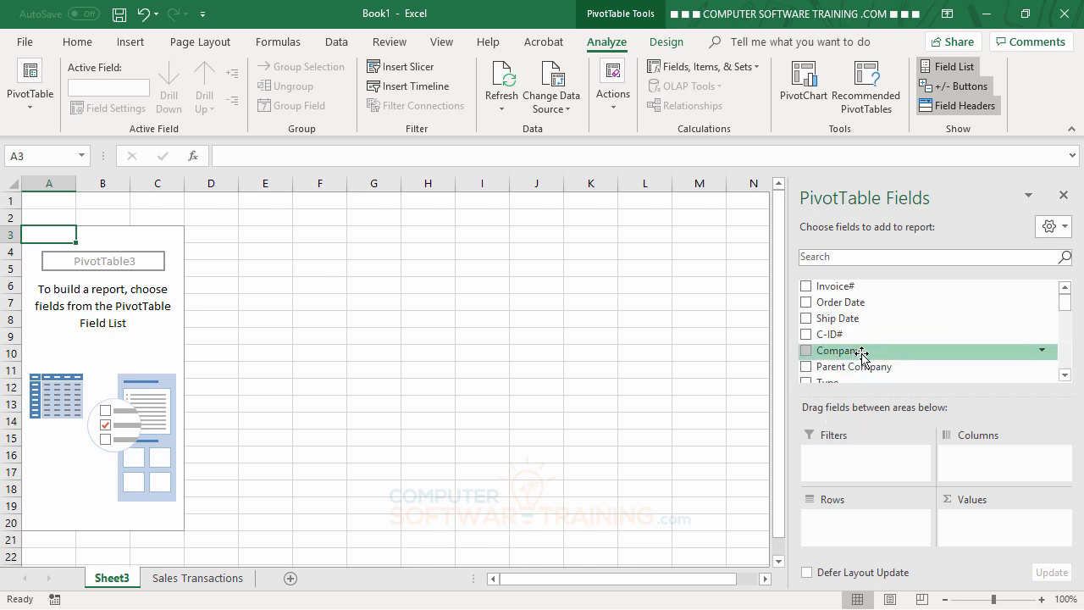
- Add the Country field to the PivotTable's Rows area
scroll(851, 351, down, 3)
scroll(847, 354, up, 1)
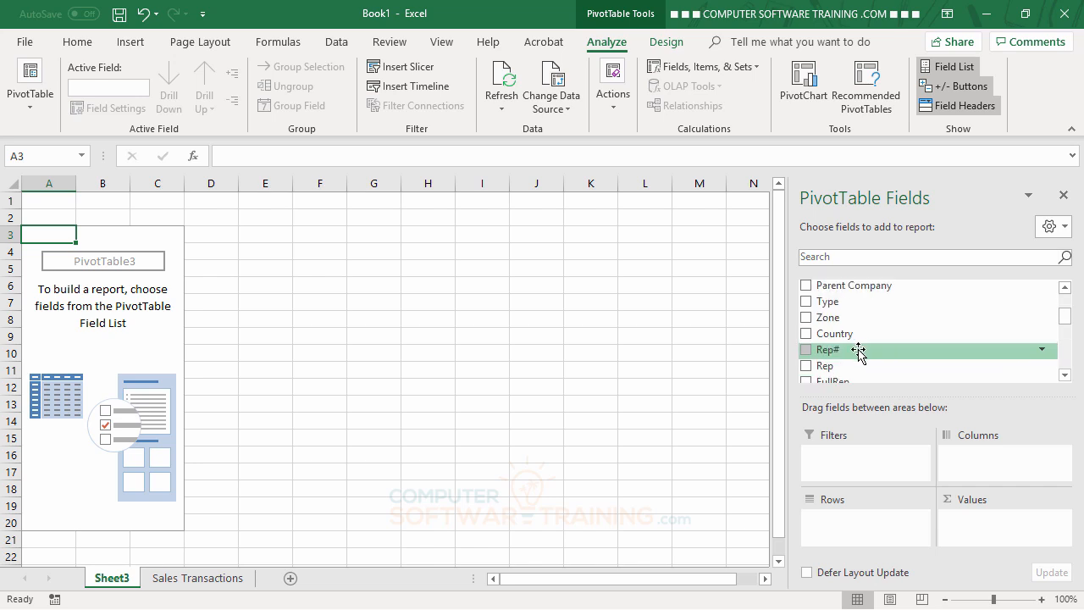
drag(841, 333, 821, 517)
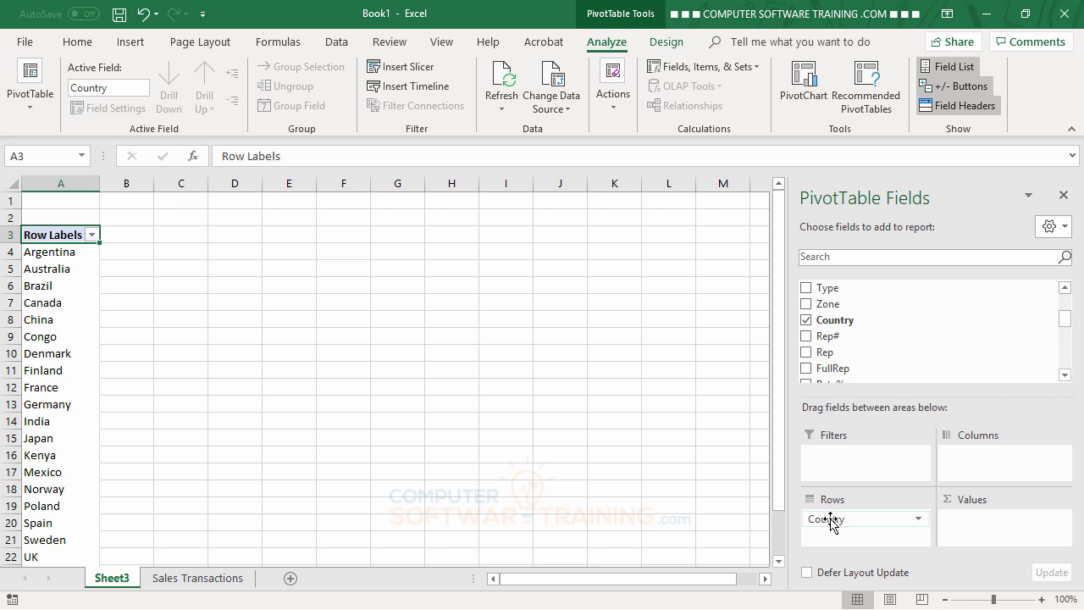
- Add the Category field to the PivotTable's Columns area
click(1065, 375)
click(1065, 374)
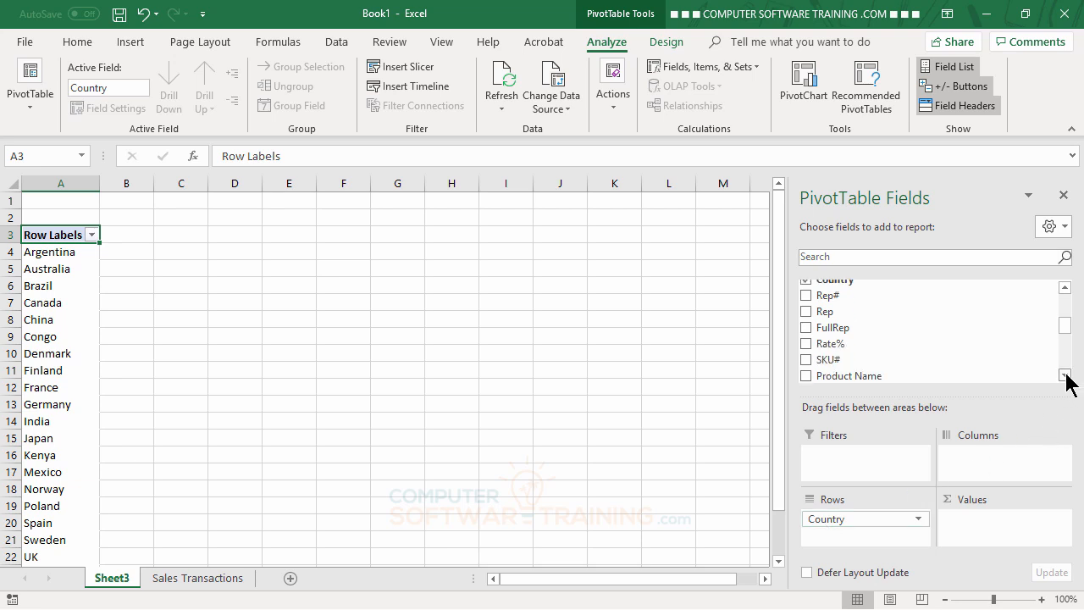
click(1064, 374)
click(1065, 374)
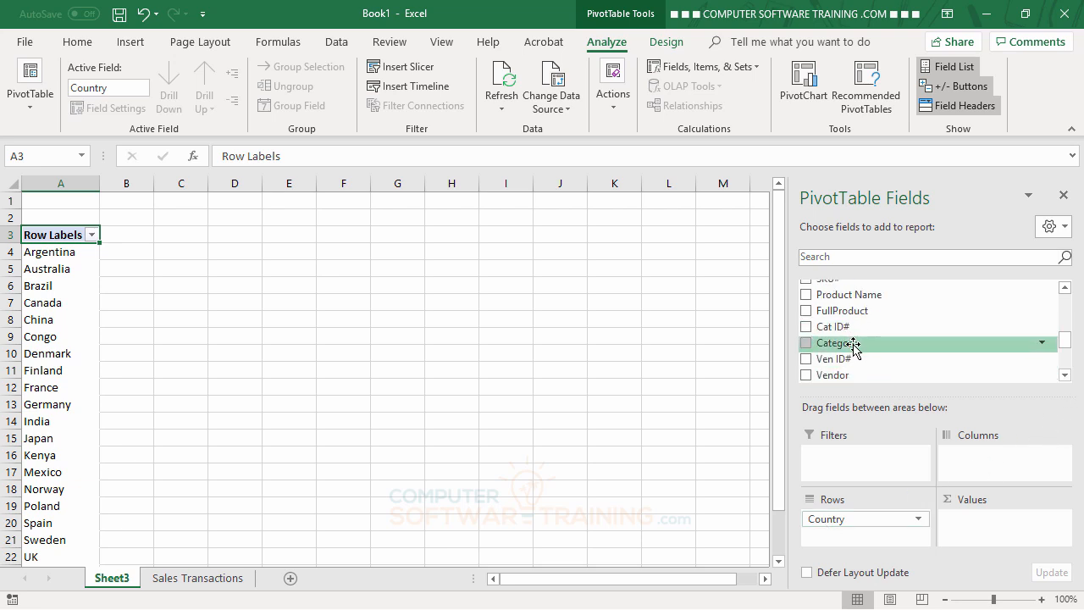
drag(852, 346, 988, 461)
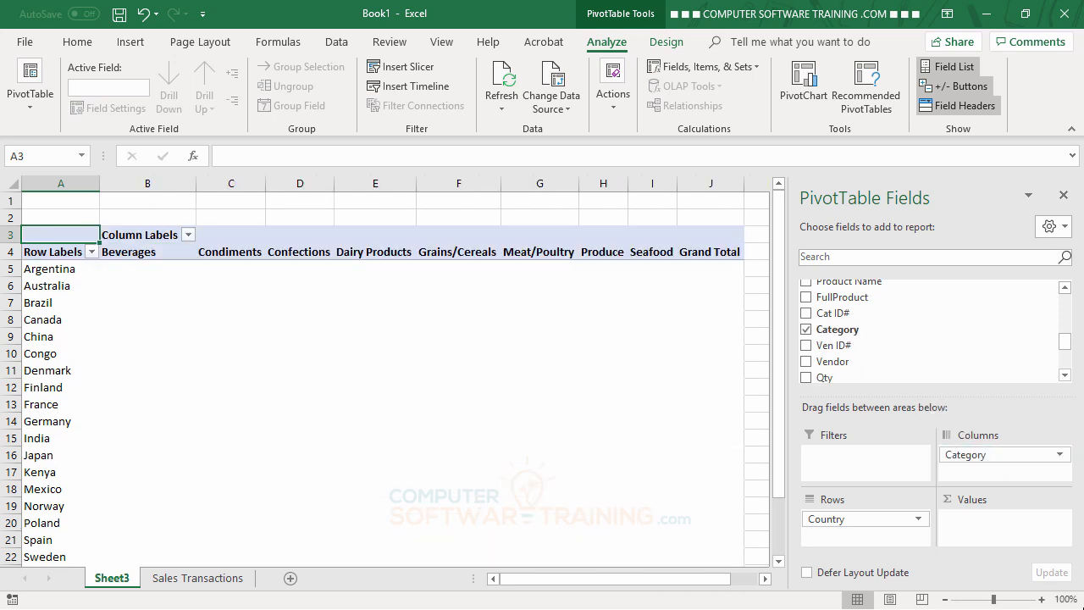
- Add the T-Sale field to the PivotTable's Values area
click(1064, 375)
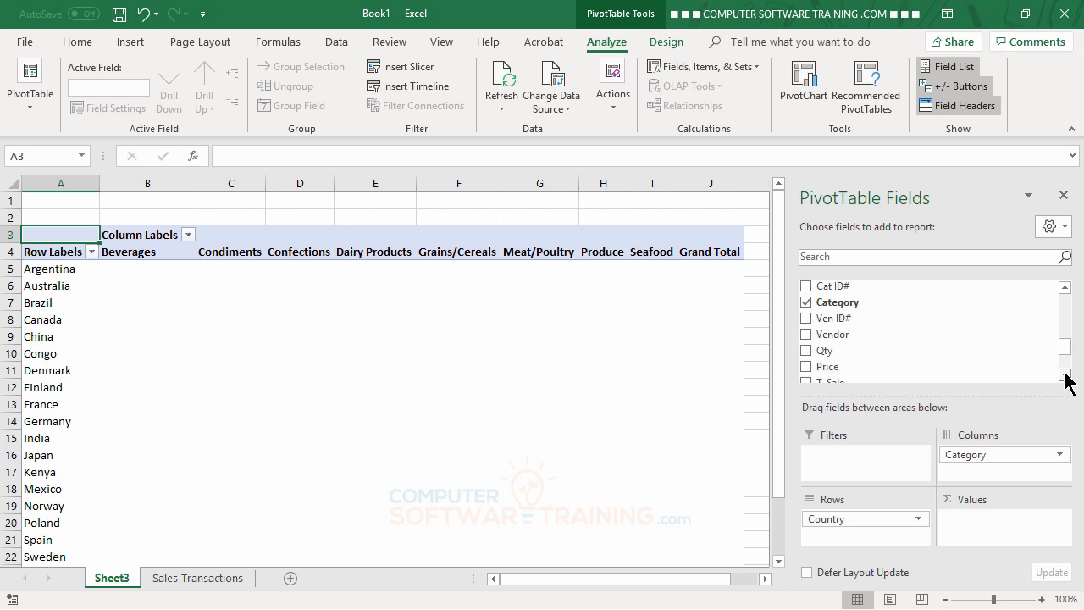
click(1065, 376)
click(1065, 375)
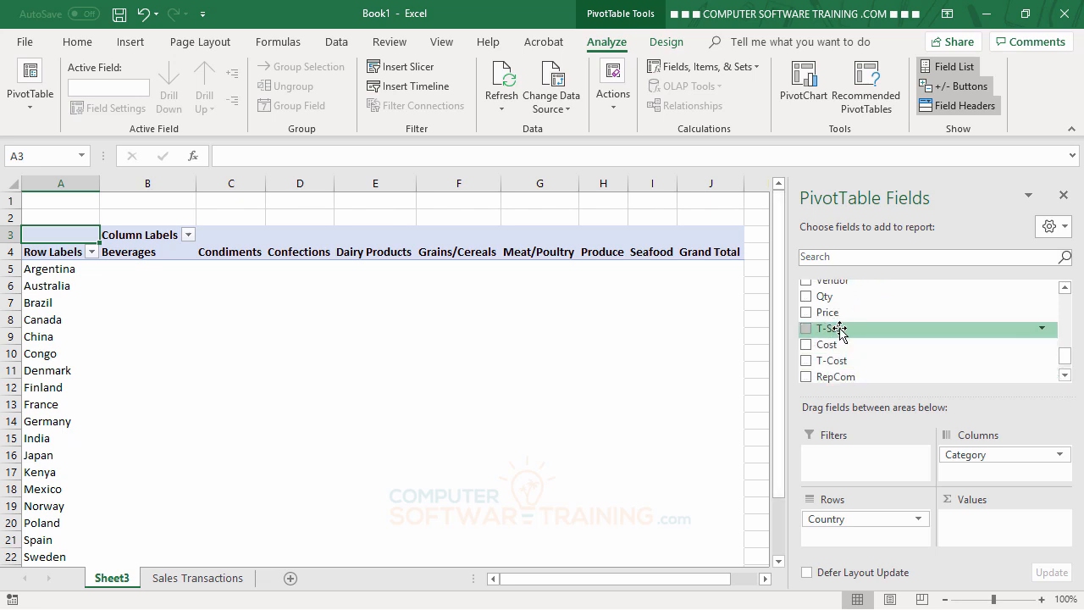
drag(839, 331, 998, 532)
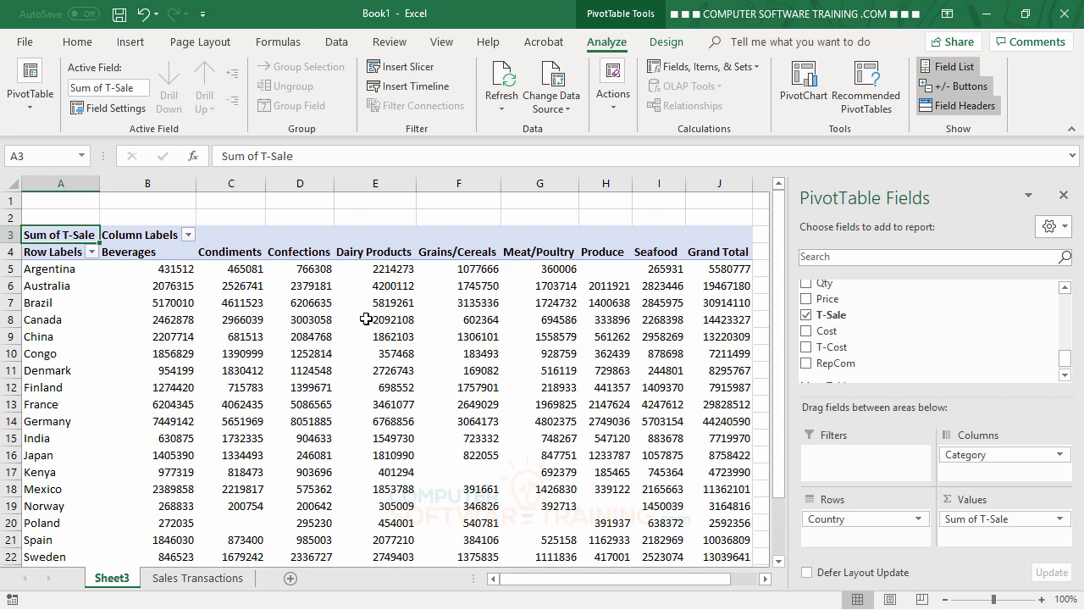
- Format the Sum of T-Sale values as Number with the 1000 separator and 0 decimal places
right_click(181, 286)
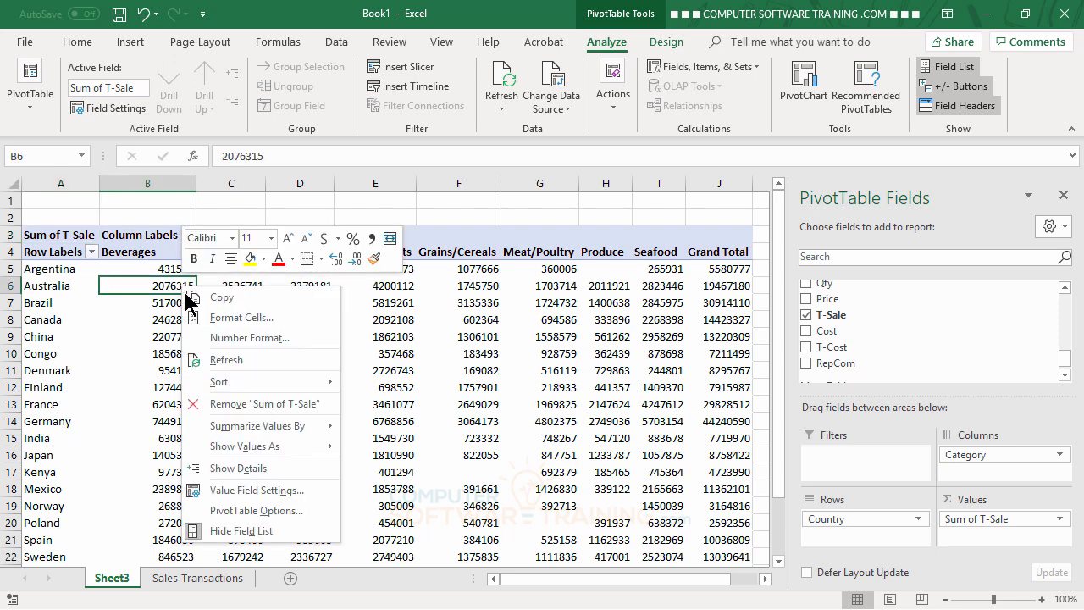
click(258, 491)
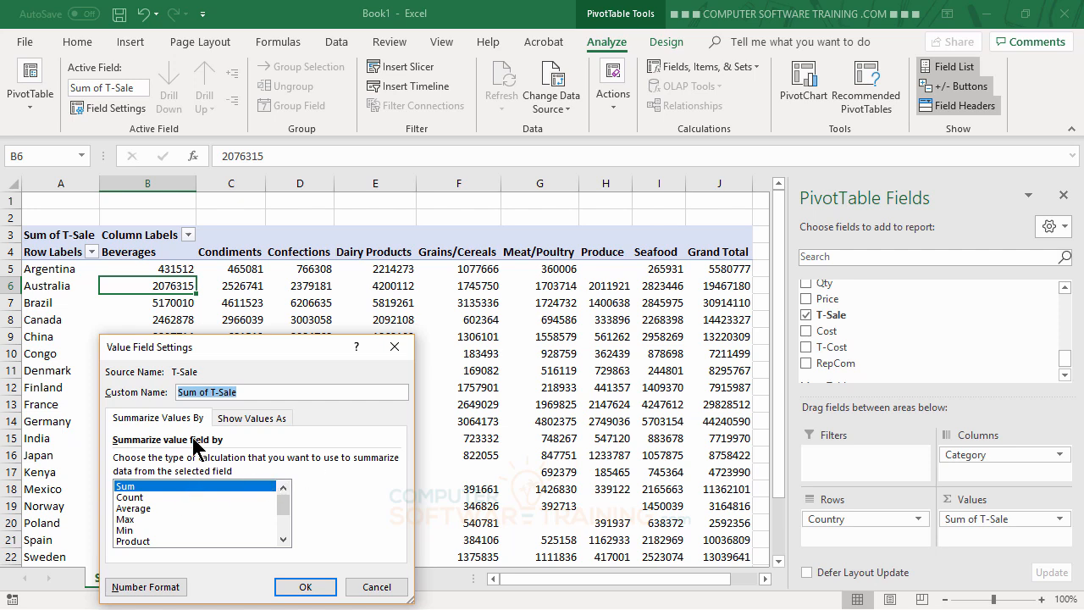
click(153, 586)
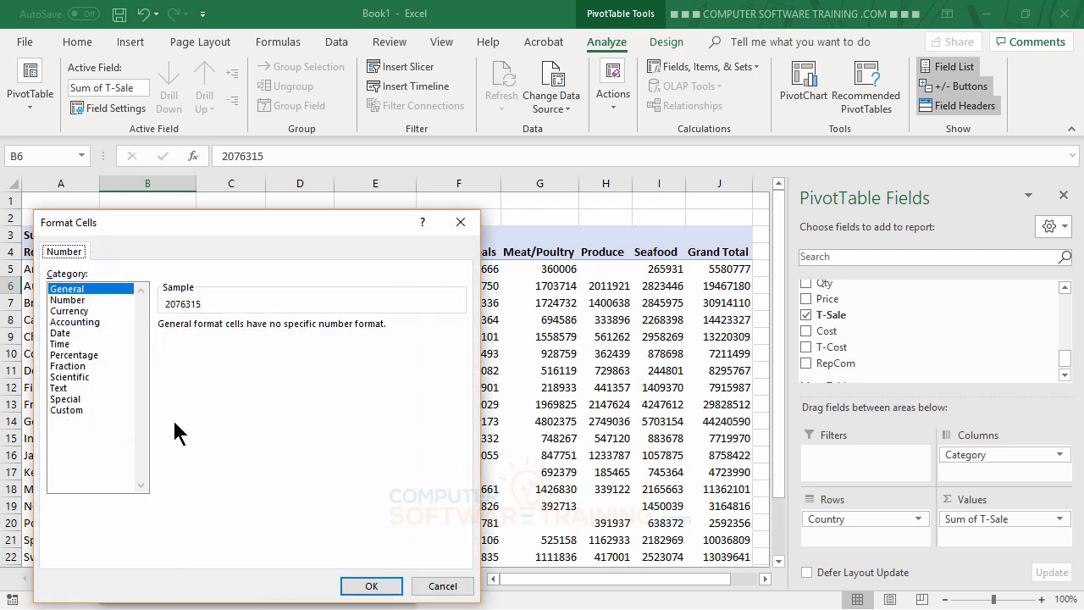
click(76, 302)
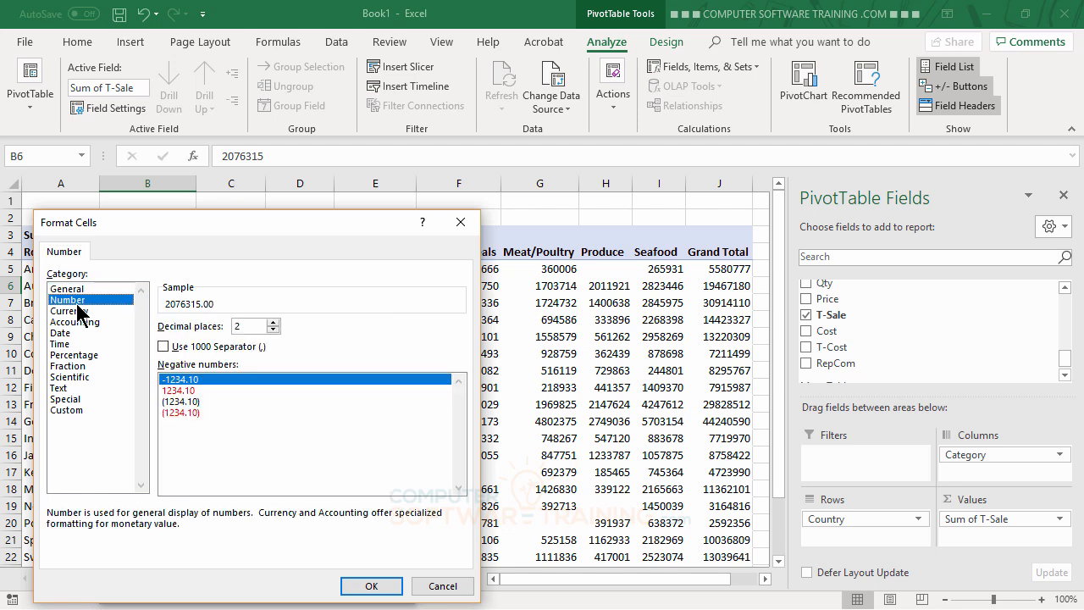
click(164, 347)
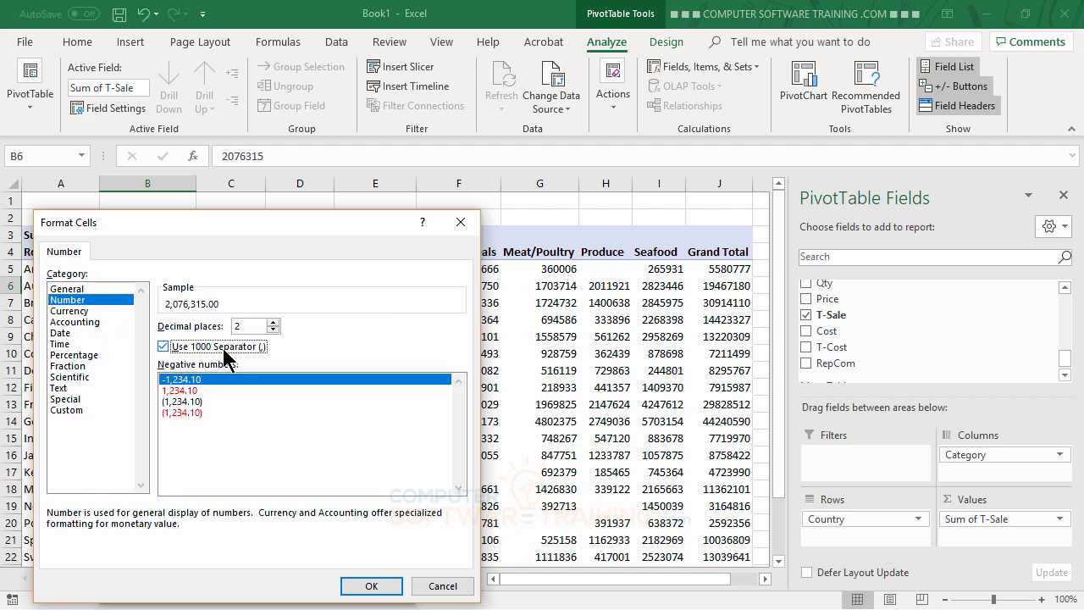
click(273, 329)
click(273, 329)
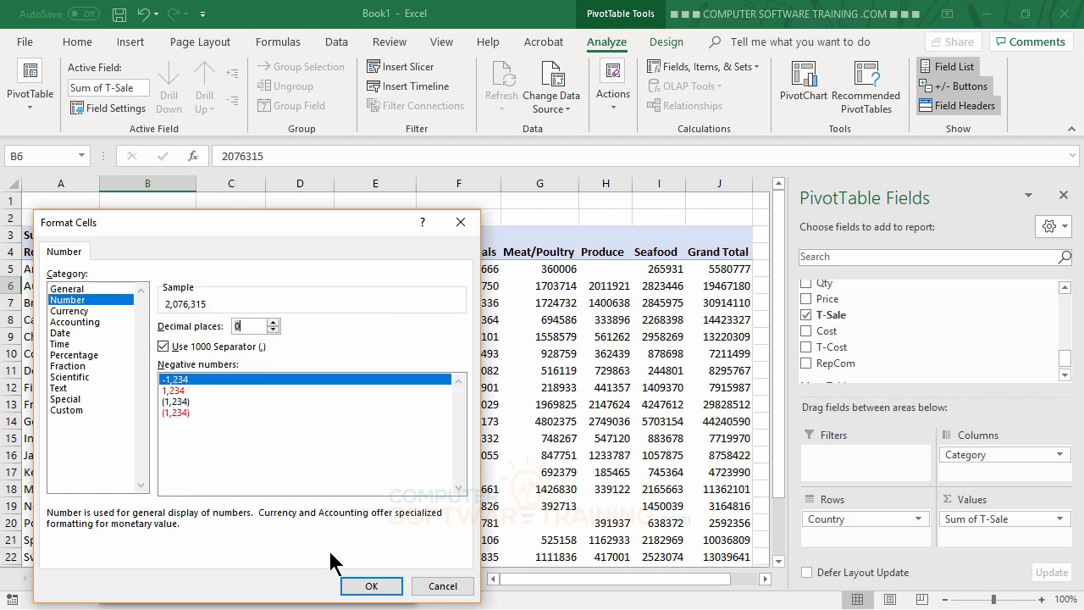
click(373, 586)
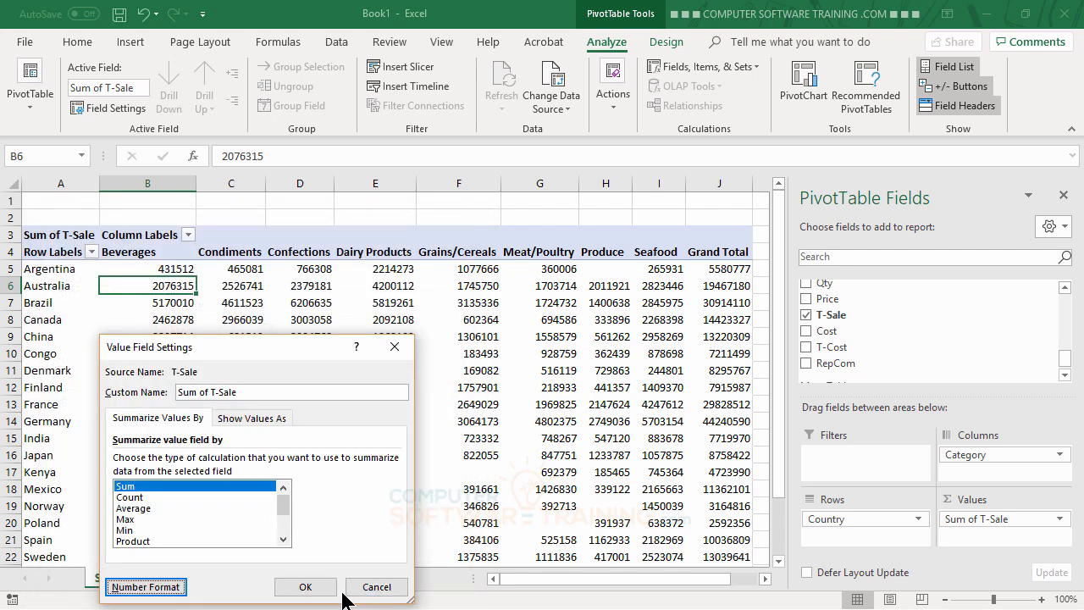
click(306, 587)
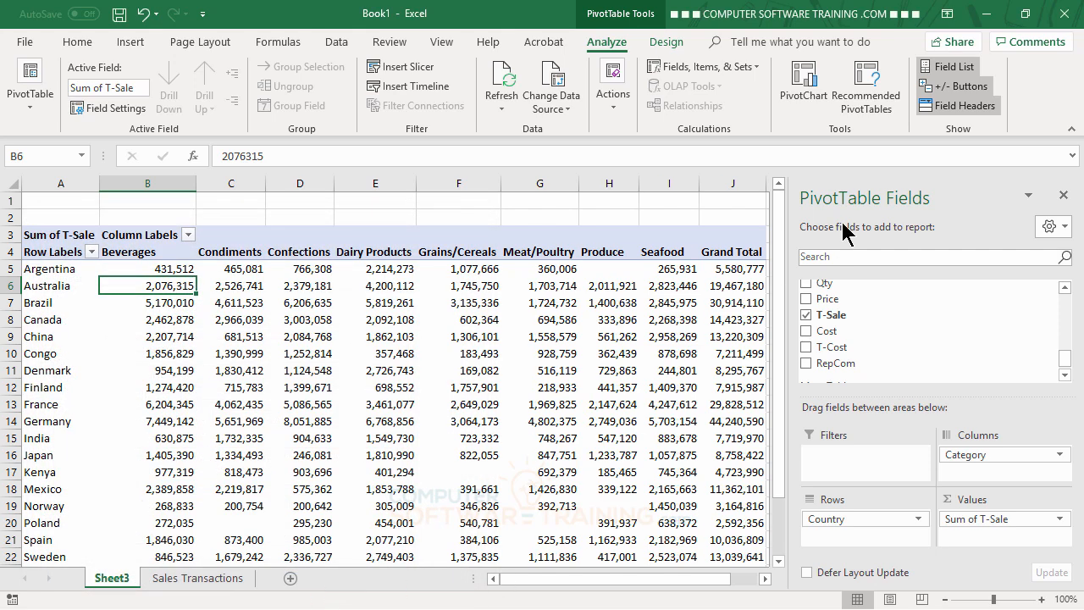
- Apply the orange Medium PivotTable style from the first Medium row and enable banded rows and banded columns
click(668, 44)
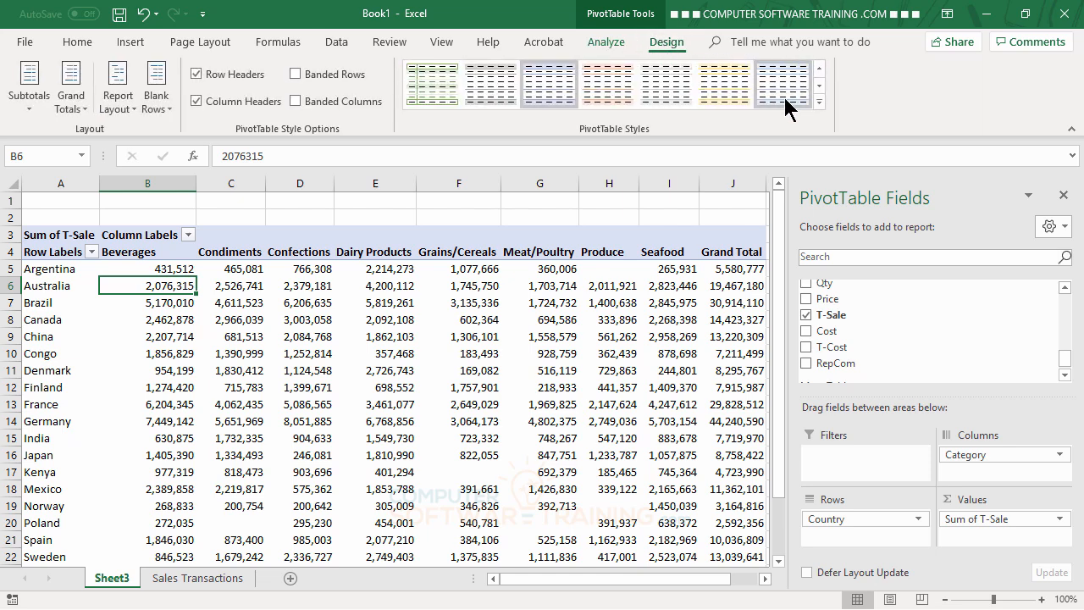
click(820, 102)
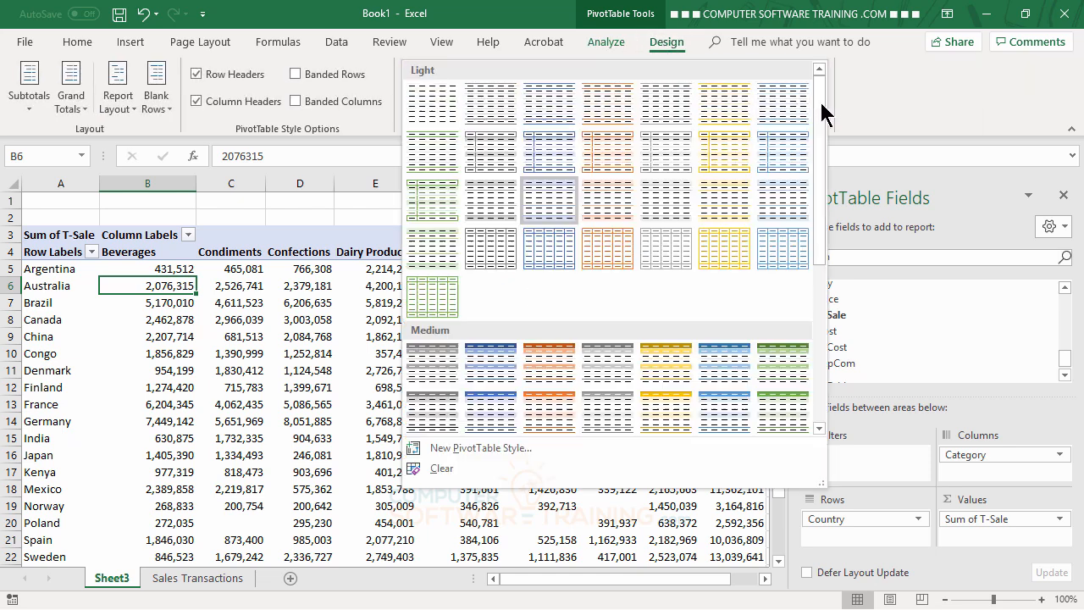
click(543, 351)
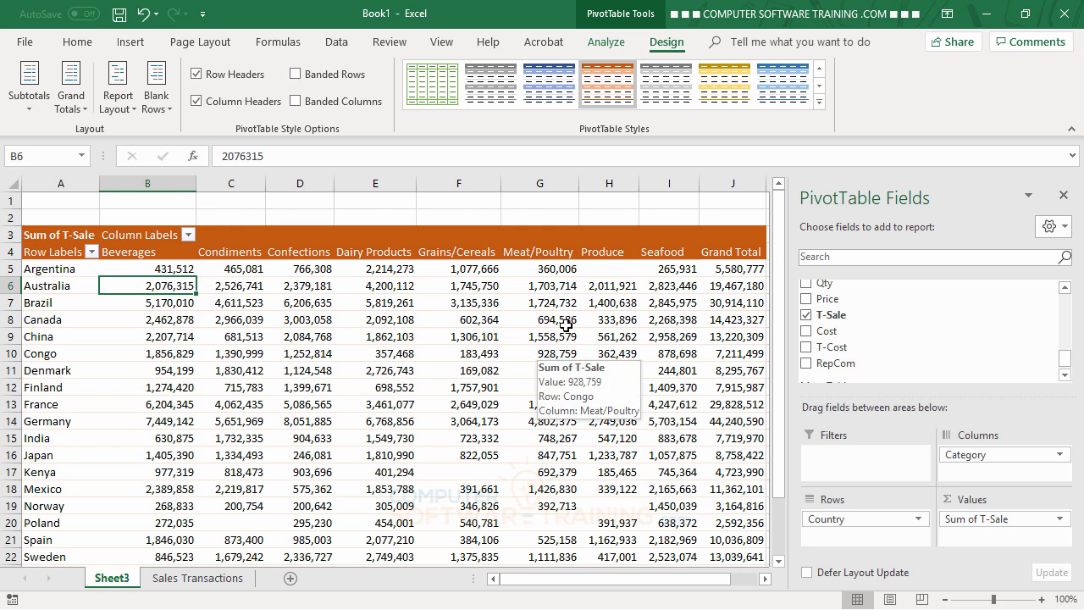
click(295, 73)
click(295, 101)
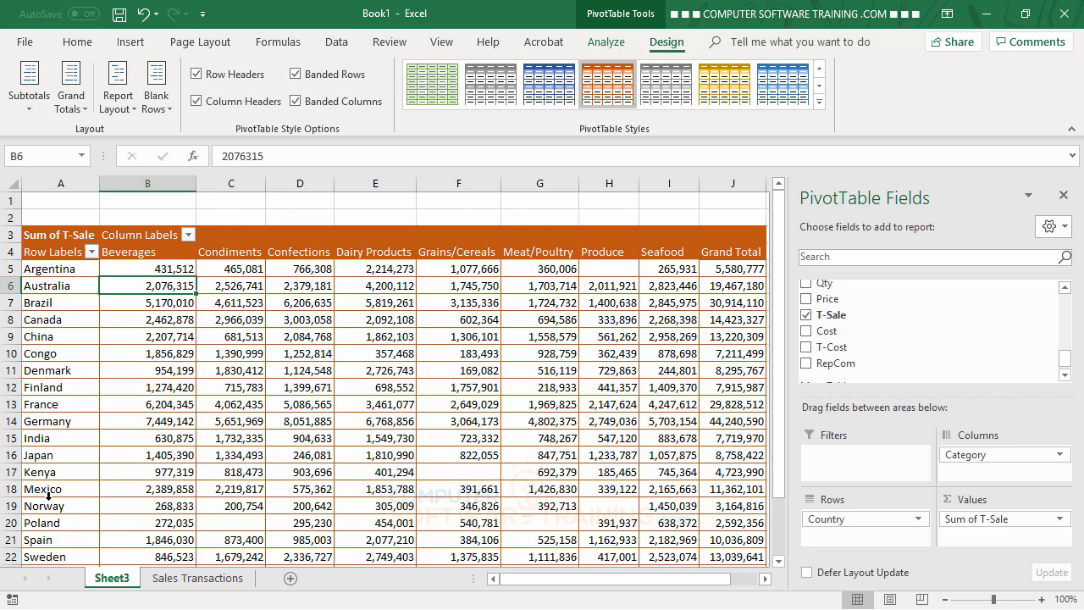
- In the country row filter, deselect all items and include only Argentina and Brazil
click(93, 253)
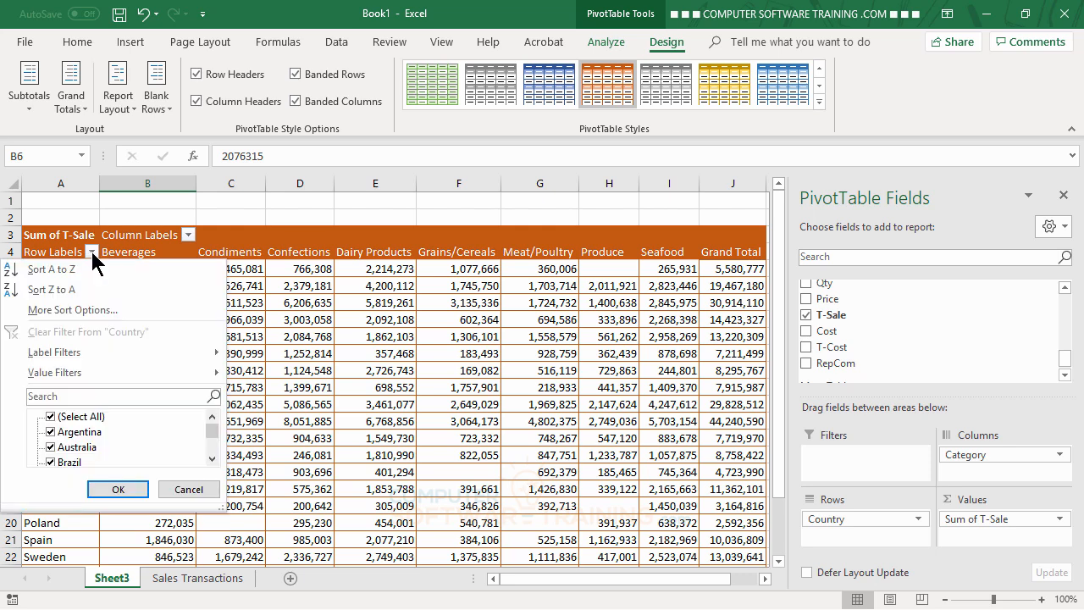
click(51, 417)
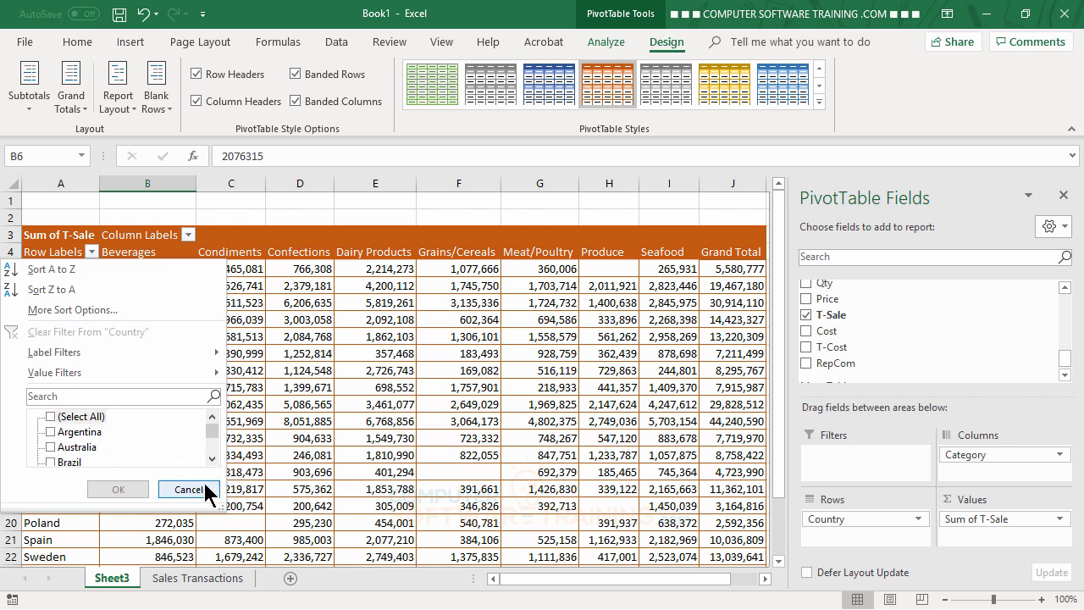
click(52, 432)
click(51, 463)
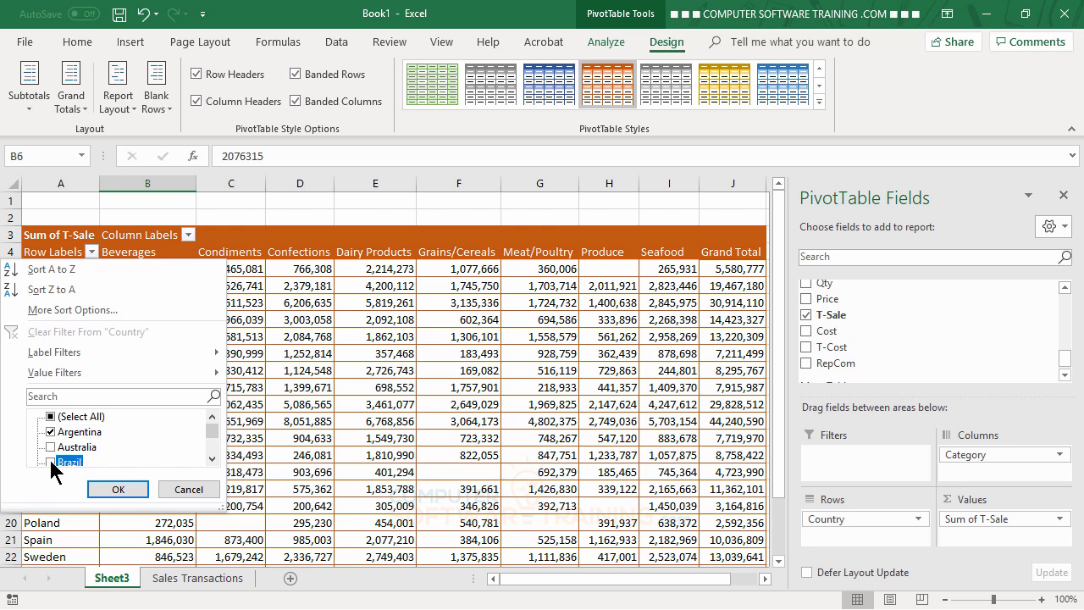
- Include France and Kenya in the country row filter
click(212, 458)
click(212, 458)
click(212, 458)
click(212, 458)
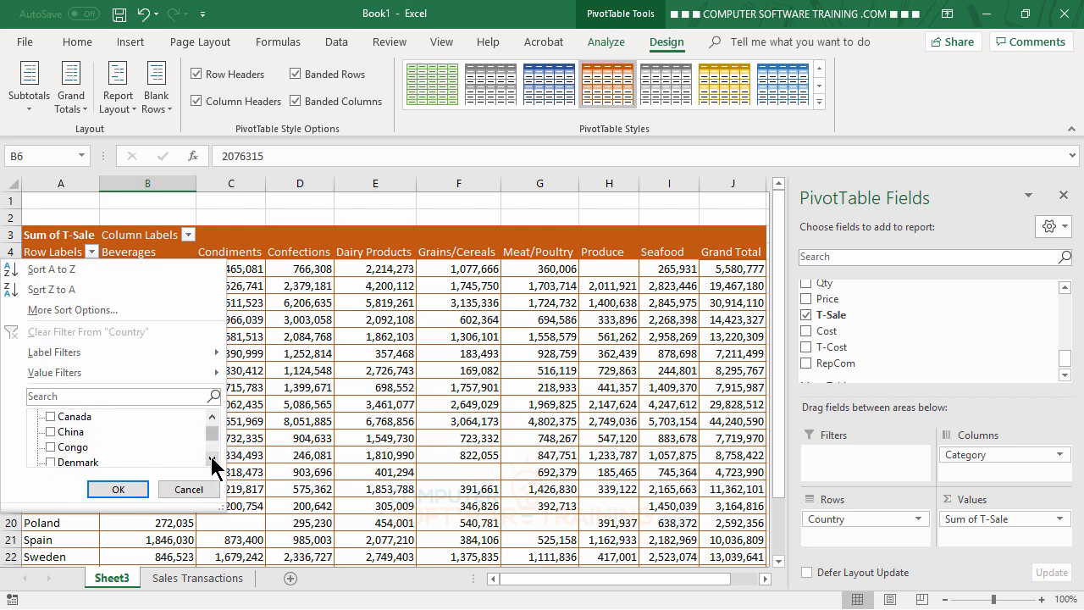
click(211, 459)
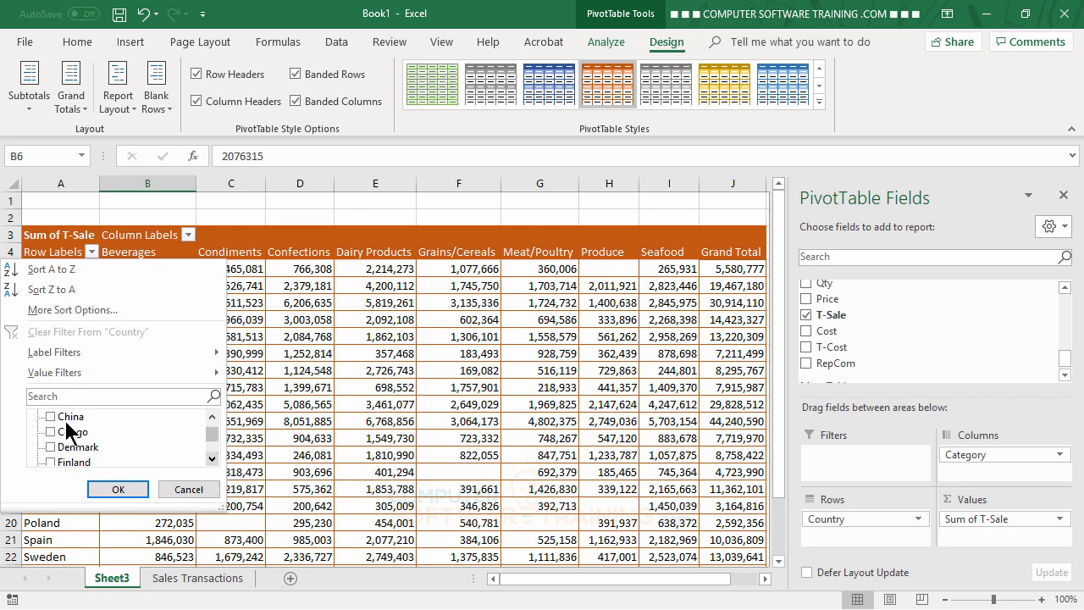
click(211, 458)
click(212, 458)
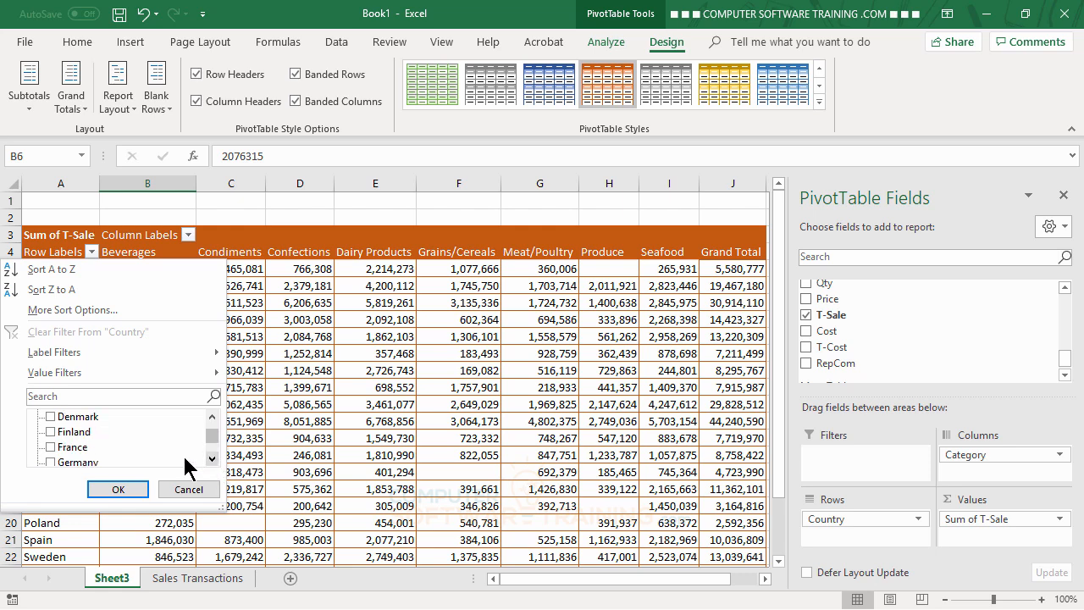
scroll(79, 454, down, 2)
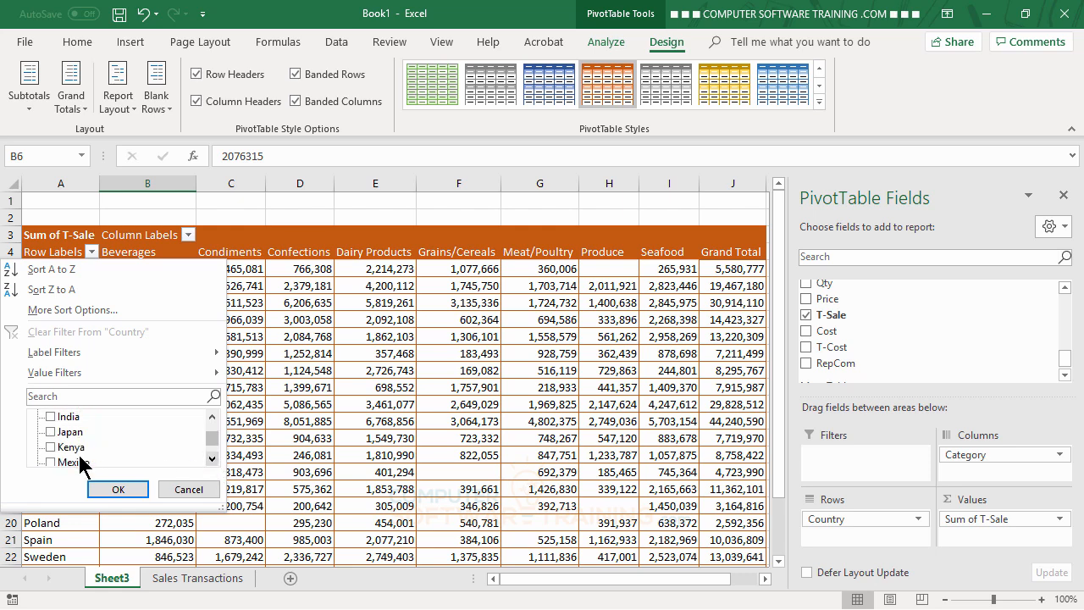
scroll(53, 446, down, 2)
- Include Spain, UK and Zambia in the country row filter and apply it
click(51, 447)
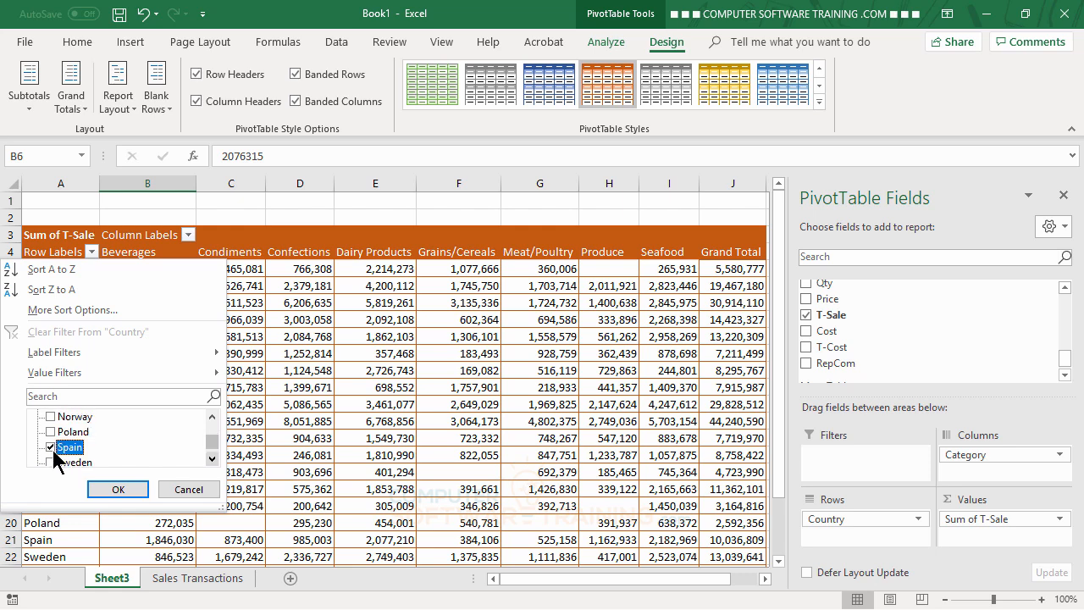
scroll(54, 458, down, 1)
click(61, 451)
scroll(62, 454, down, 1)
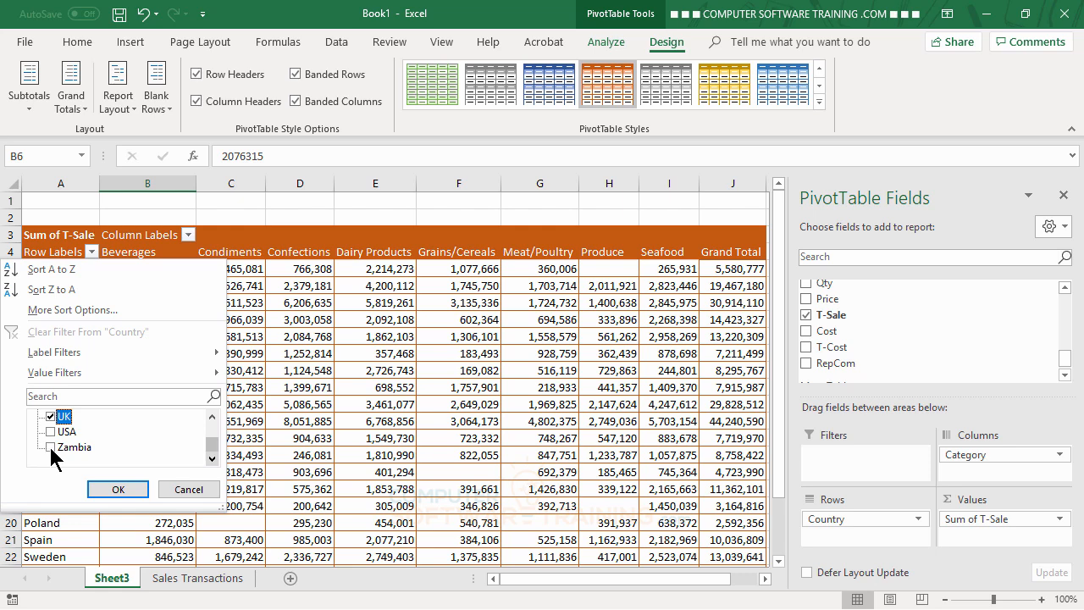
click(49, 448)
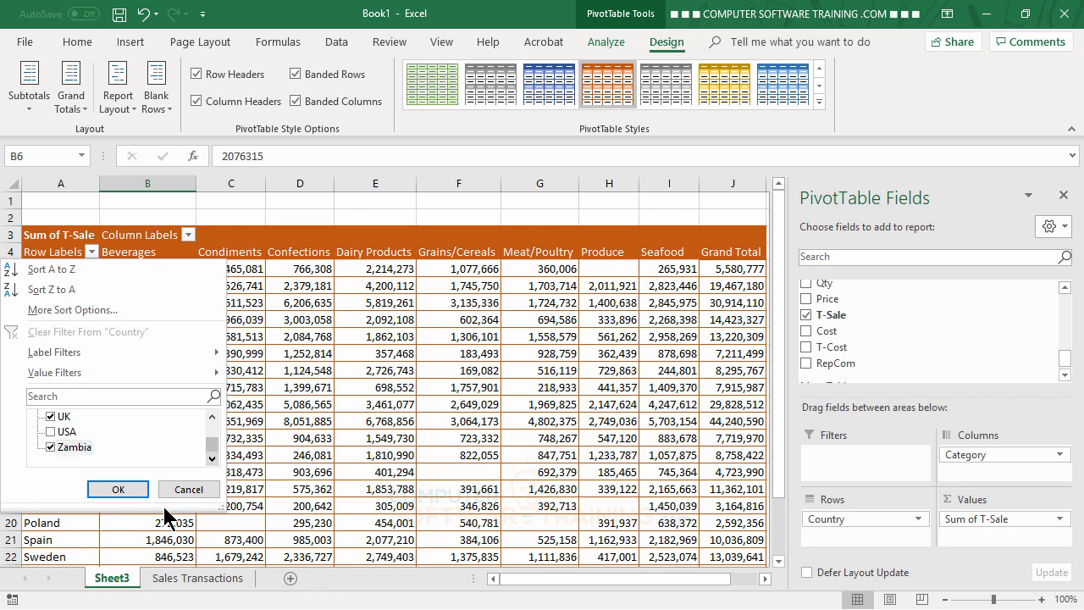
click(116, 491)
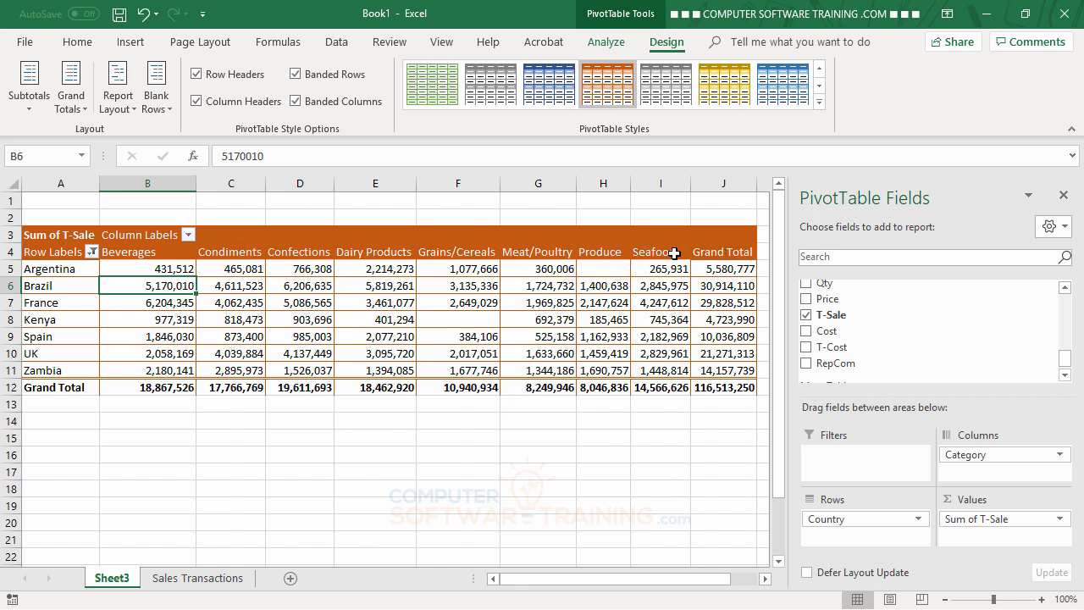
- In the category column filter, deselect all items and include only Beverages and Confections
click(188, 236)
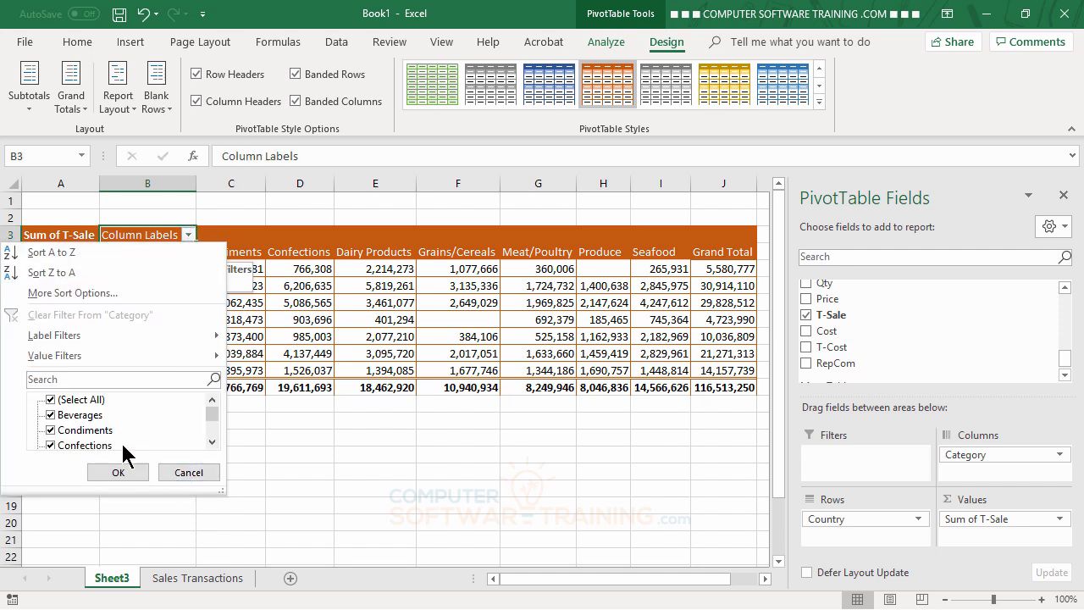
click(51, 400)
click(50, 415)
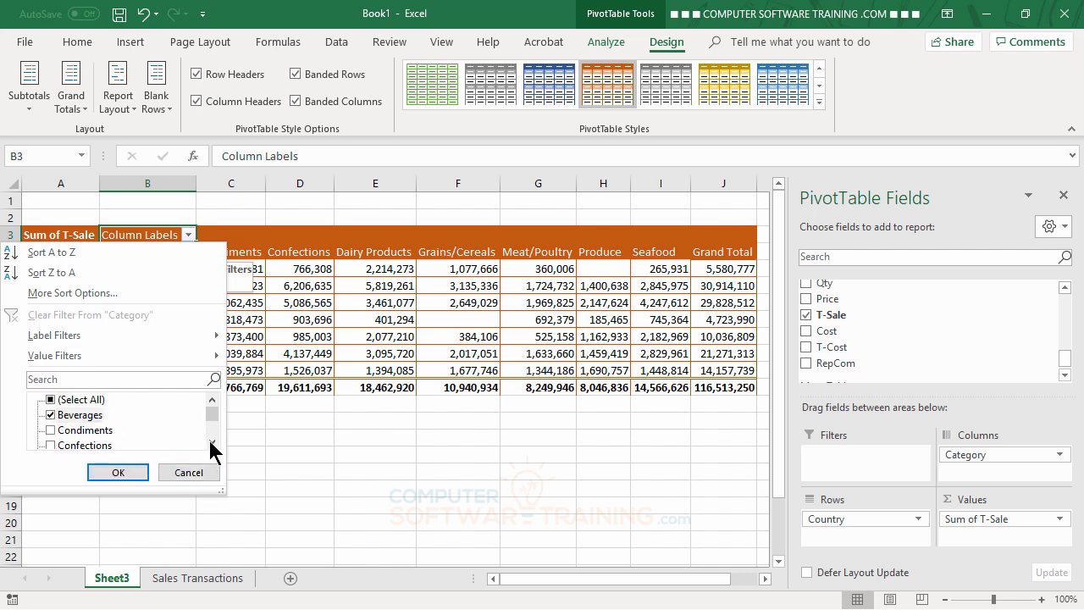
click(209, 440)
click(51, 430)
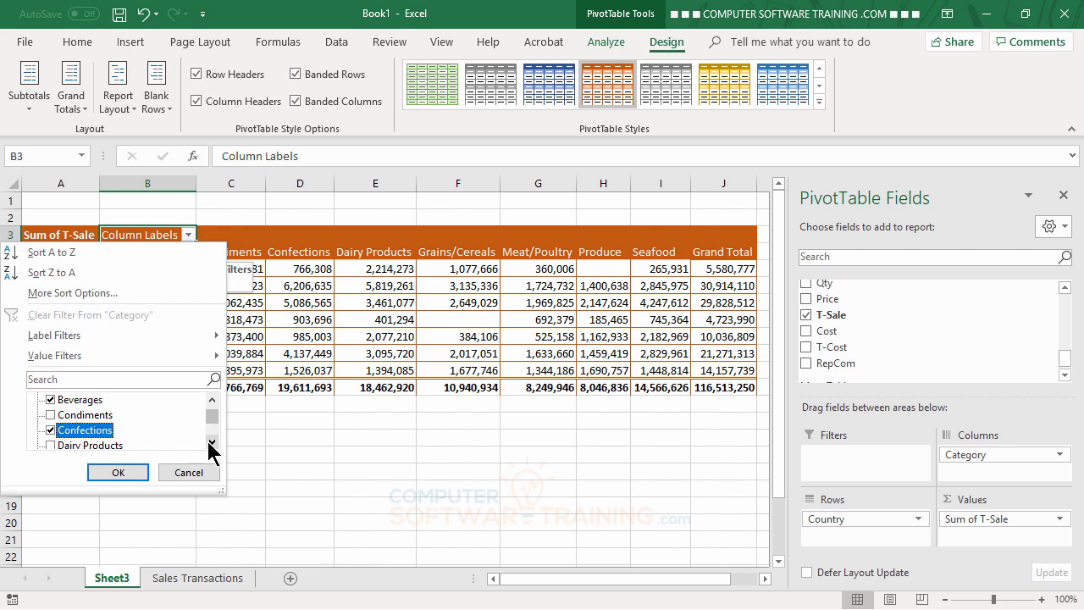
- Include Grains/Cereals, Produce and Seafood in the category column filter and apply it
click(211, 441)
click(211, 439)
click(51, 430)
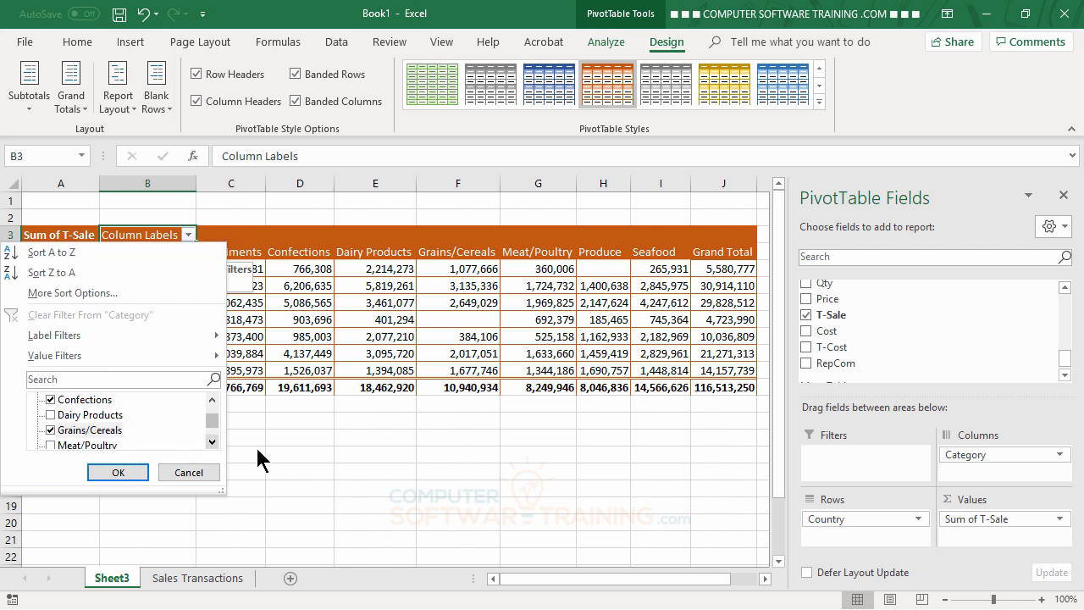
scroll(212, 442, down, 1)
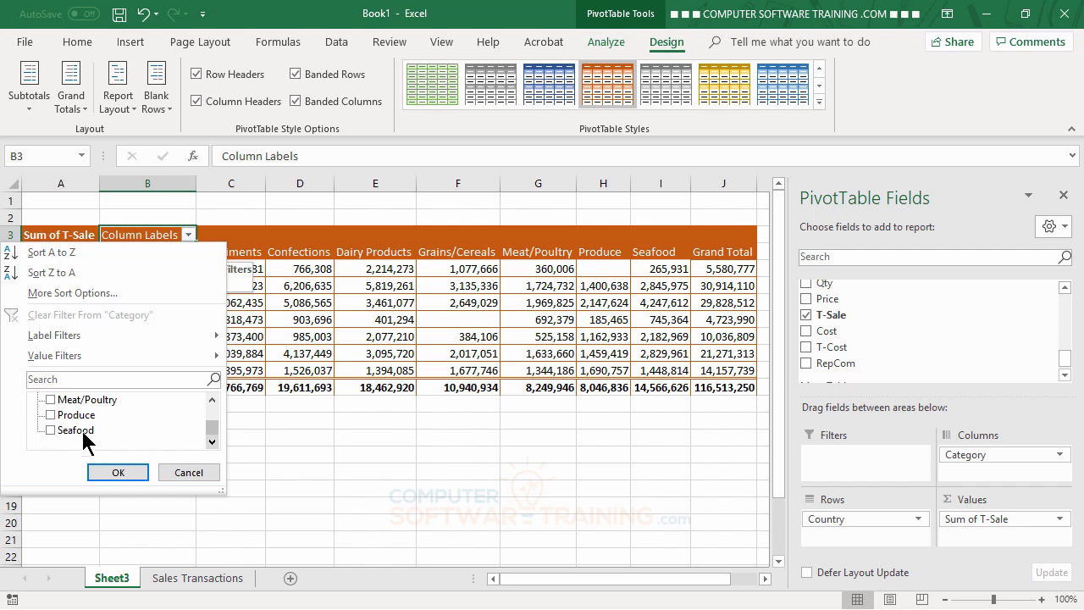
click(51, 415)
click(50, 431)
click(119, 473)
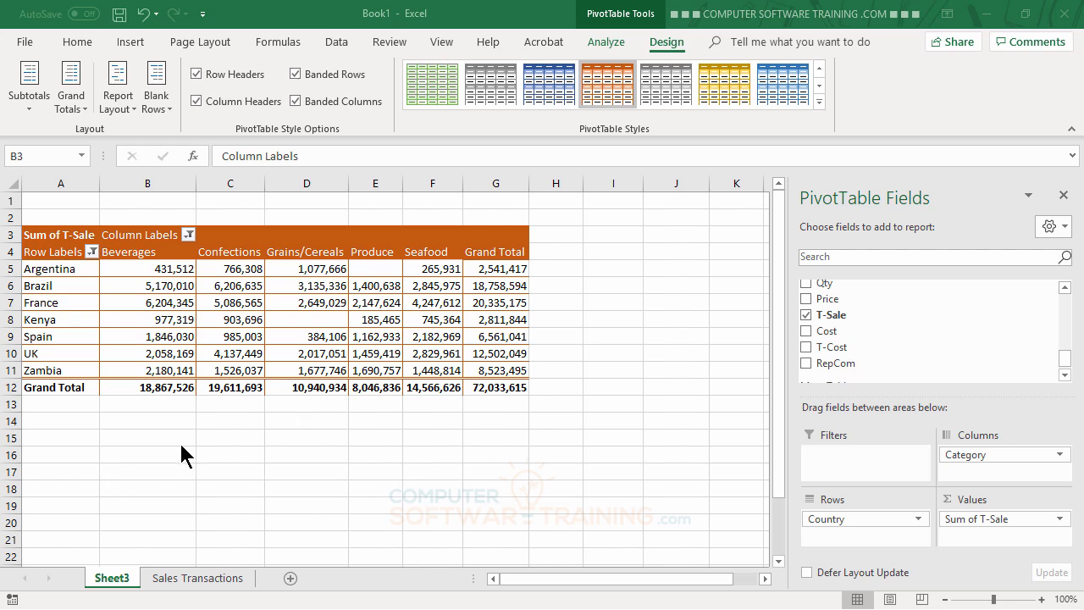
- Clear the Country filter from the row labels and the Category filter from the column labels
click(92, 253)
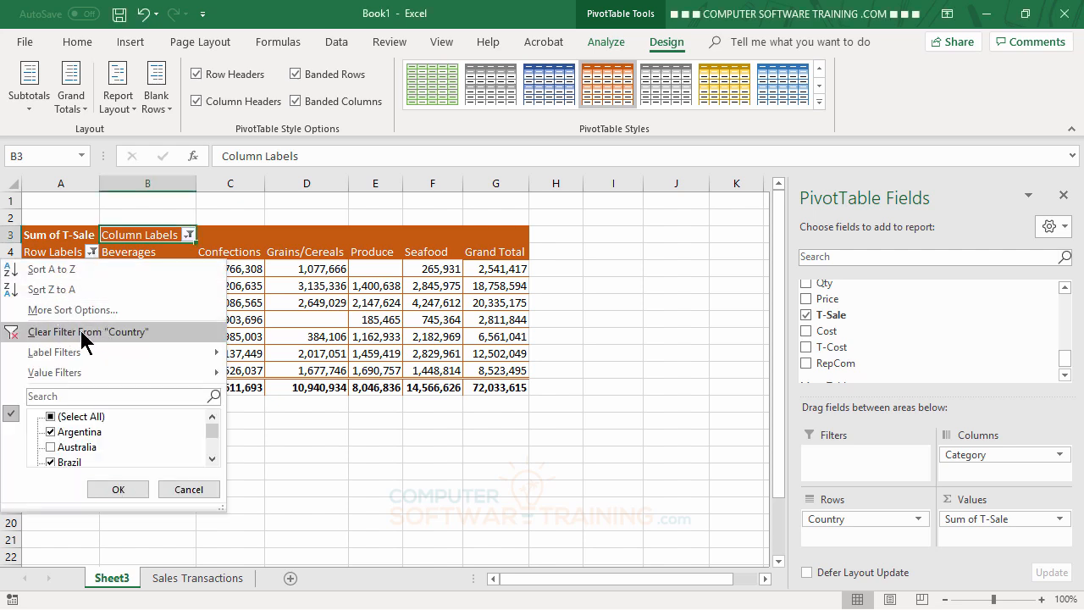
click(85, 332)
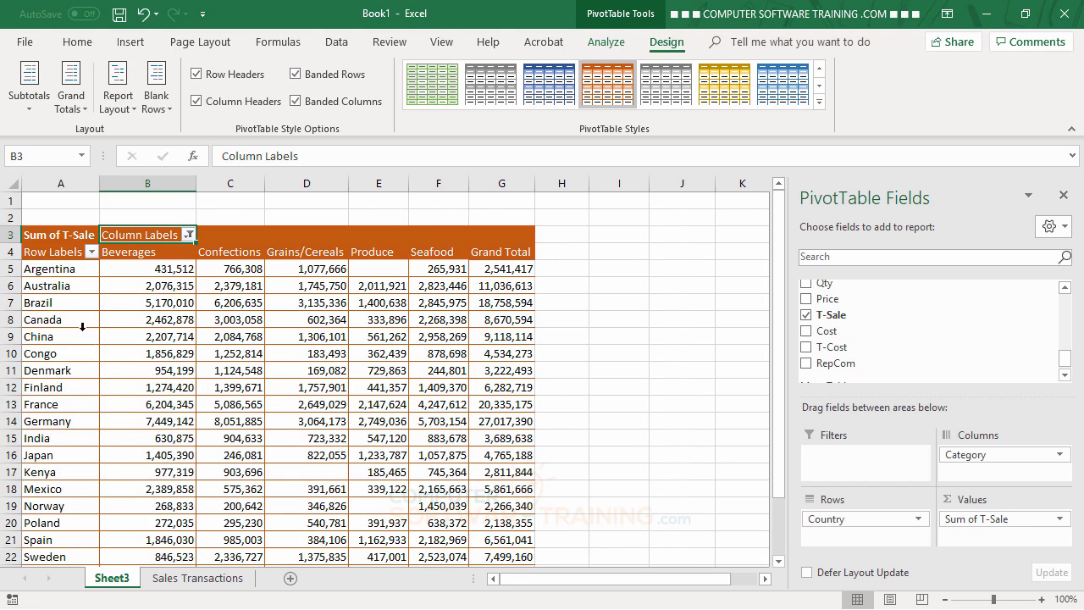
click(189, 235)
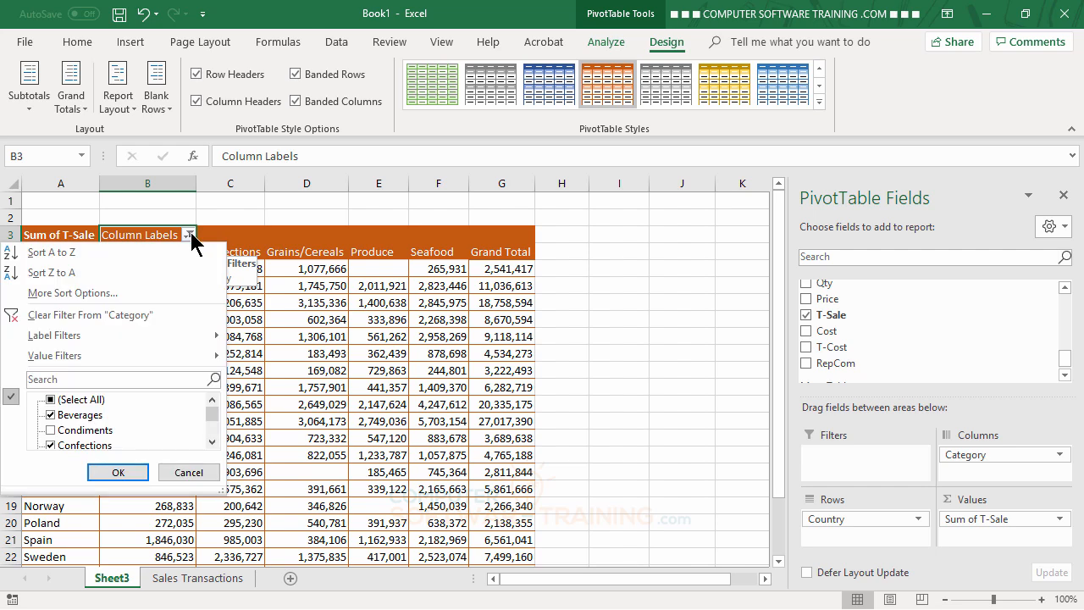
click(104, 314)
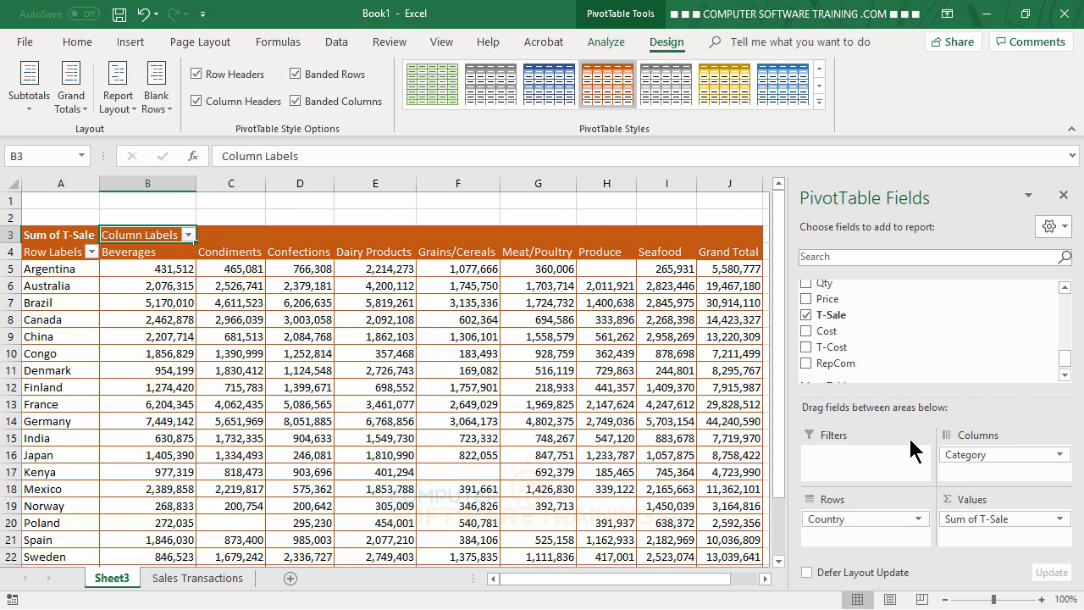
- Add the Zone field to the PivotTable's Rows area above Country so countries are grouped by zone
click(1065, 288)
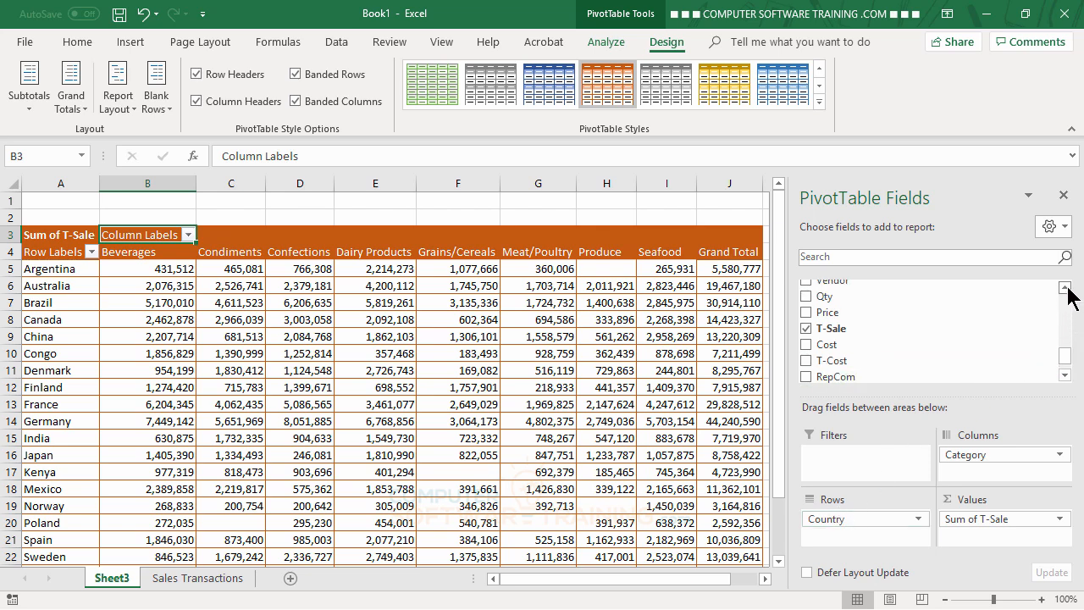
click(1065, 288)
click(1066, 288)
click(1066, 288)
click(1066, 288)
click(1066, 288)
click(1065, 288)
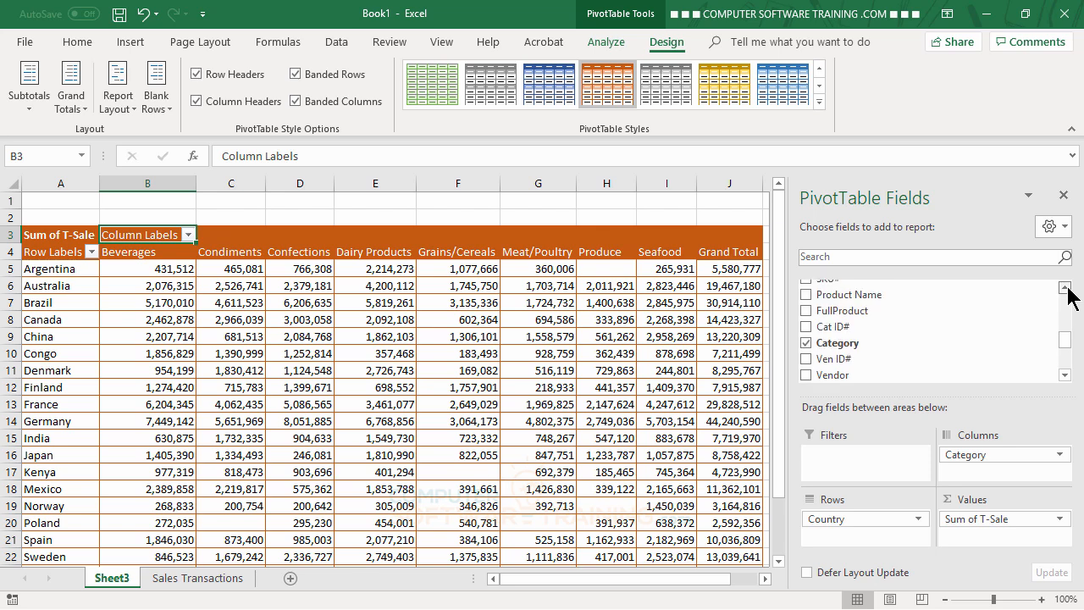
click(1065, 288)
click(1066, 288)
click(1066, 288)
click(1065, 288)
click(1065, 288)
click(1066, 288)
click(1066, 288)
click(1066, 288)
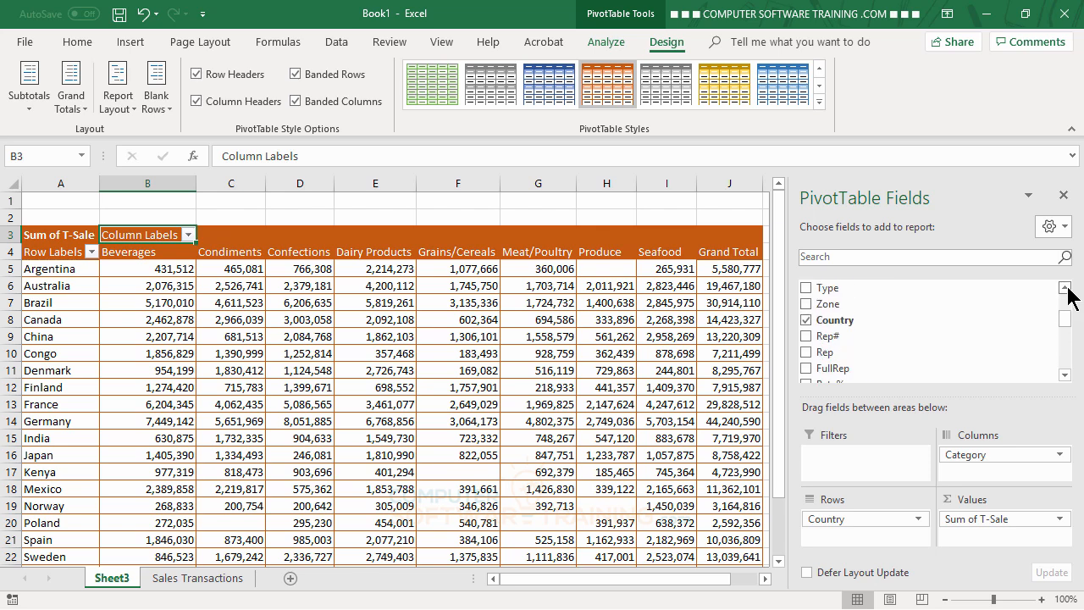
drag(834, 307, 847, 515)
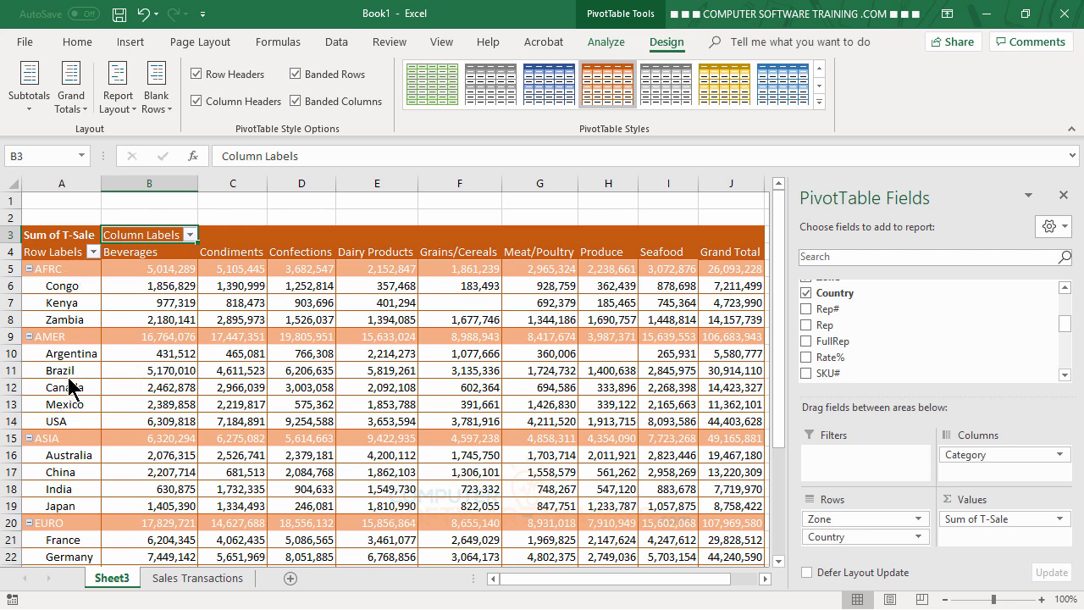
- Select the AMER zone label, examine the Zone items in the row labels filter, and cancel it
click(61, 303)
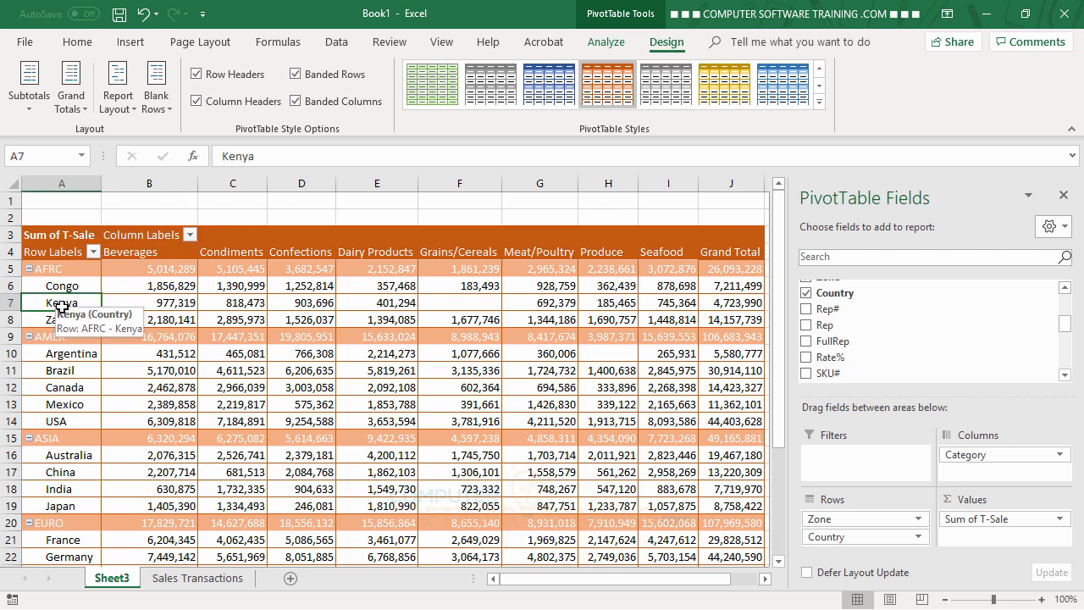
click(58, 335)
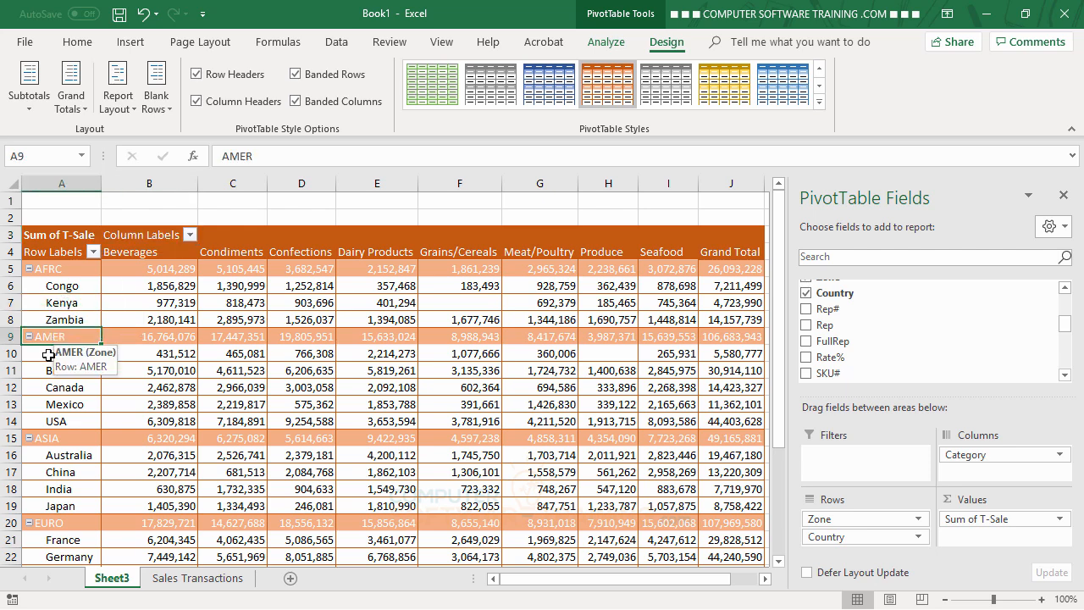
click(62, 268)
click(71, 336)
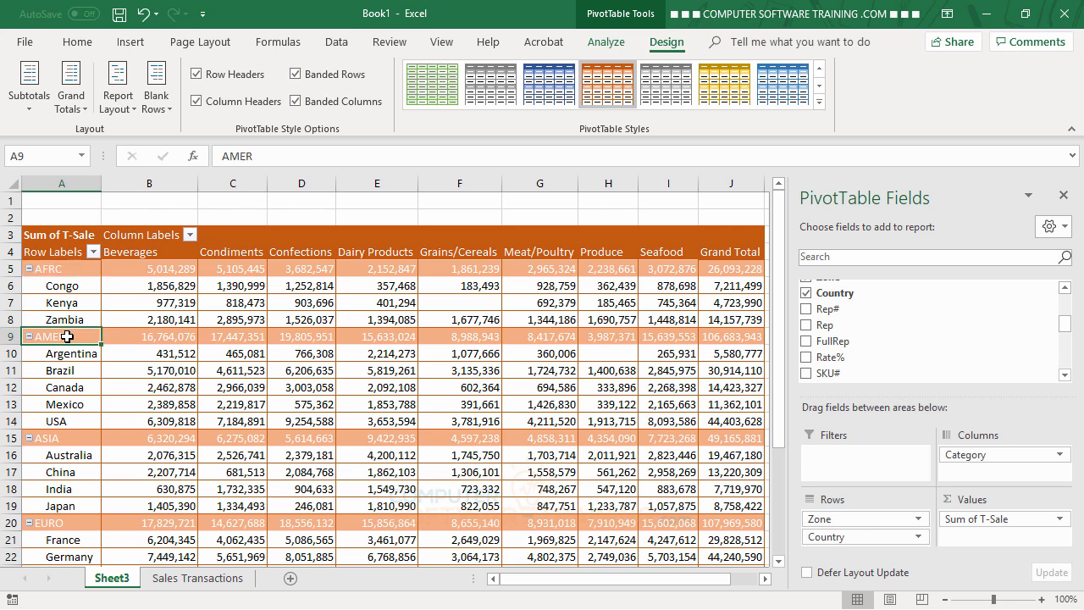
click(92, 252)
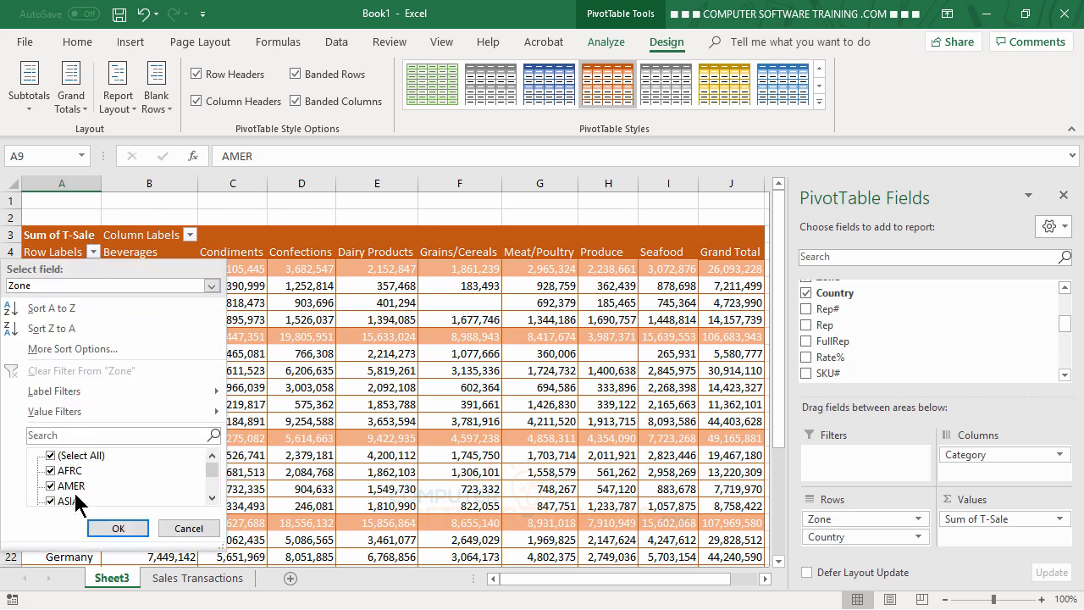
click(213, 498)
click(214, 498)
click(201, 525)
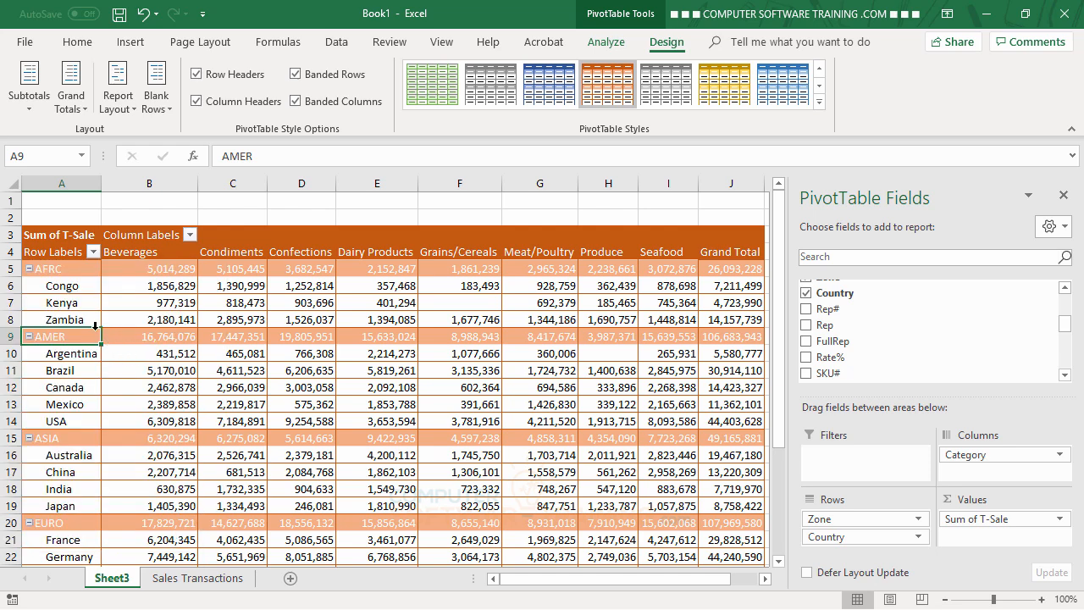
- Select the Kenya label, examine the Country items in the row labels filter, and cancel it
click(61, 303)
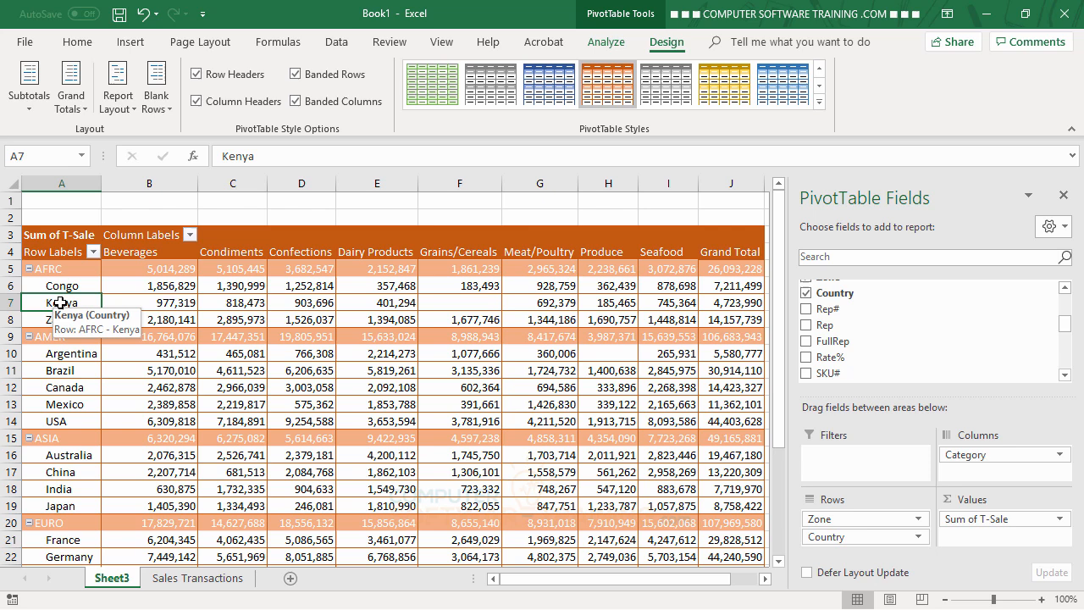
click(93, 251)
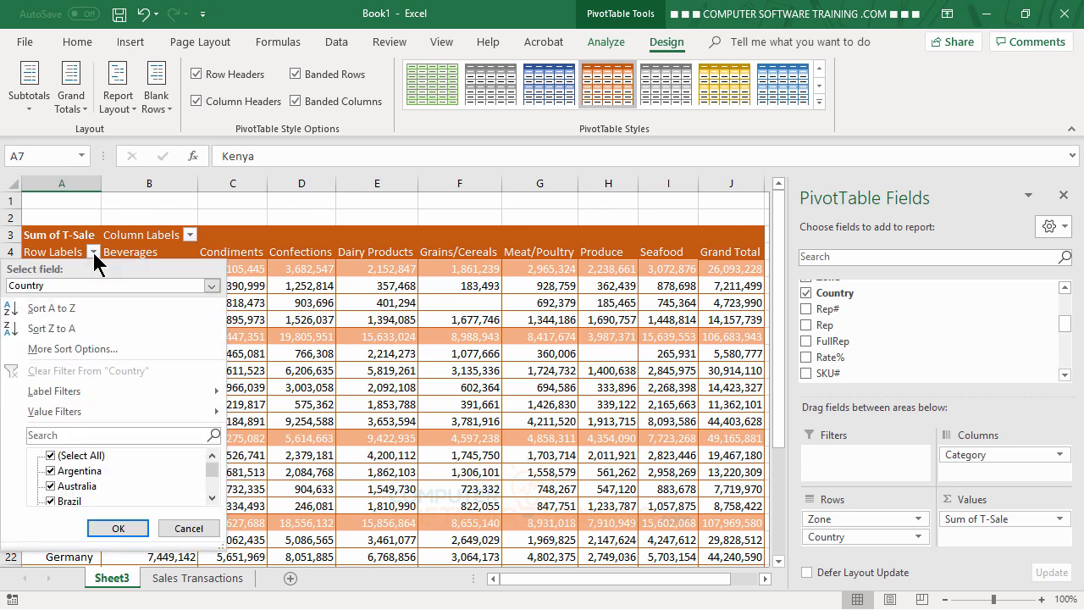
double_click(214, 497)
double_click(213, 497)
click(213, 498)
double_click(213, 498)
click(213, 497)
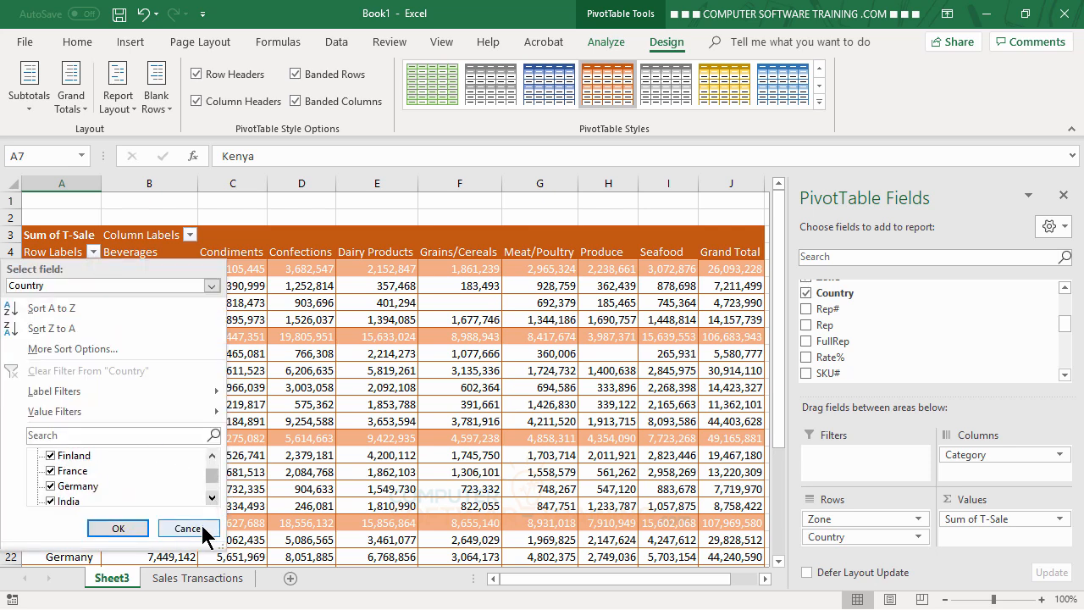
click(203, 529)
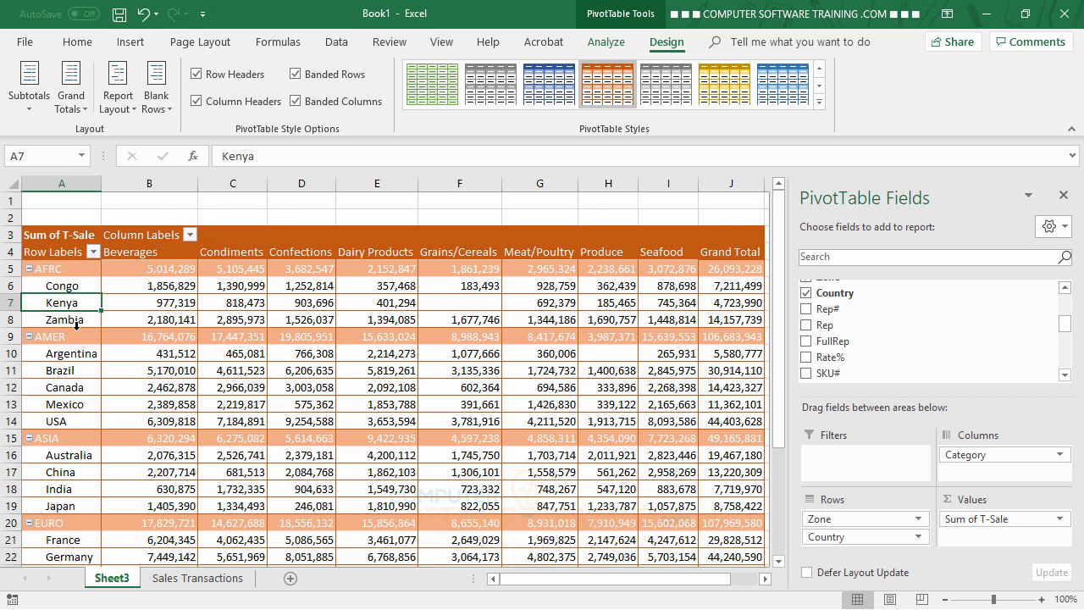
click(64, 272)
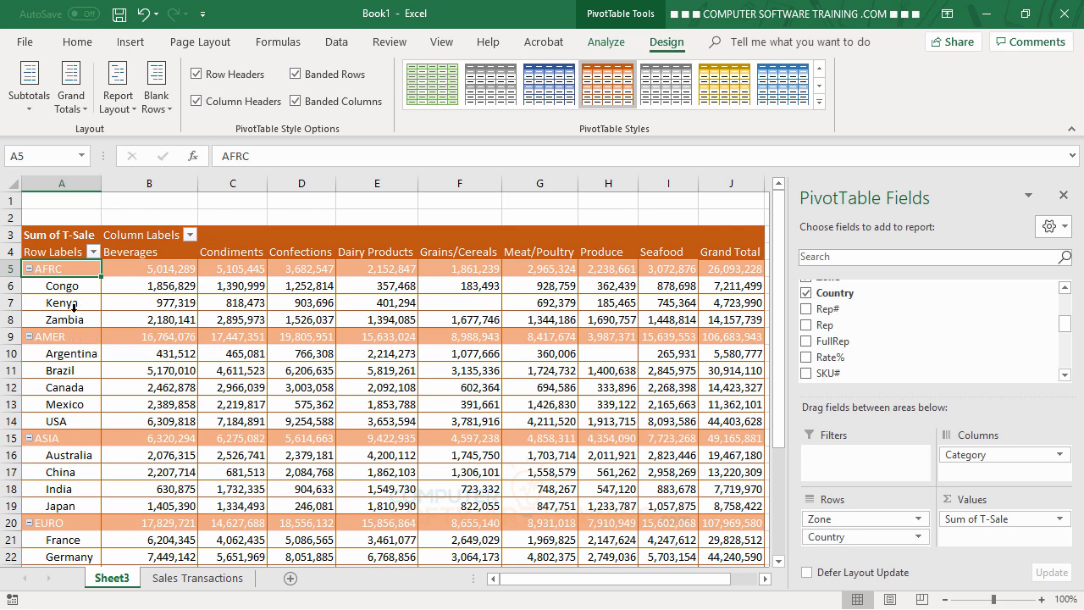
click(75, 302)
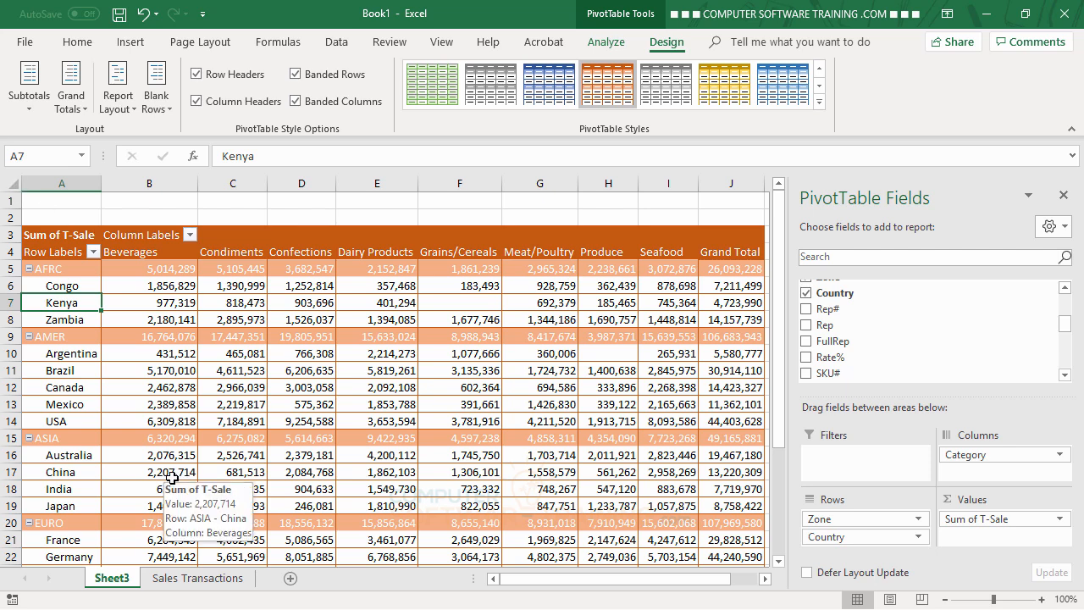
click(71, 269)
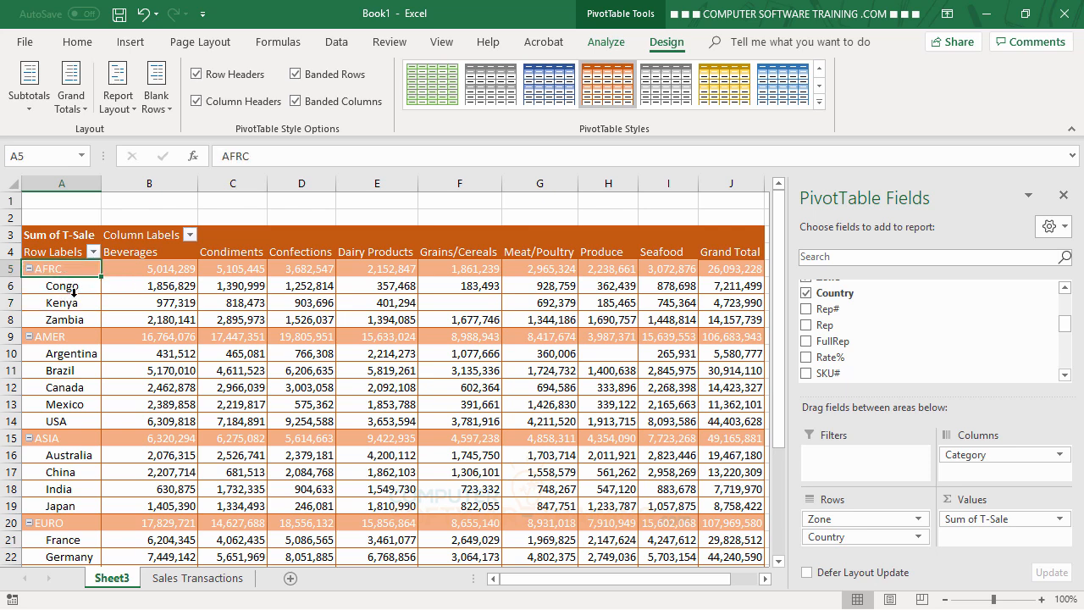
click(76, 306)
scroll(136, 469, down, 4)
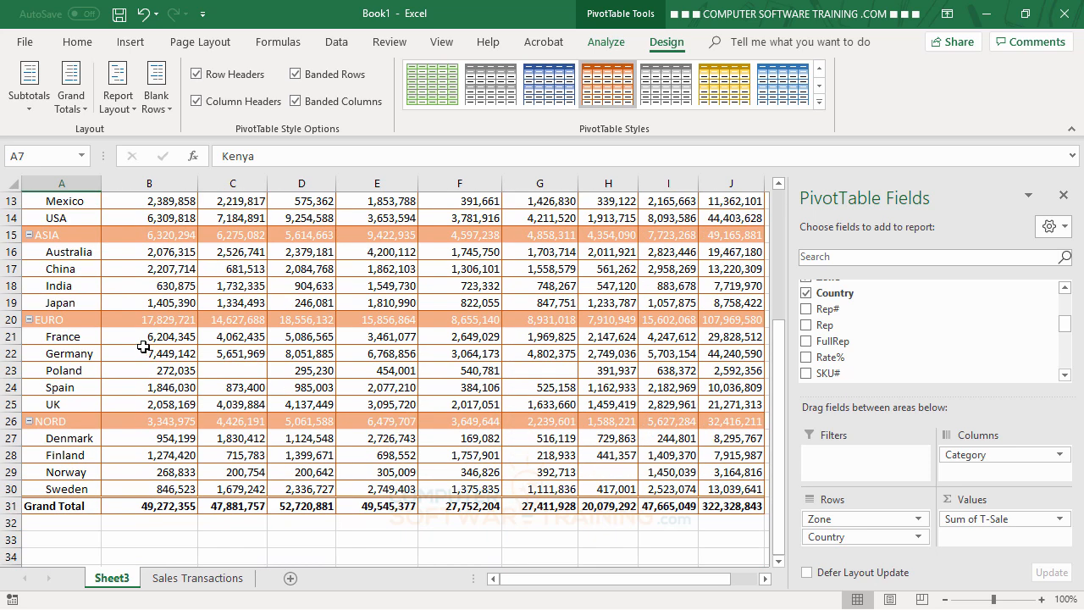
scroll(142, 347, up, 4)
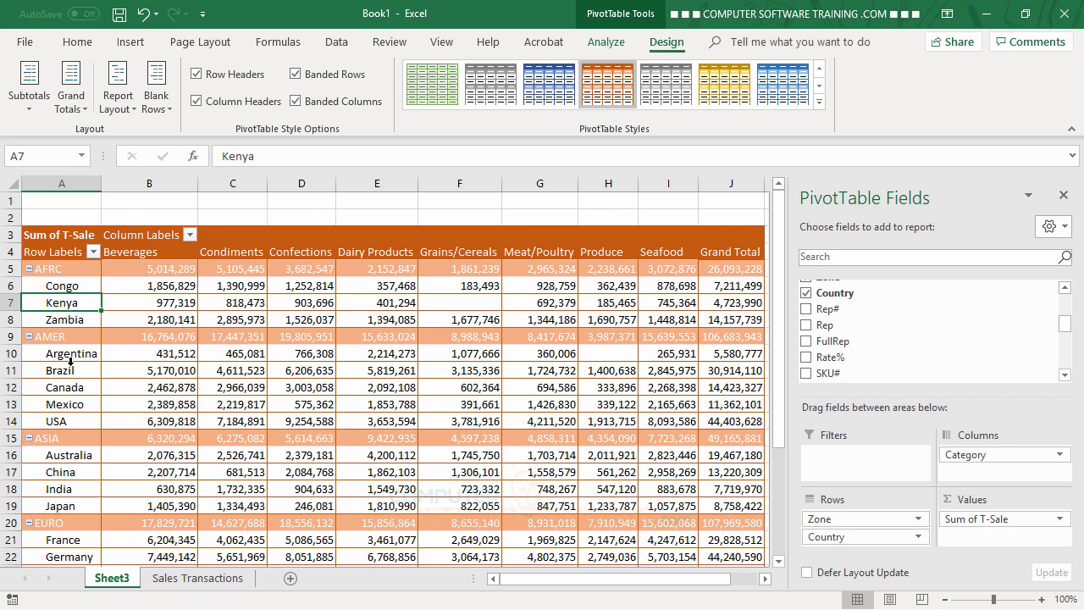
- With a zone label selected, filter the PivotTable rows by Zone to include only AFRC, ASIA and NORD
click(52, 340)
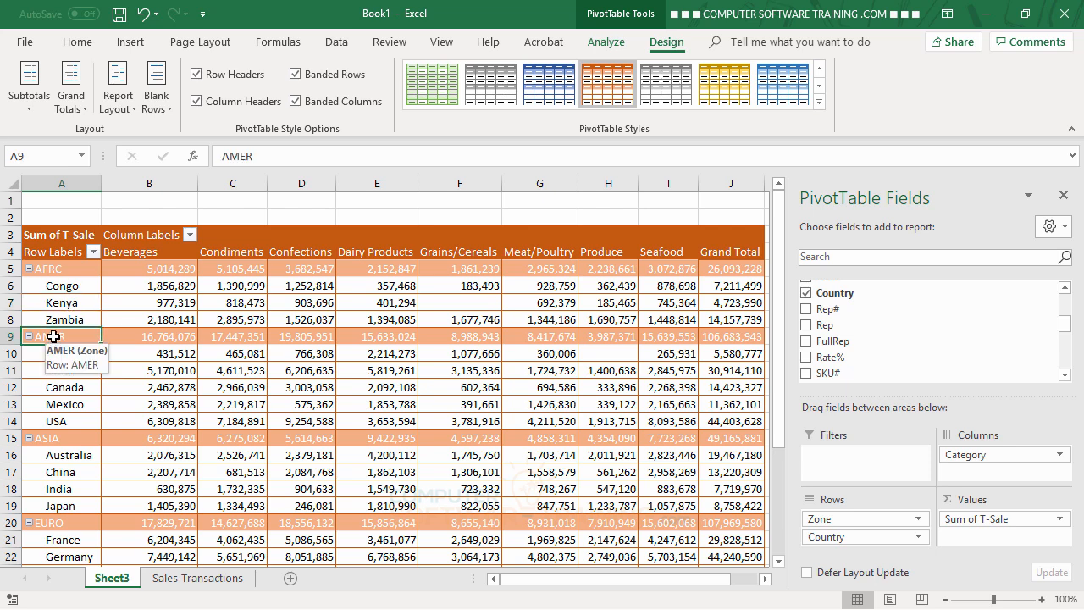
click(94, 251)
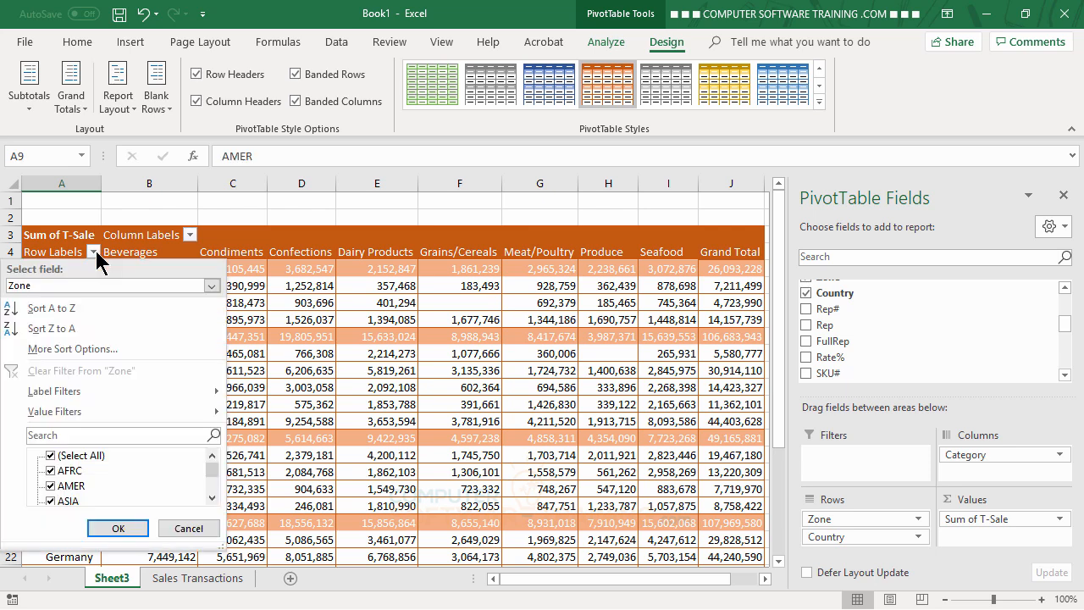
click(51, 456)
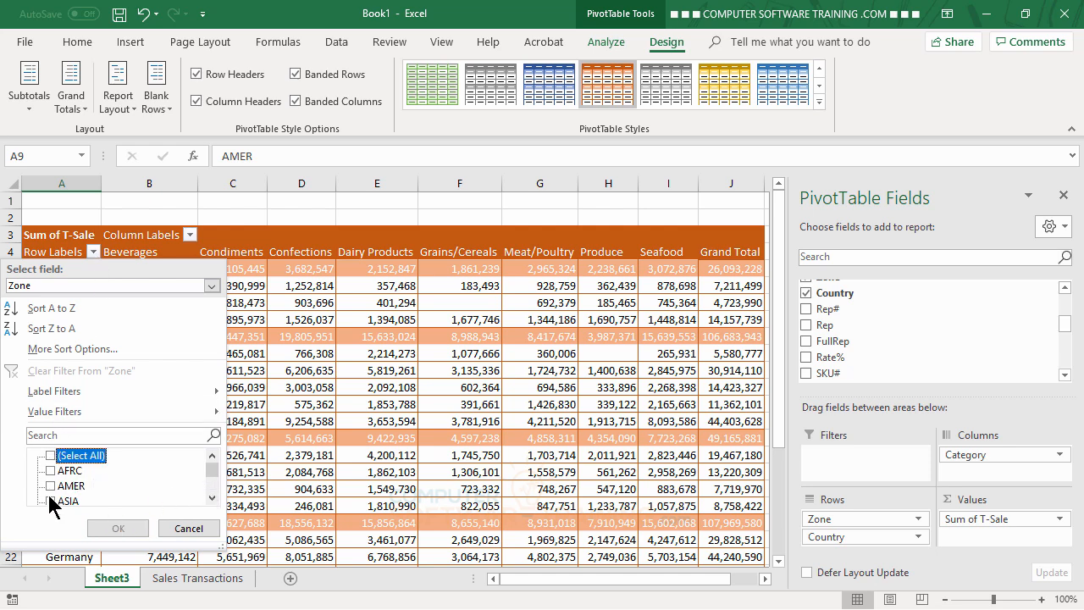
click(49, 470)
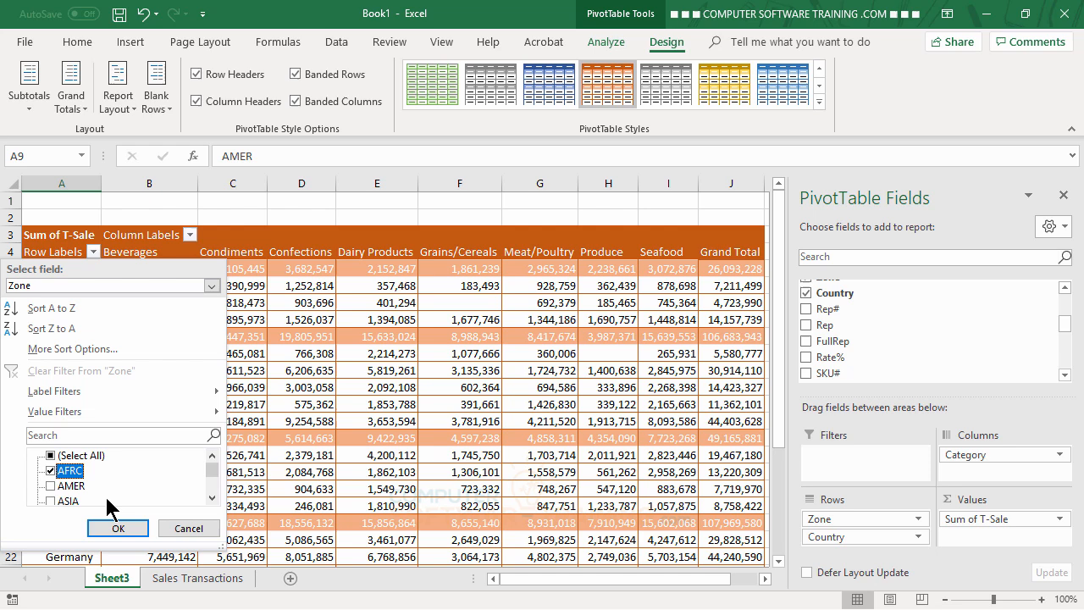
click(213, 498)
click(213, 497)
click(51, 471)
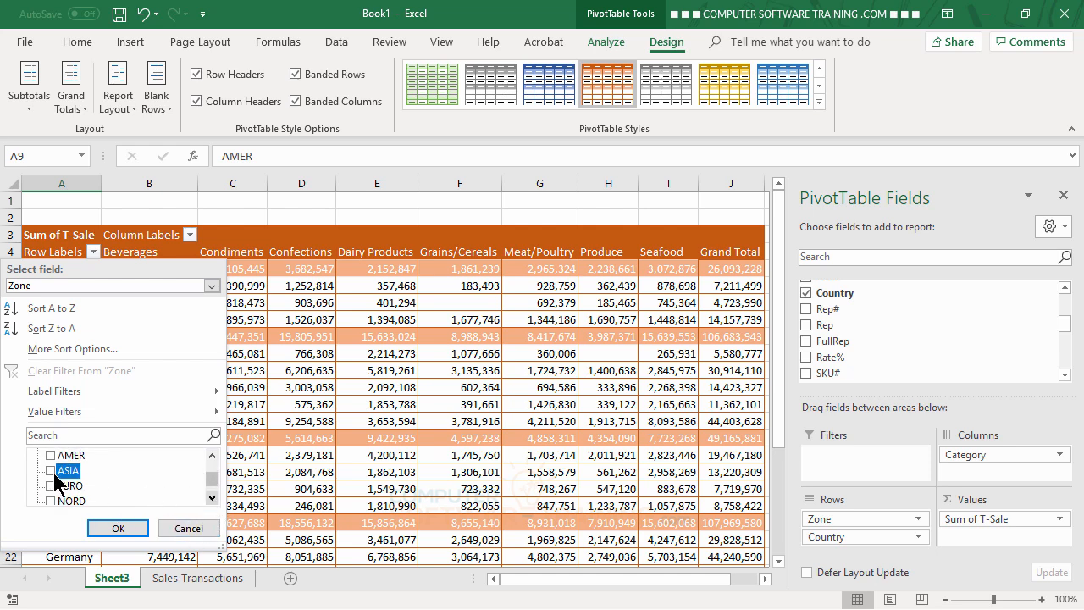
click(212, 498)
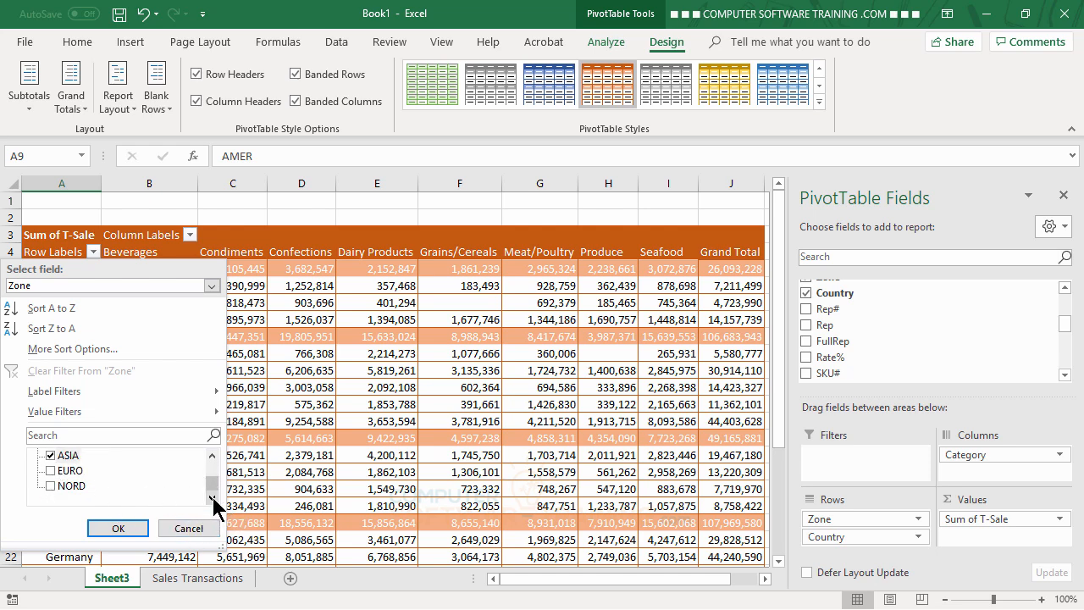
click(51, 487)
click(122, 529)
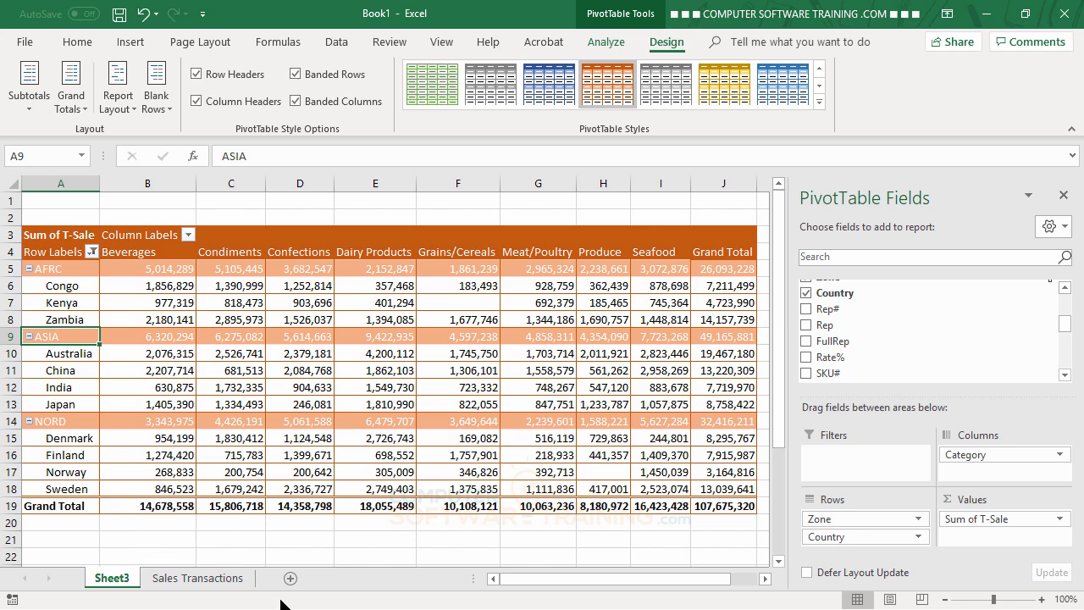
- Select the Kenya label, examine the Country filter options in the row labels, and cancel without changing them
key(Up)
key(Up)
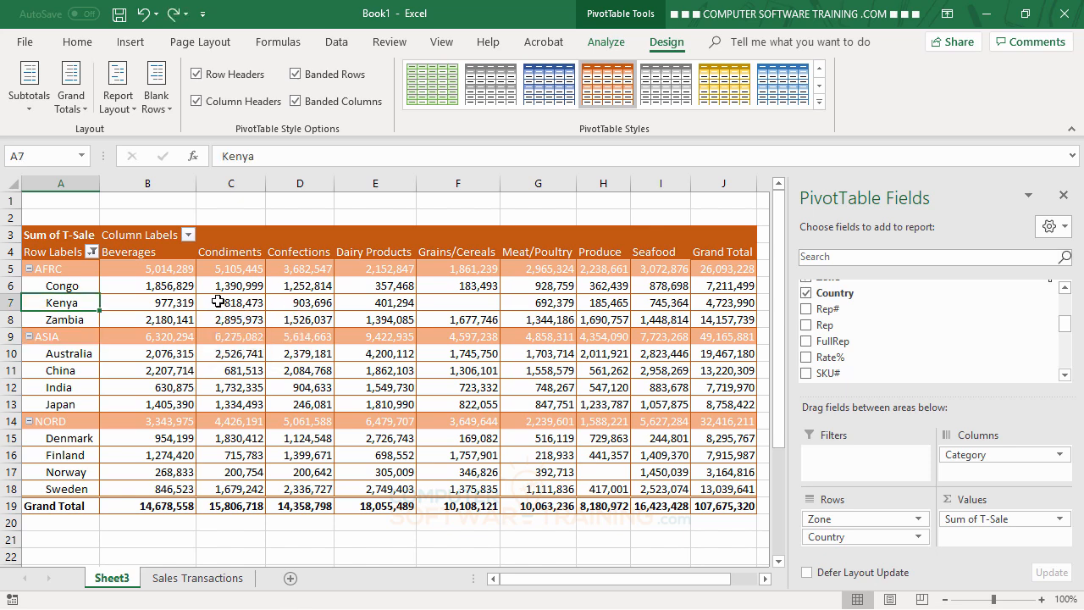
click(91, 251)
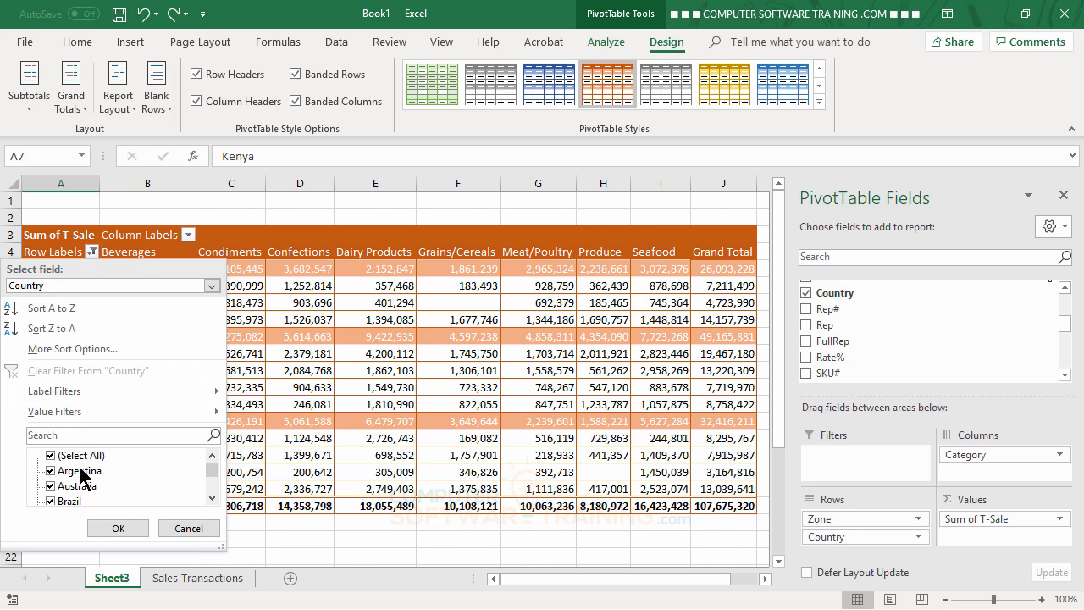
click(190, 528)
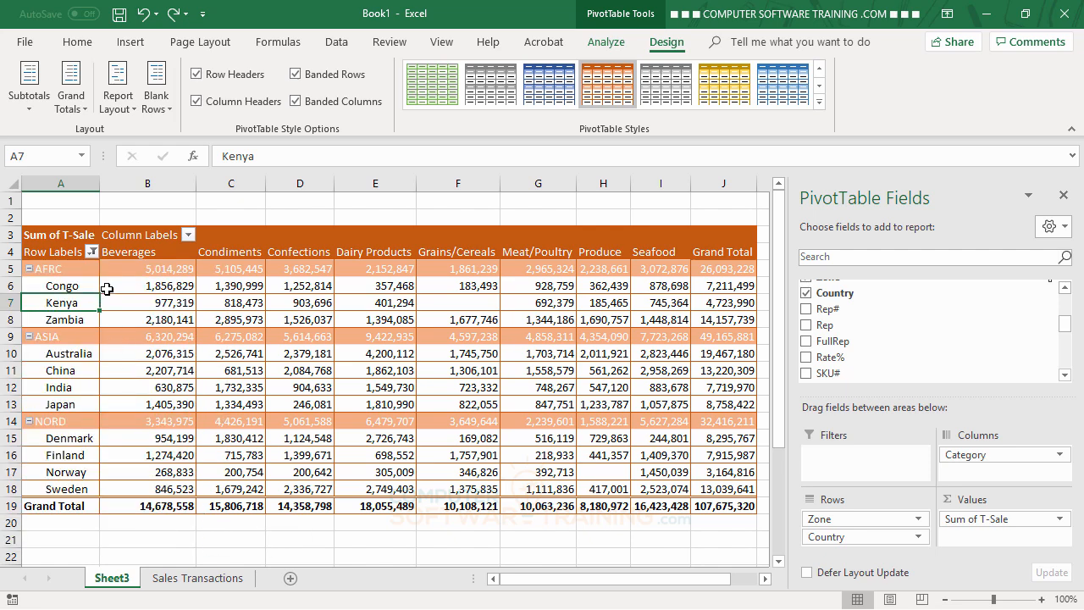
- With the AFRC zone label selected, clear the Zone filter from the PivotTable's row labels
click(77, 268)
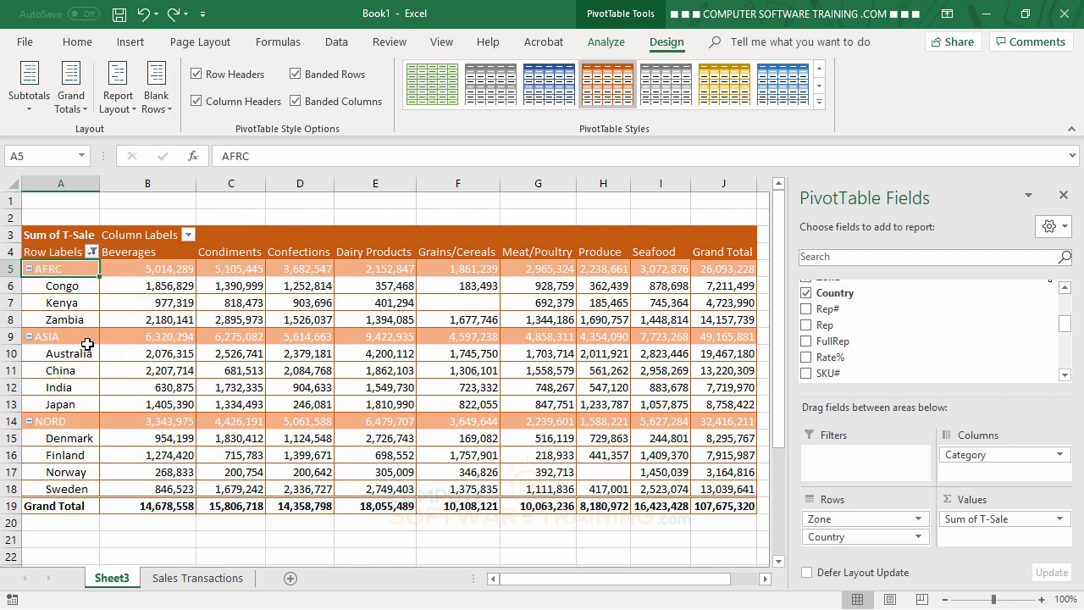
click(93, 254)
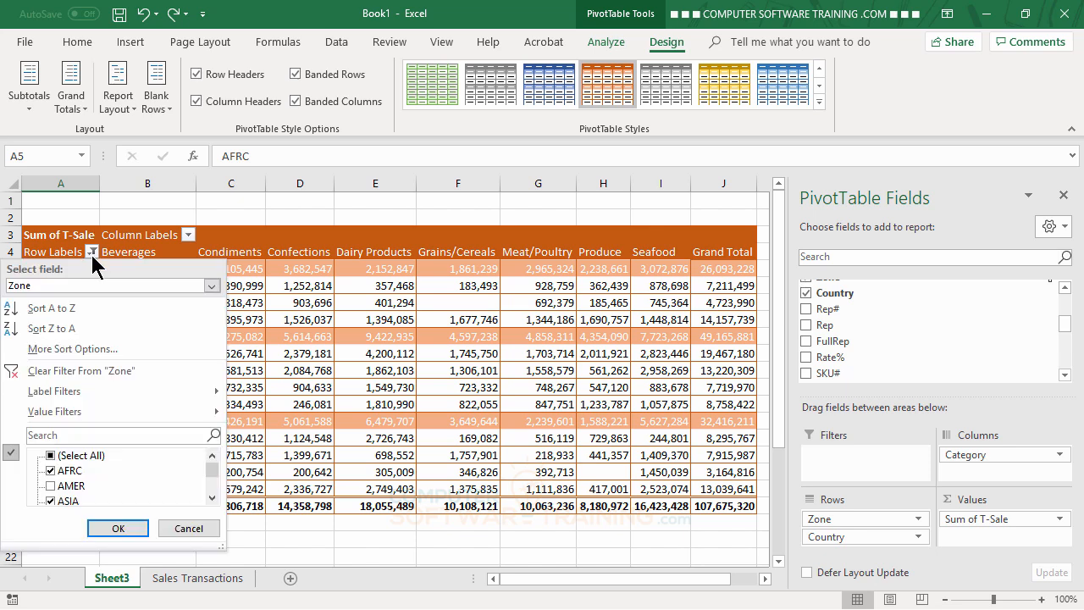
click(44, 373)
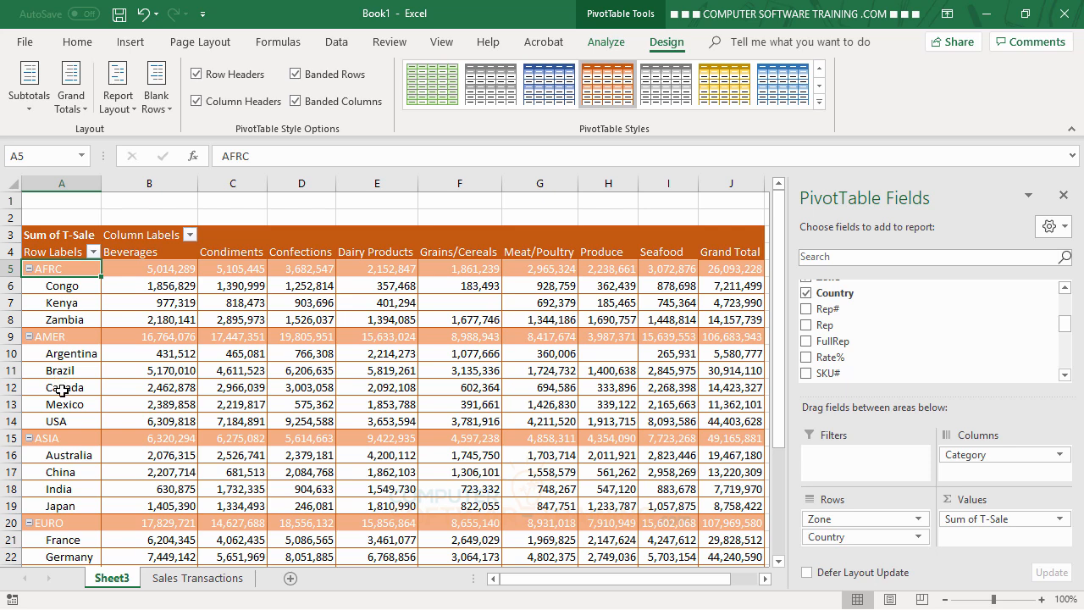
- With a country label selected, apply a Country value filter for Sum of T-Sale greater than or equal to 10000000
mouse_move(61, 389)
mouse_move(744, 517)
click(66, 302)
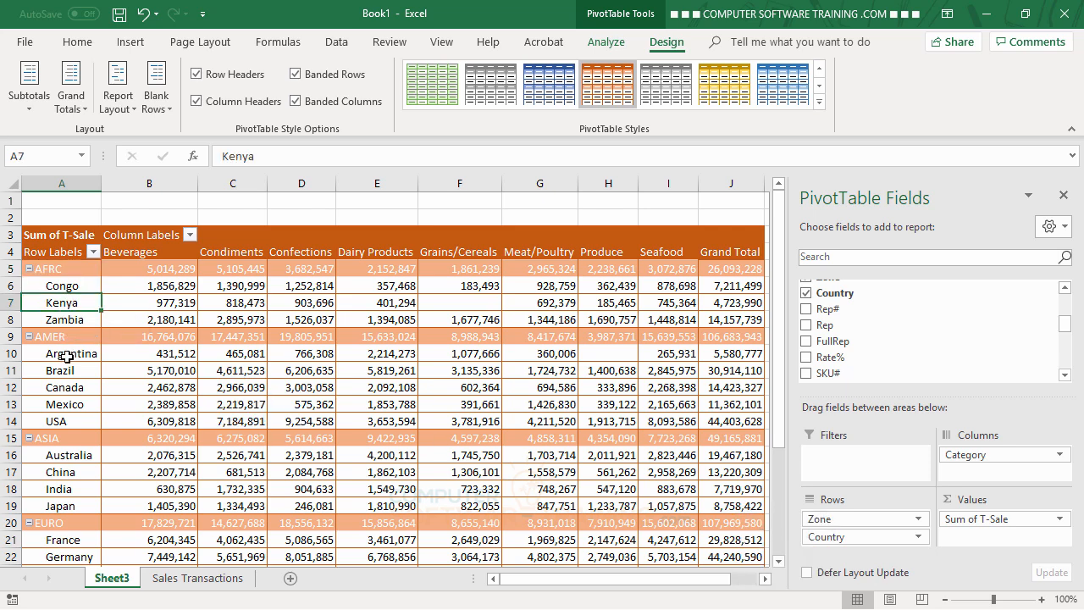
click(66, 370)
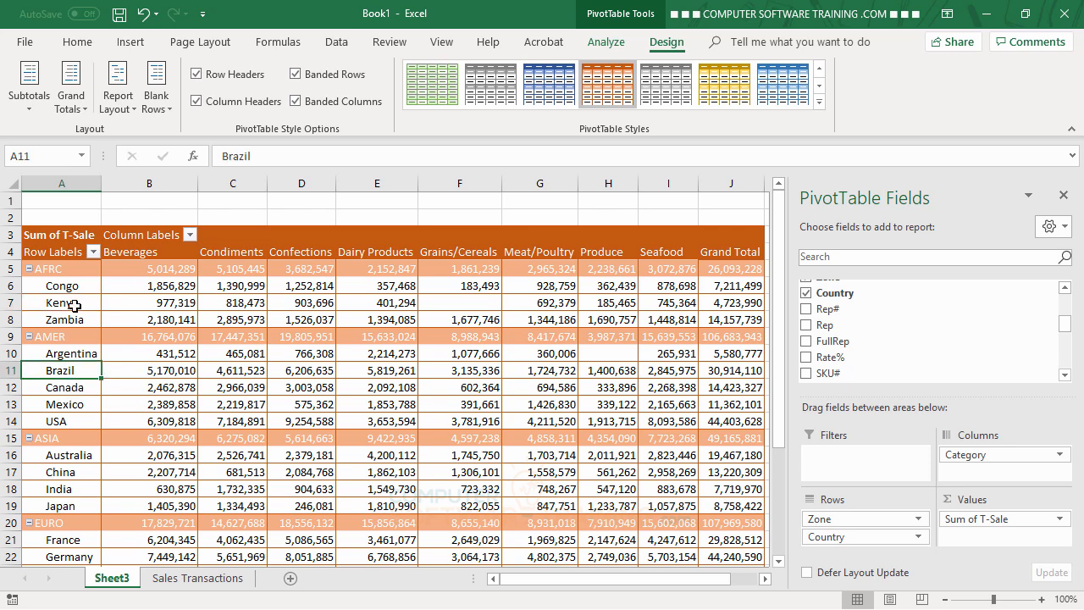
click(93, 251)
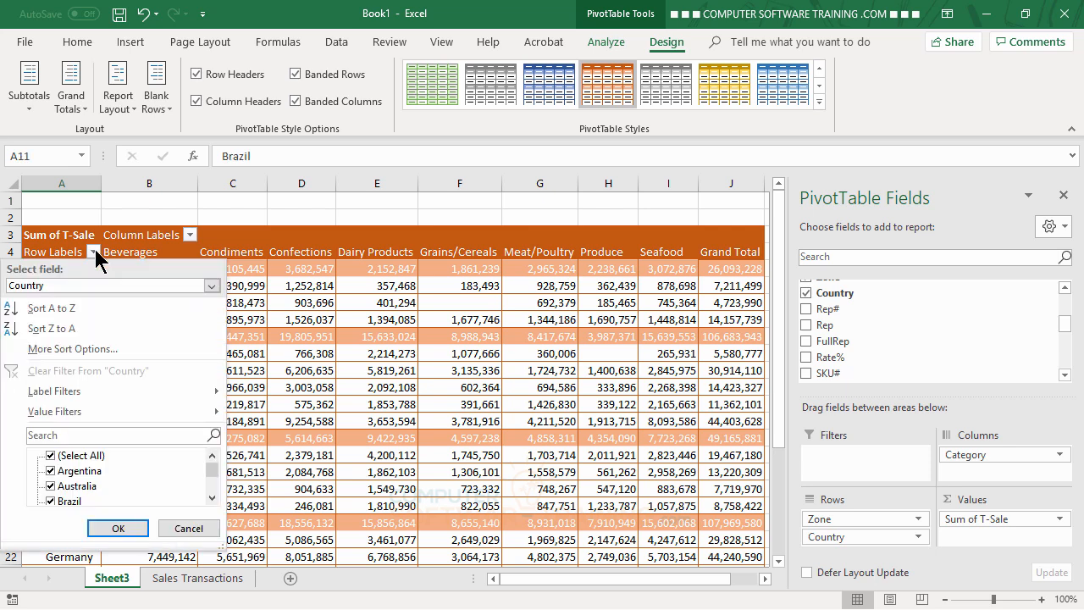
mouse_move(73, 412)
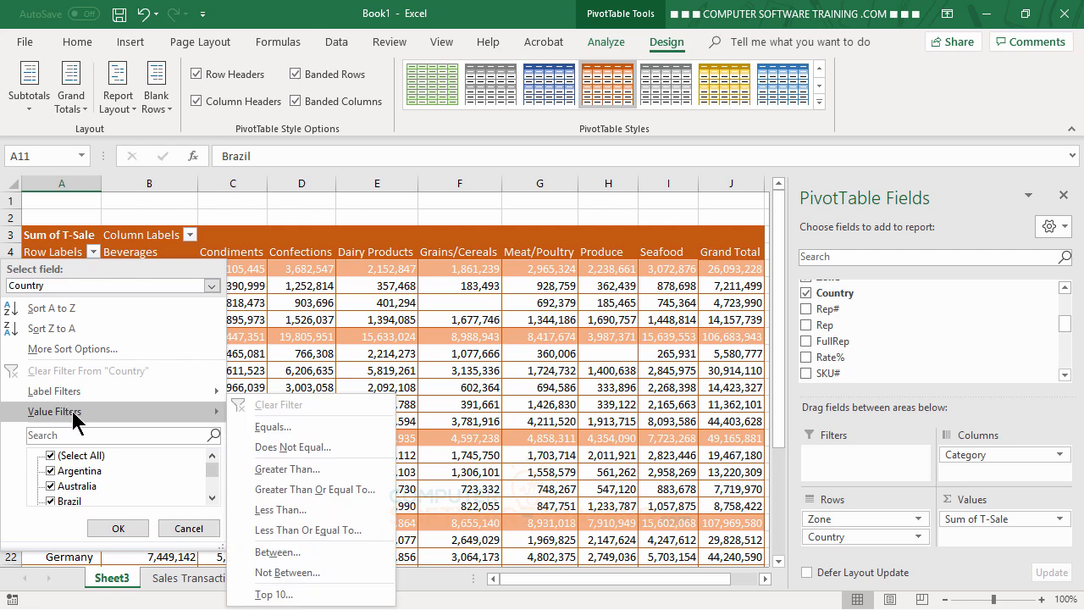
click(314, 490)
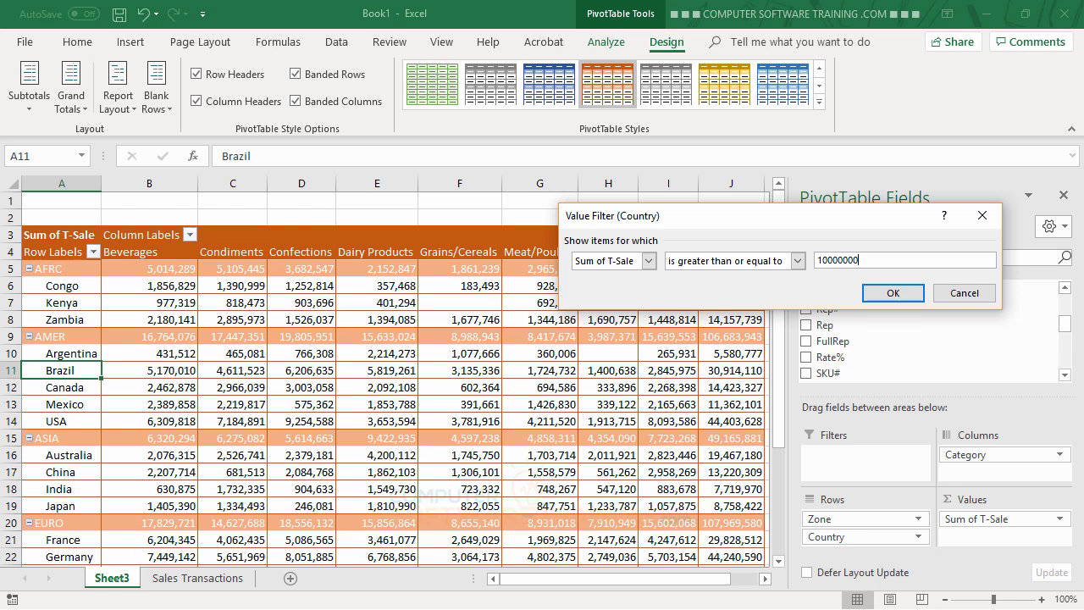
click(882, 289)
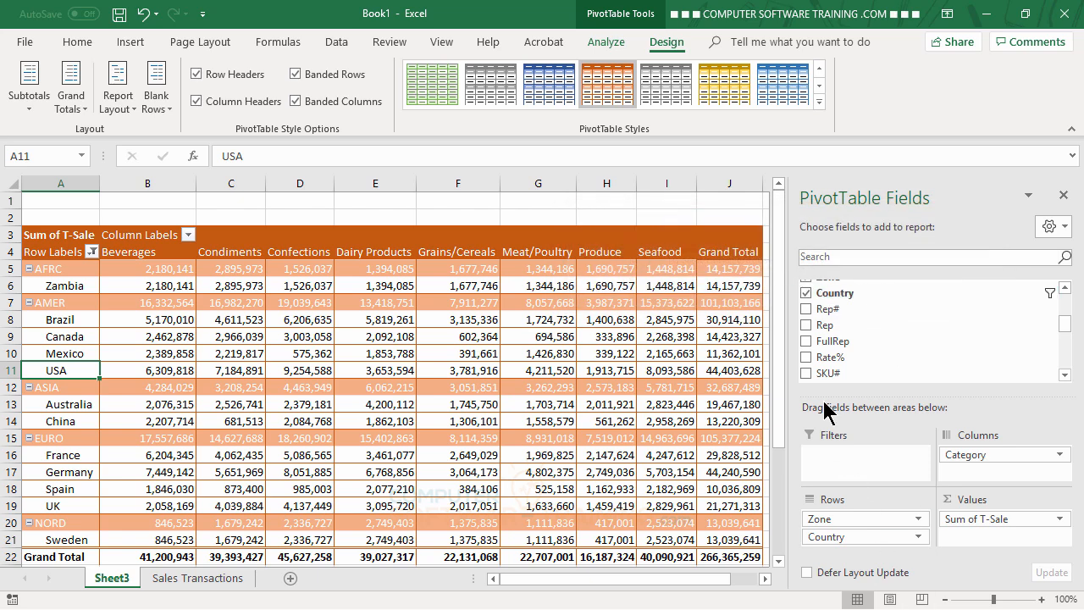
- Review the filtered country totals, and with the Canada label selected clear the Country filter from the row labels
scroll(649, 364, down, 3)
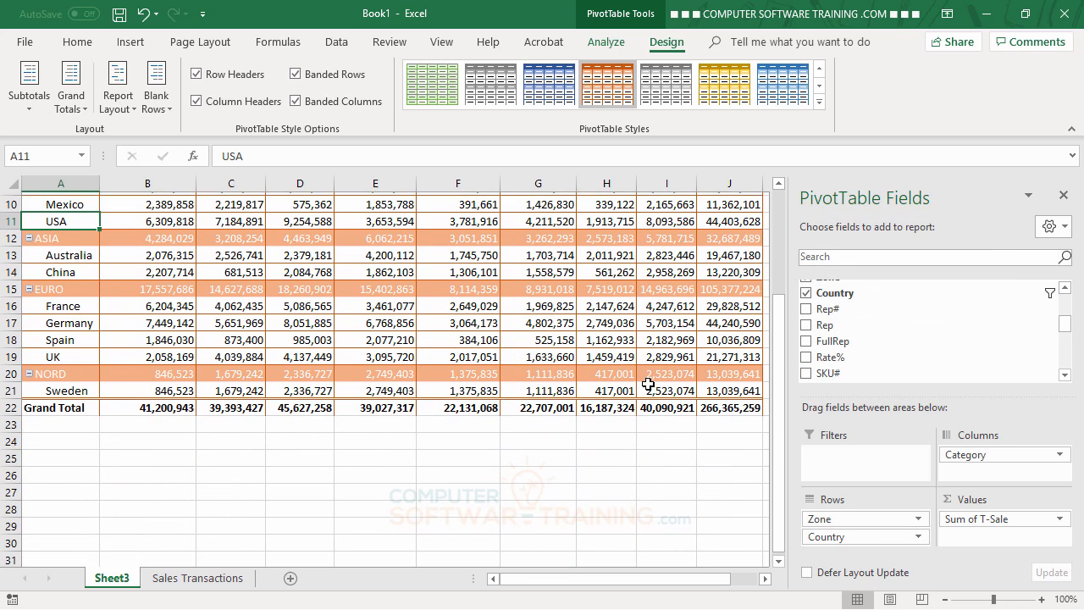
scroll(644, 383, up, 3)
scroll(640, 400, down, 3)
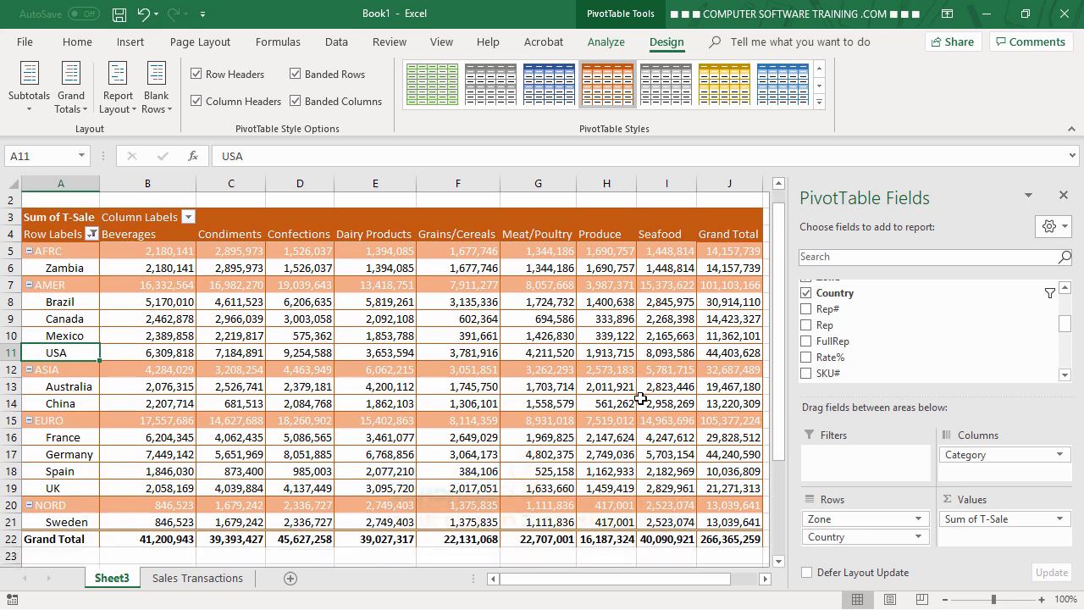
scroll(642, 400, up, 3)
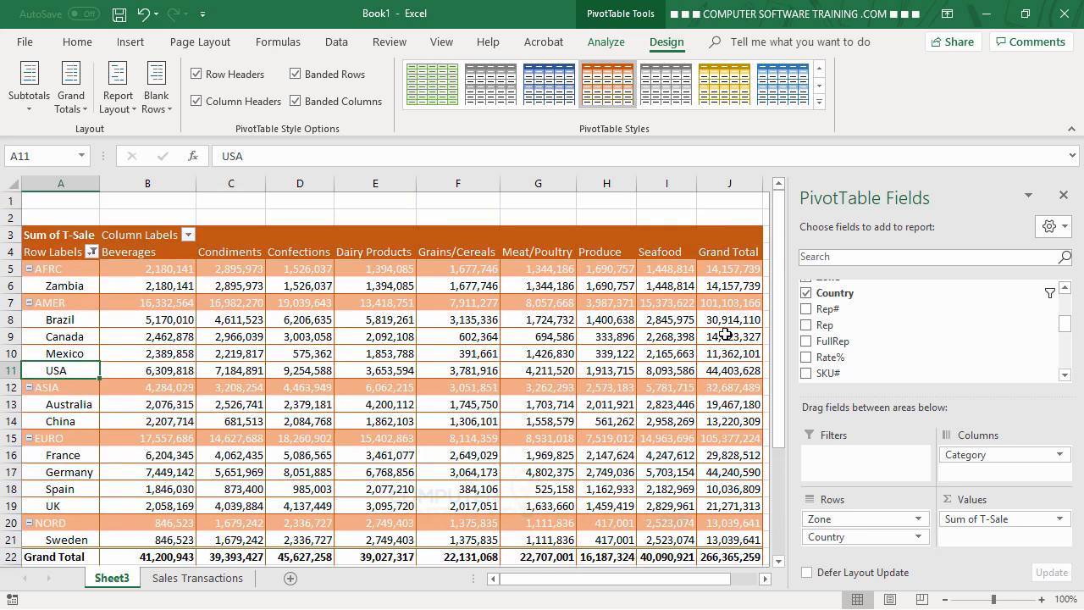
mouse_move(733, 376)
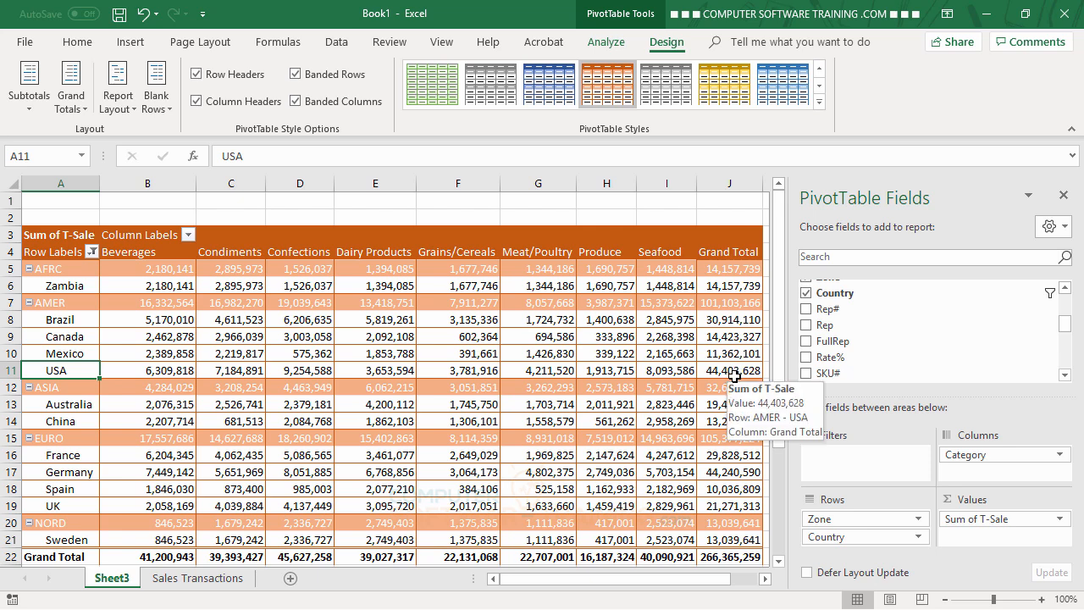
click(59, 338)
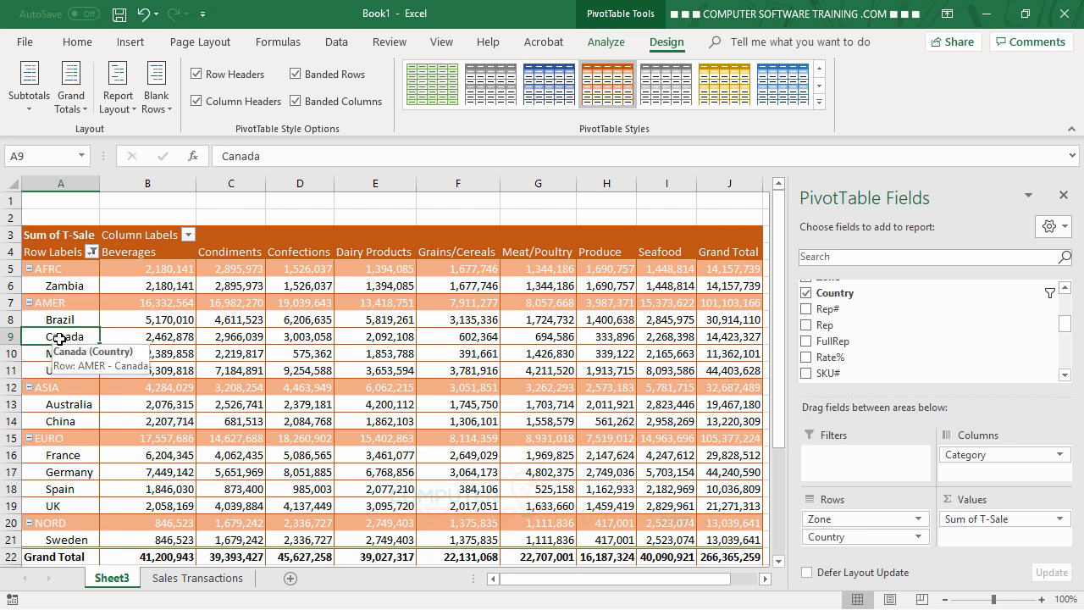
click(91, 251)
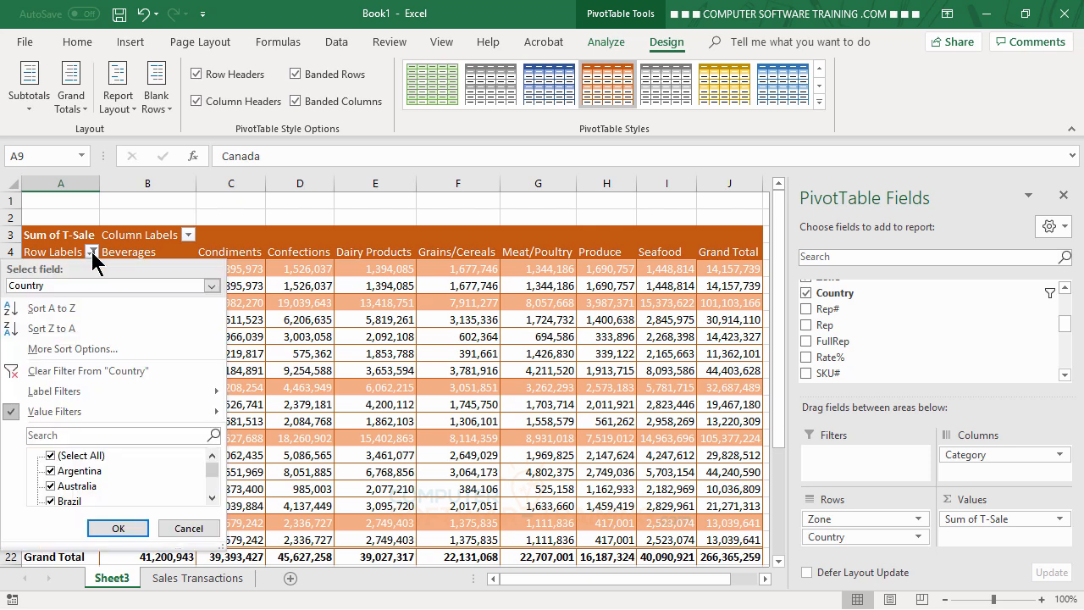
click(75, 370)
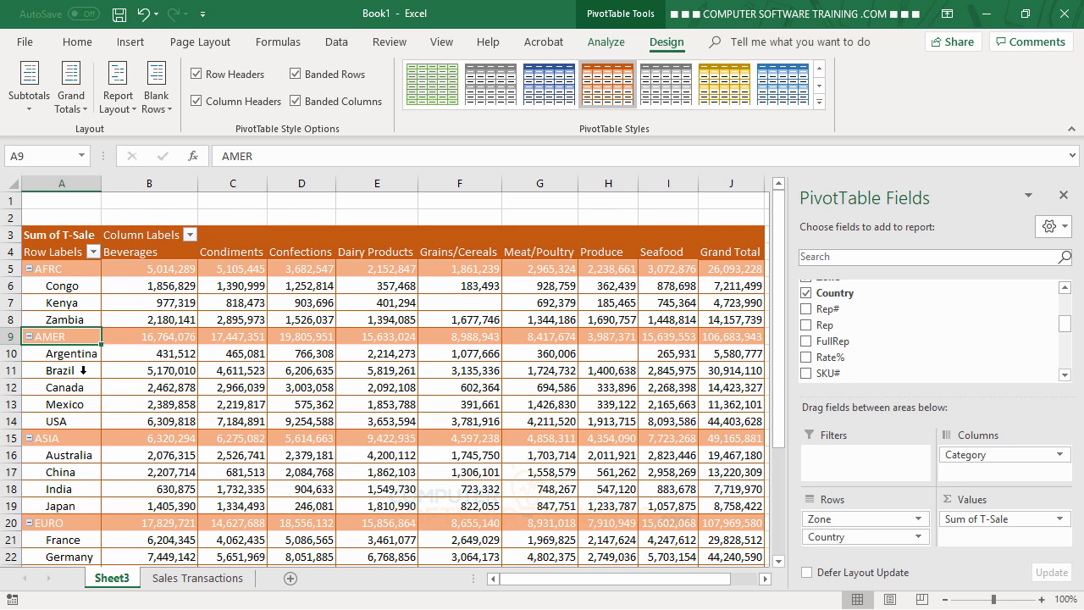
- Filter the PivotTable's column labels by value to categories whose Sum of T-Sale is greater than or equal to 30000000
scroll(218, 351, down, 6)
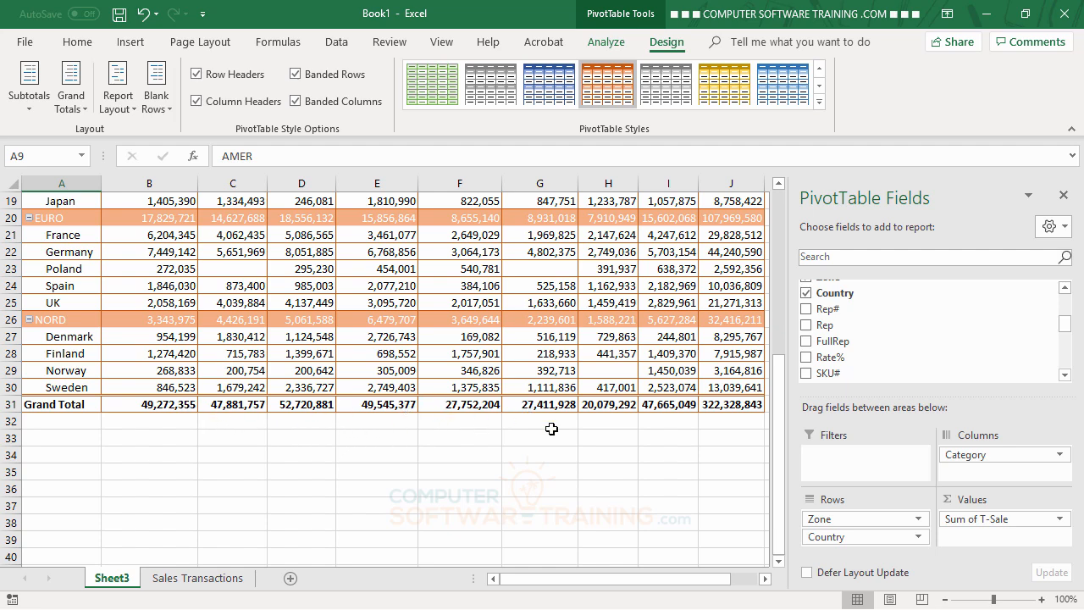
mouse_move(522, 404)
scroll(518, 392, up, 6)
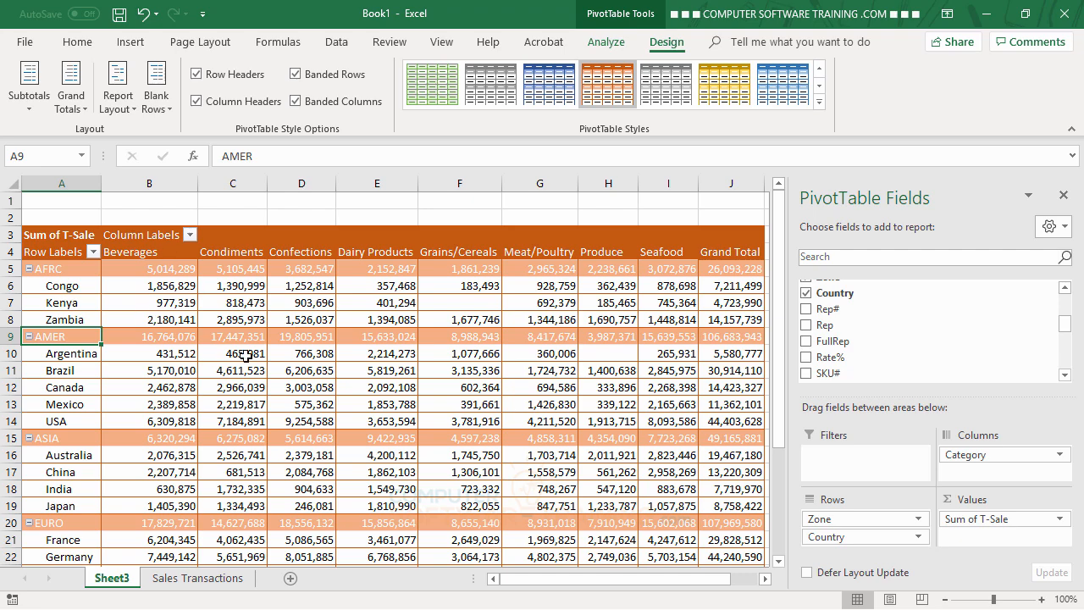
scroll(245, 356, down, 5)
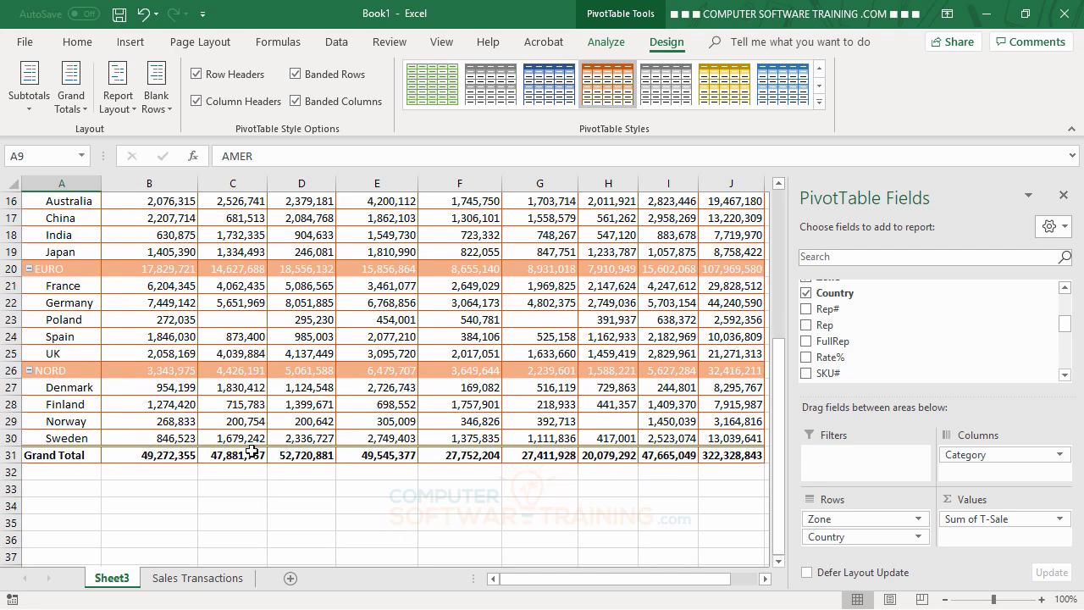
scroll(376, 389, up, 5)
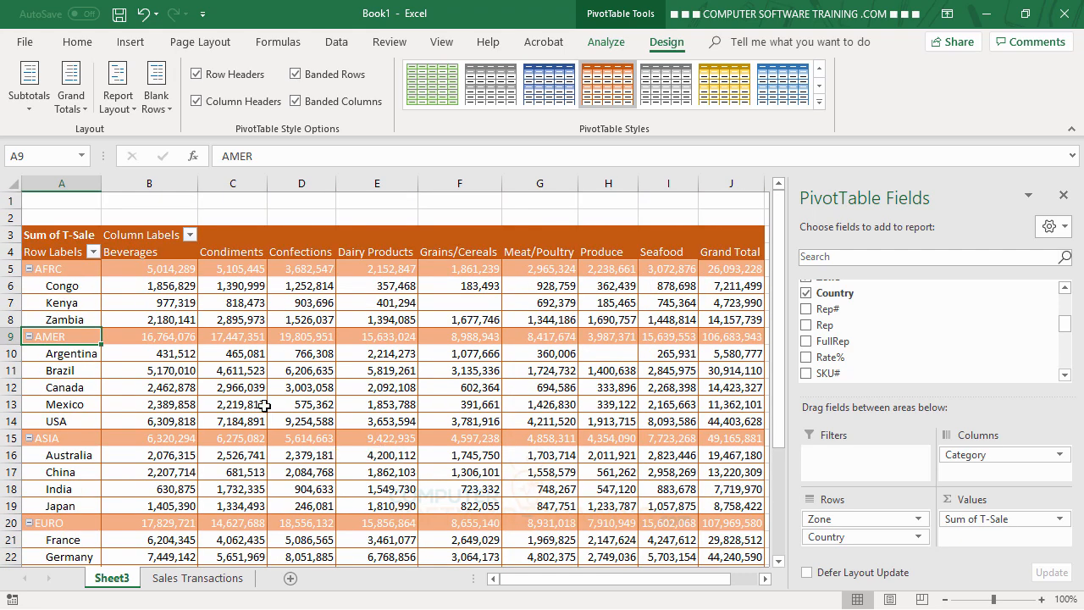
click(166, 288)
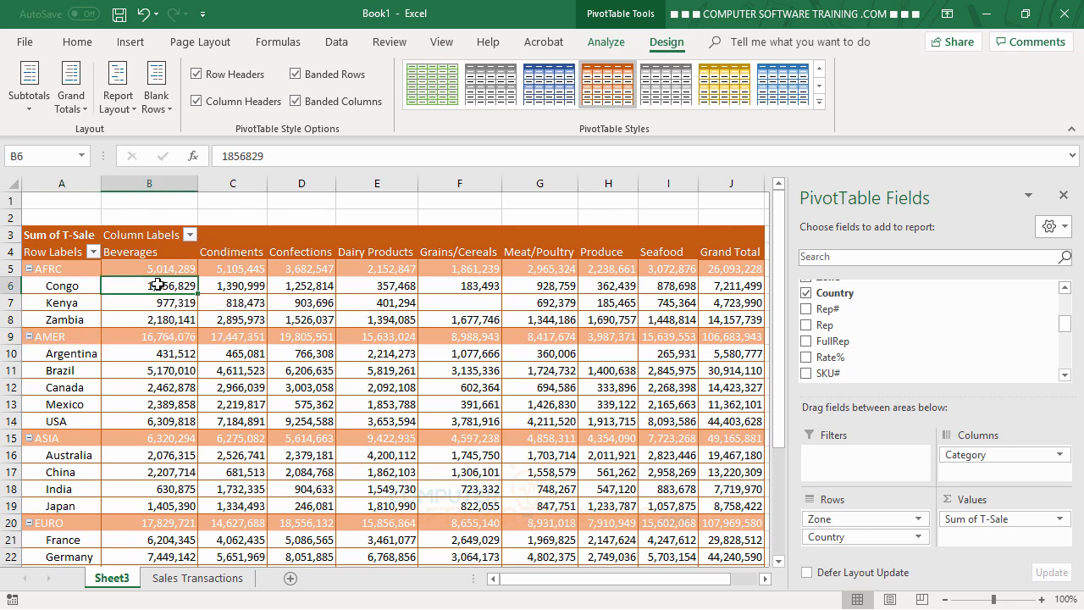
click(190, 236)
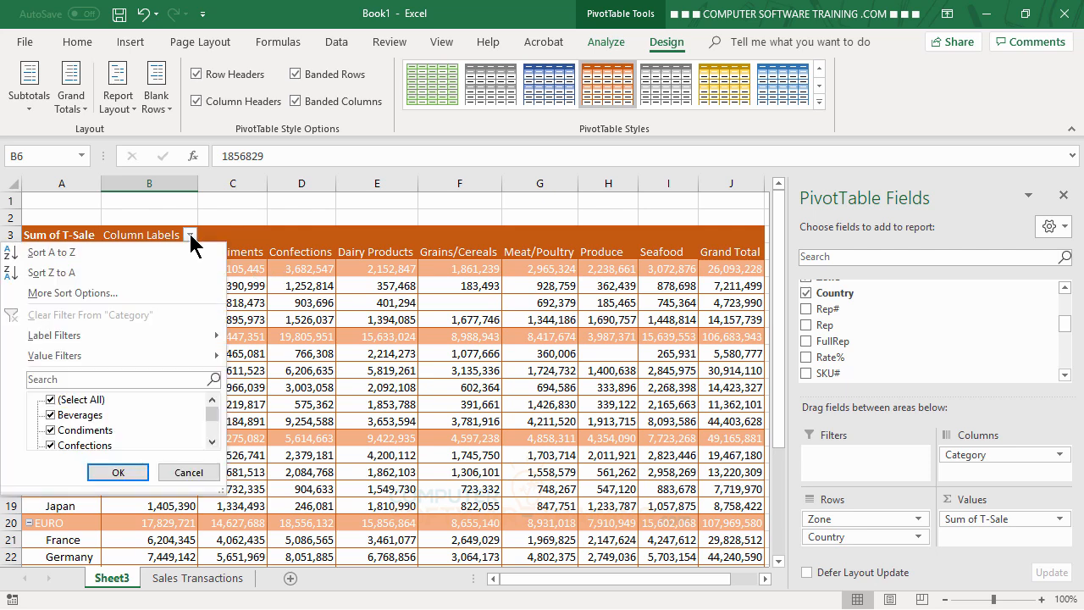
mouse_move(112, 353)
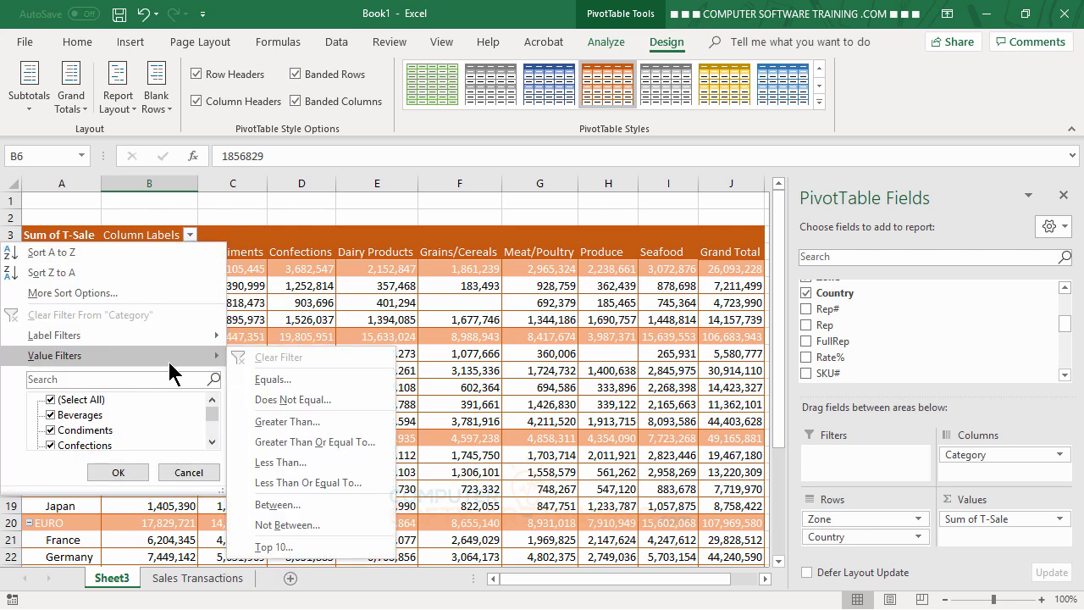
click(297, 441)
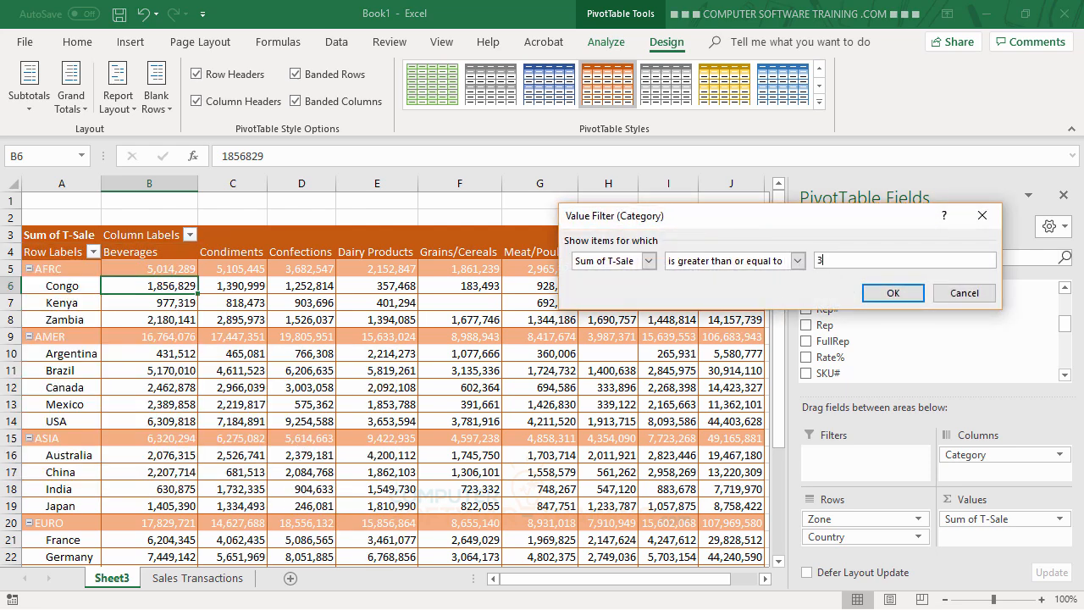
text(30000000)
click(886, 290)
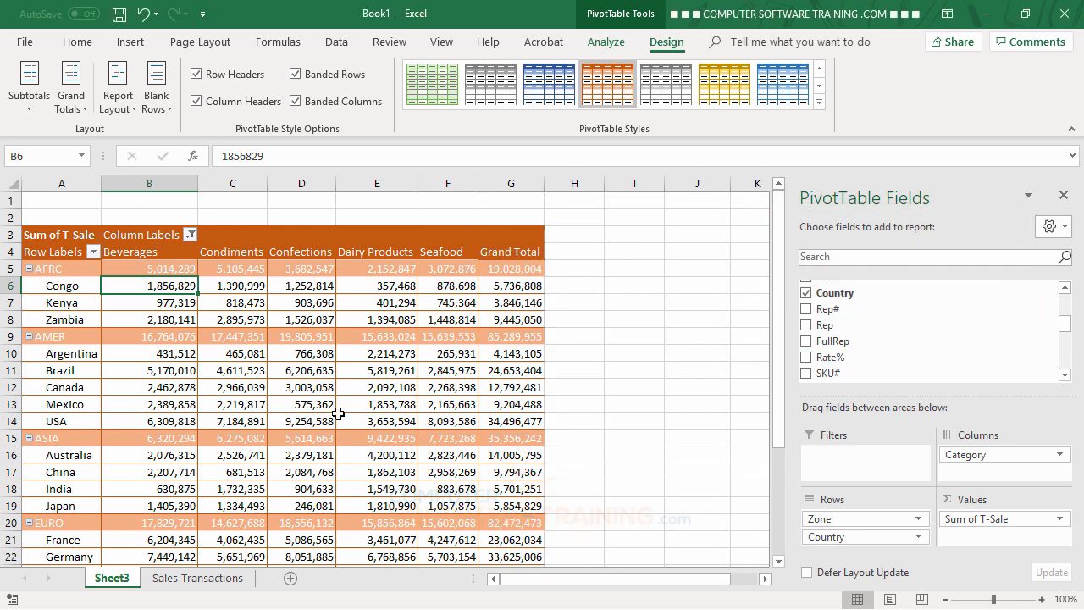
- Review the filtered category grand totals and clear the Category filter from the column labels
scroll(339, 414, down, 6)
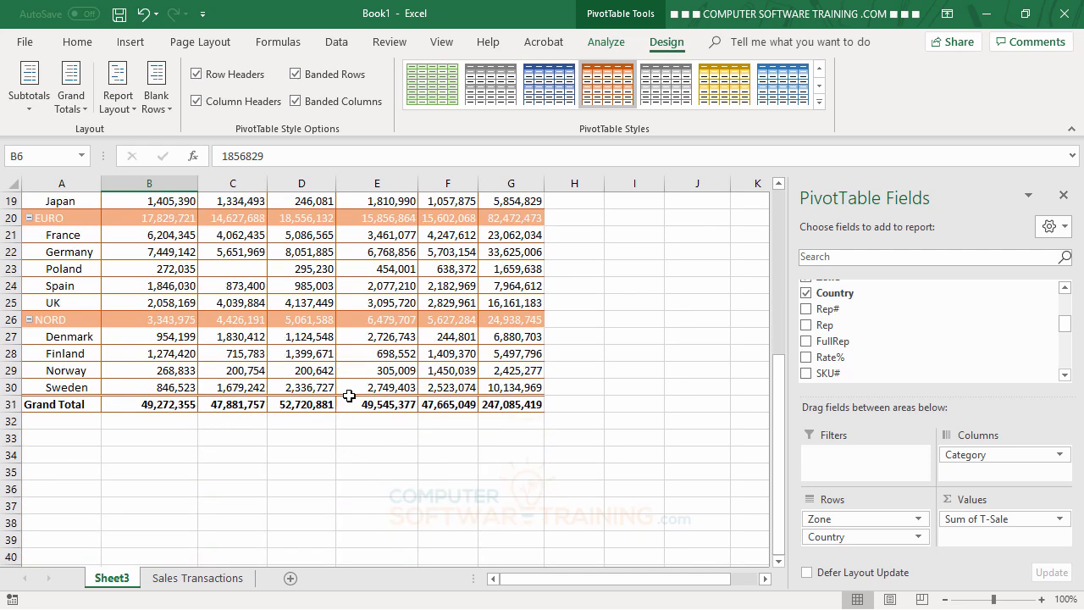
scroll(398, 394, up, 6)
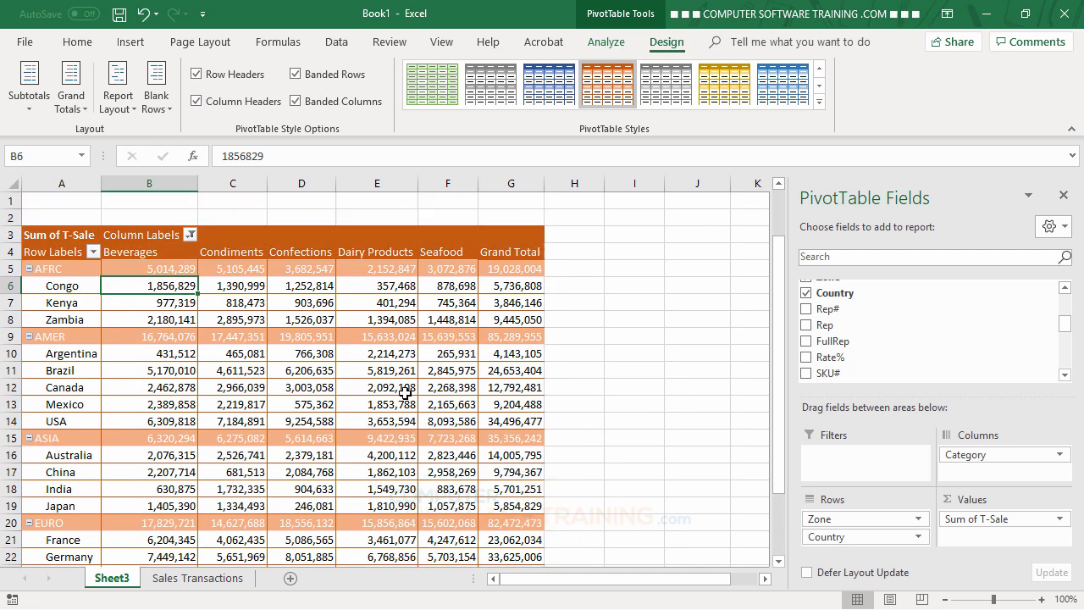
click(190, 235)
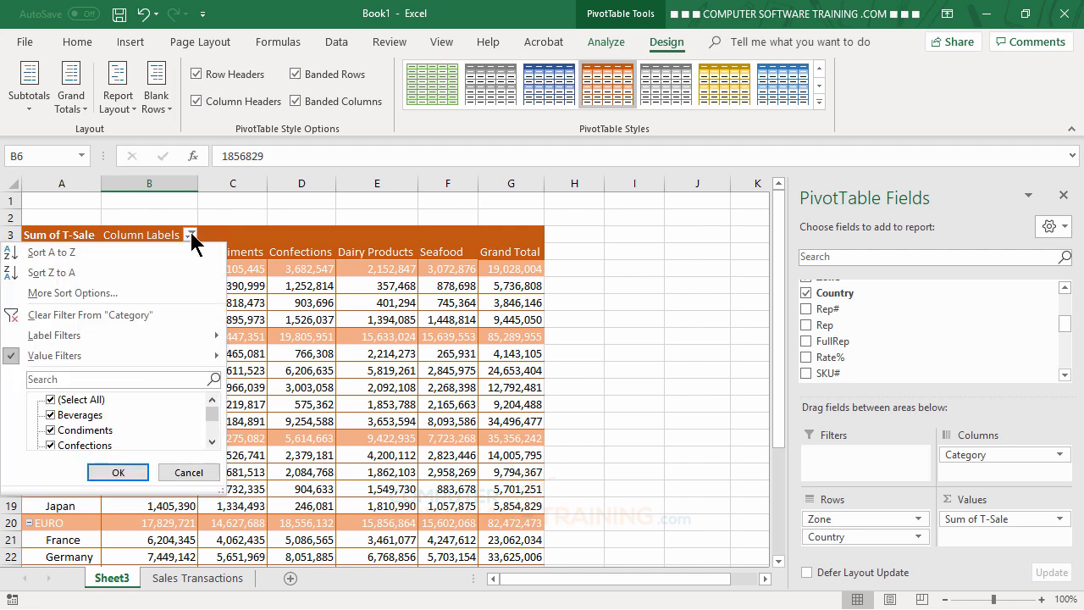
click(72, 315)
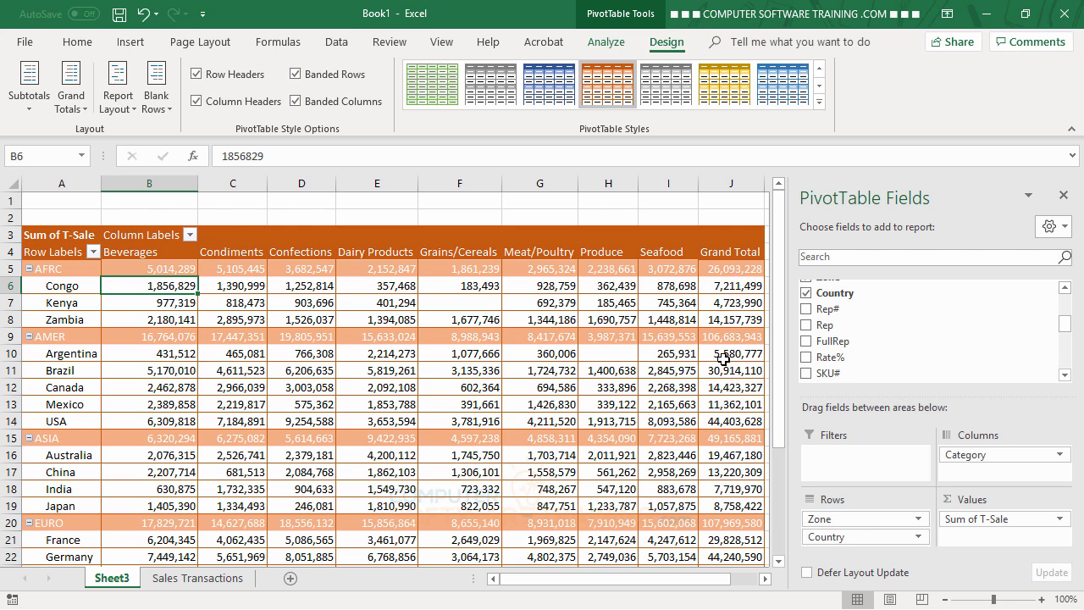
- With the Brazil label selected, apply a Top 10 value filter to Country showing the top 5 items by Sum of T-Sale
mouse_move(719, 353)
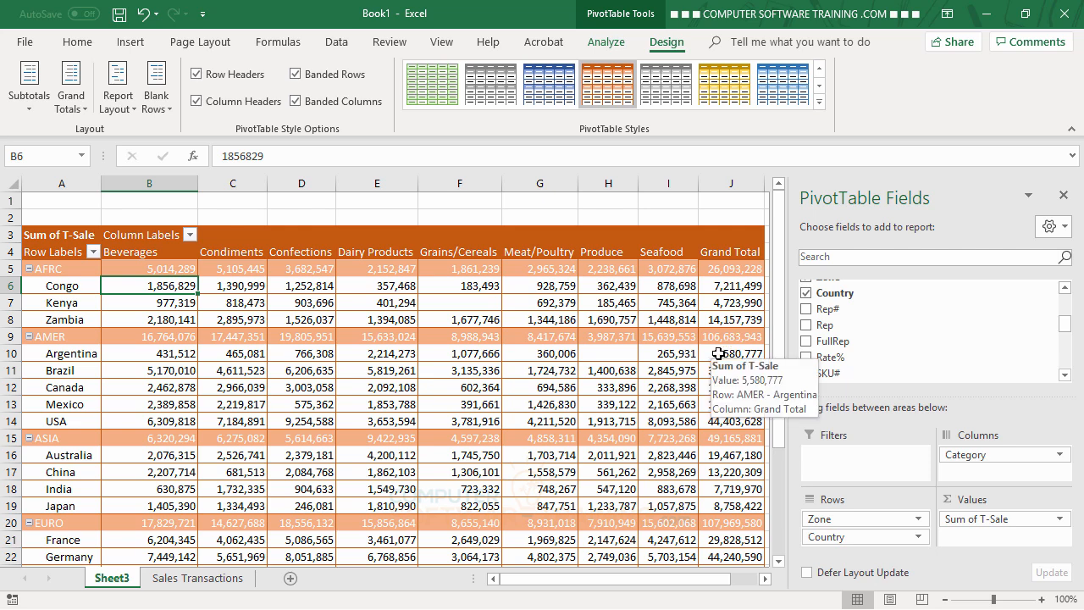
click(61, 304)
click(67, 364)
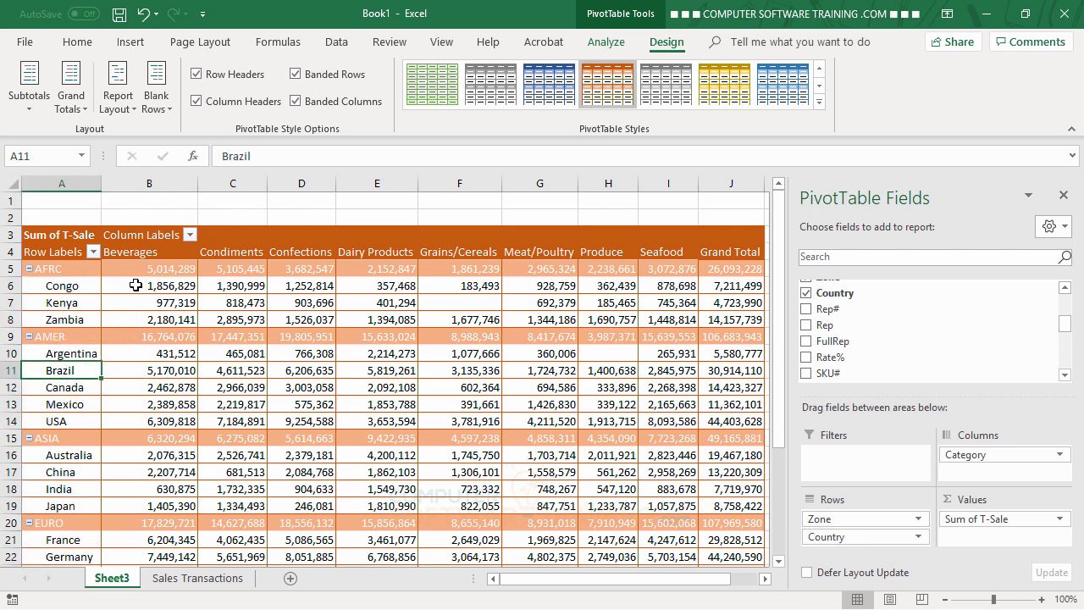
click(93, 252)
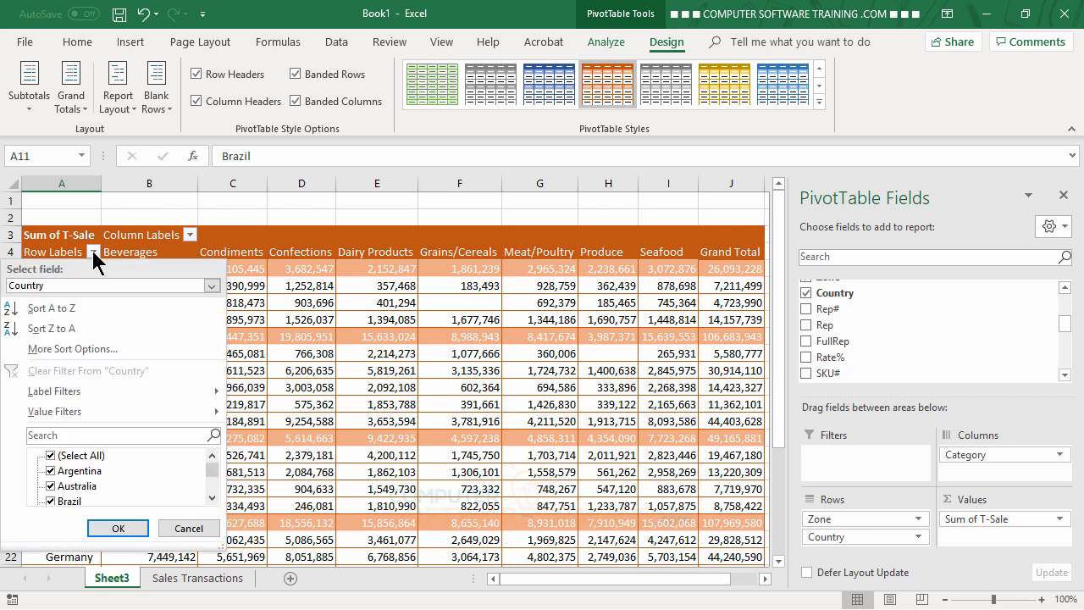
mouse_move(77, 411)
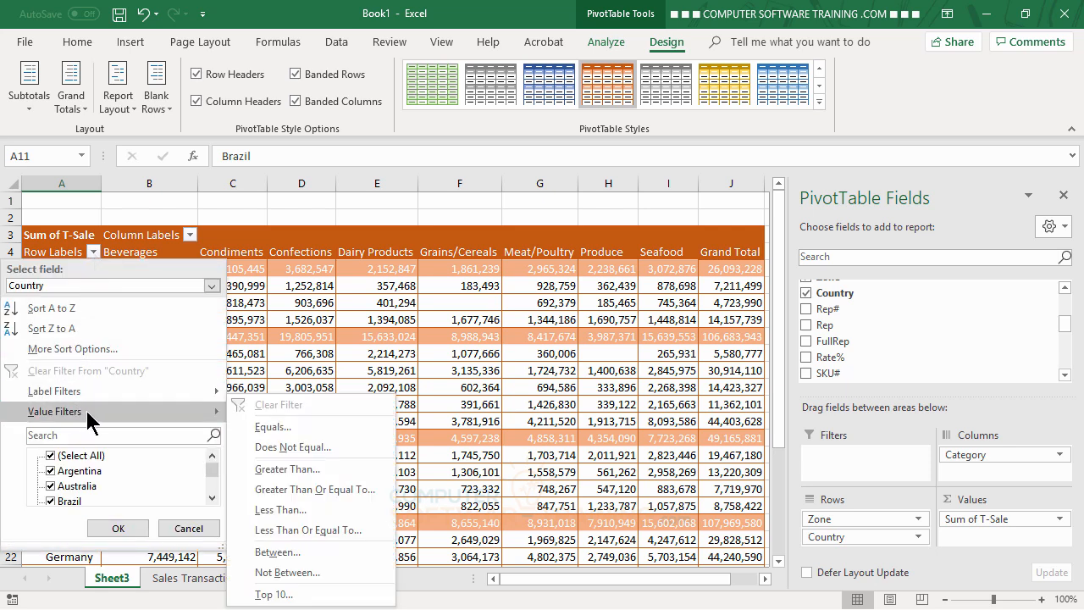
click(284, 595)
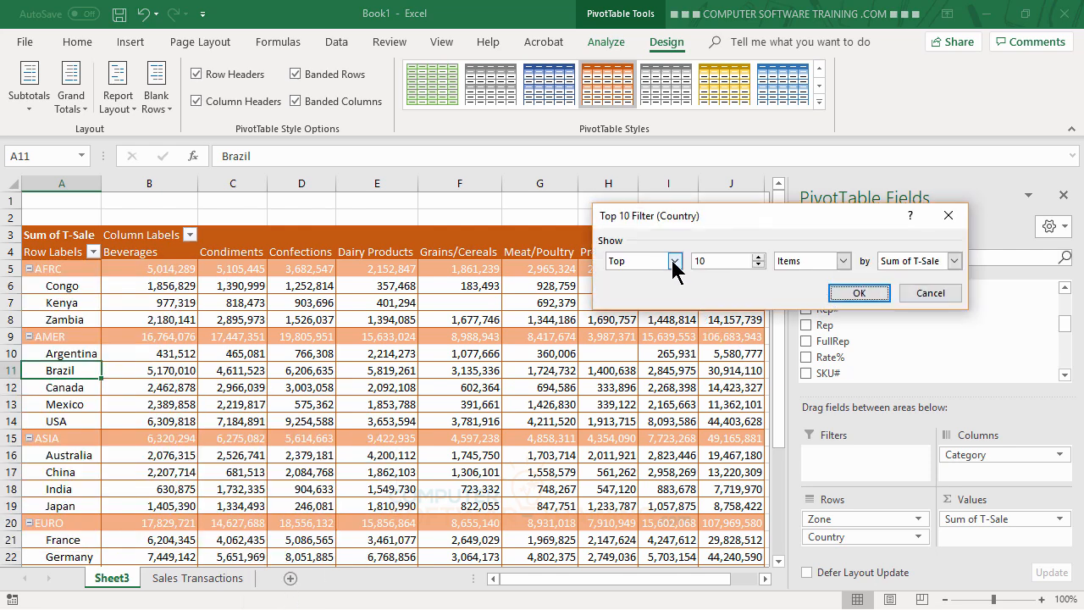
click(675, 262)
click(675, 262)
click(675, 262)
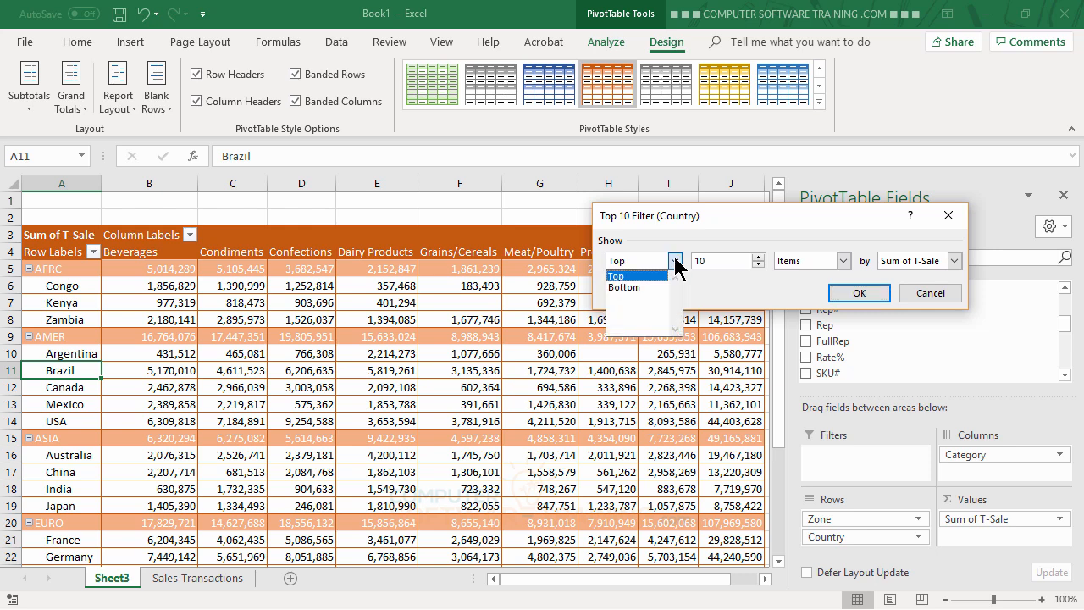
click(675, 263)
click(675, 262)
click(675, 263)
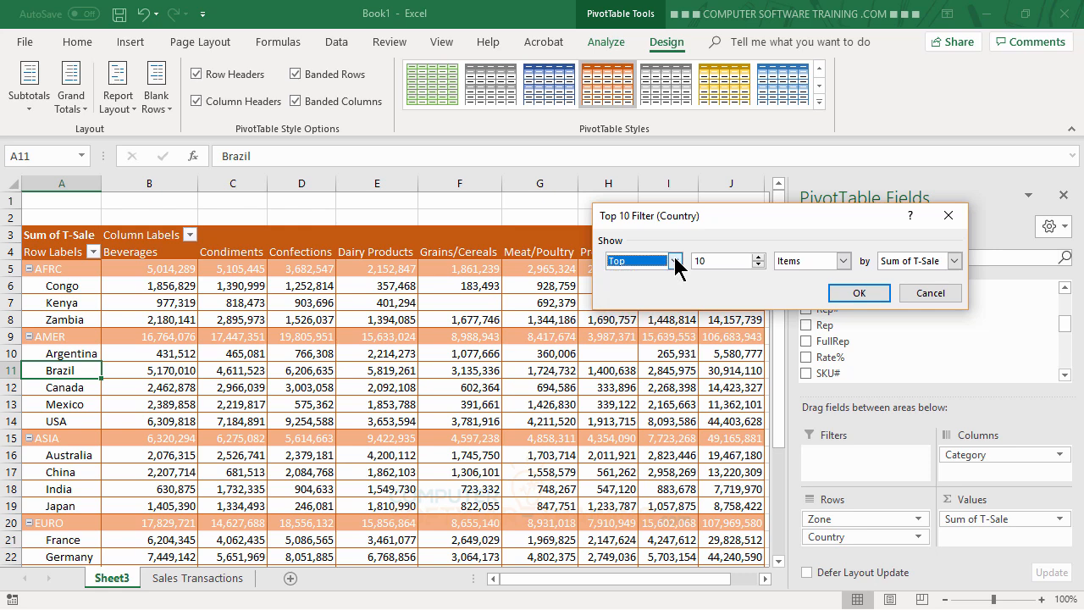
click(759, 265)
click(759, 265)
click(759, 265)
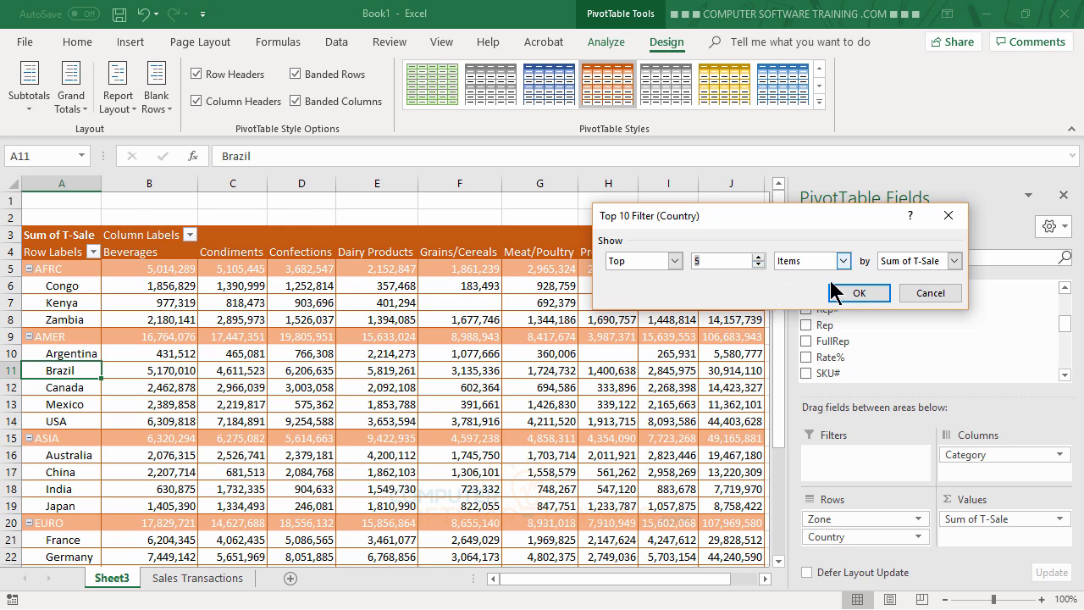
click(857, 292)
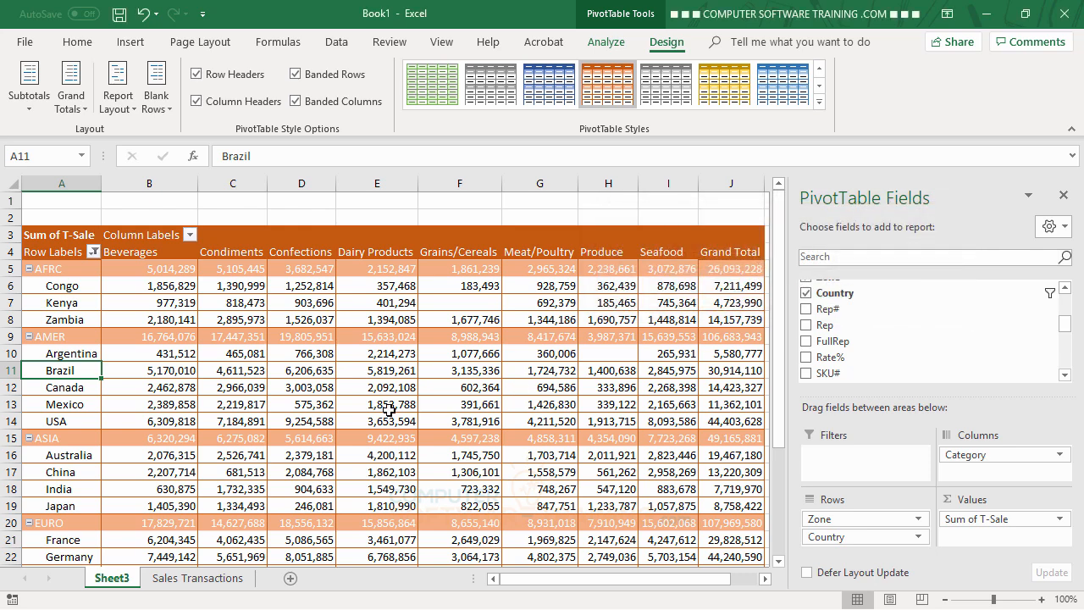
- Examine the countries listed under each zone, from the Congo label down to the grand total row
key(Up)
key(Up)
key(Up)
key(Up)
key(Up)
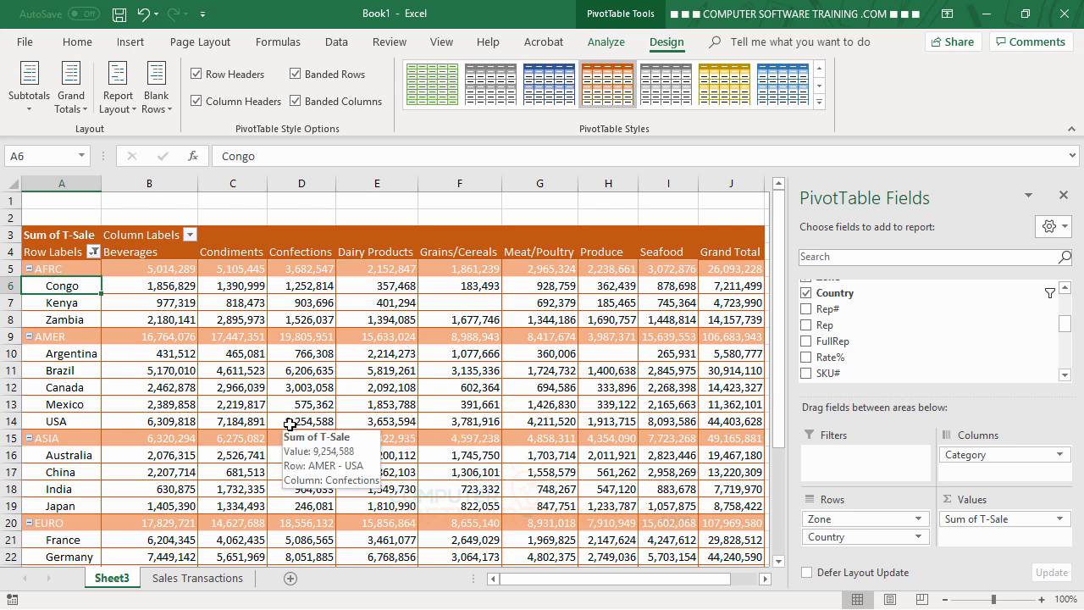
scroll(145, 489, down, 3)
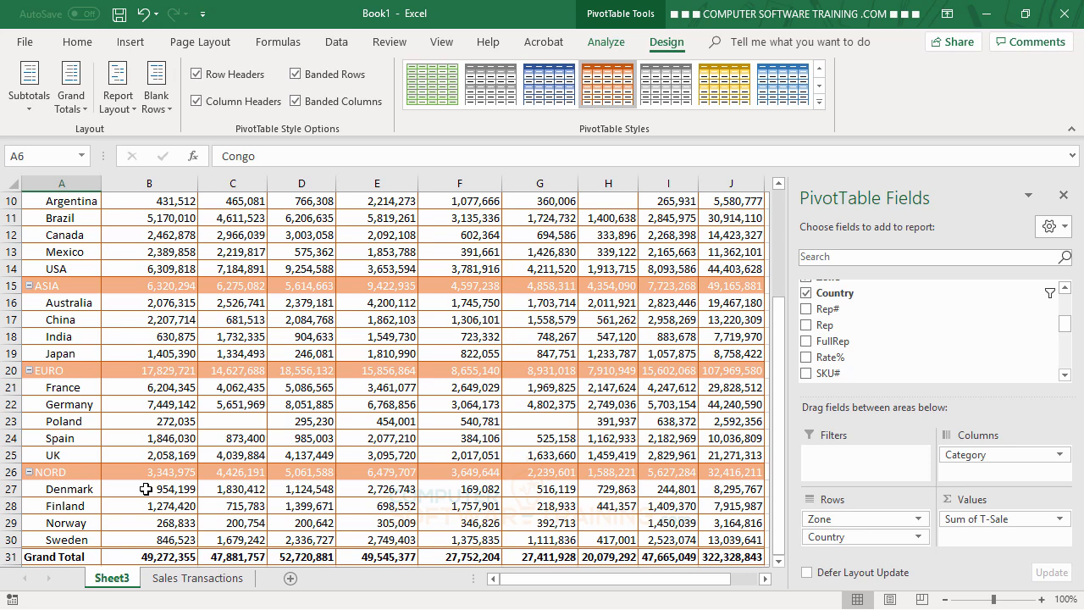
scroll(260, 434, up, 2)
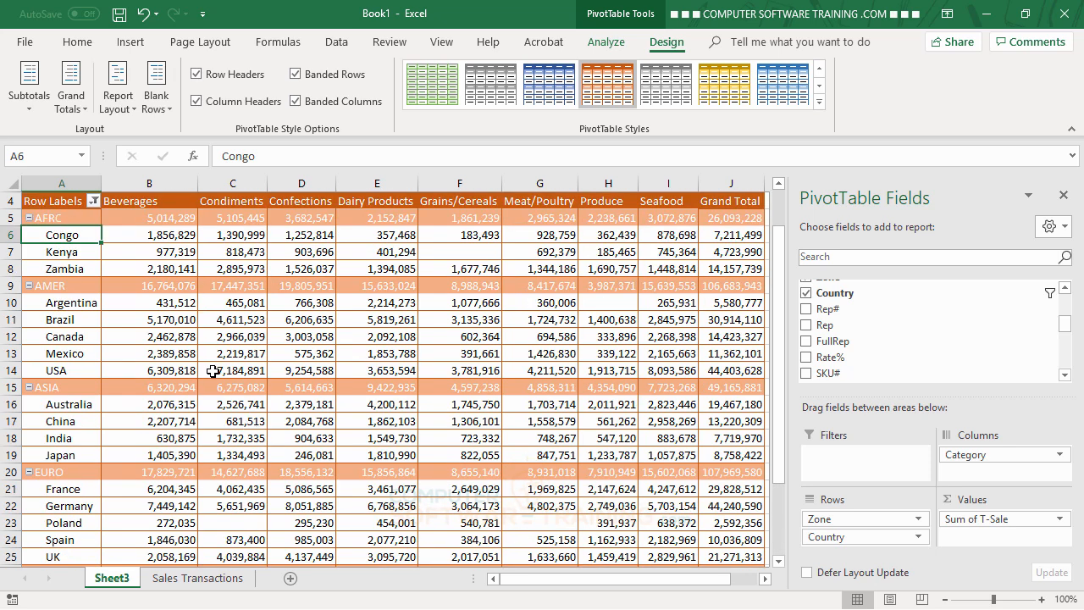
scroll(212, 371, up, 1)
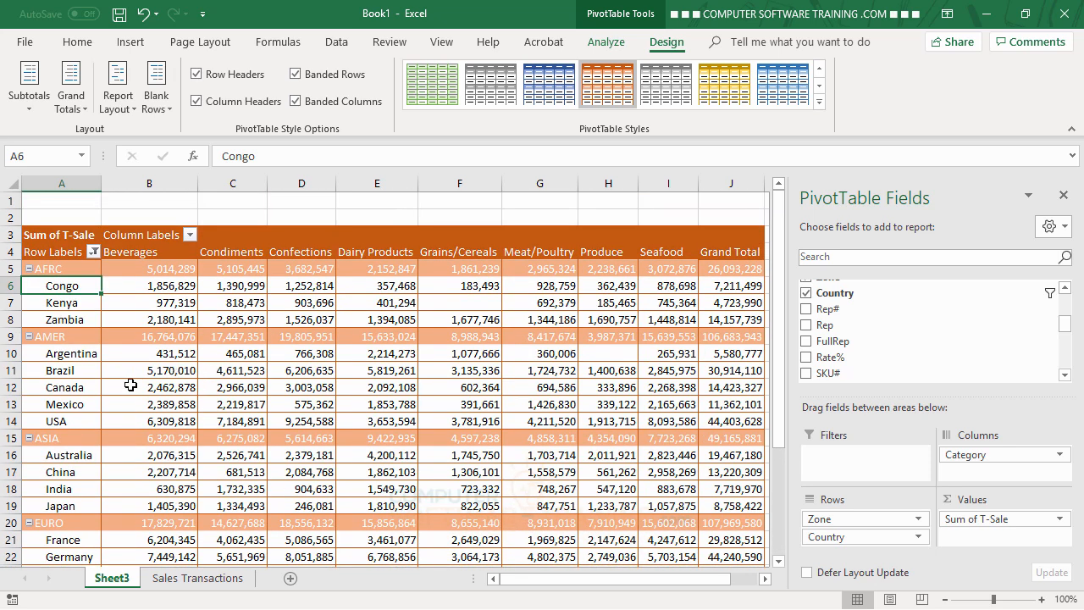
mouse_move(149, 408)
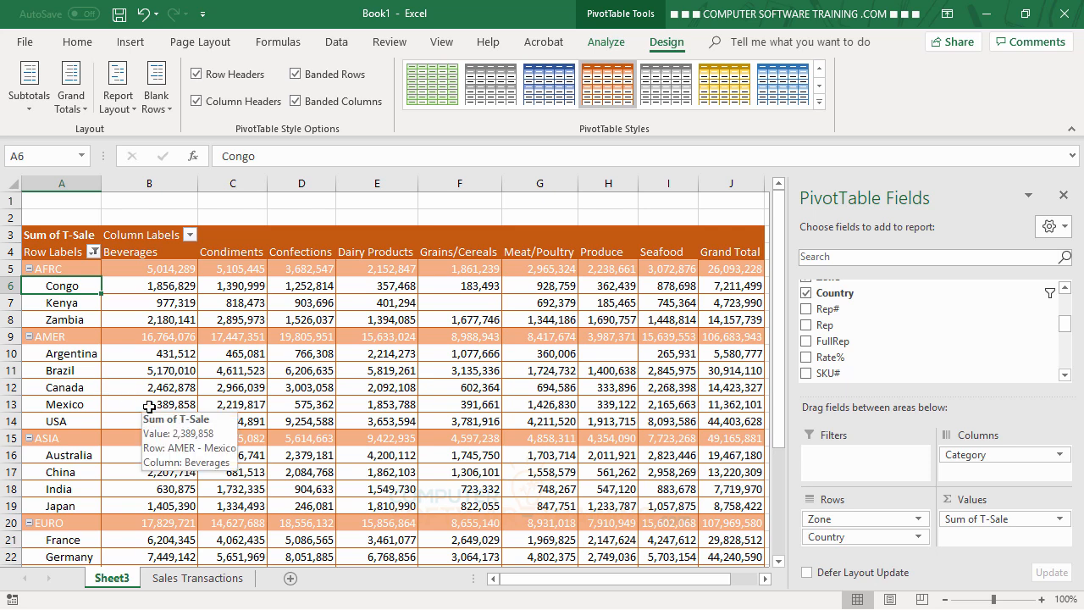
- Change the Country Top 10 filter to the top 3 items by Sum of T-Sale and review the countries per zone
click(94, 252)
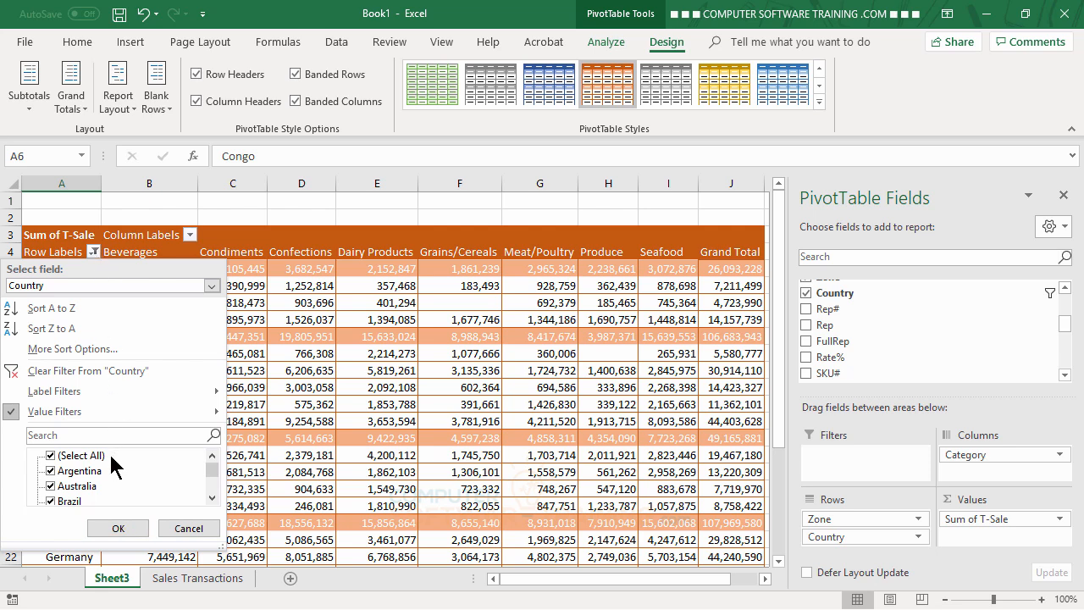
mouse_move(81, 411)
mouse_move(117, 412)
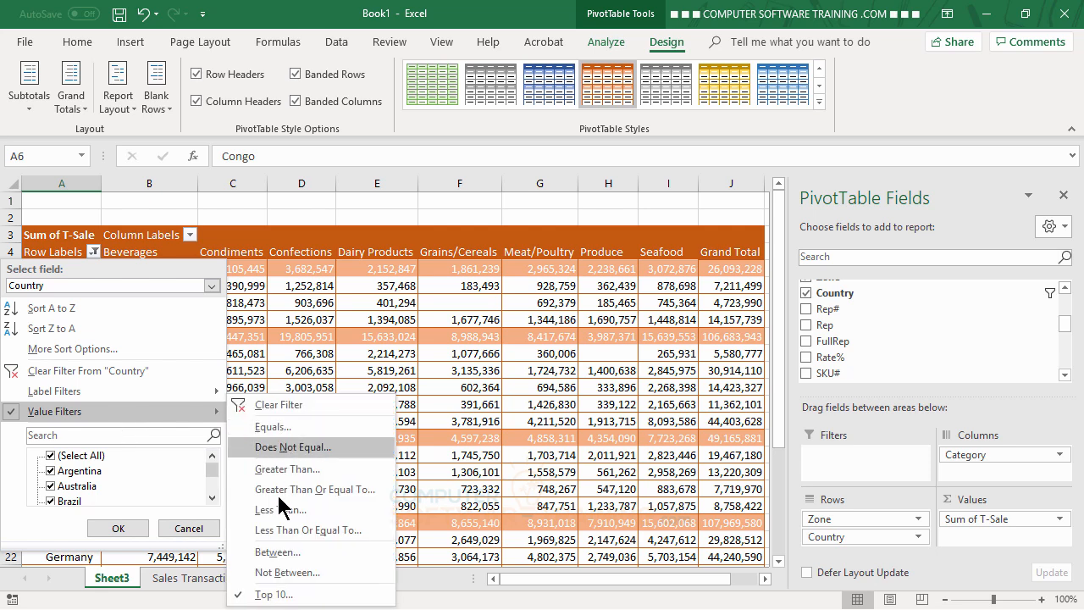
click(274, 596)
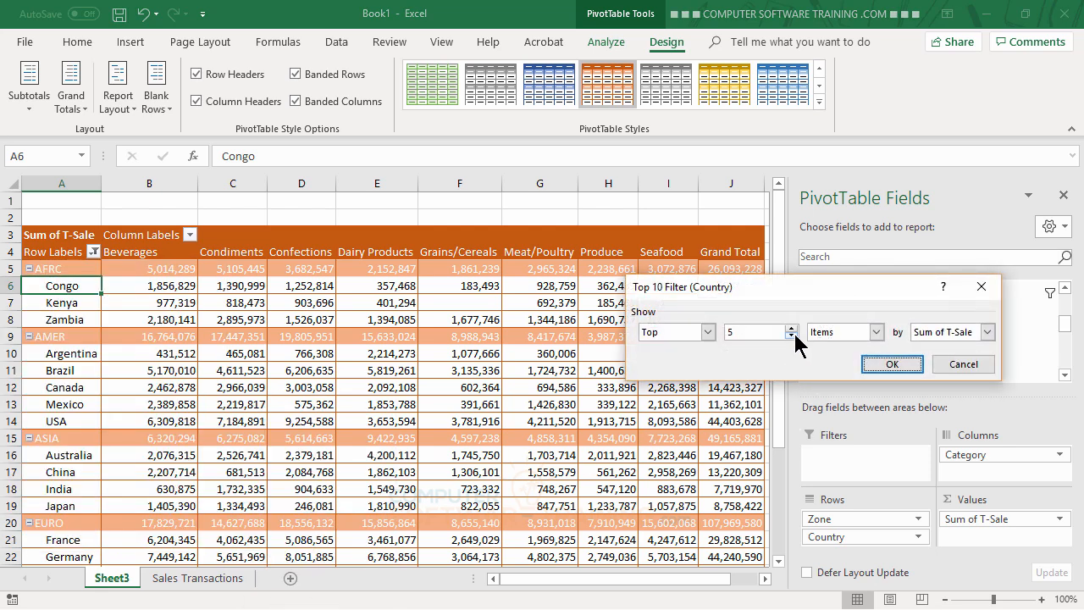
click(792, 336)
click(896, 365)
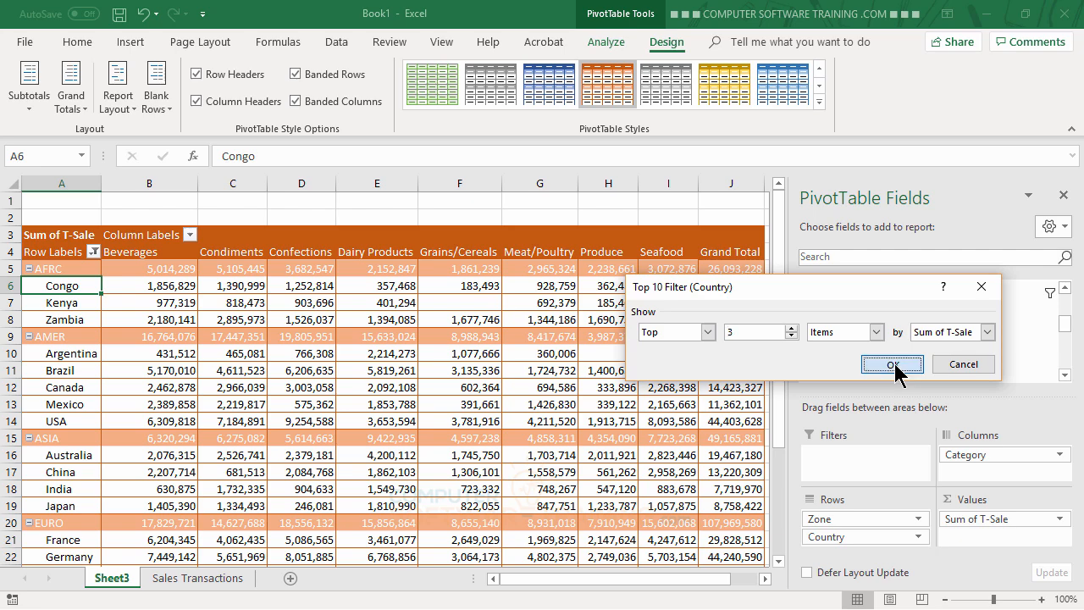
scroll(208, 348, down, 2)
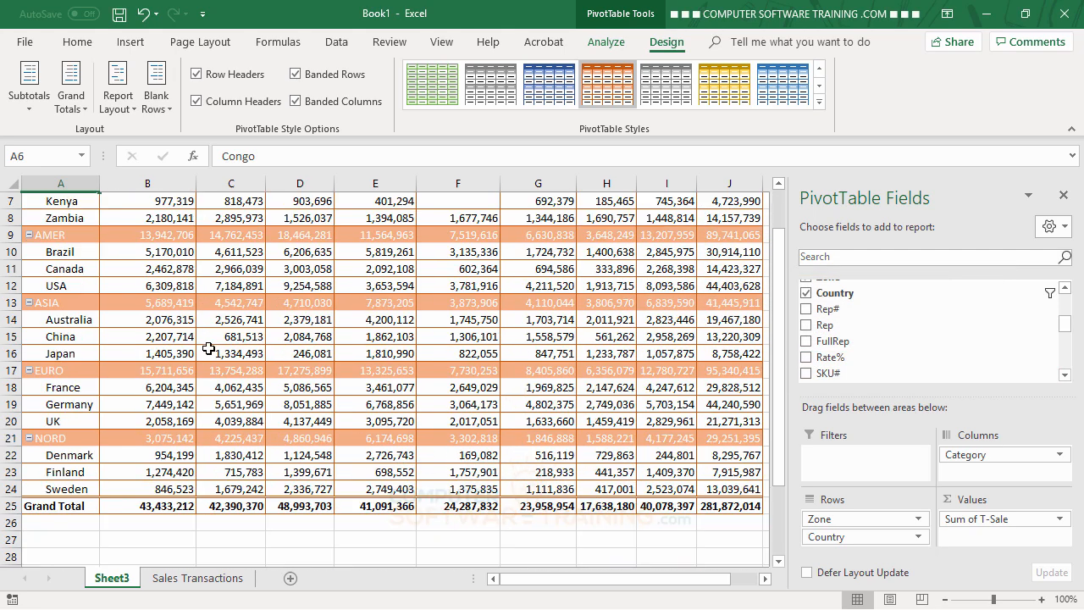
scroll(209, 348, down, 1)
scroll(209, 348, up, 3)
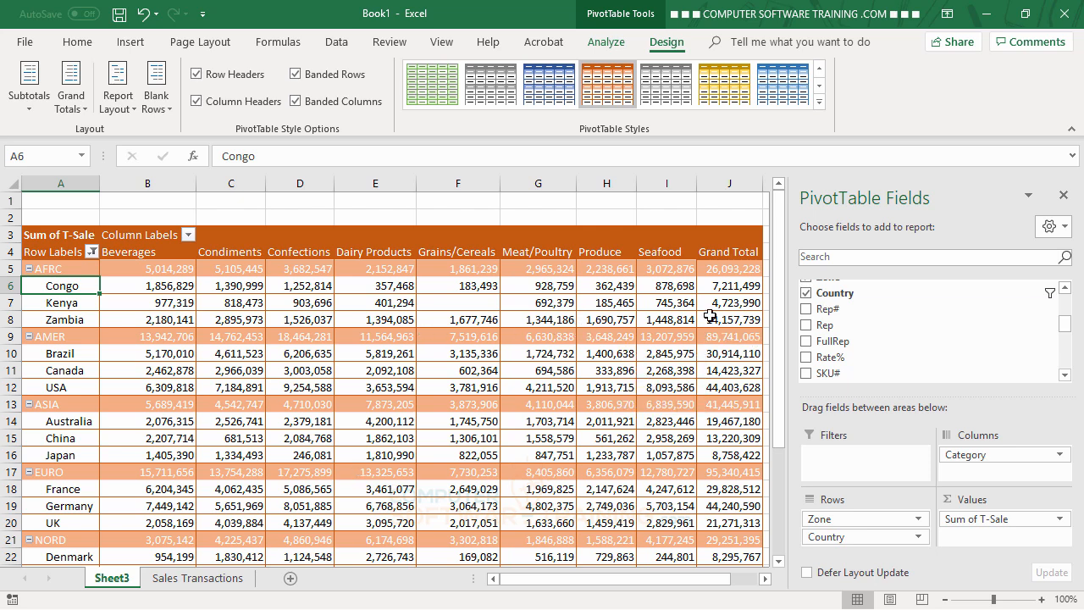
- Sort the countries within each zone by their Grand Total values from largest to smallest
click(722, 288)
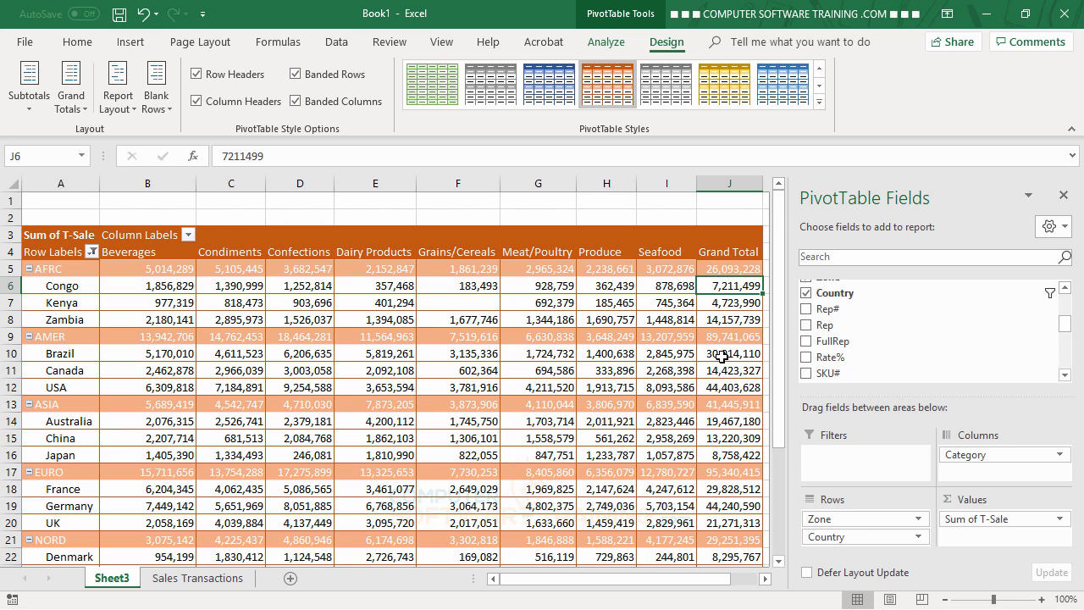
click(722, 356)
click(722, 423)
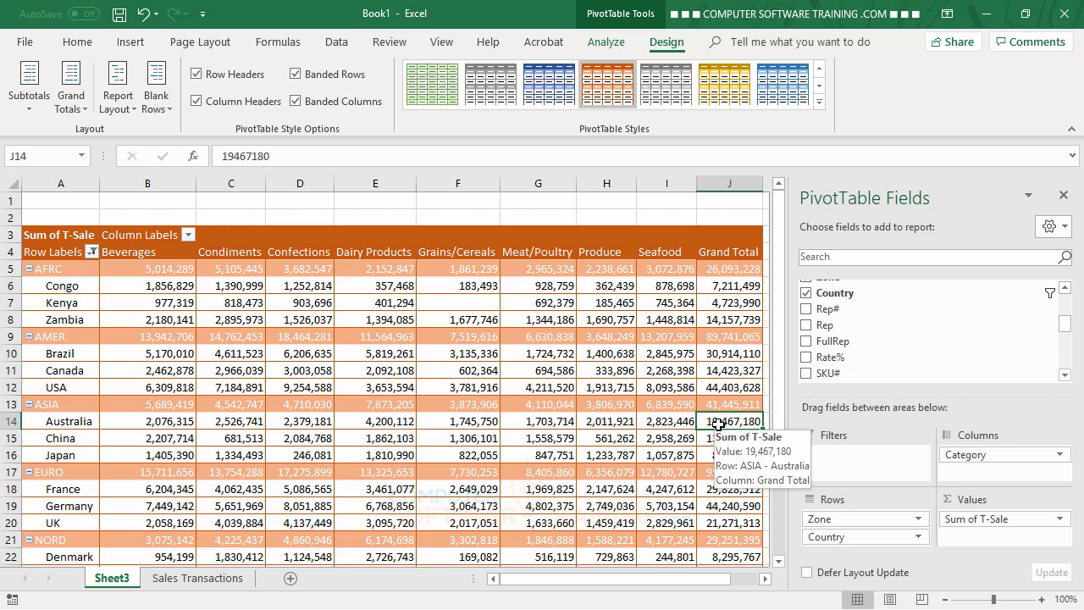
right_click(721, 428)
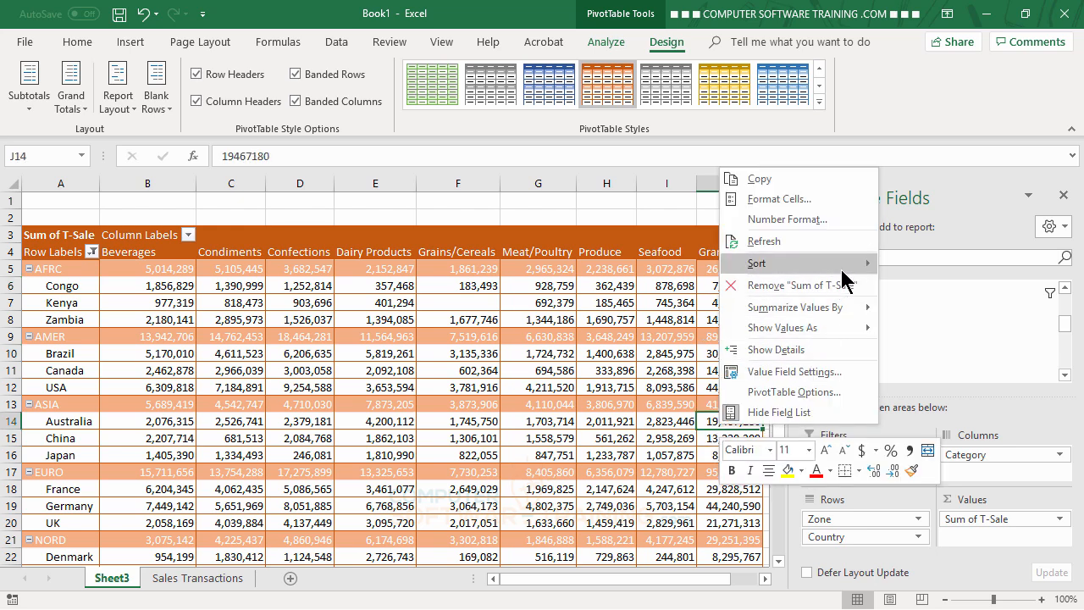
mouse_move(853, 261)
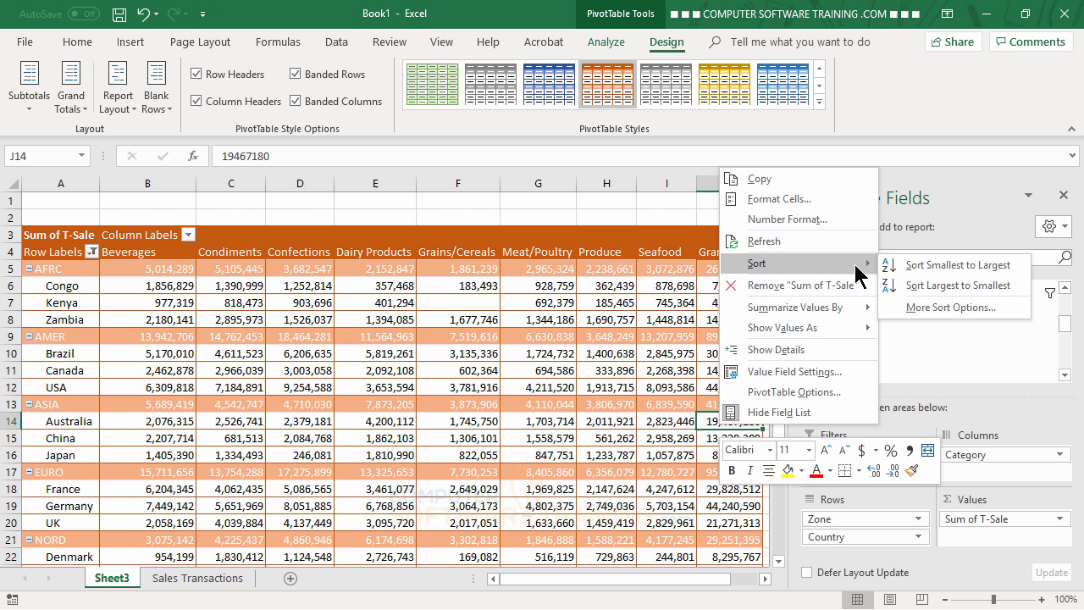
click(947, 288)
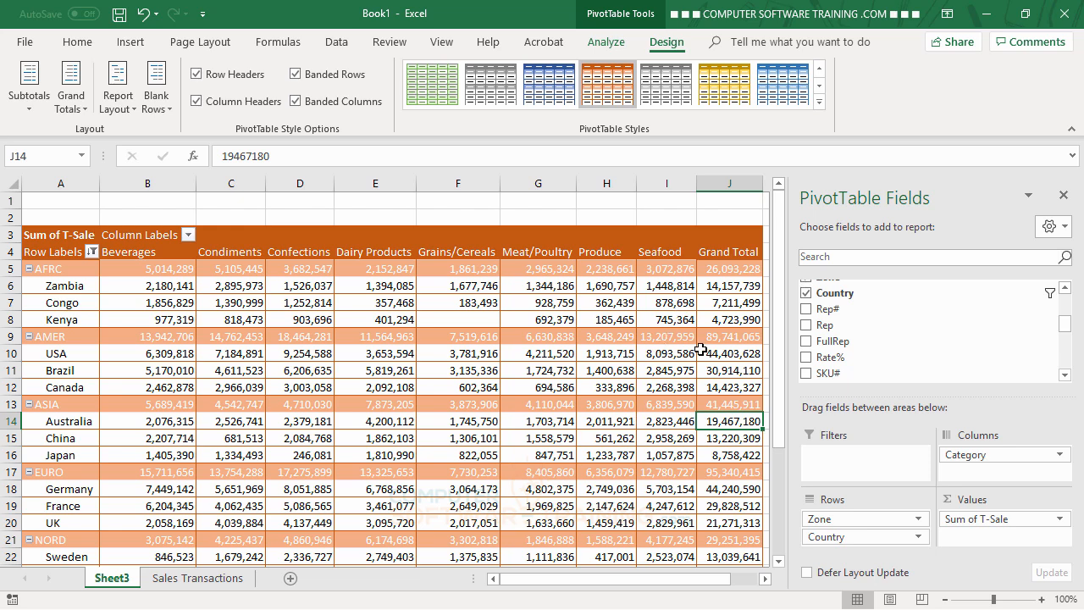
mouse_move(735, 557)
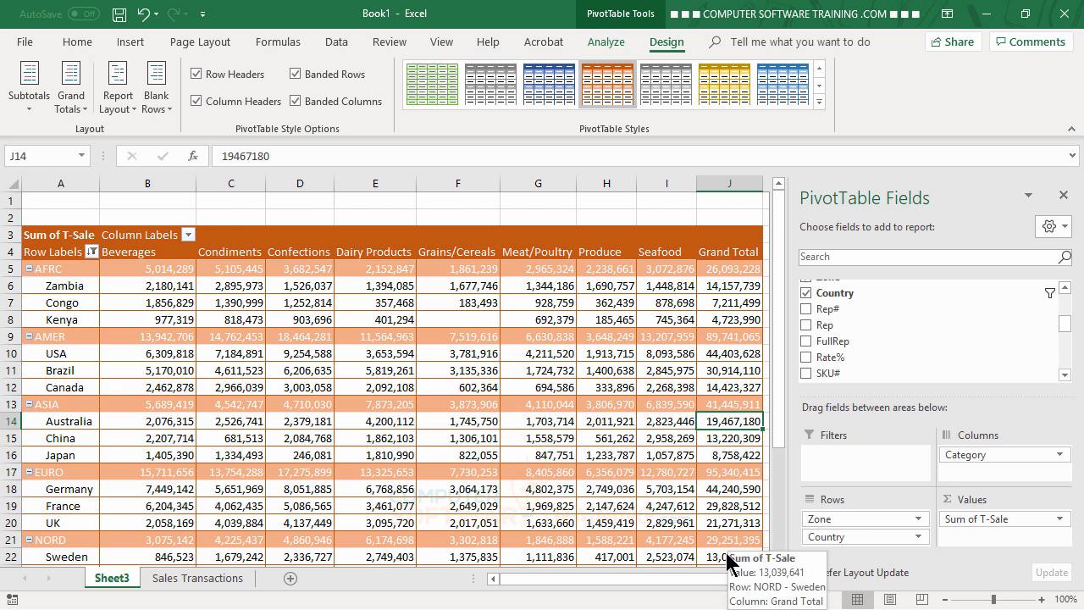
mouse_move(225, 360)
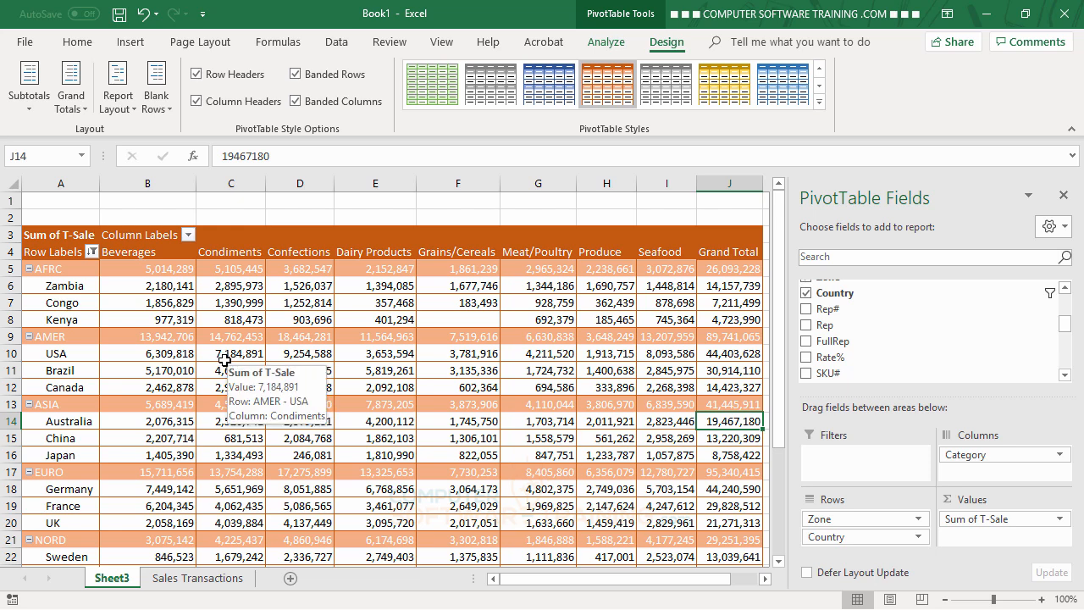
click(92, 251)
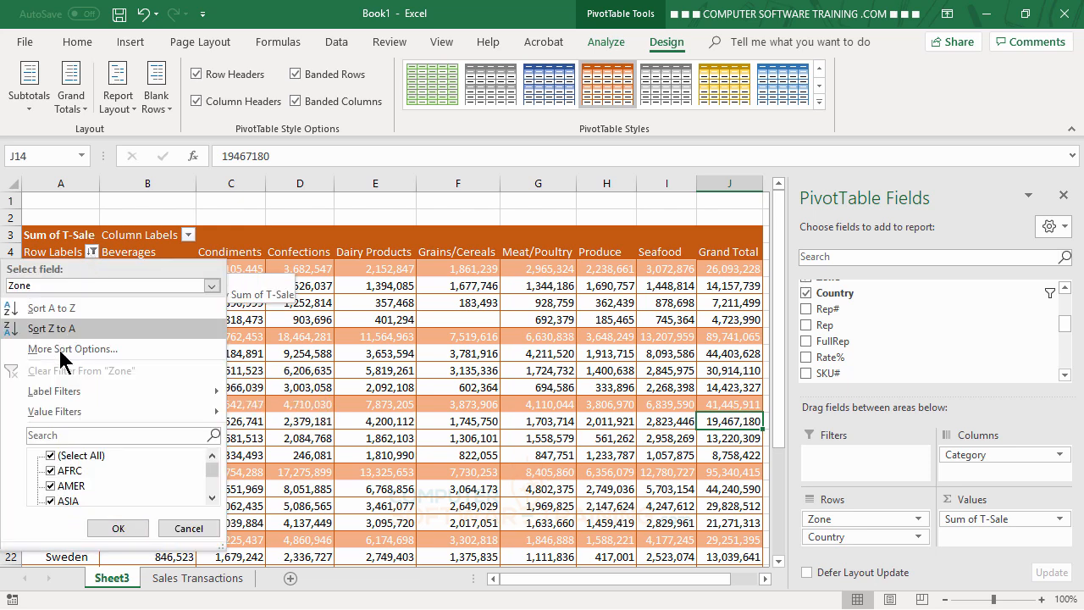
mouse_move(76, 408)
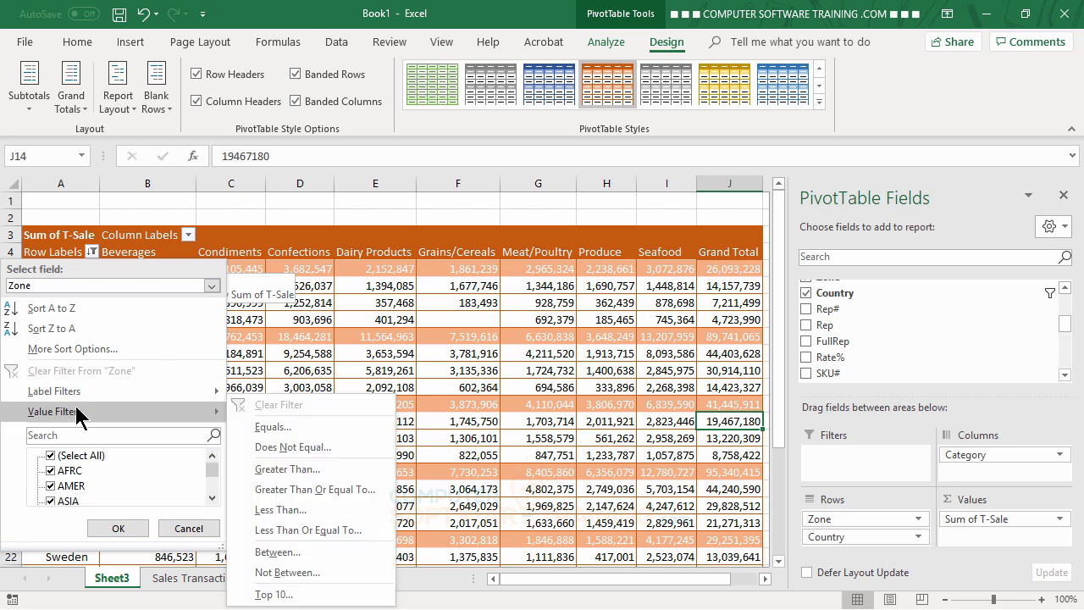
click(274, 595)
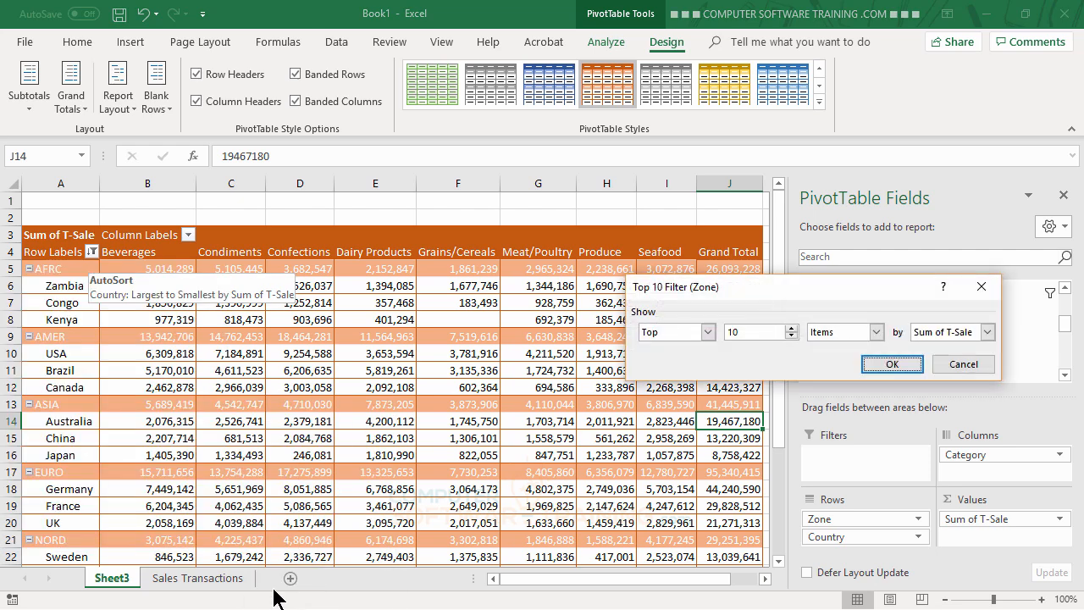
click(966, 363)
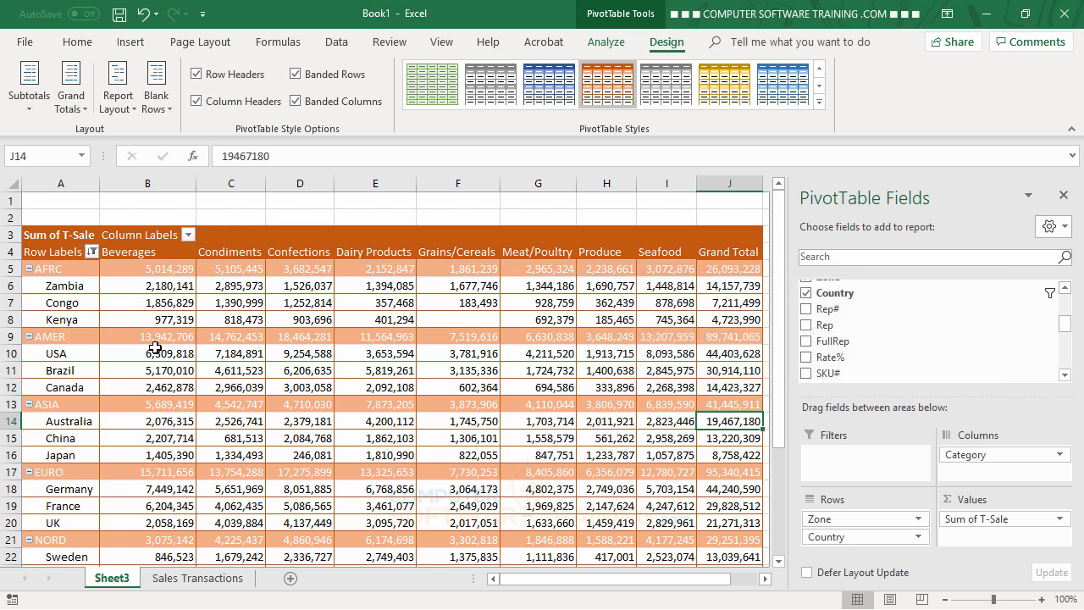
- With the Congo label selected, clear the Country filter from the row labels
click(64, 303)
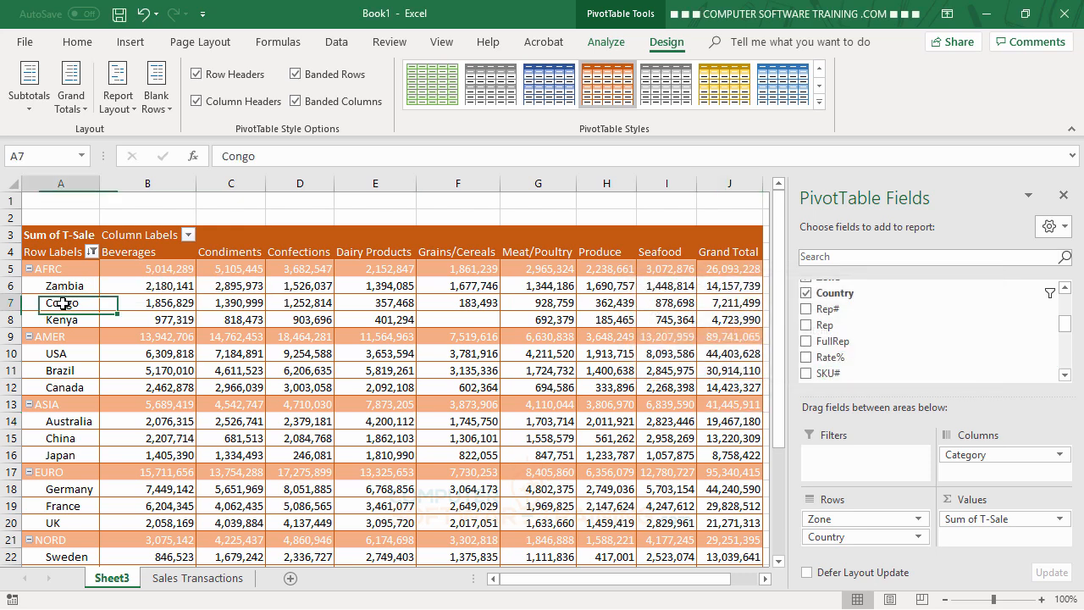
click(94, 252)
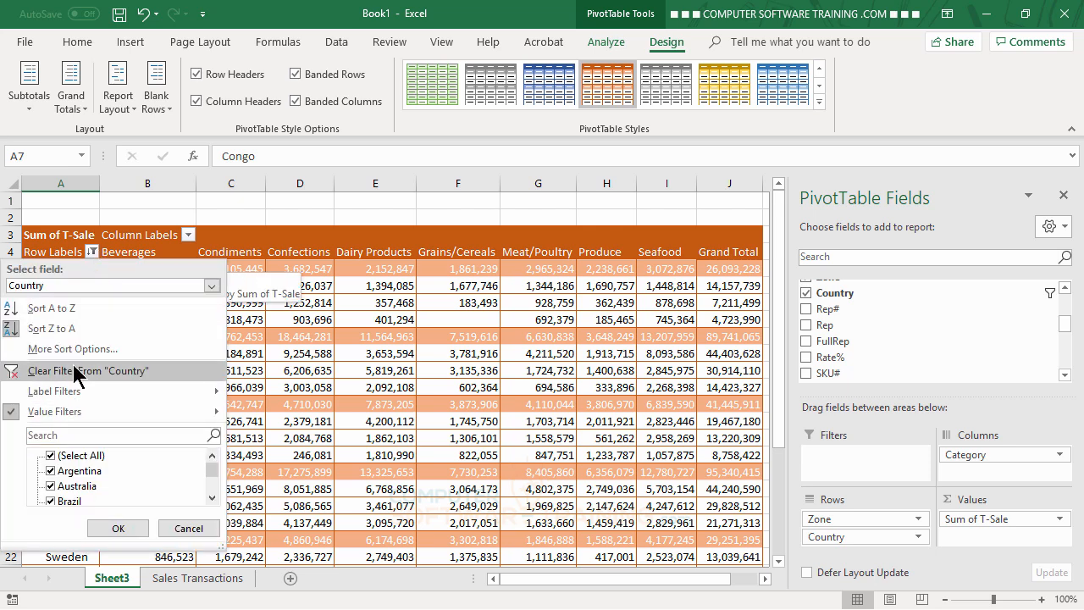
click(73, 370)
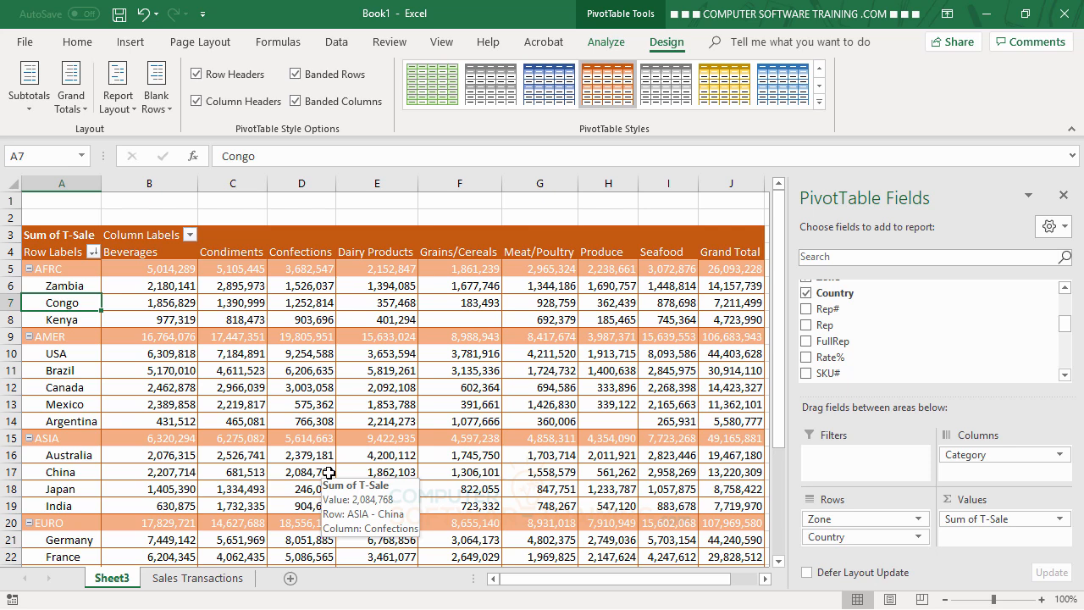
- With the ASIA label selected, filter the Zone field to the top 2 items by Sum of T-Sale
click(58, 439)
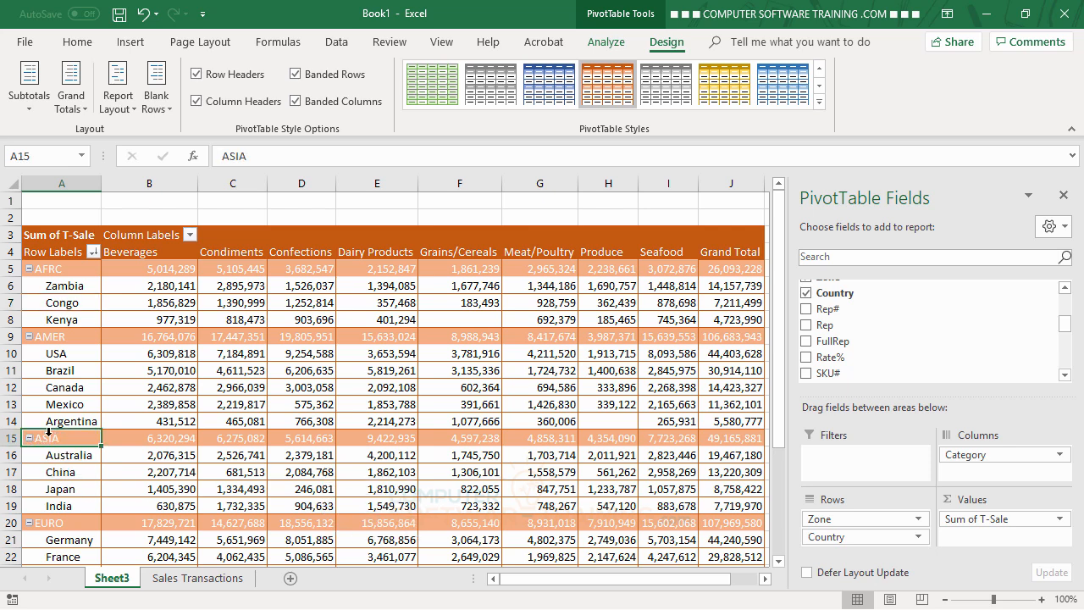
click(93, 252)
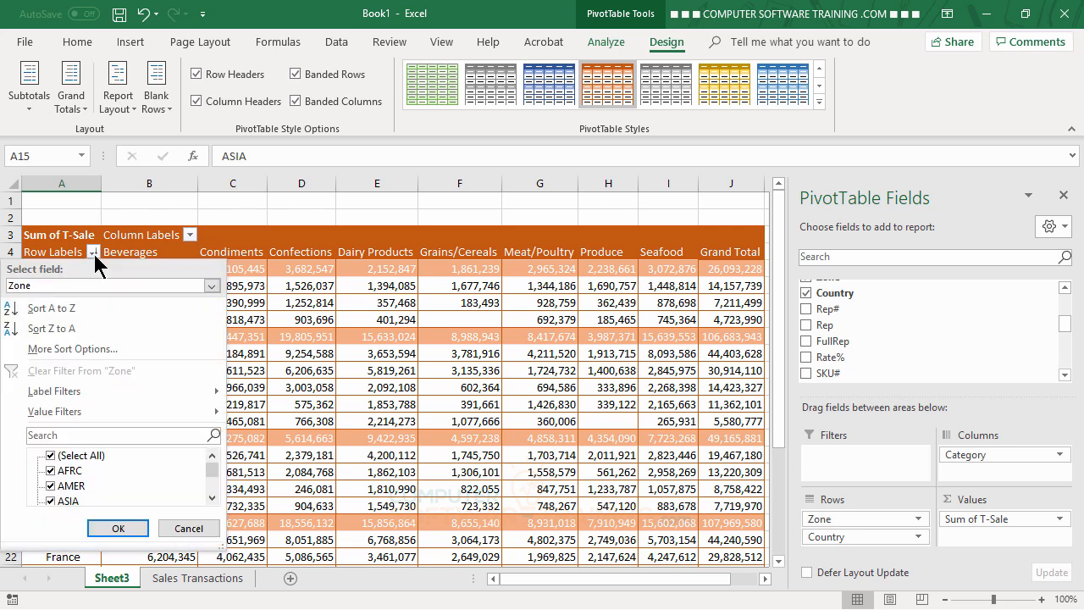
mouse_move(74, 405)
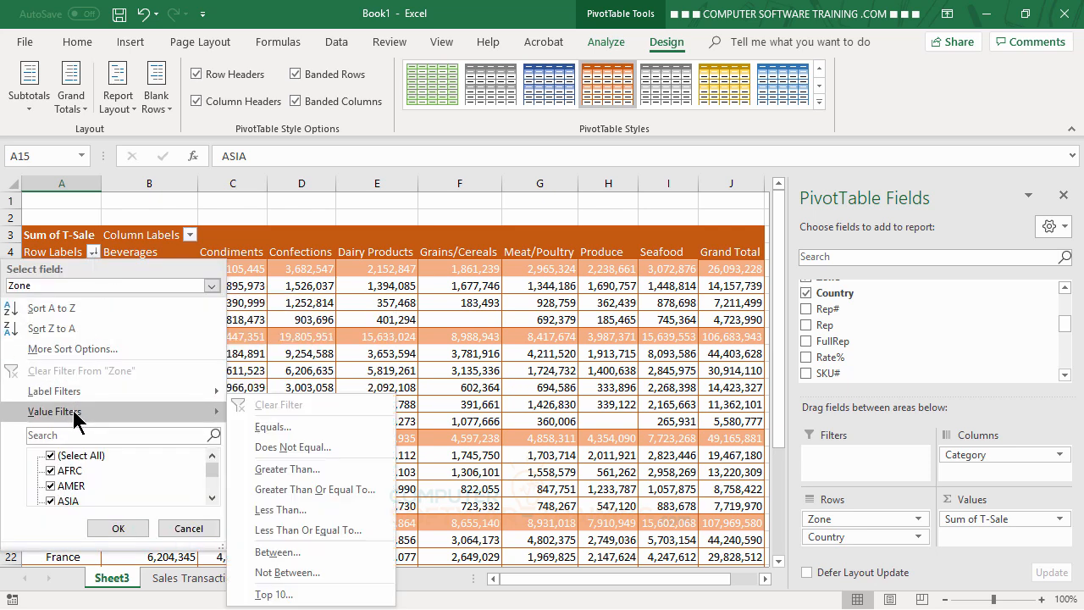
click(277, 594)
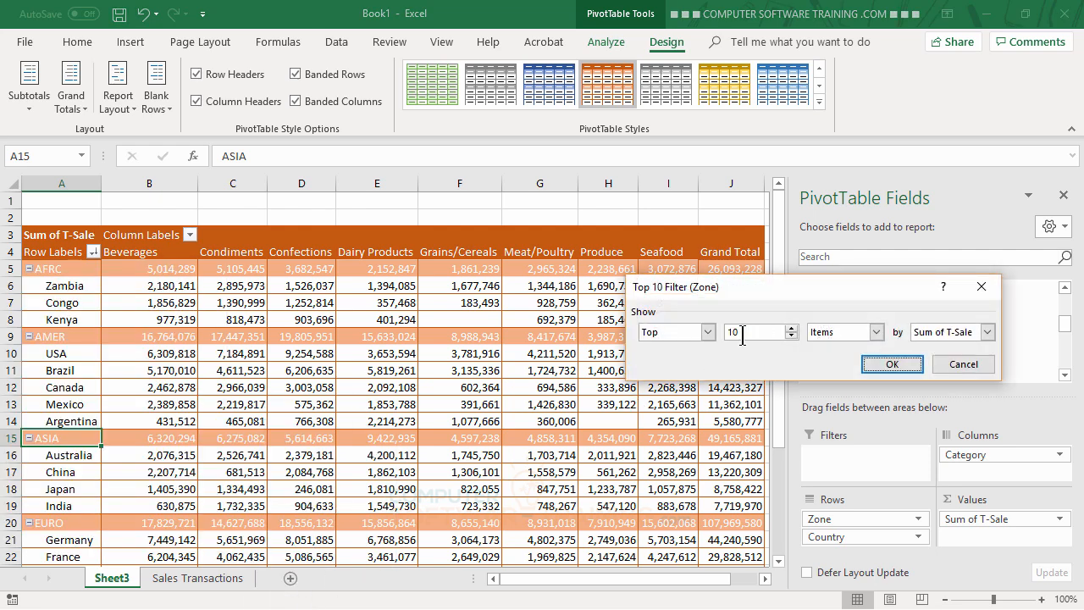
click(792, 328)
click(792, 335)
click(792, 335)
click(792, 335)
click(891, 366)
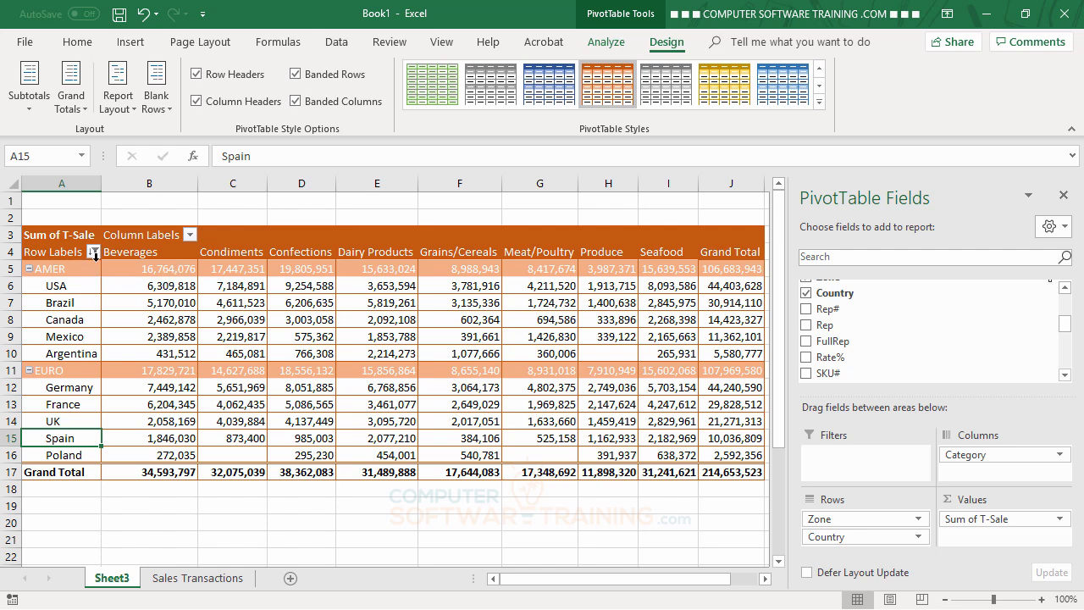
- Clear the Top 10 filter from the Zone field in the row labels
click(94, 252)
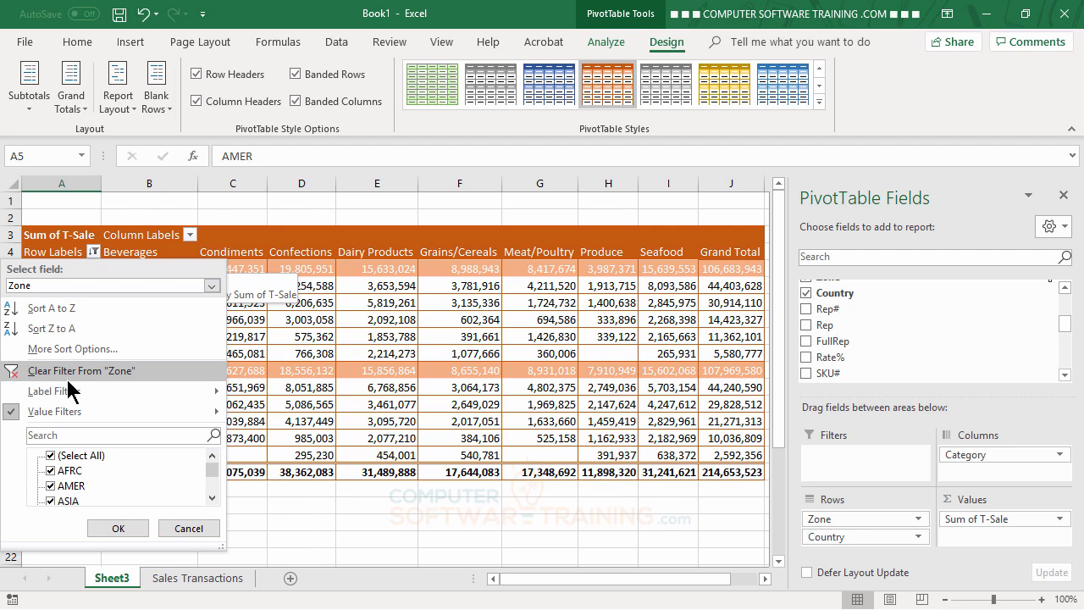
click(67, 371)
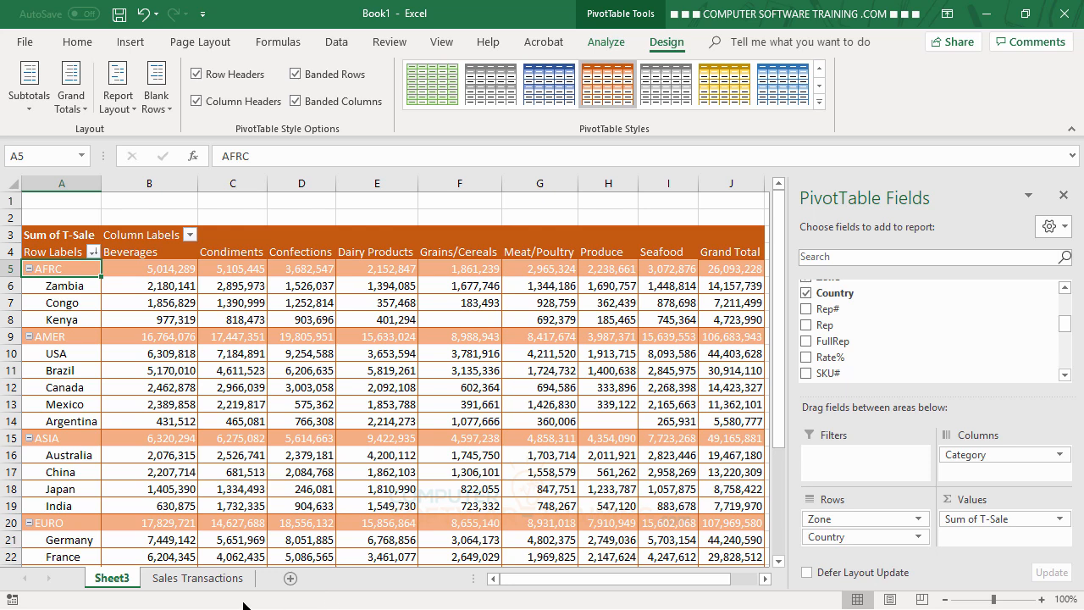
mouse_move(118, 492)
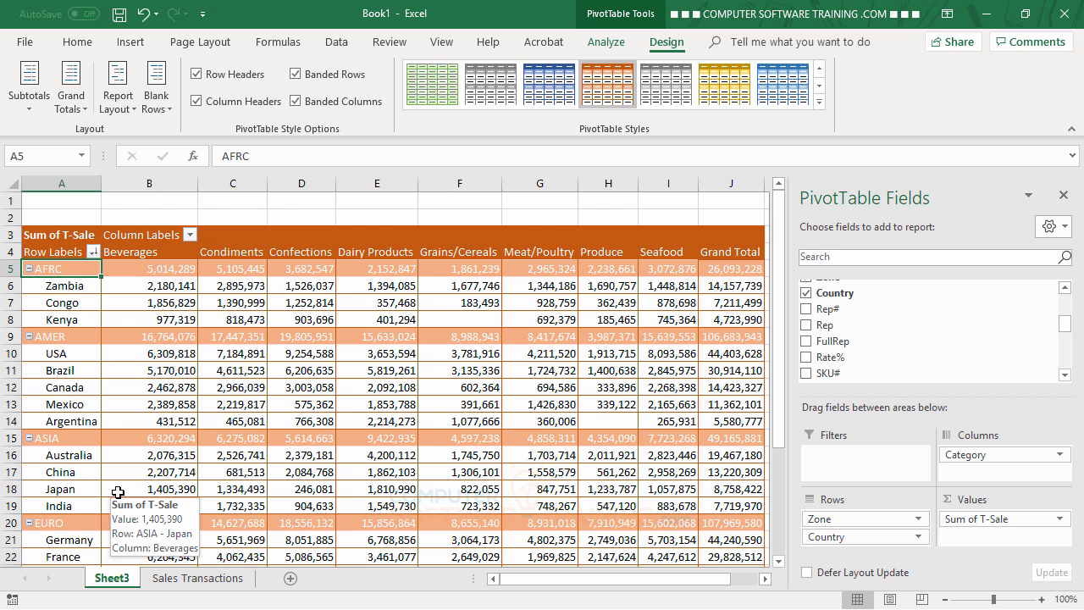
- With the Canada label selected, apply a label filter showing only countries that begin with "c"
click(55, 306)
click(61, 387)
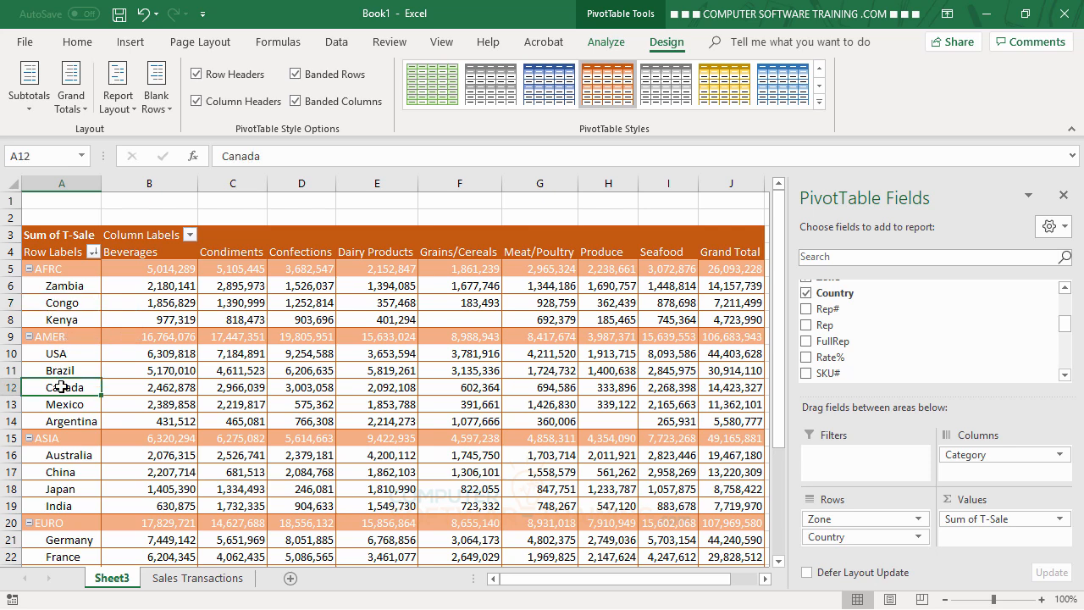
click(93, 252)
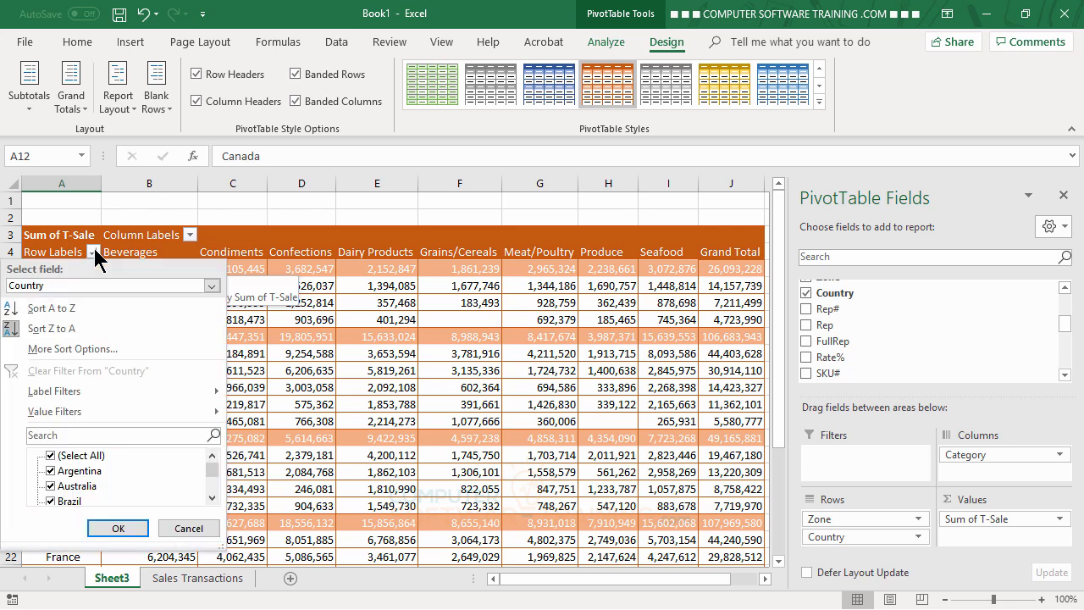
mouse_move(63, 391)
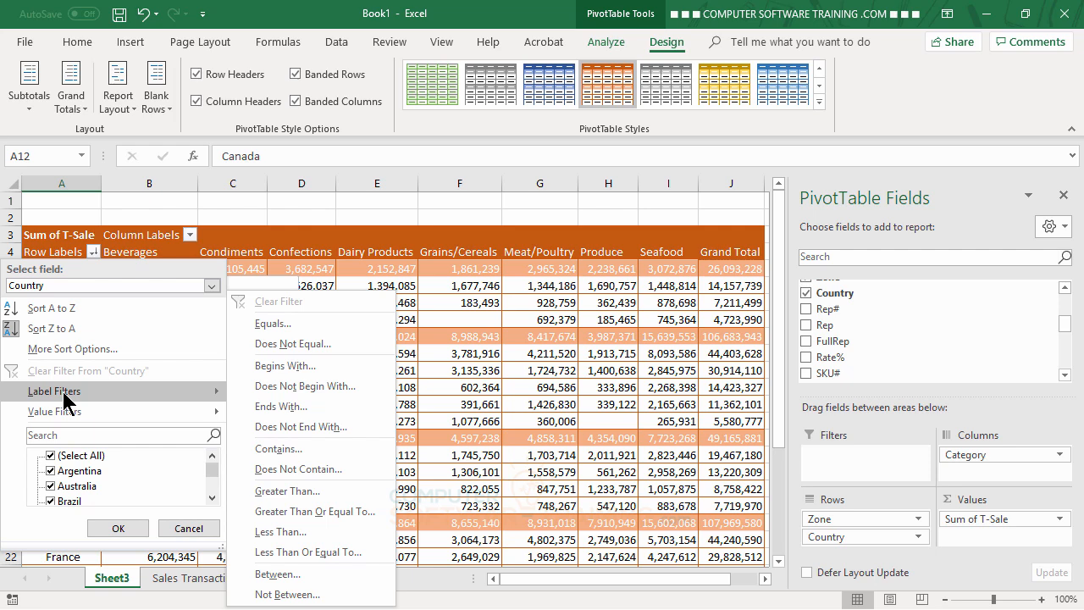
click(293, 369)
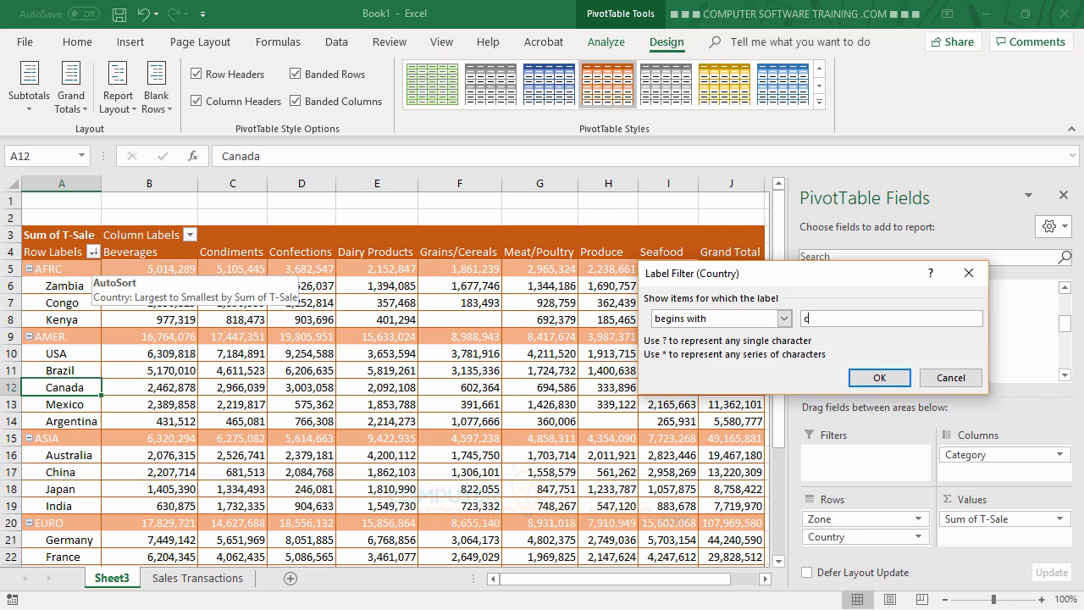
click(879, 378)
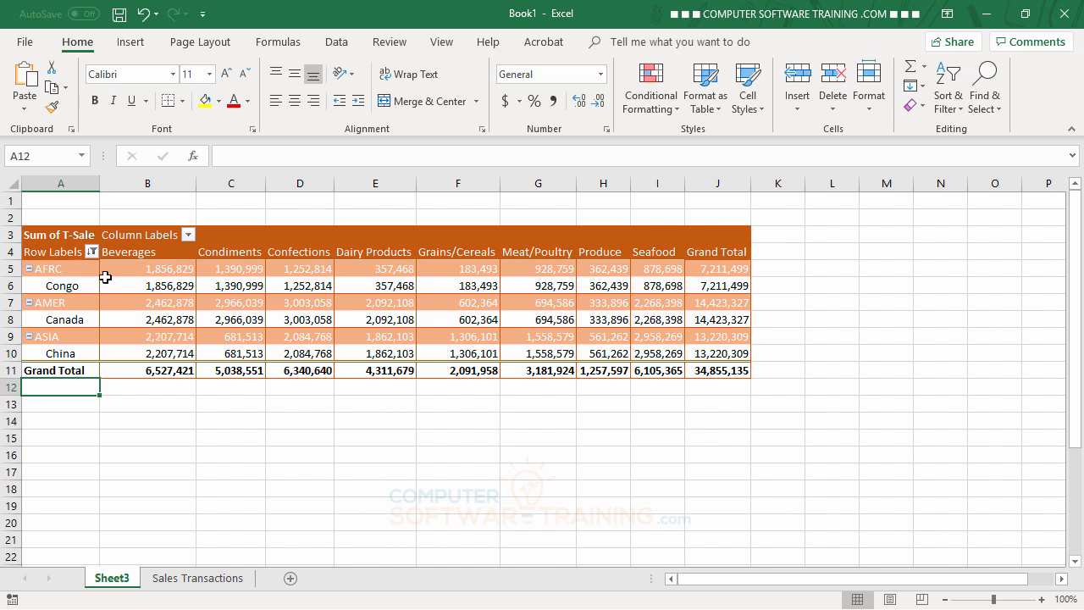
- With the Canada label selected, clear the label filter from the Country field
click(58, 320)
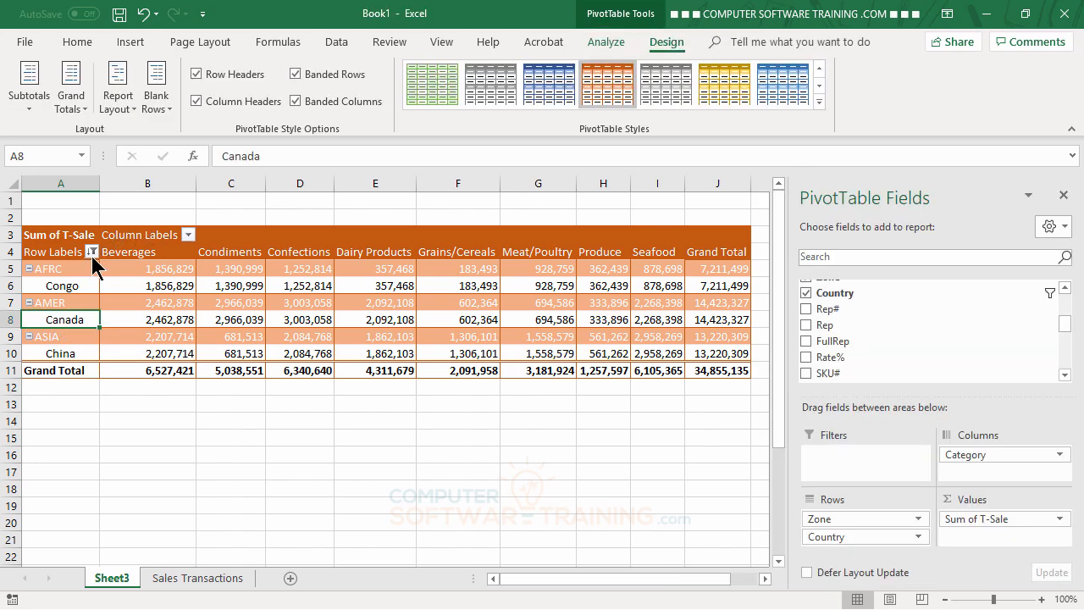
click(91, 251)
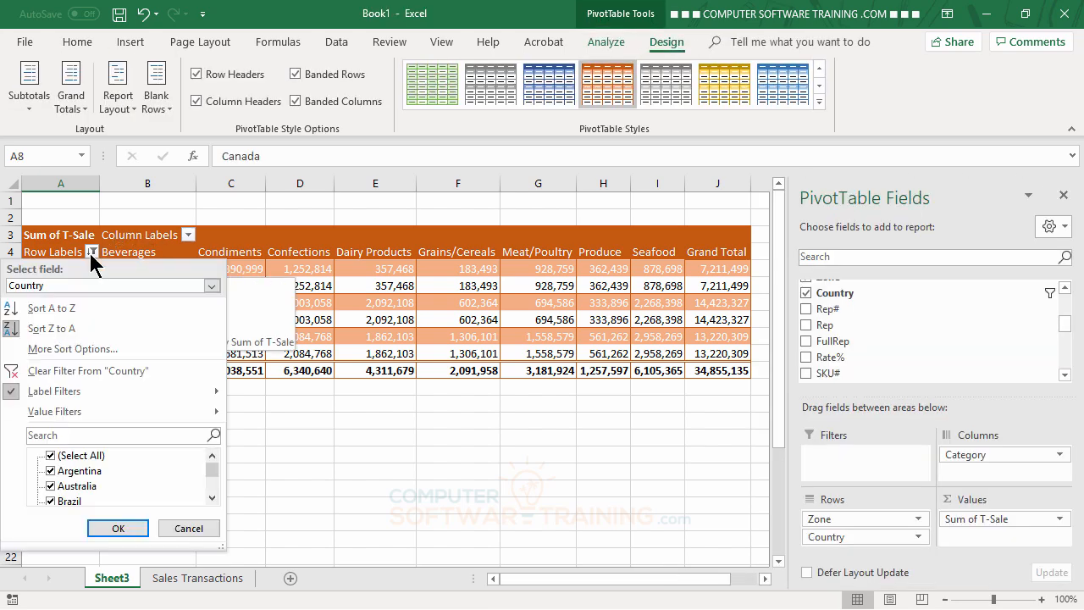
click(68, 371)
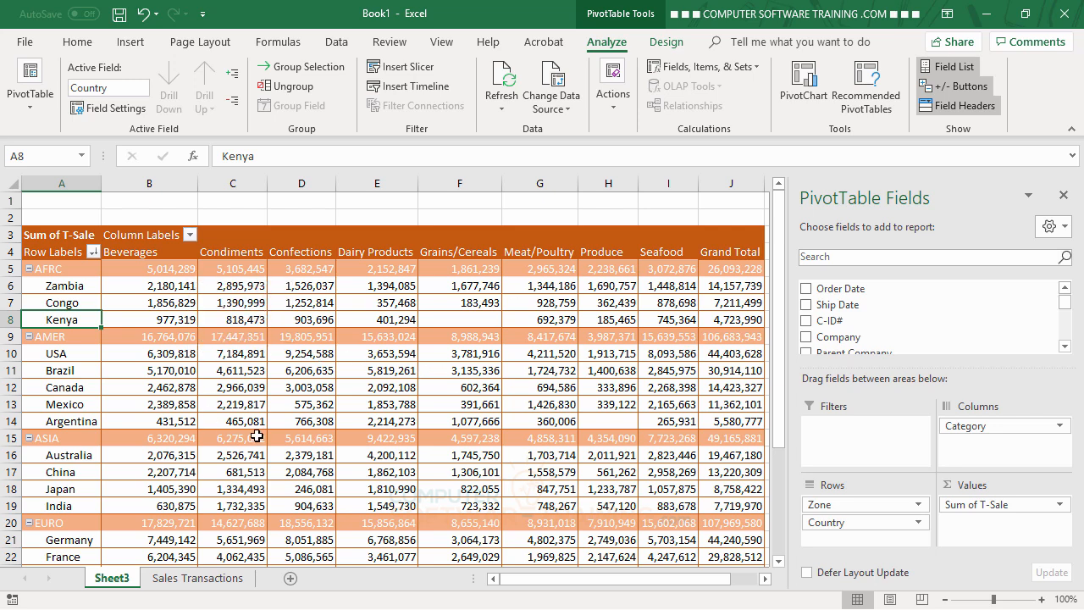
- Review the Order Date and Ship Date columns on the Sales Transactions sheet and return to Sheet3
click(218, 581)
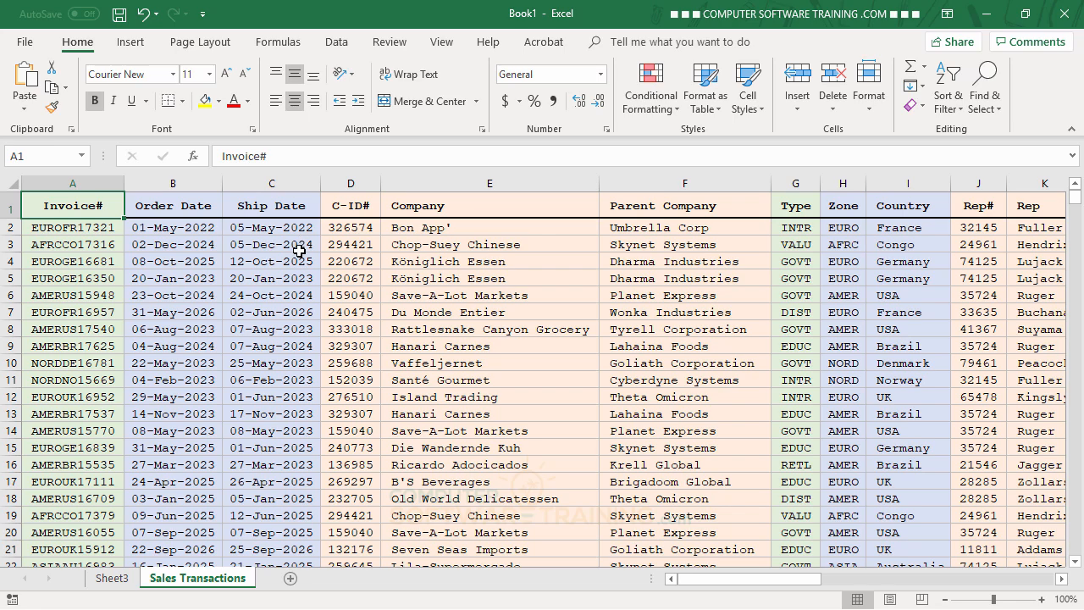
scroll(299, 252, down, 8)
scroll(299, 252, up, 3)
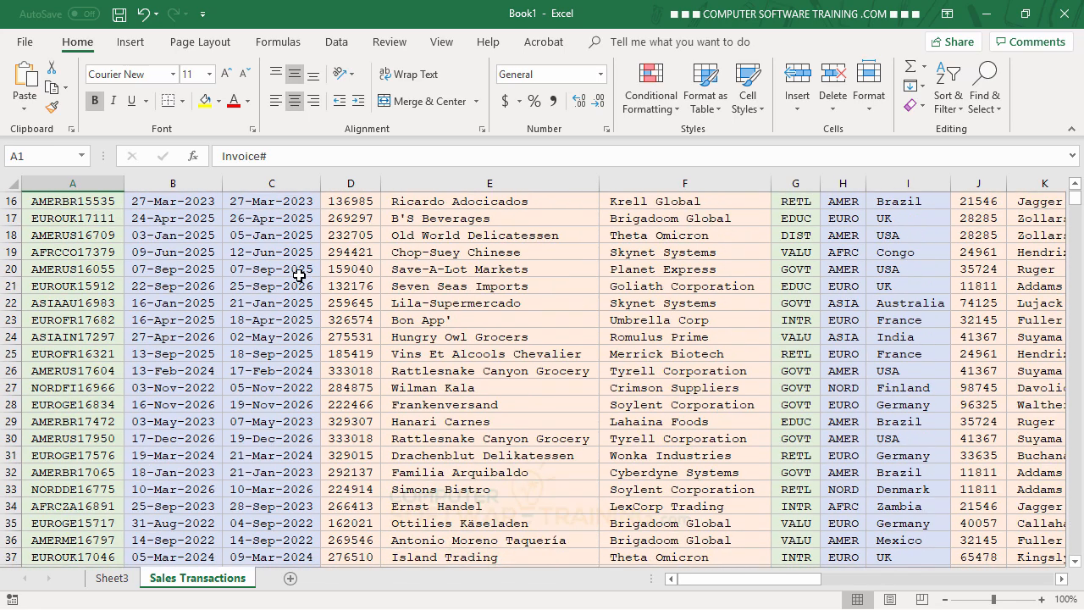
click(119, 579)
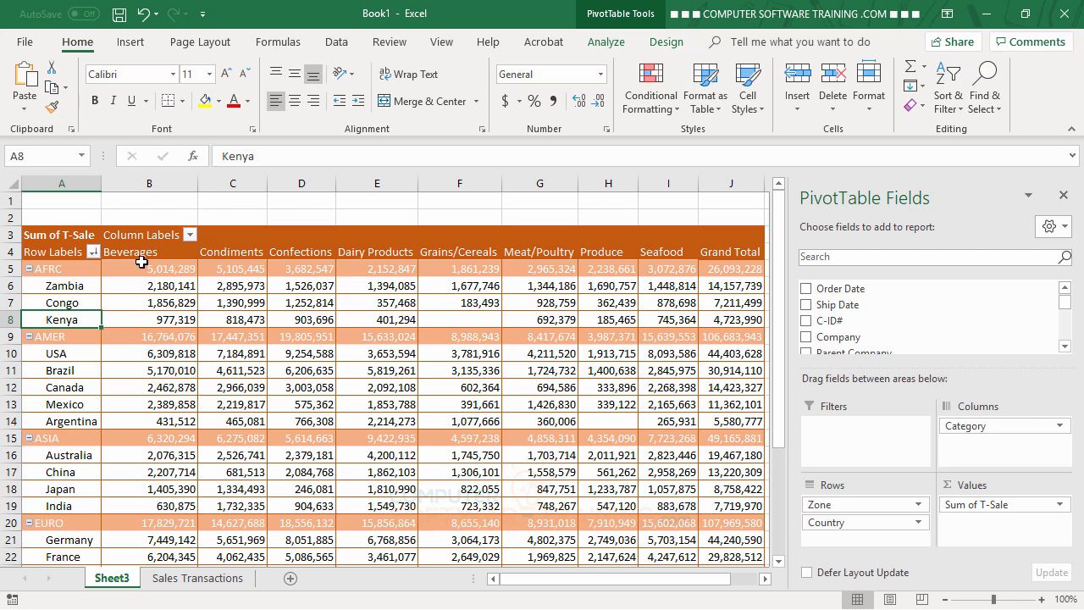
- Add Order Date as a report filter of the PivotTable and show only sales dated 08-Jan-2022
click(170, 364)
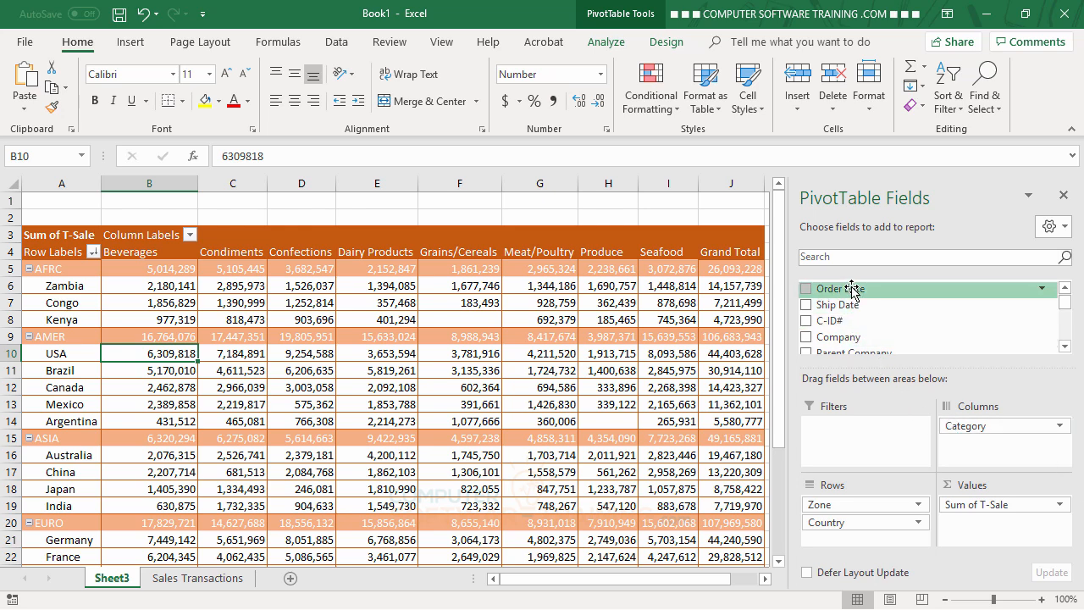
mouse_move(852, 289)
mouse_down()
mouse_move(876, 390)
mouse_move(859, 430)
mouse_up()
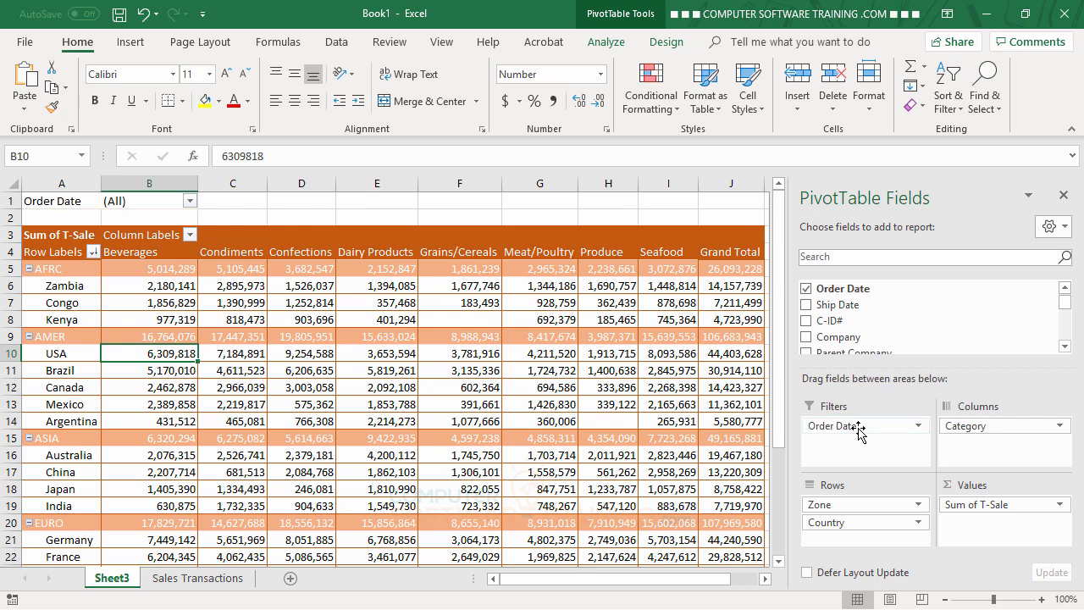
click(190, 203)
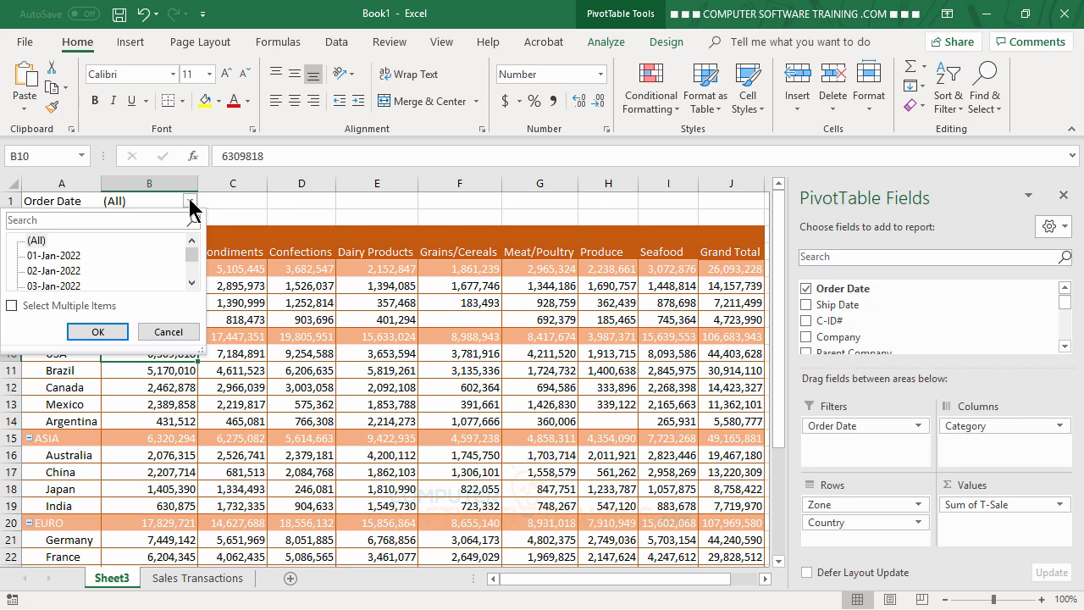
click(191, 284)
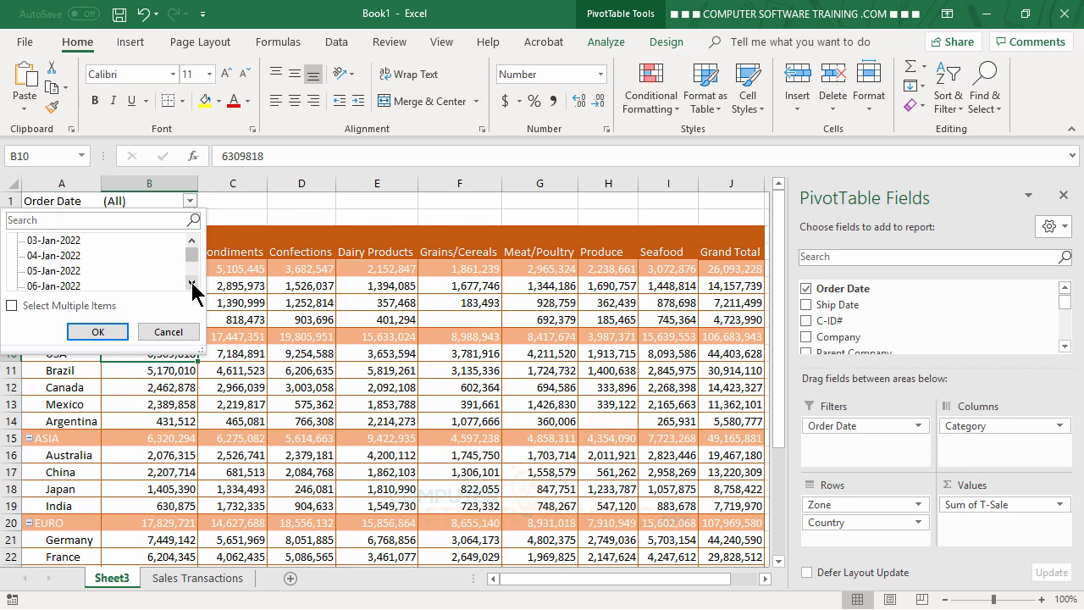
click(192, 283)
click(194, 283)
click(63, 271)
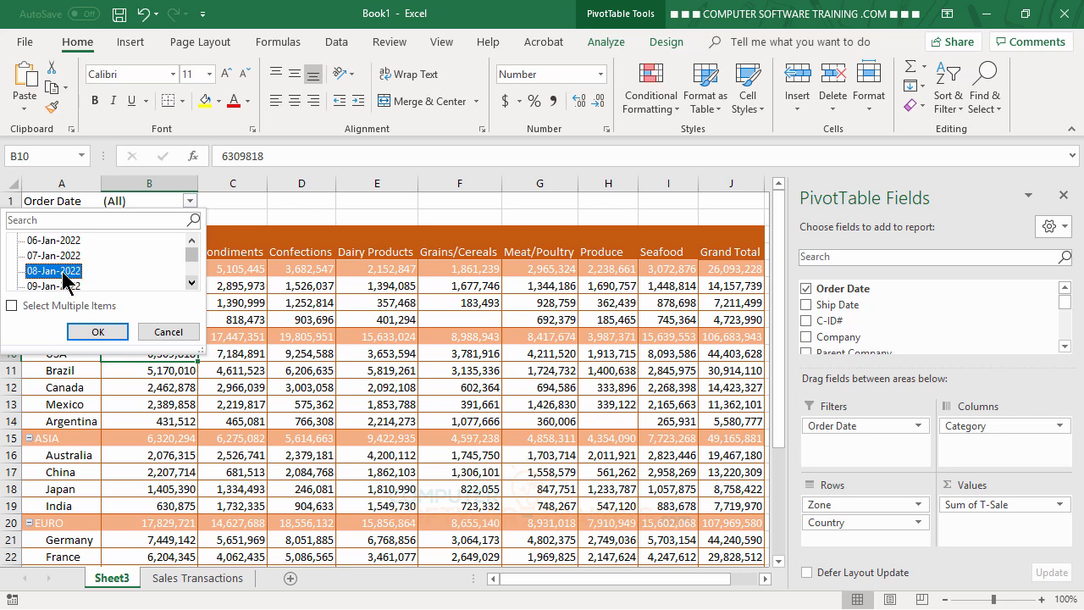
click(97, 332)
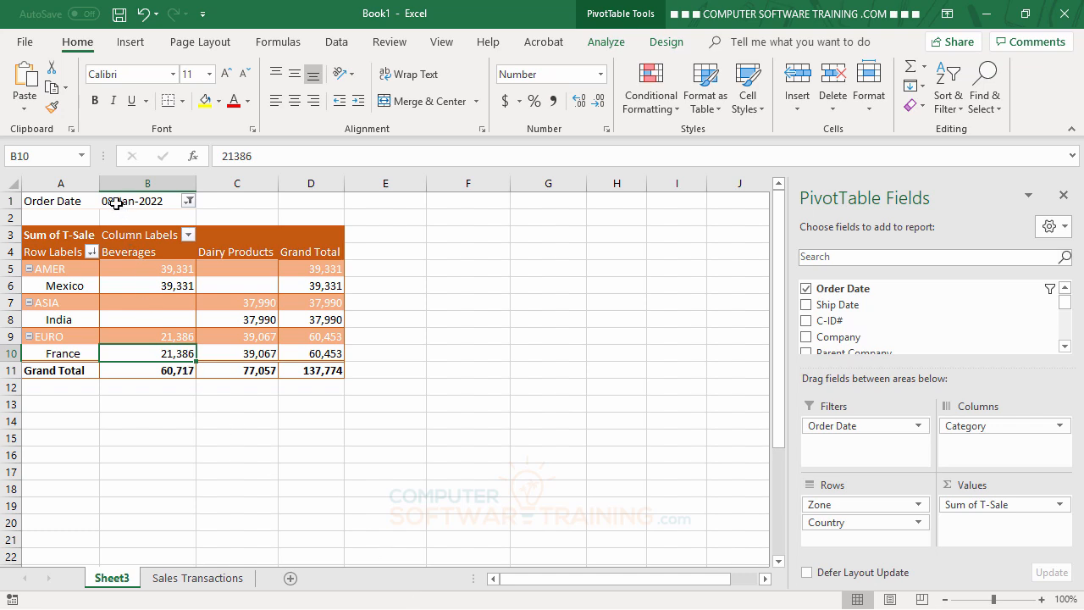
mouse_move(211, 309)
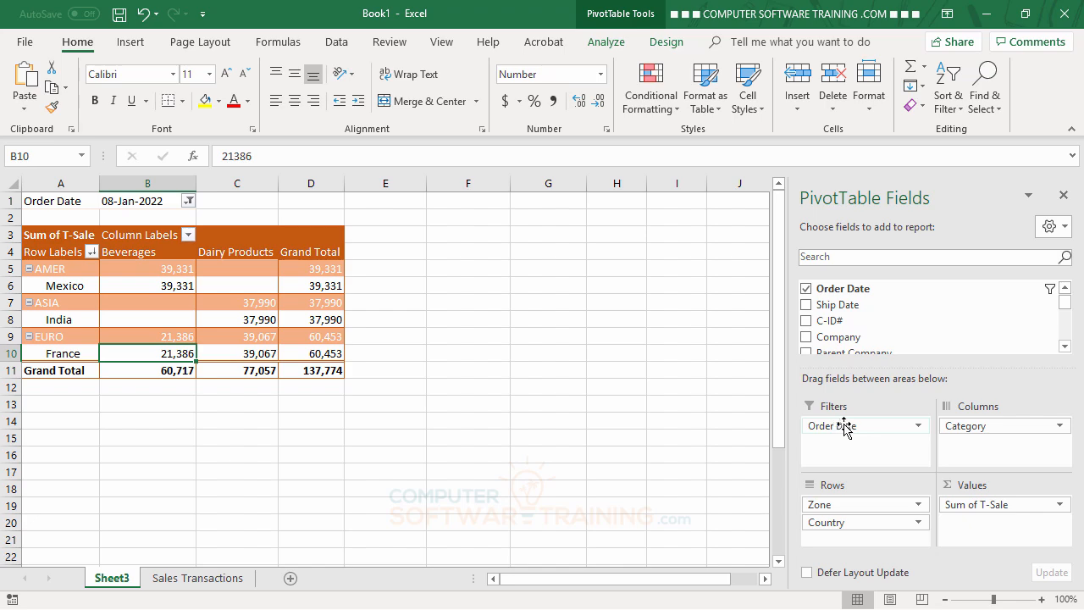
- Move Order Date from the report filters to the rows below Country, and enlarge the field areas to show the row fields
drag(845, 428, 719, 376)
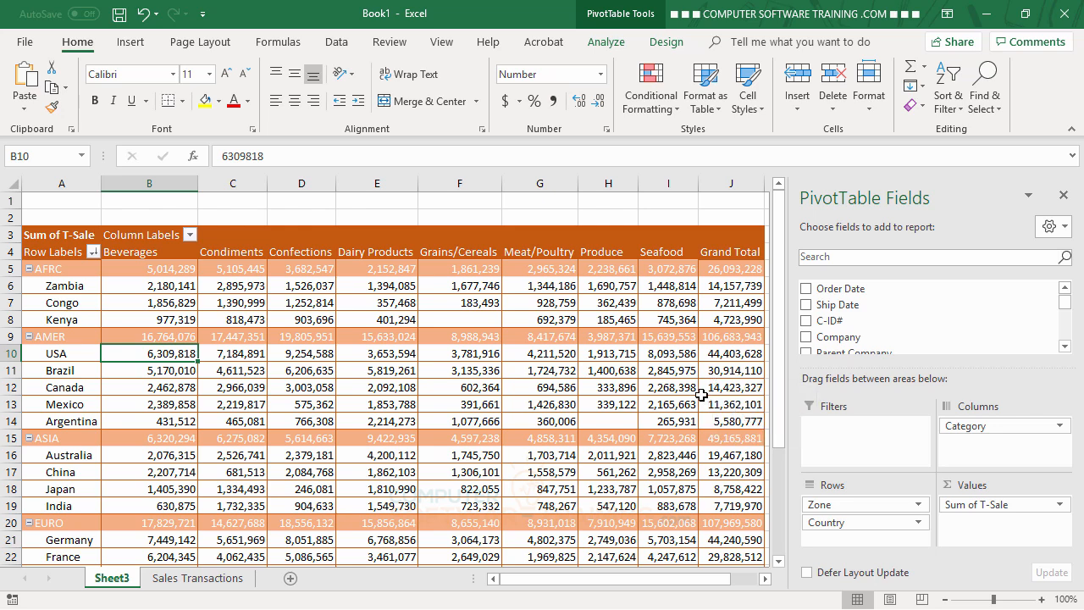
mouse_move(702, 395)
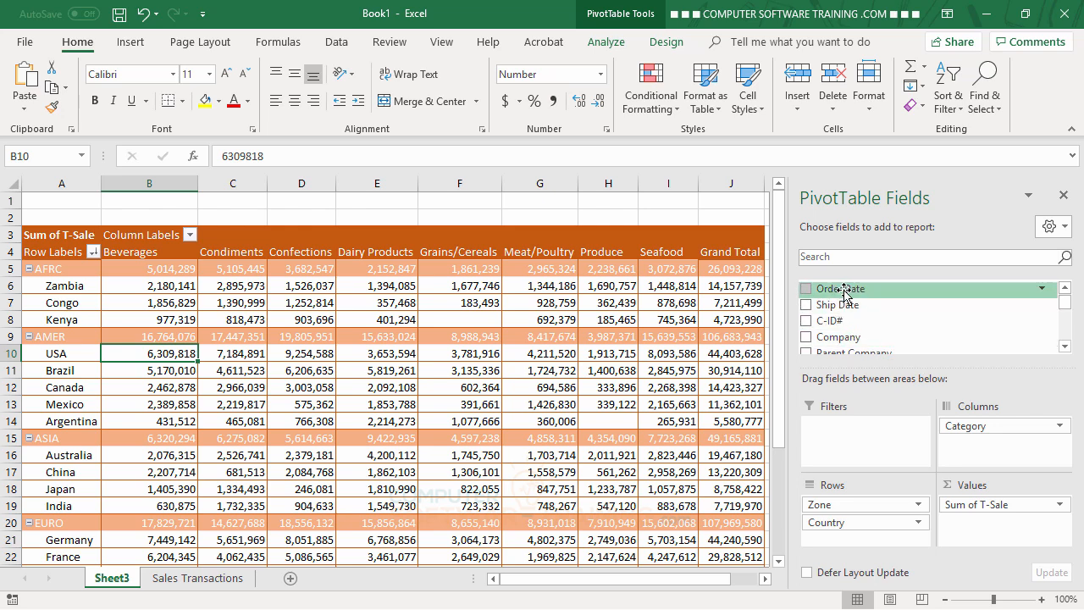
drag(843, 292, 836, 541)
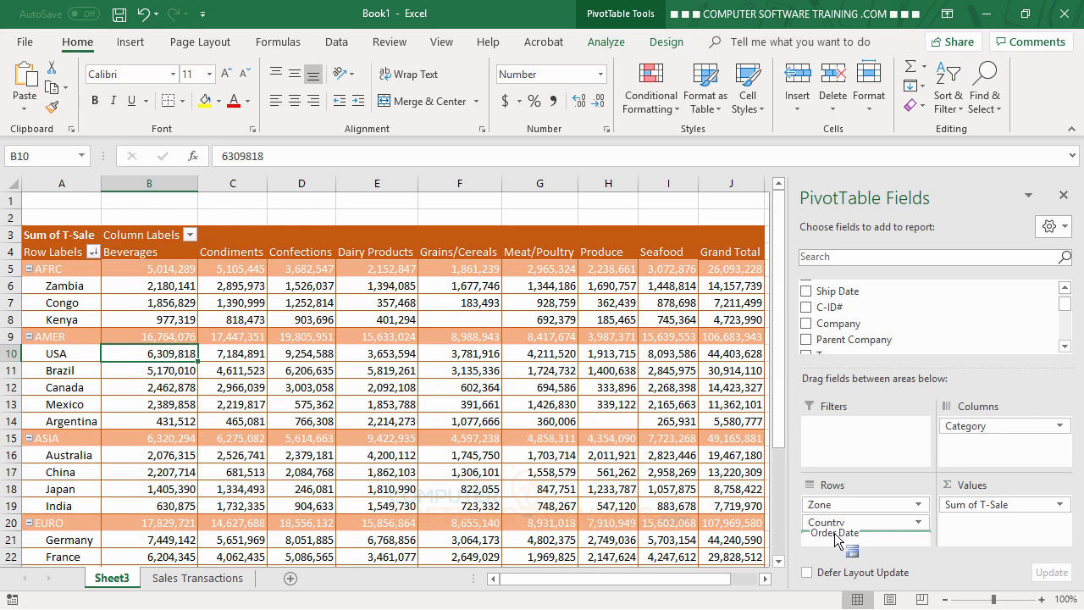
drag(836, 541, 836, 541)
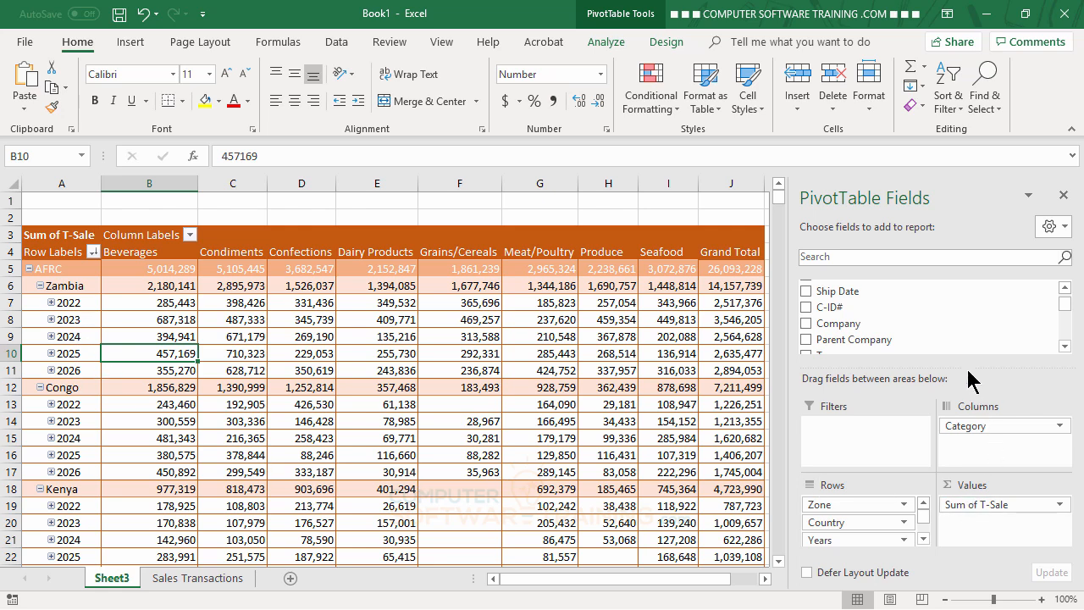
drag(966, 366, 969, 325)
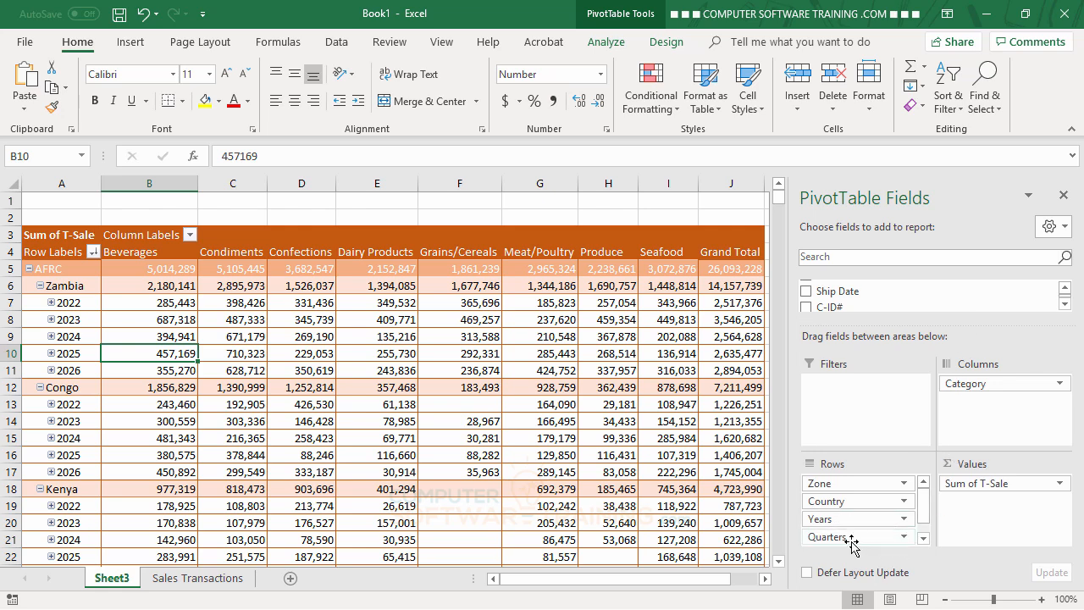
click(924, 539)
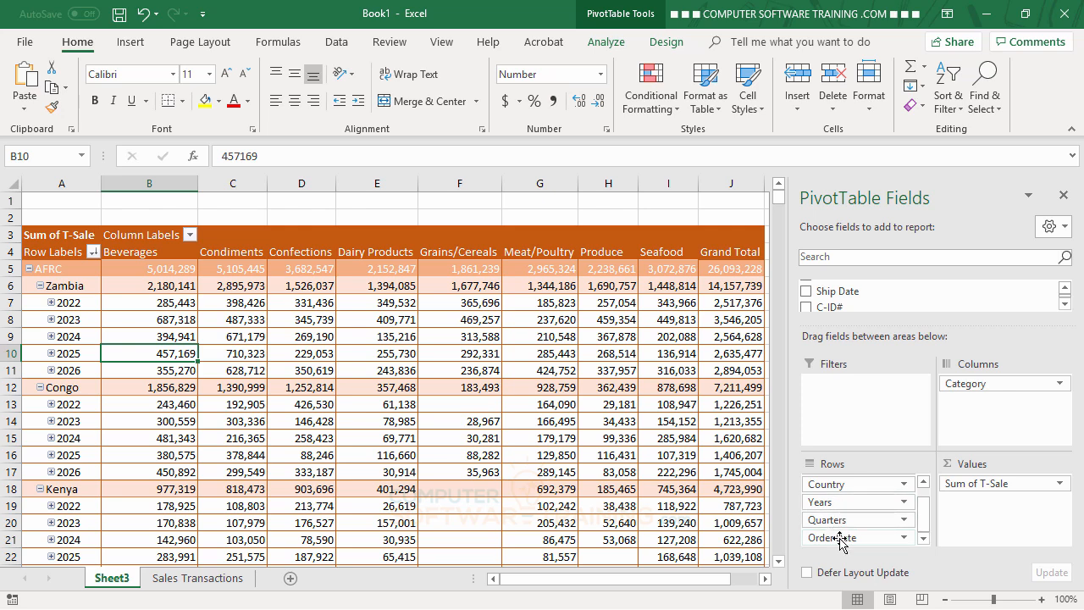
- Group the PivotTable's order dates by months, quarters and years, keeping the automatic start and end dates
click(68, 319)
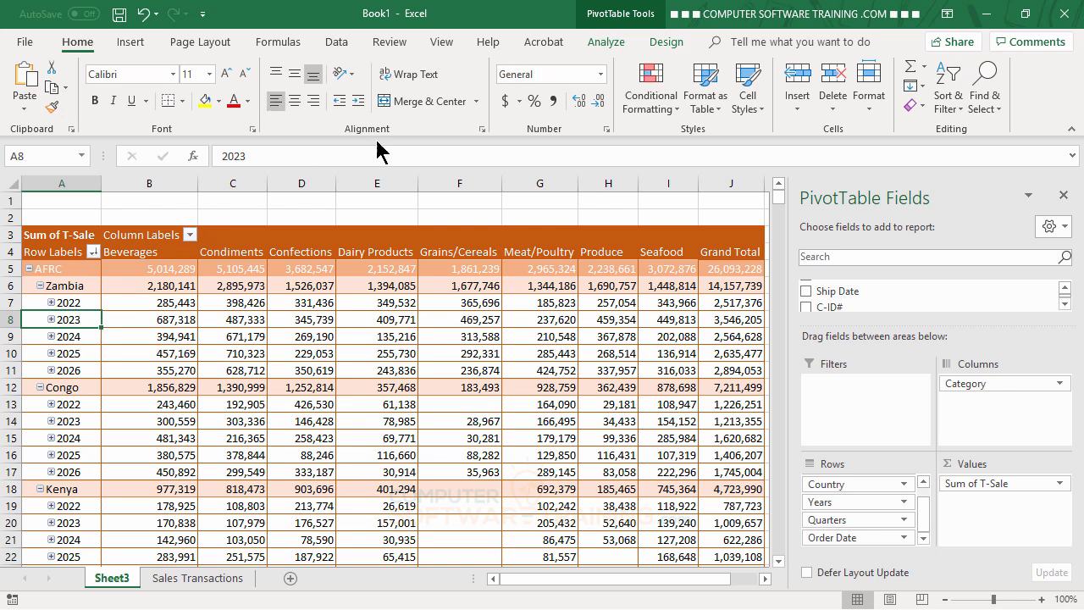
click(606, 44)
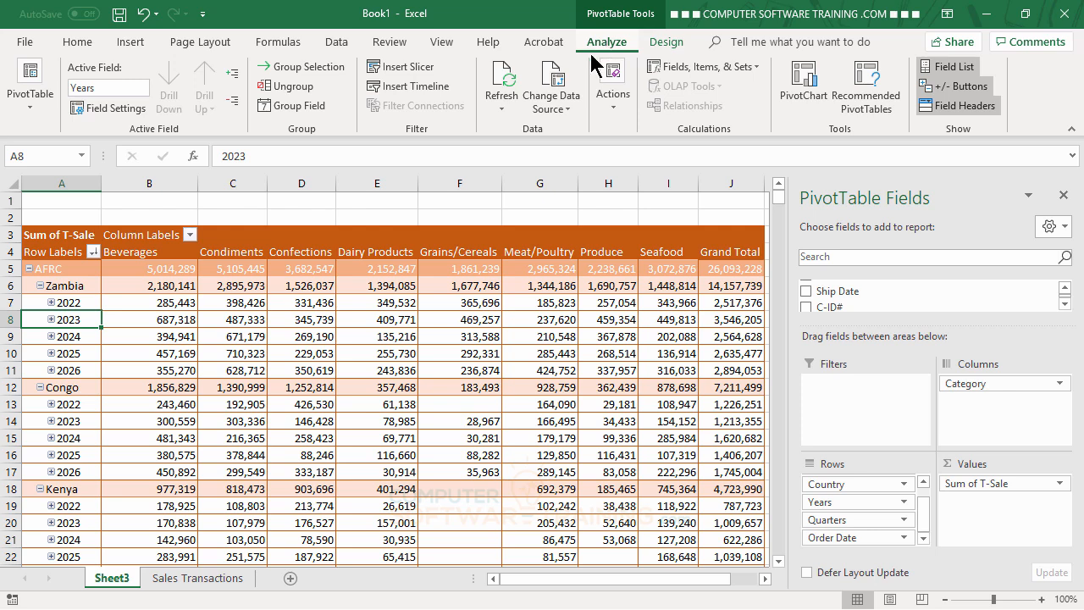
click(281, 108)
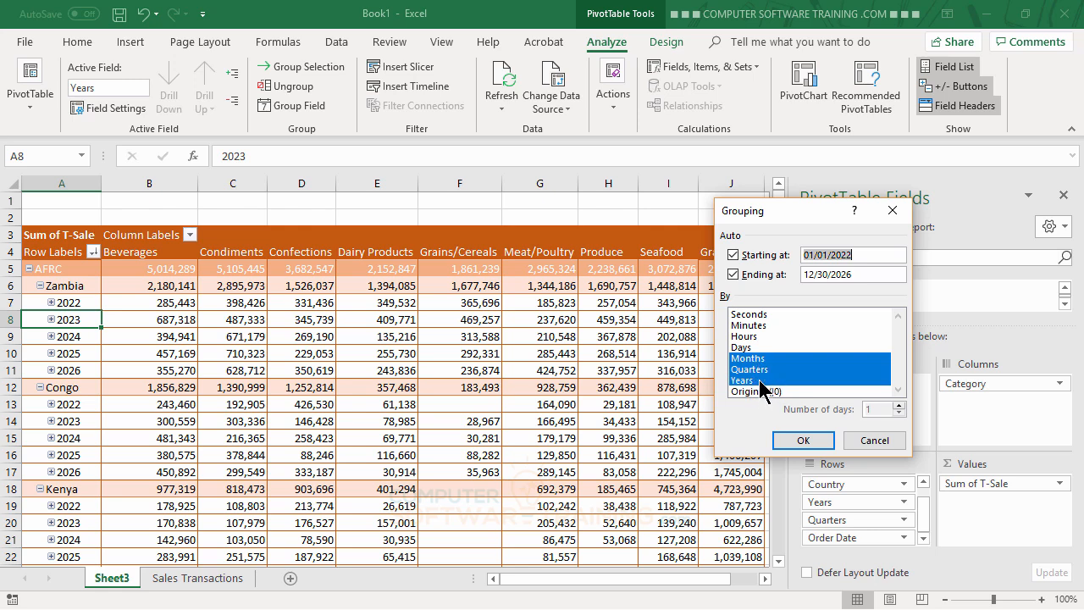
click(804, 441)
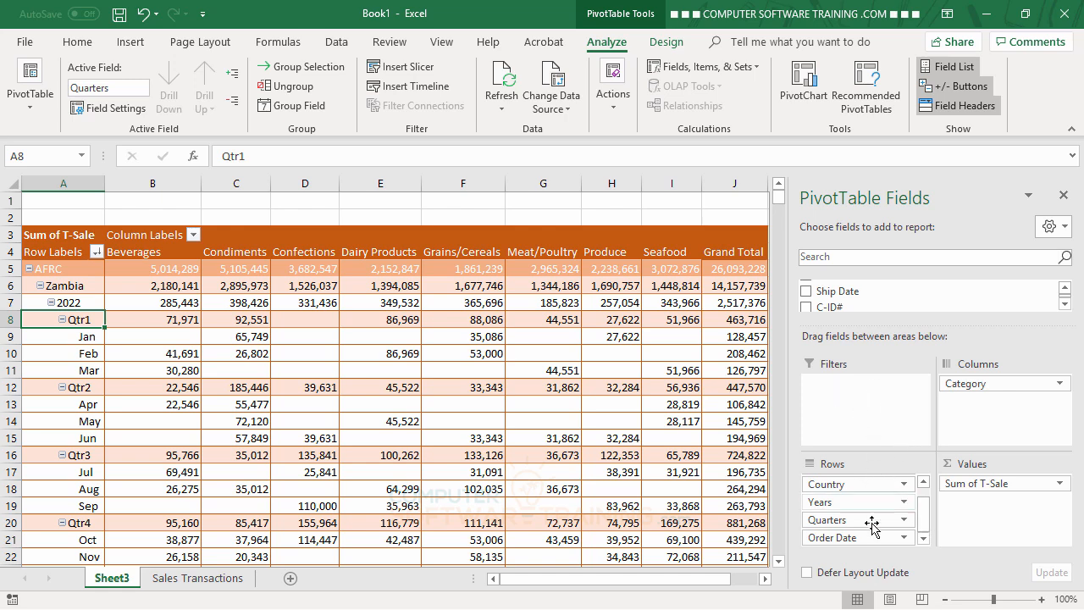
- Move Years, Quarters and Order Date from the row fields to the report filters, in that order
drag(839, 505, 834, 383)
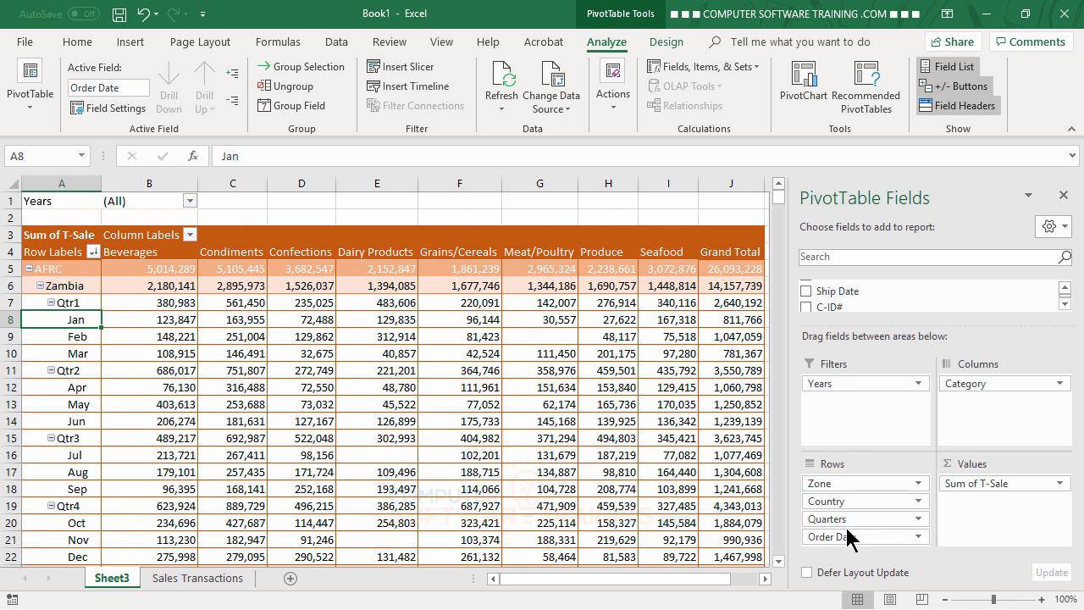
drag(847, 519, 854, 420)
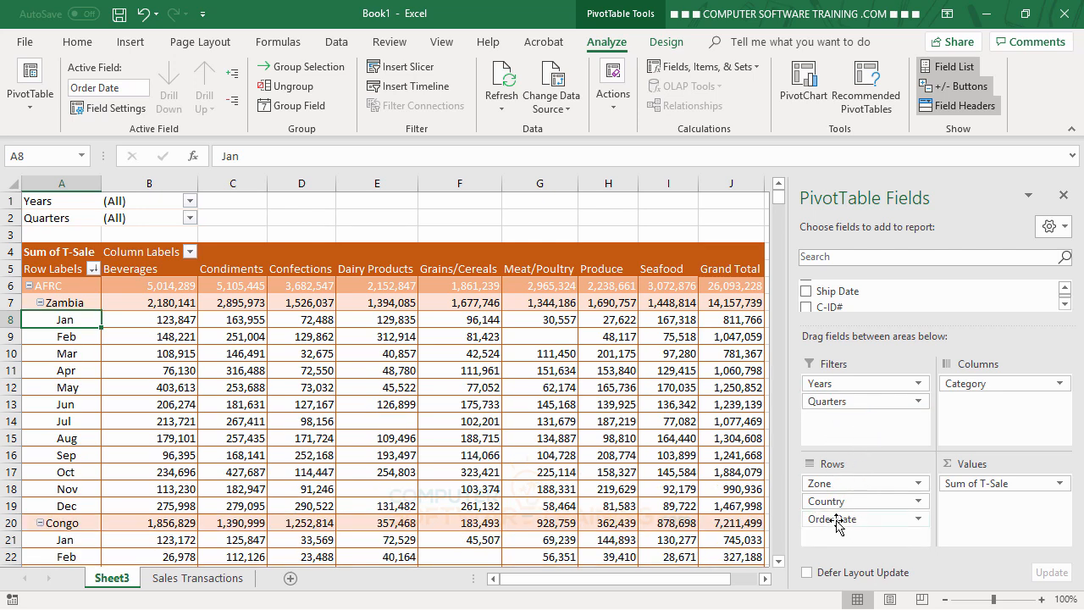
drag(837, 523, 842, 421)
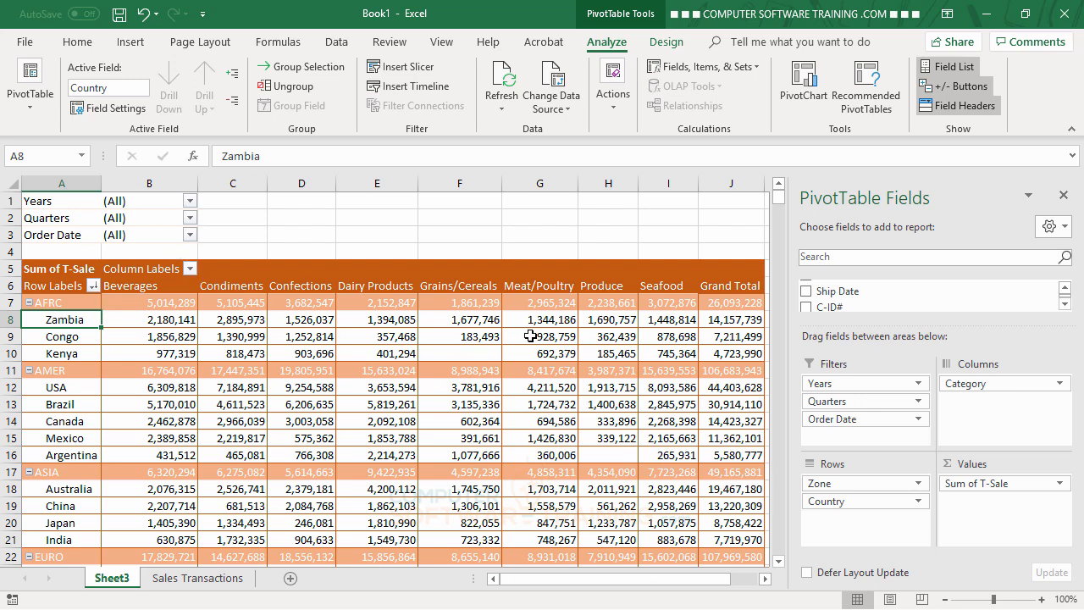
- Set the Years report filter to show only 2025 sales
click(190, 201)
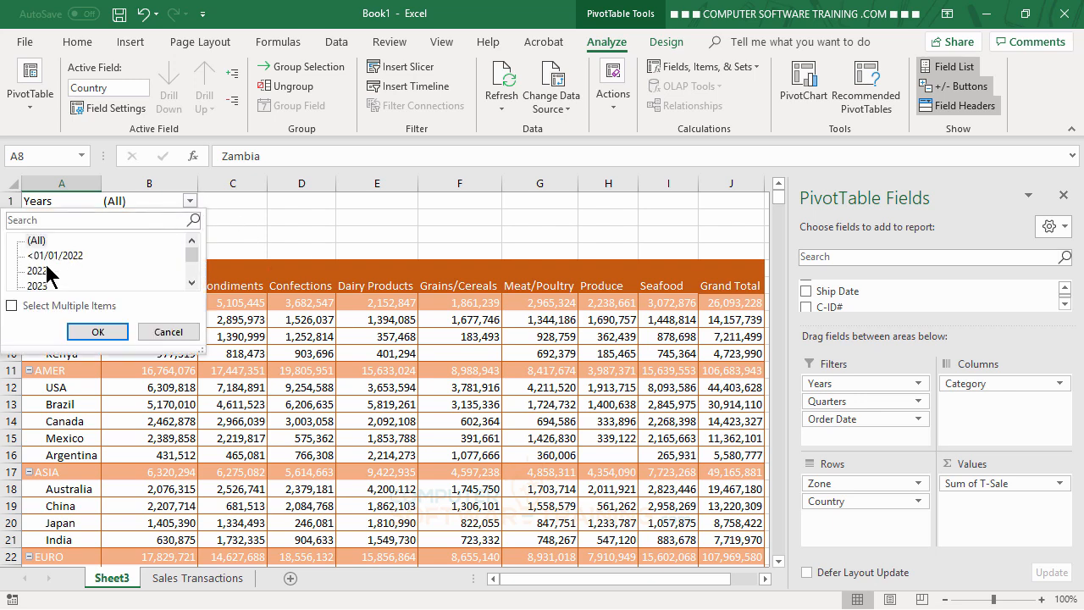
click(192, 283)
click(192, 283)
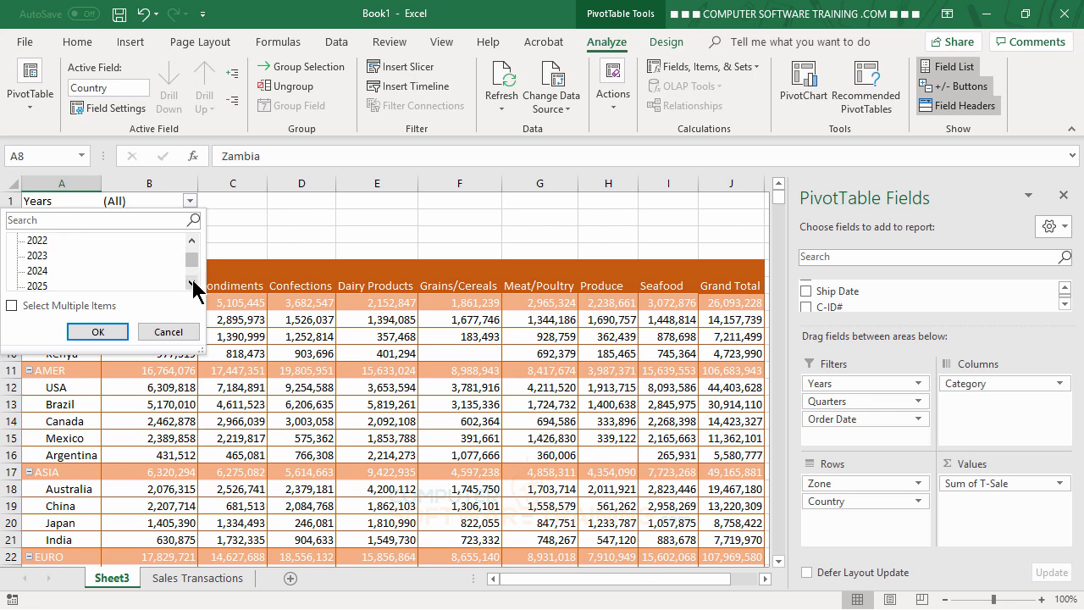
click(191, 283)
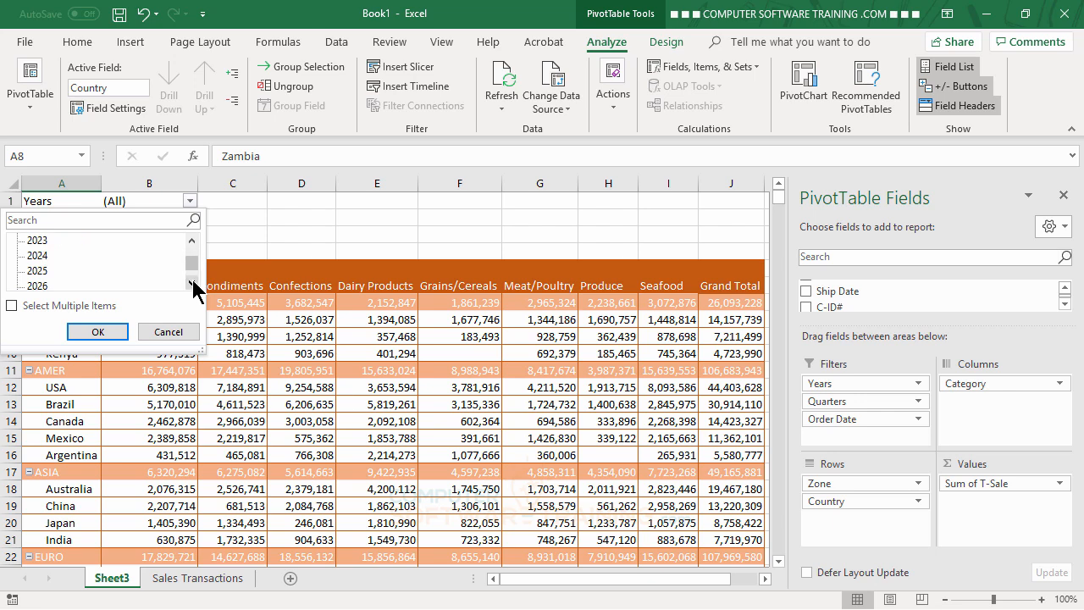
click(42, 271)
click(97, 332)
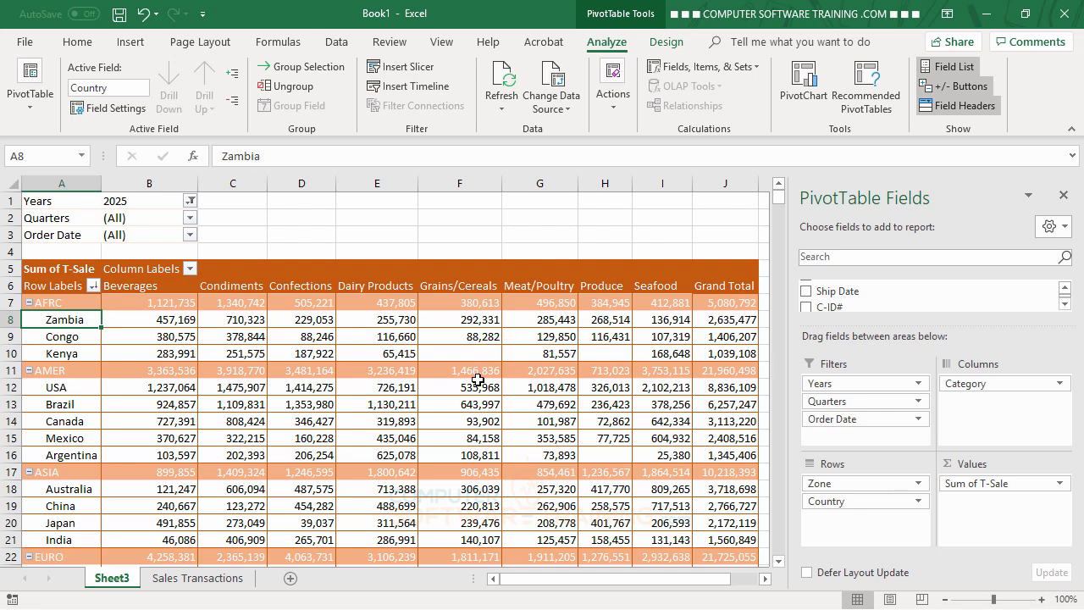
- Set the Quarters report filter to Qtr1 and review the filtered sales down to the grand total
mouse_move(471, 380)
click(190, 220)
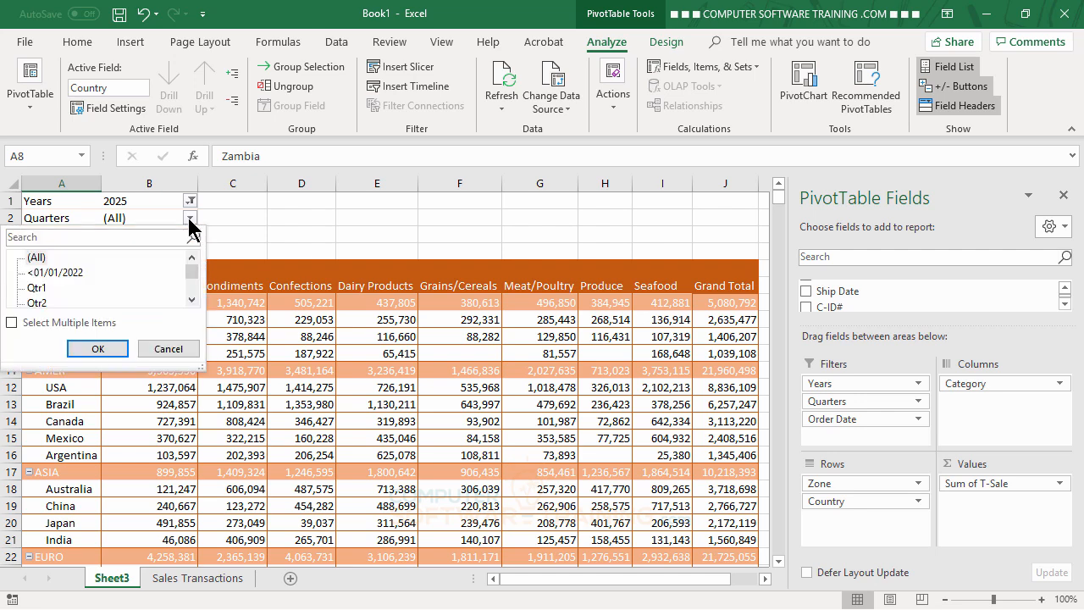
click(39, 289)
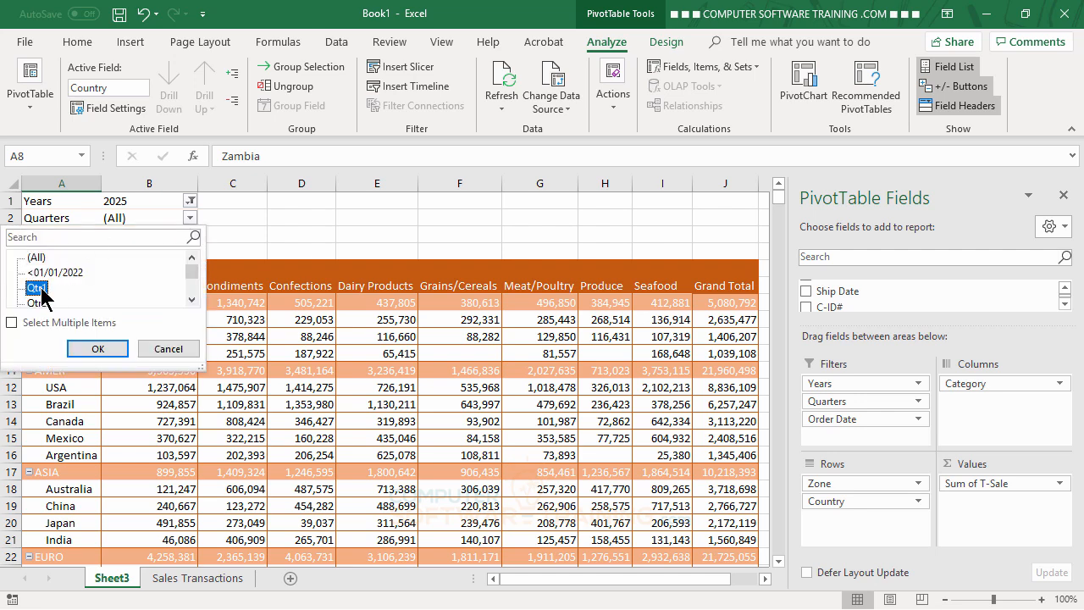
click(96, 349)
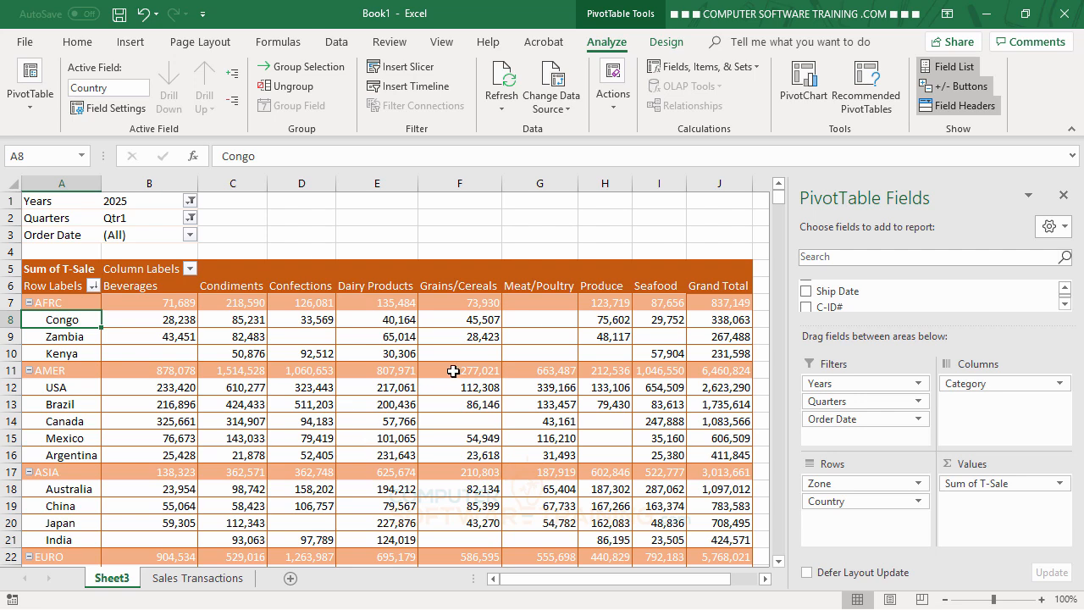
mouse_move(456, 365)
scroll(416, 417, down, 5)
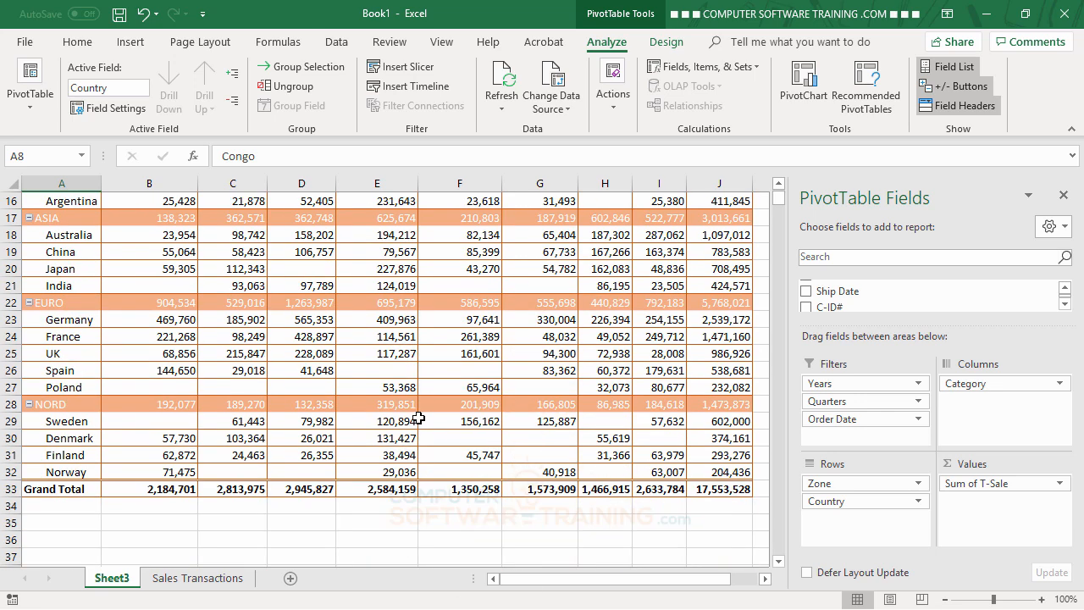
scroll(417, 416, up, 5)
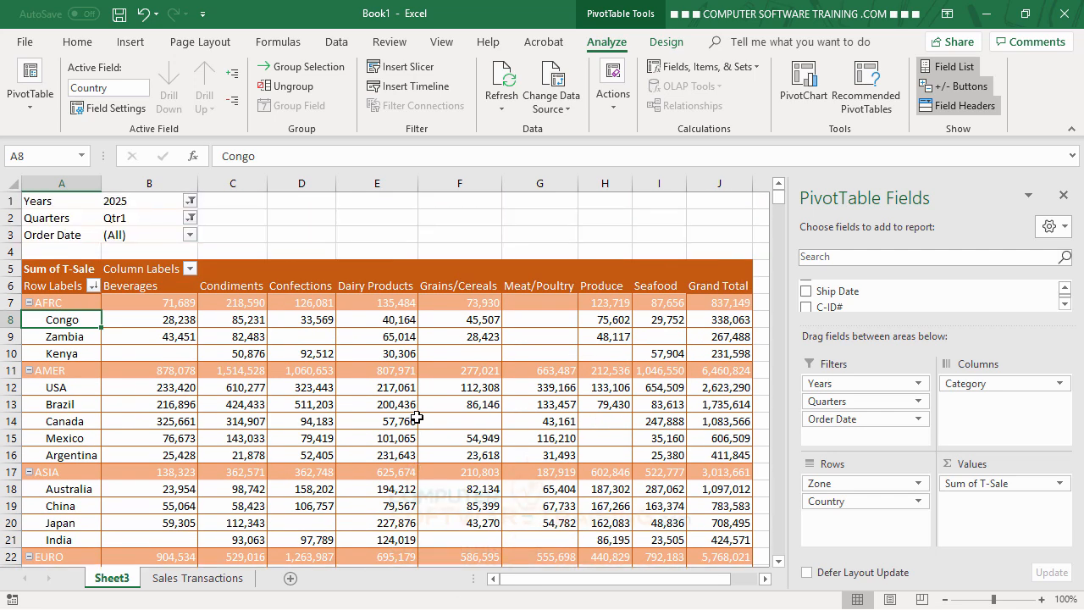
- Reset the Quarters report filter to (All)
click(189, 219)
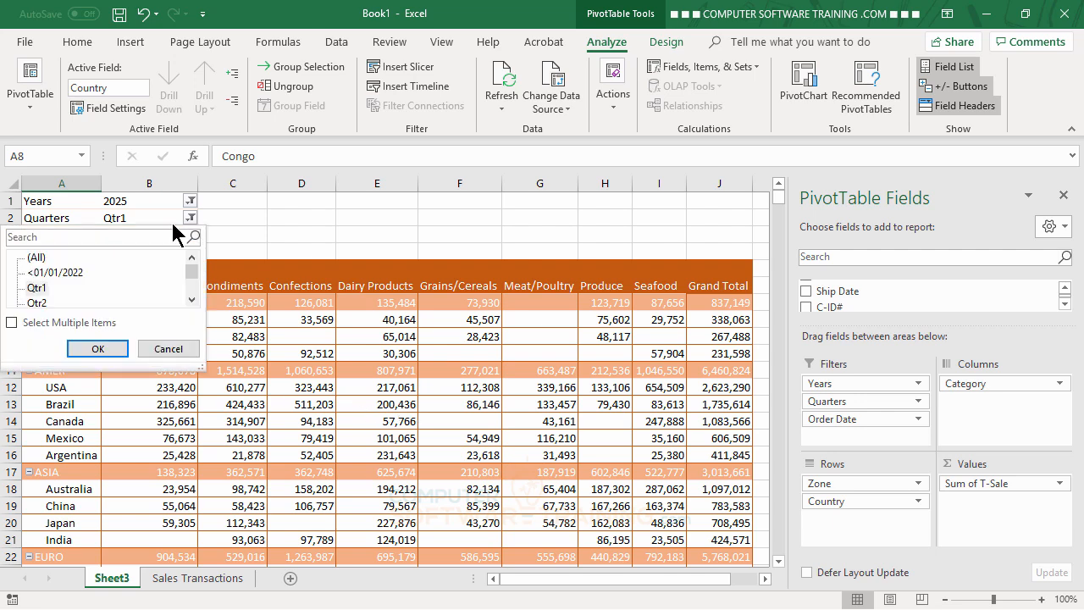
click(37, 259)
click(93, 351)
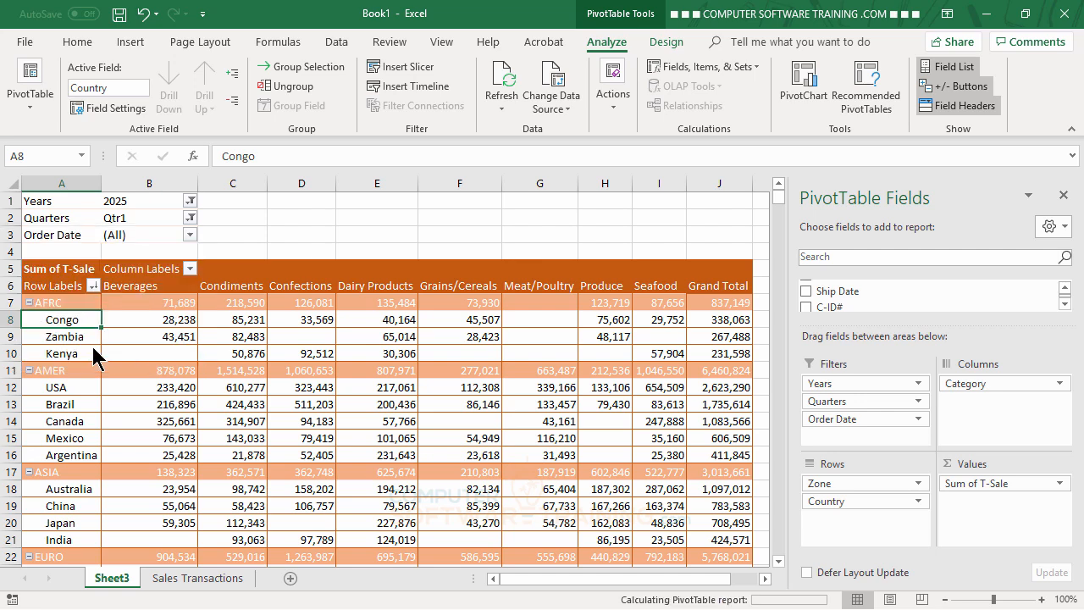
- Set the Order Date report filter to show only Jan sales
click(189, 233)
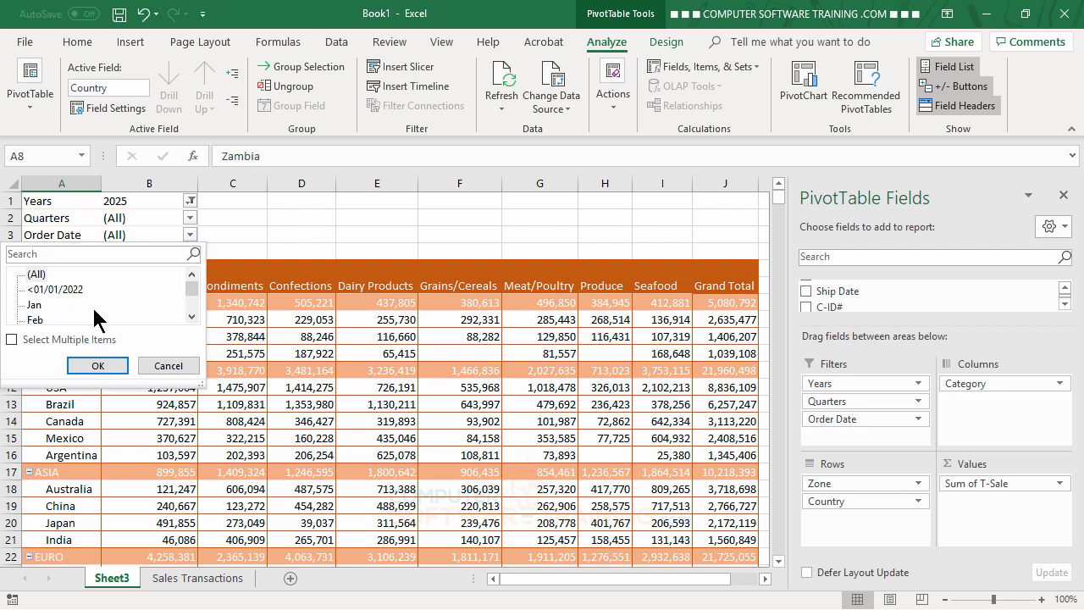
click(192, 316)
click(35, 289)
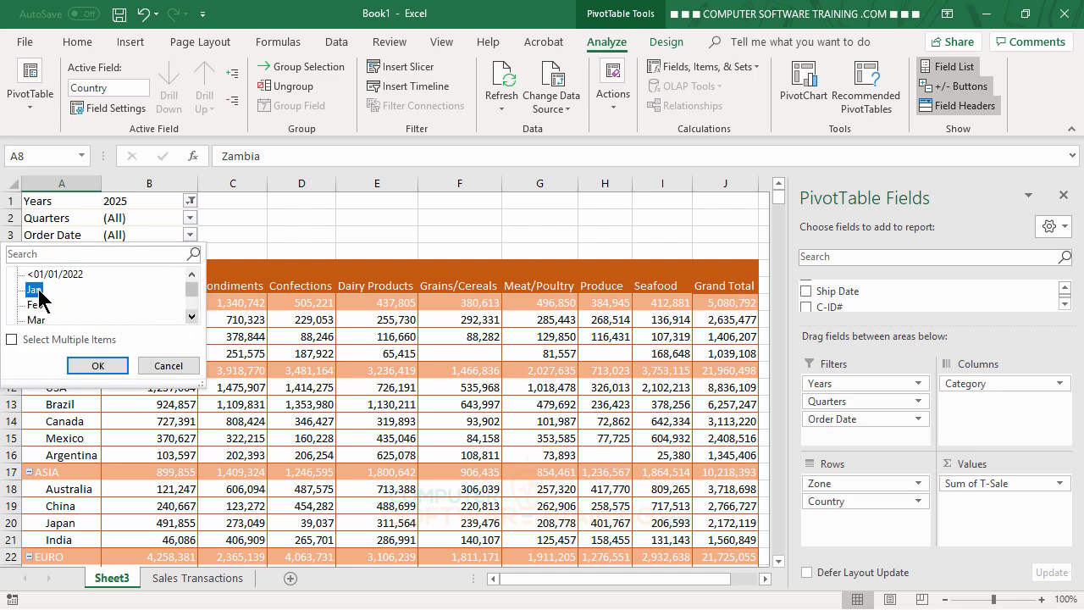
click(98, 366)
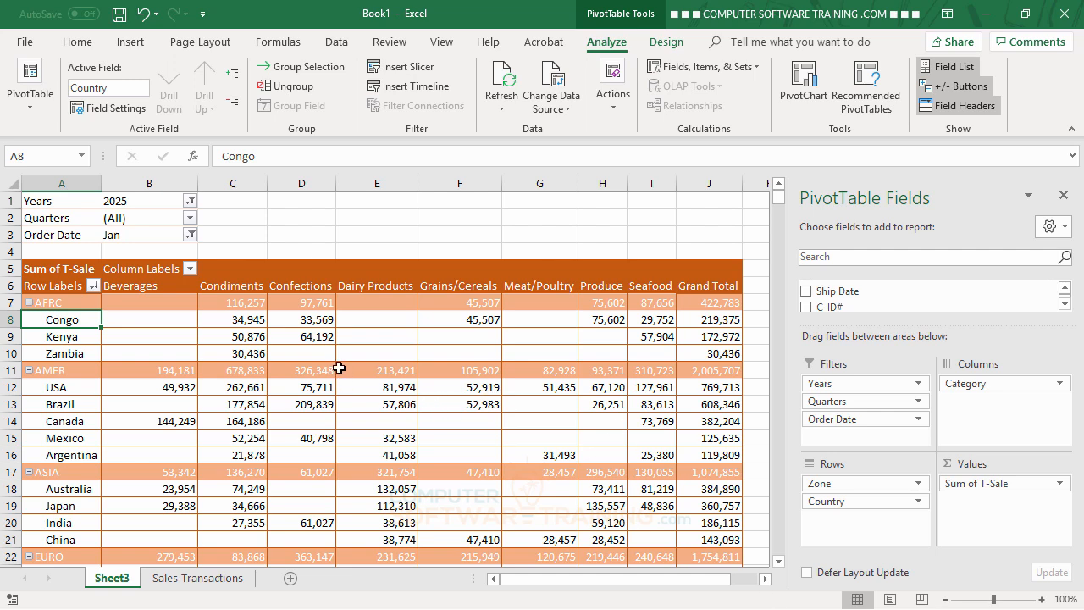
- Give the field list more room and add the Rep field as a report filter below Order Date
mouse_move(339, 368)
drag(966, 325, 964, 351)
click(1065, 329)
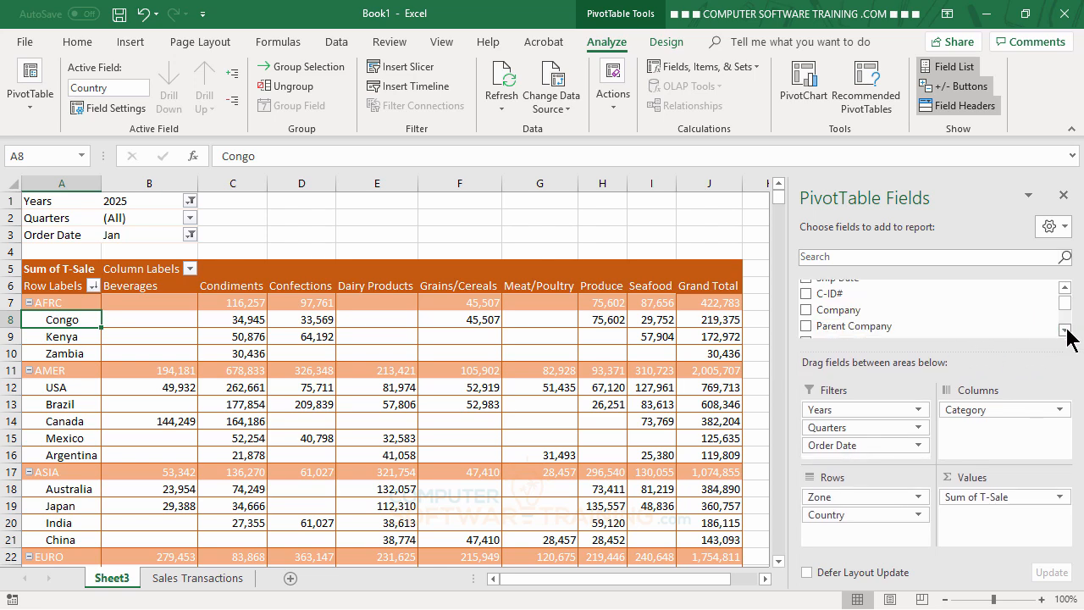
click(1065, 329)
click(1064, 329)
click(1065, 329)
click(1064, 329)
click(1064, 329)
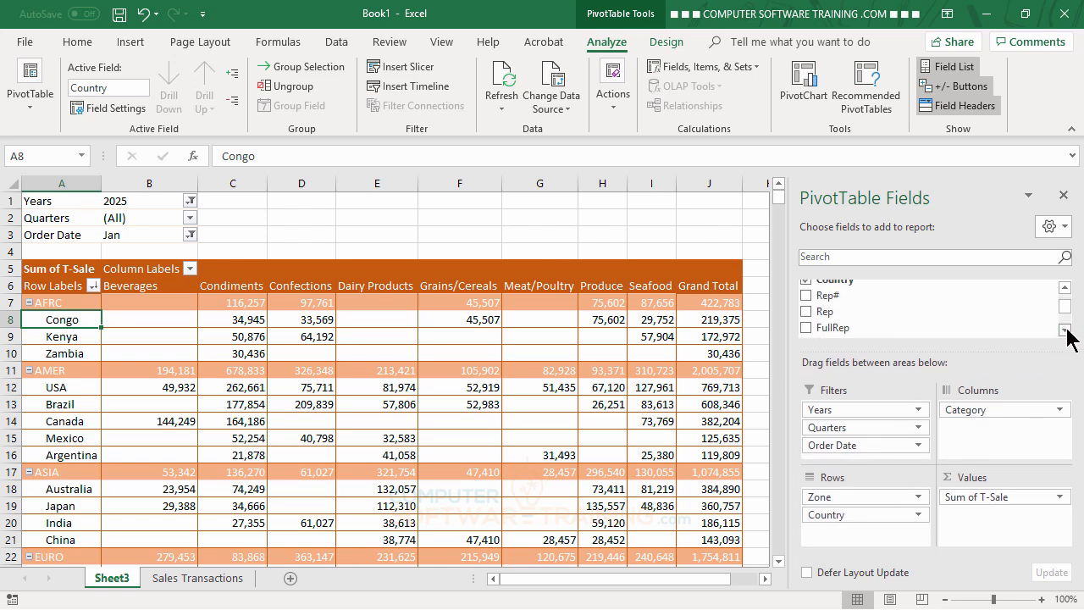
drag(898, 318, 859, 451)
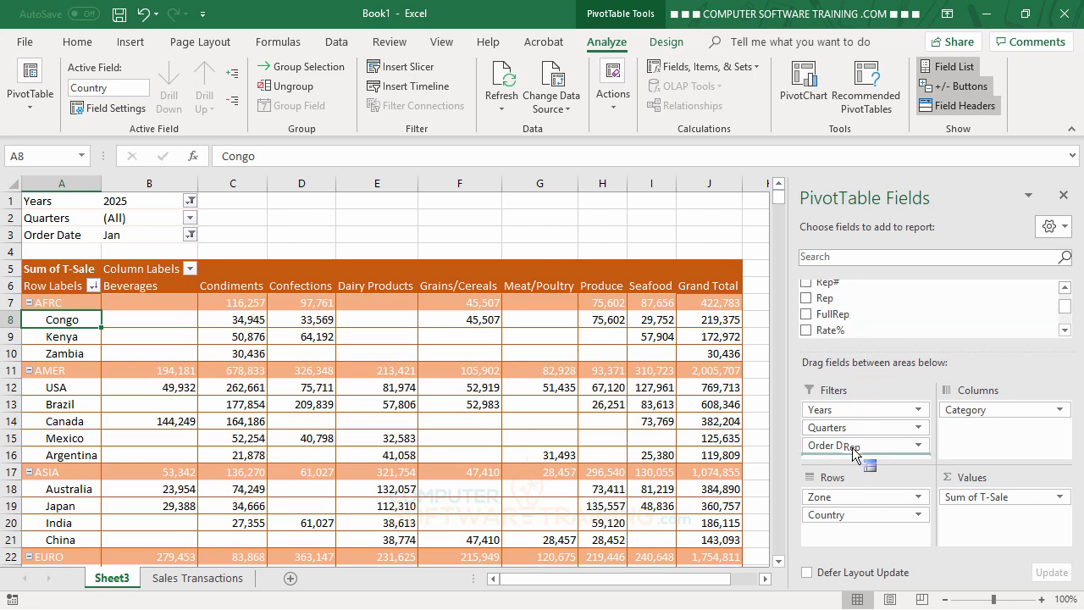
drag(864, 455, 864, 455)
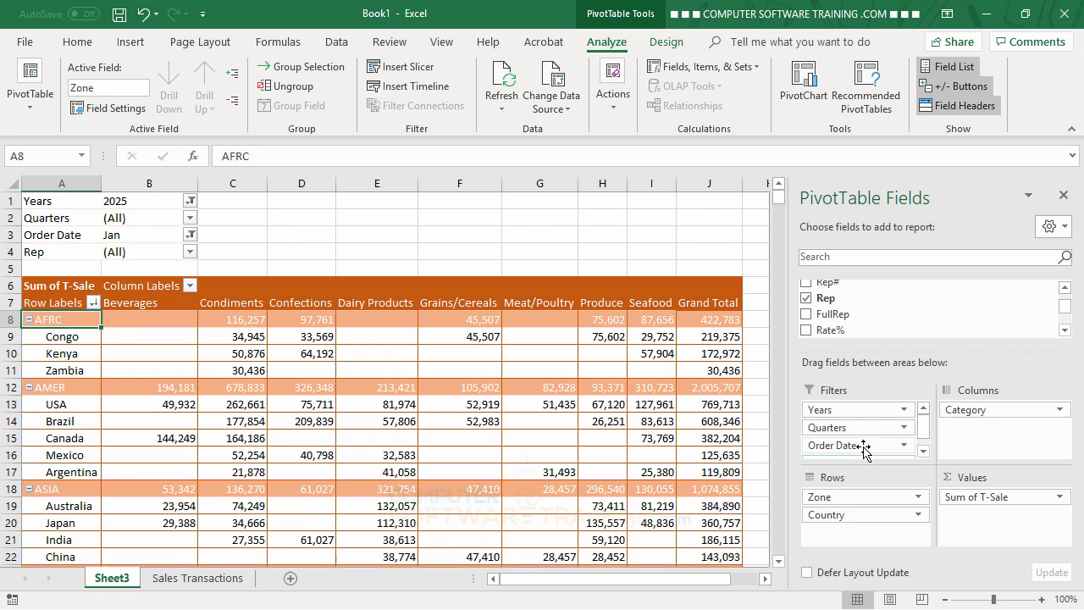
- Add the Vendor field to the PivotTable's report filters
click(1065, 330)
click(1065, 330)
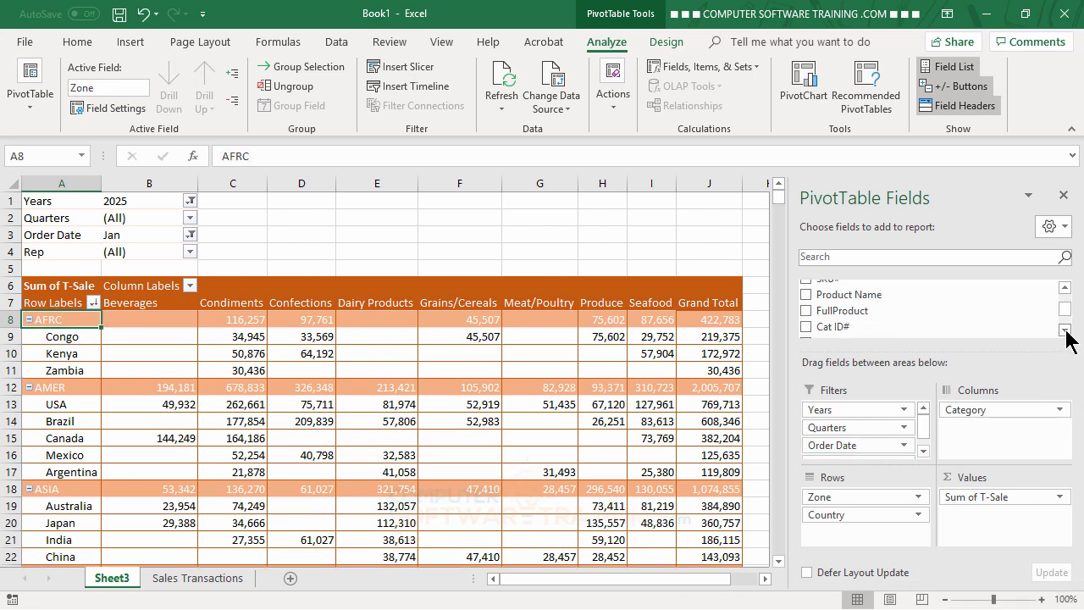
click(1064, 329)
click(1065, 329)
click(1065, 329)
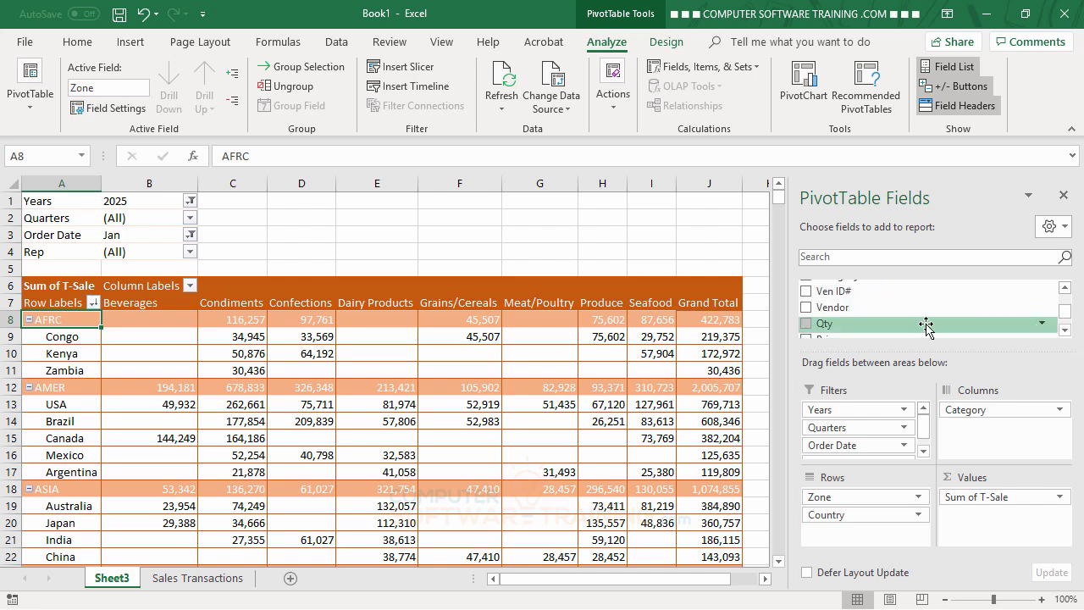
drag(831, 311, 859, 454)
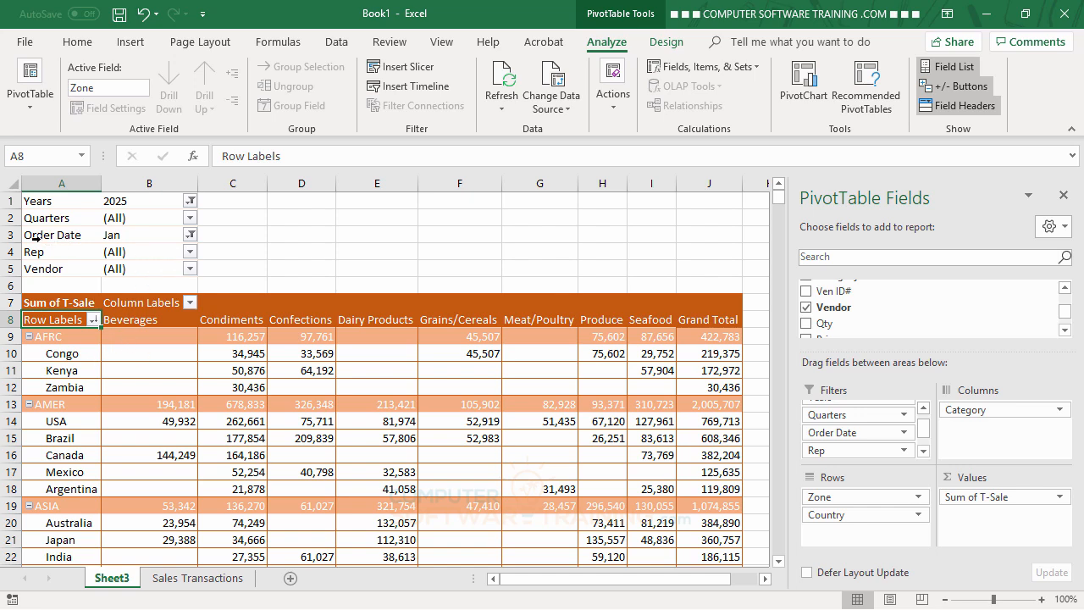
- Reset the Order Date report filter to (All) and look over the PivotTable
click(191, 235)
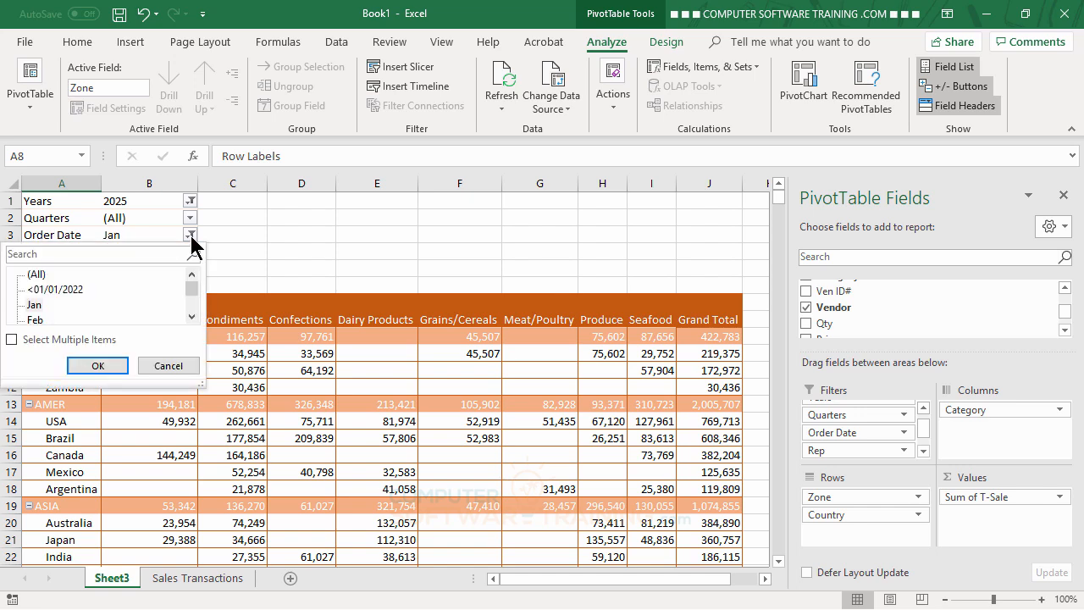
click(33, 275)
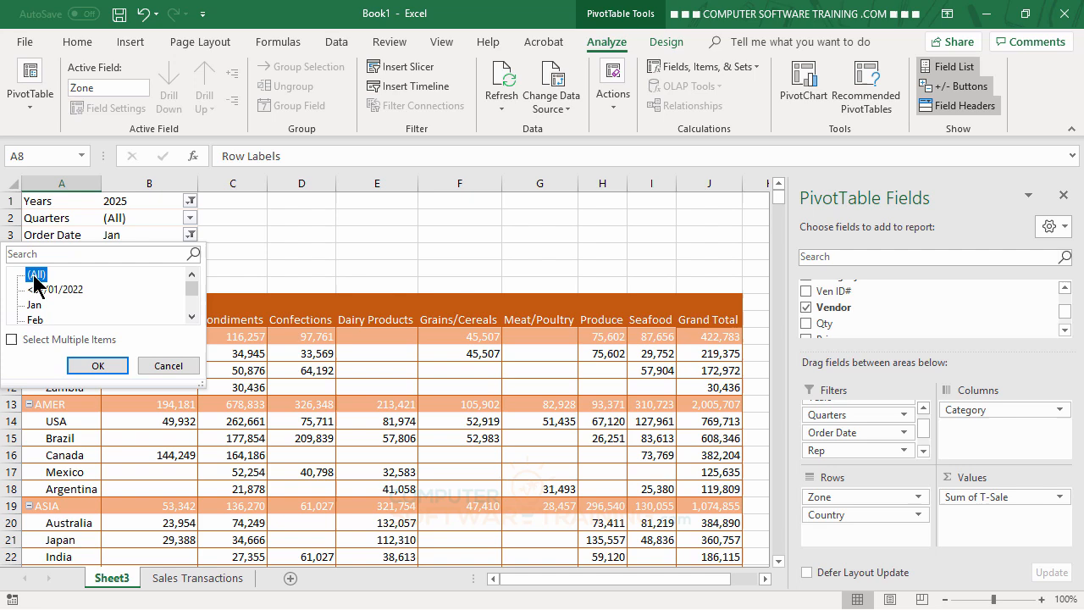
click(97, 364)
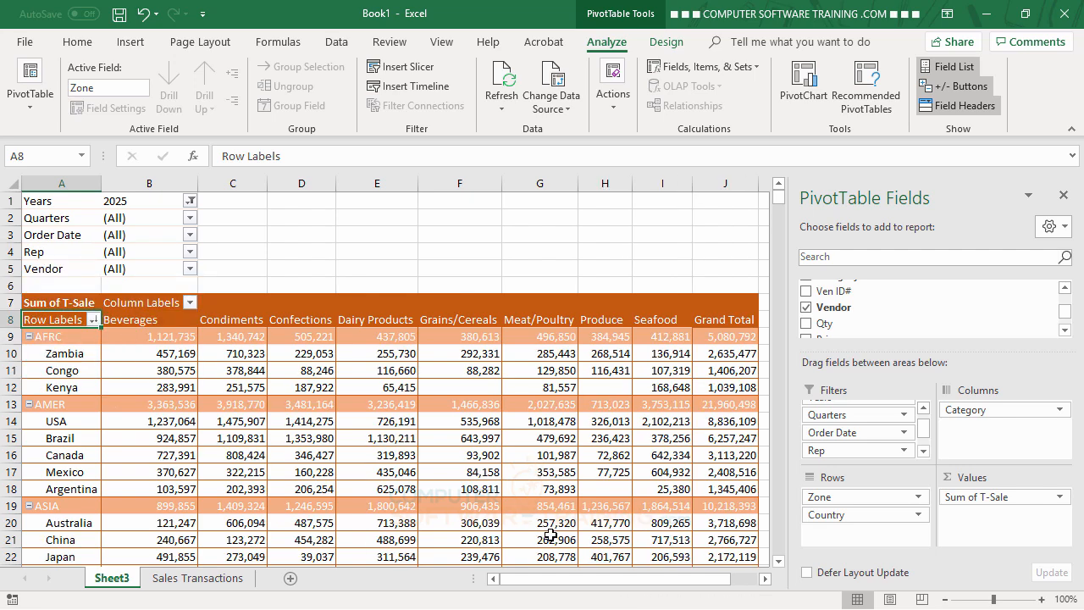
scroll(449, 423, down, 2)
scroll(454, 422, up, 2)
- Set the Rep report filter to show only the sales of the first rep listed
click(190, 252)
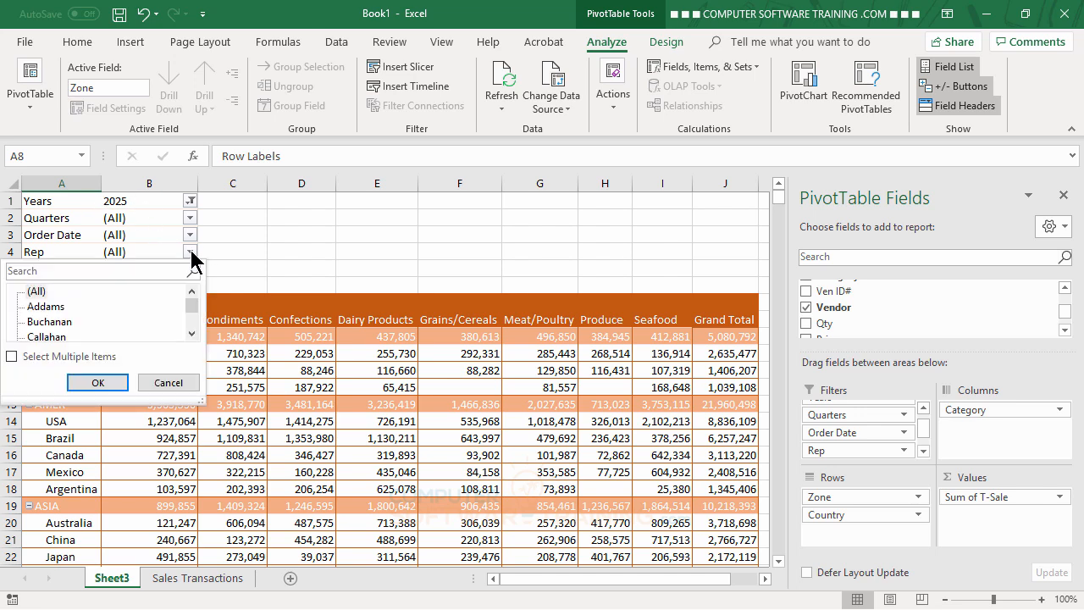
click(49, 307)
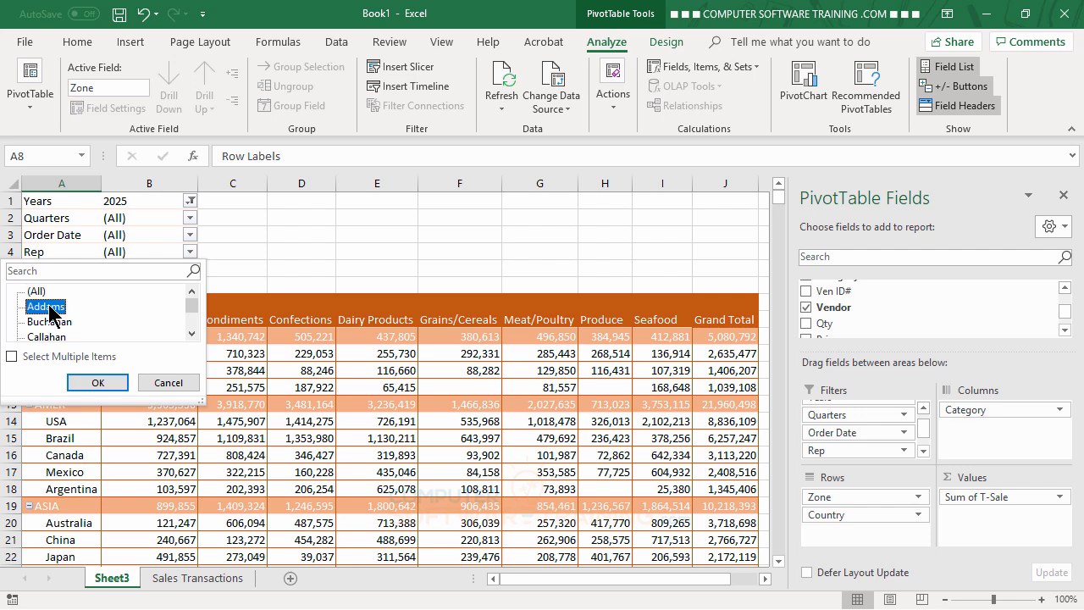
click(99, 382)
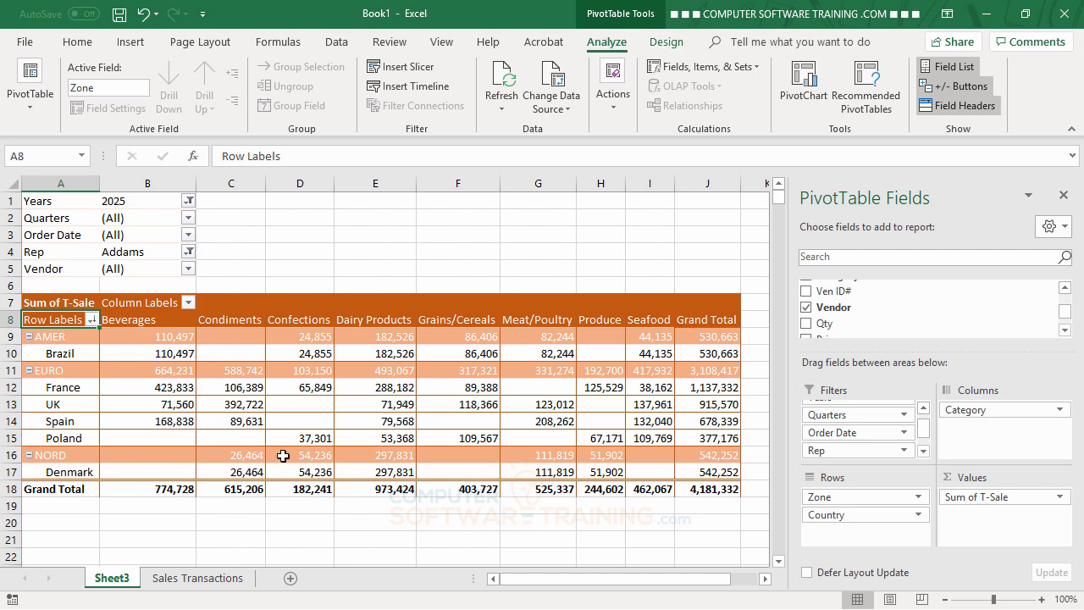
- Reset the Rep report filter to (All) so the PivotTable covers every rep
mouse_move(283, 455)
click(188, 251)
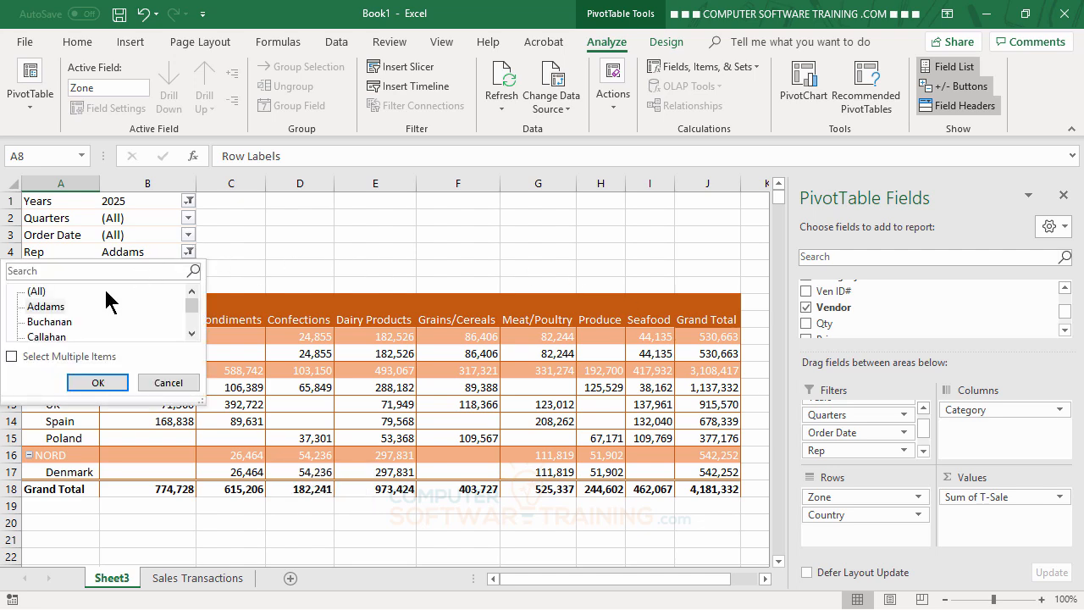
click(37, 290)
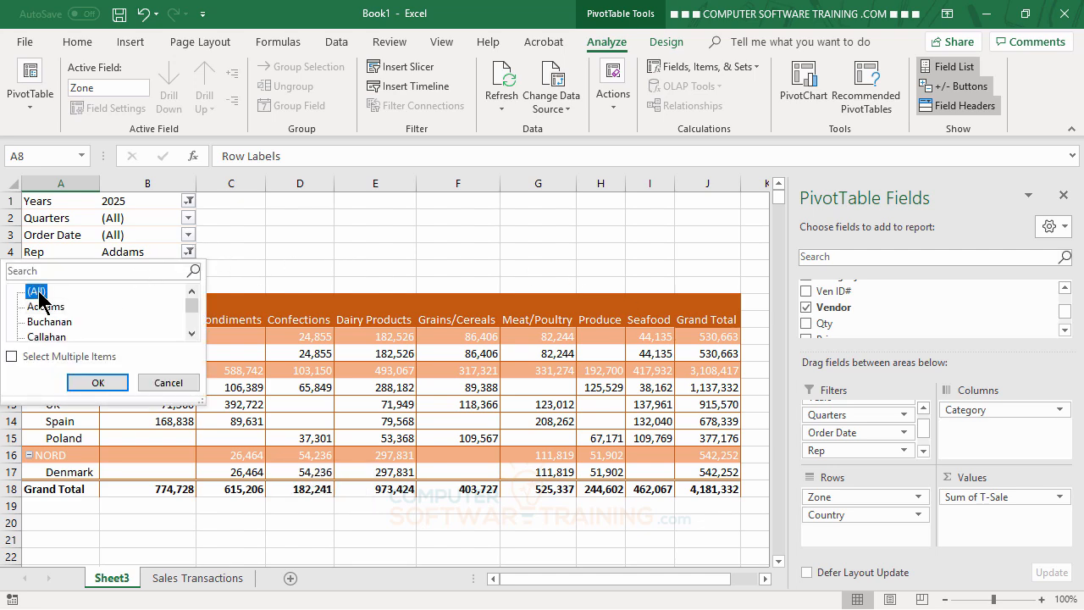
click(98, 382)
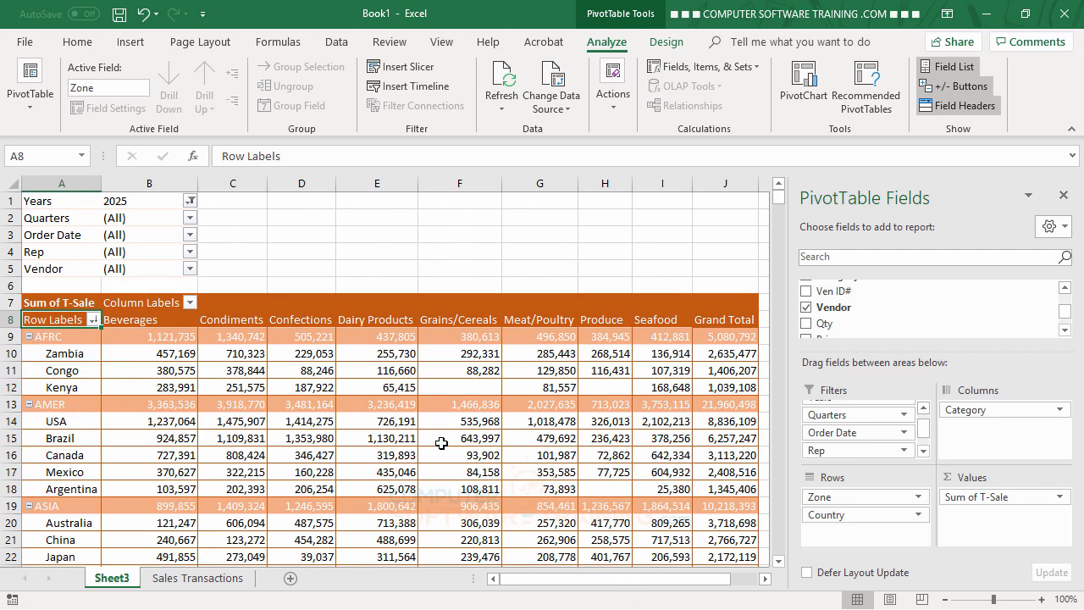
- Set the Vendor report filter to show only Alaskan Seafood
mouse_move(441, 443)
click(190, 269)
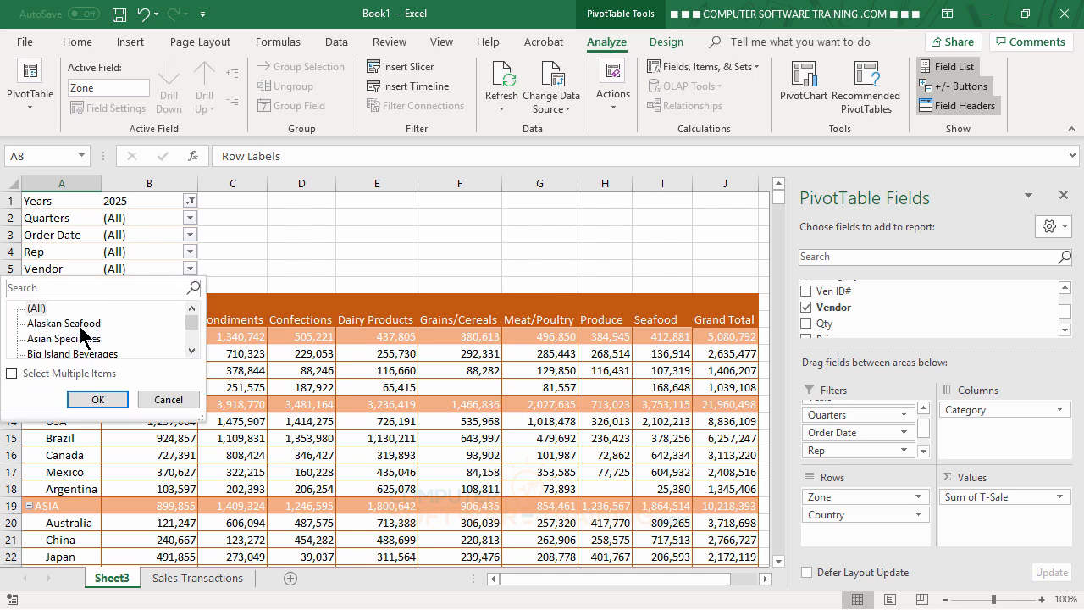
click(80, 325)
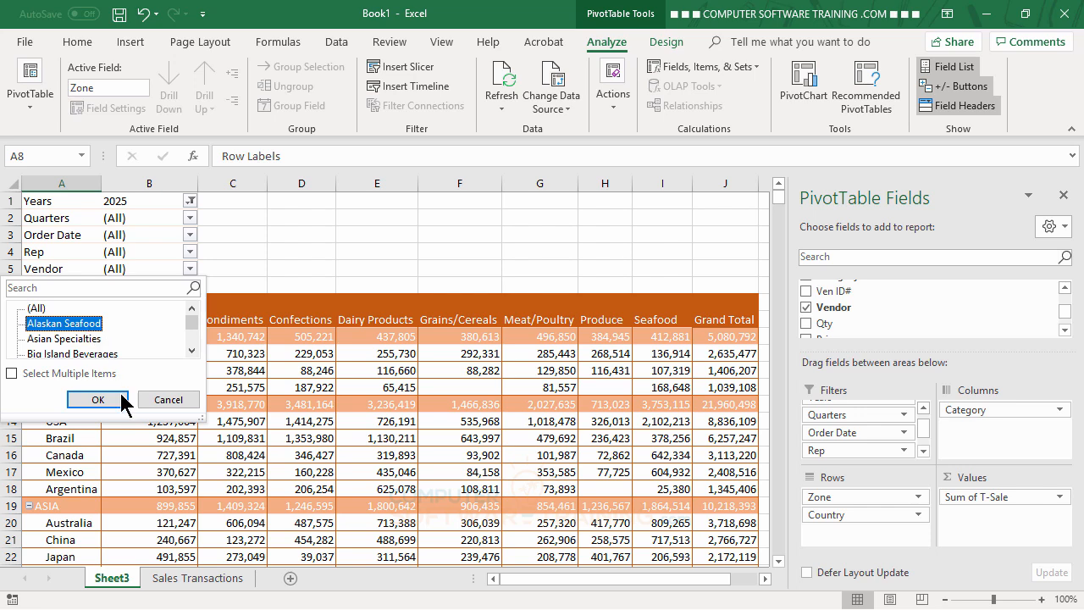
click(98, 401)
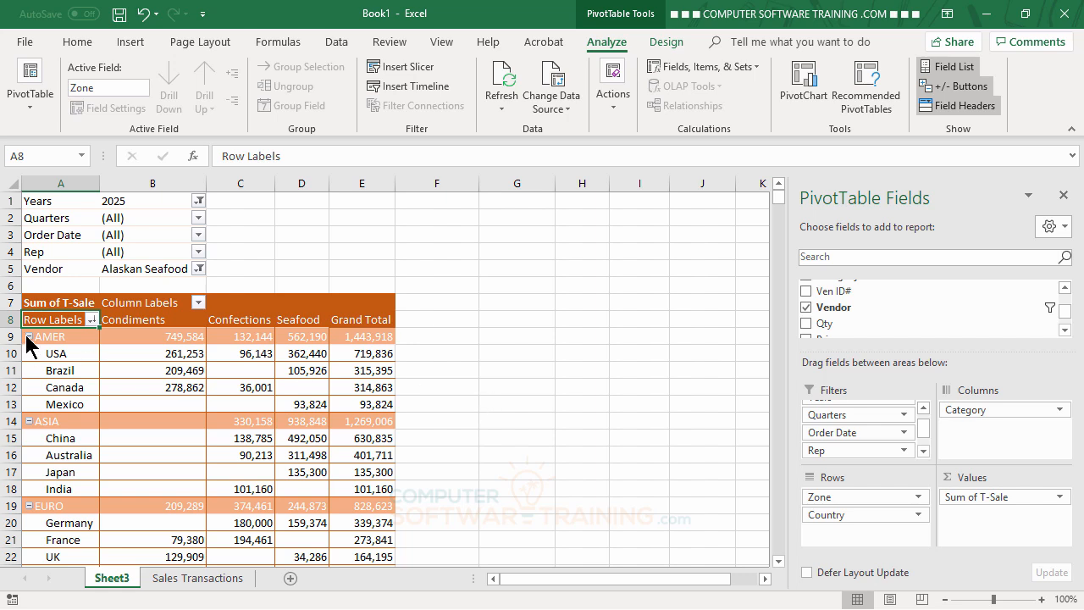
- Allow multiple items in the Vendor report filter, add Asian Specialties and Big Island Beverages, and look over the PivotTable
click(199, 269)
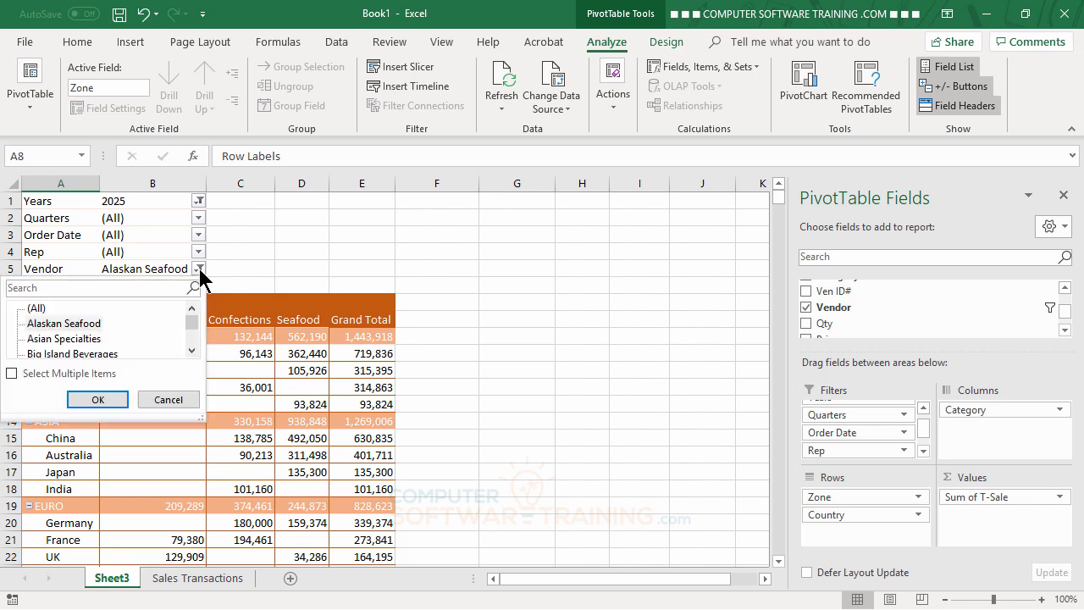
click(11, 373)
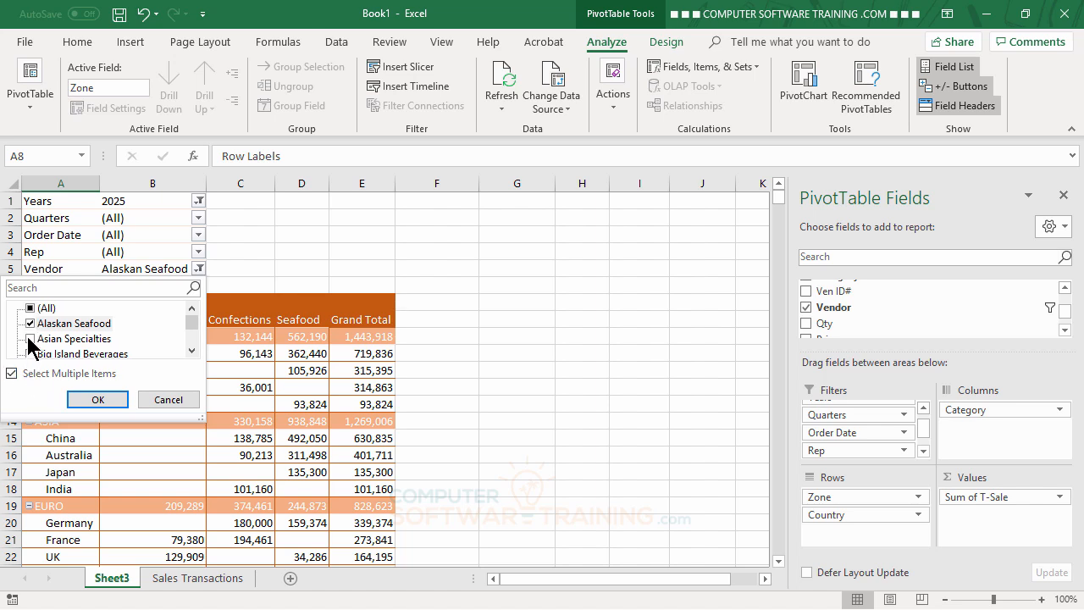
click(31, 339)
click(31, 354)
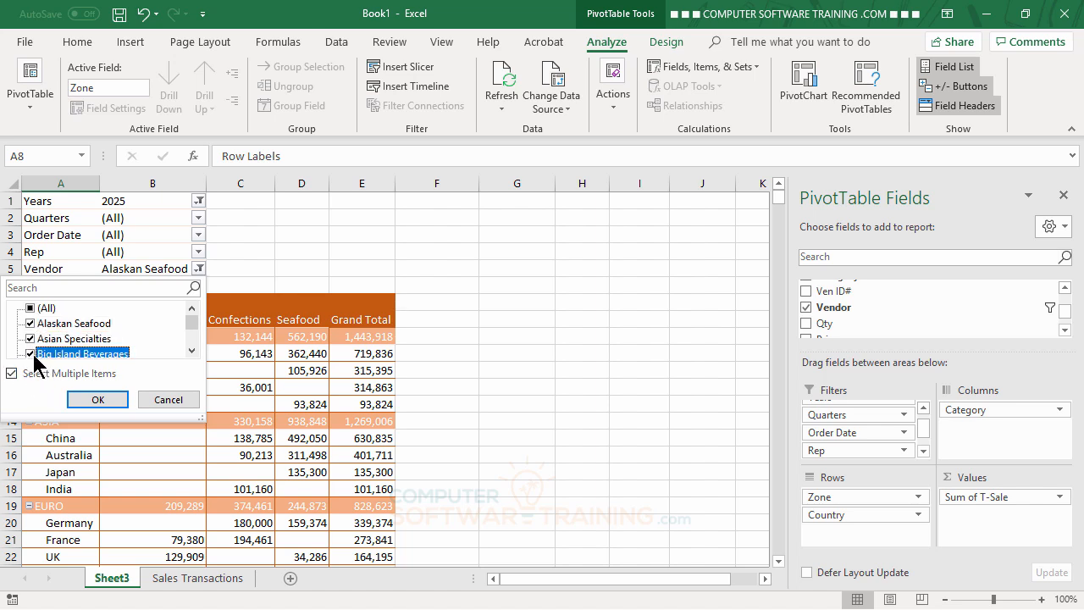
click(98, 401)
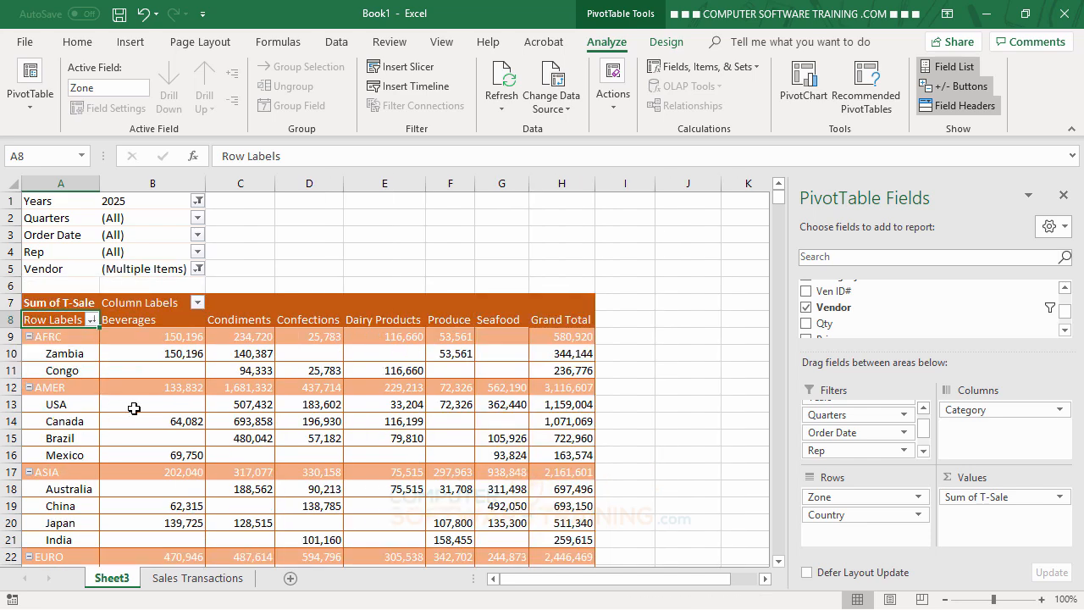
scroll(628, 441, down, 5)
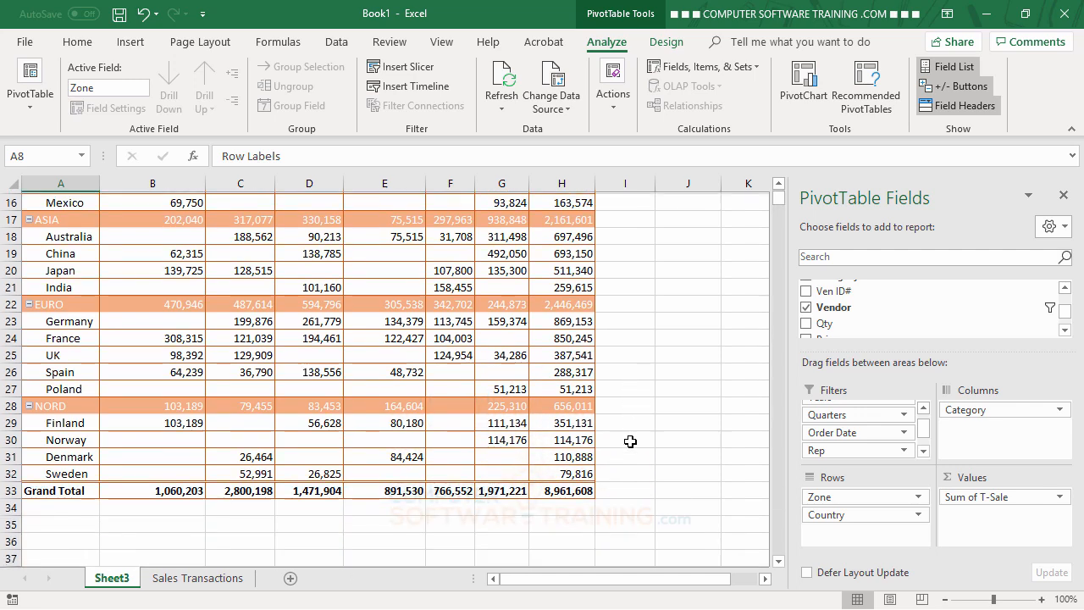
scroll(629, 441, up, 5)
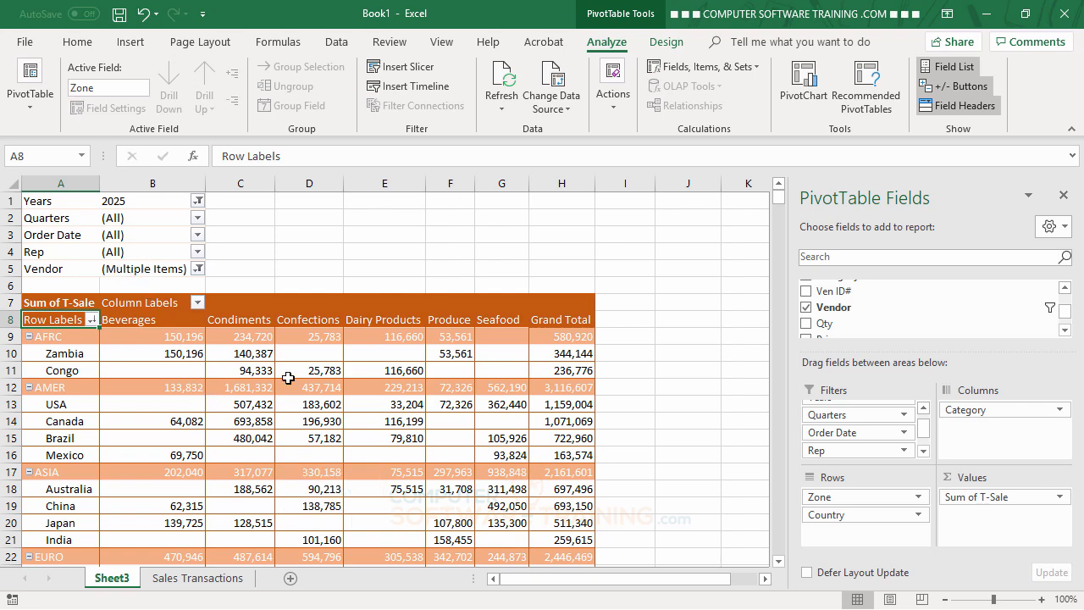
mouse_move(302, 380)
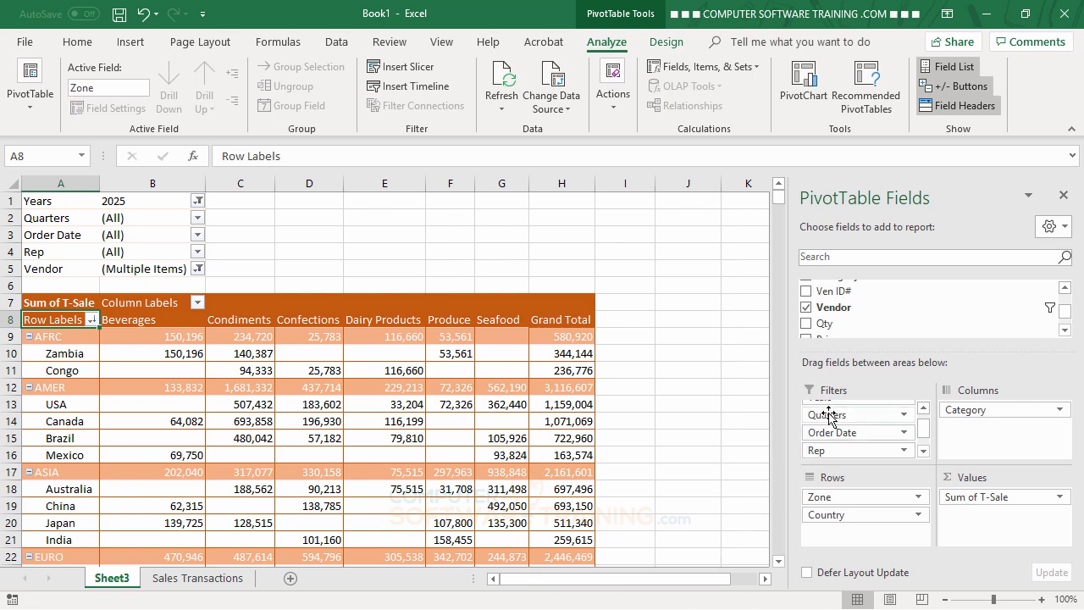
- Reset both the Vendor and the Years report filters to (All)
click(200, 270)
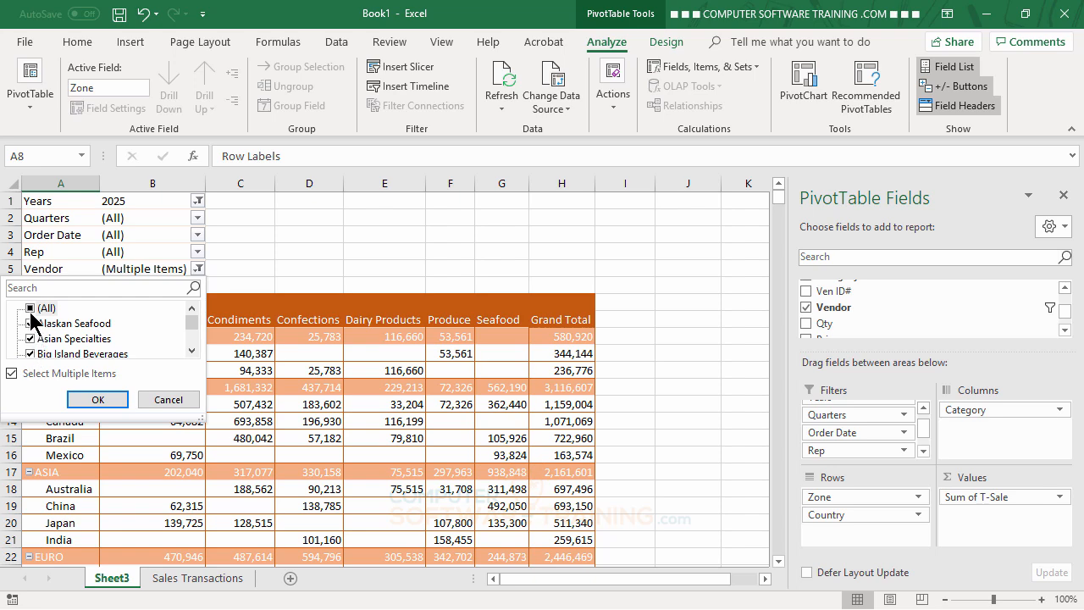
click(30, 309)
click(98, 399)
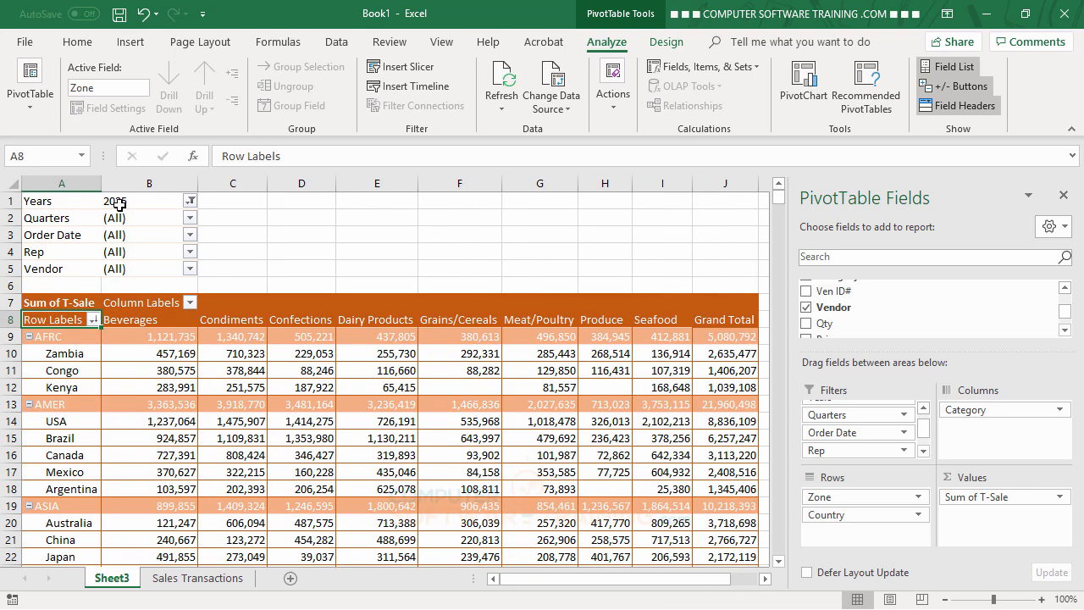
click(190, 202)
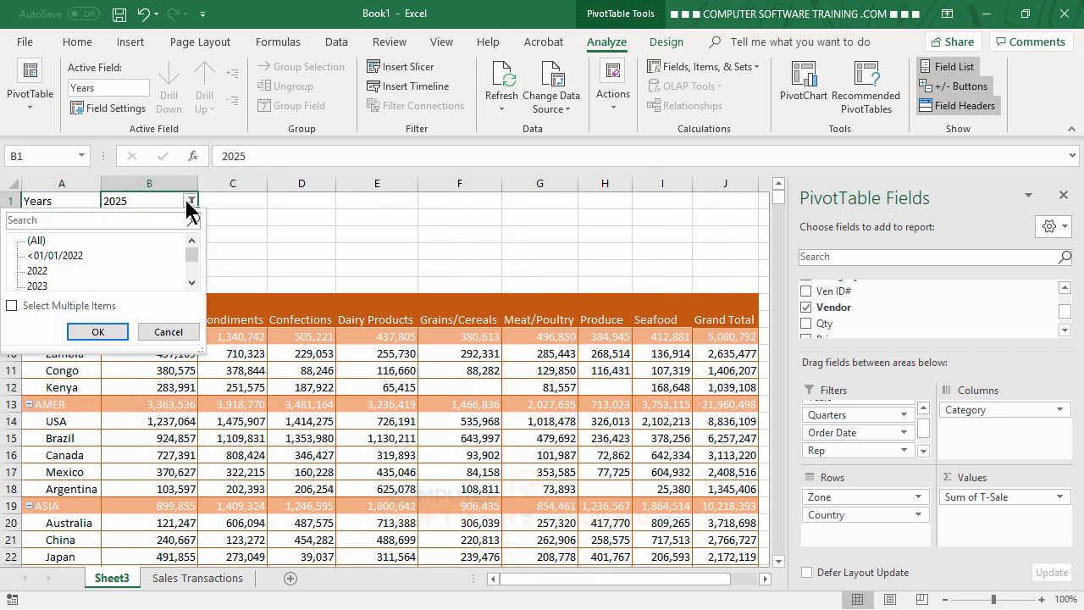
click(34, 240)
click(98, 333)
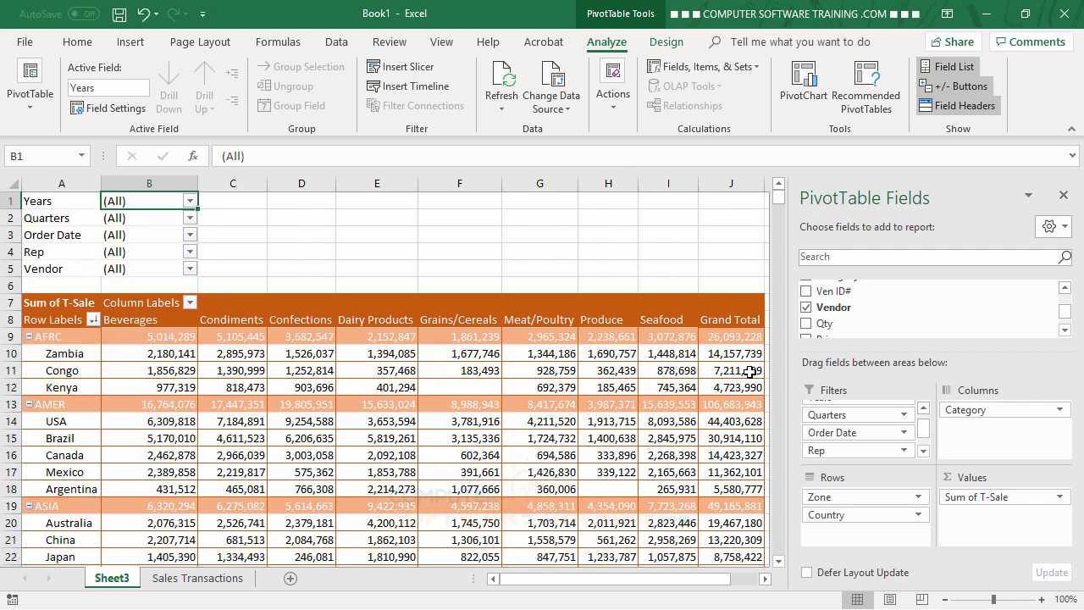
- Remove all report filter fields from the PivotTable: Quarters, Order Date, Rep, Vendor and Years
drag(835, 415, 607, 386)
drag(830, 415, 642, 403)
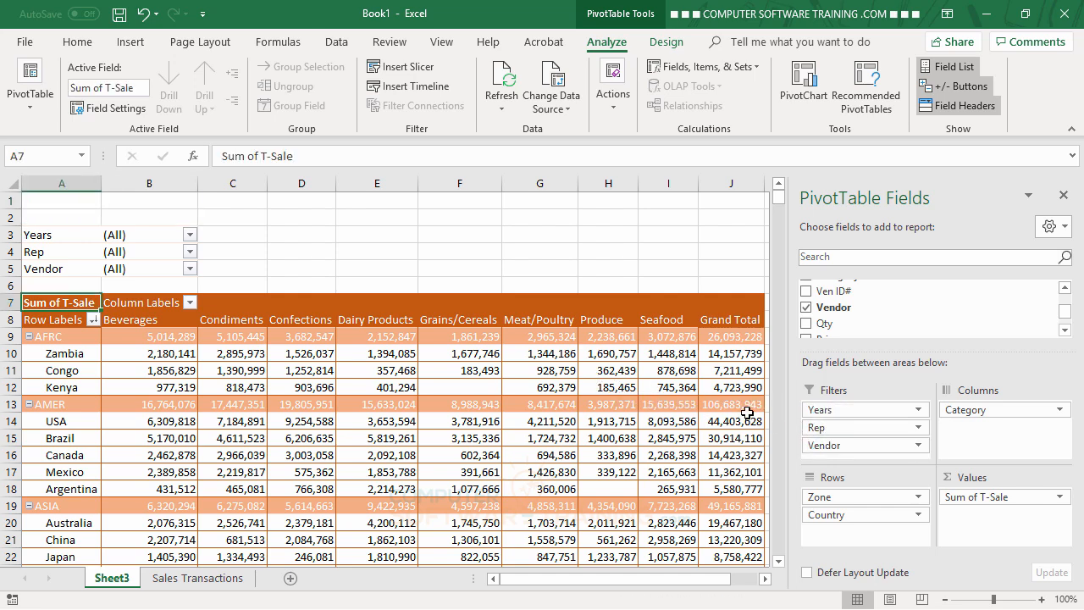
drag(820, 426, 655, 408)
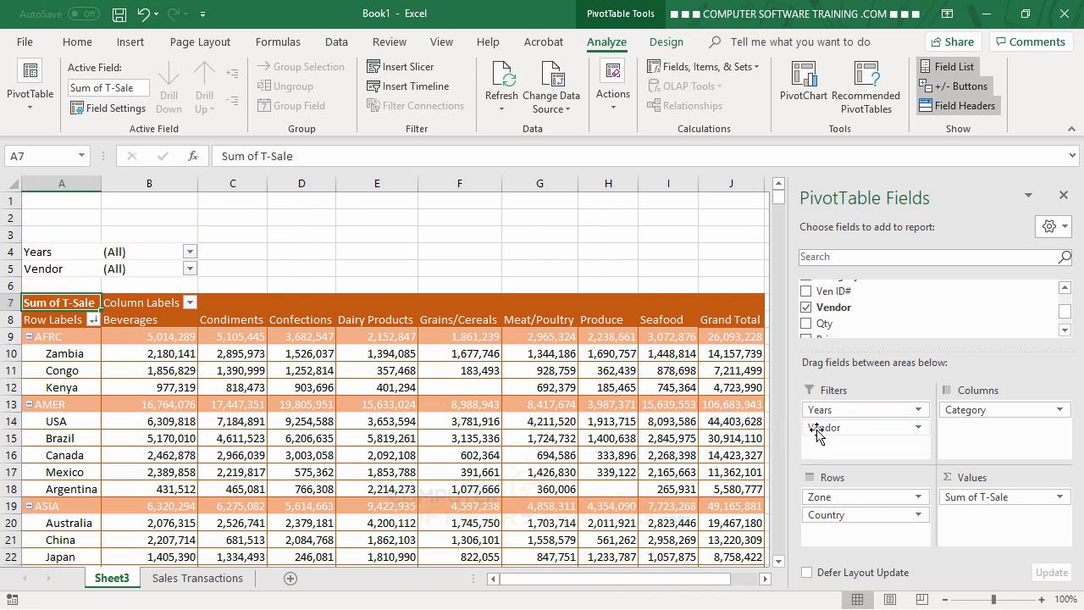
drag(817, 428, 669, 407)
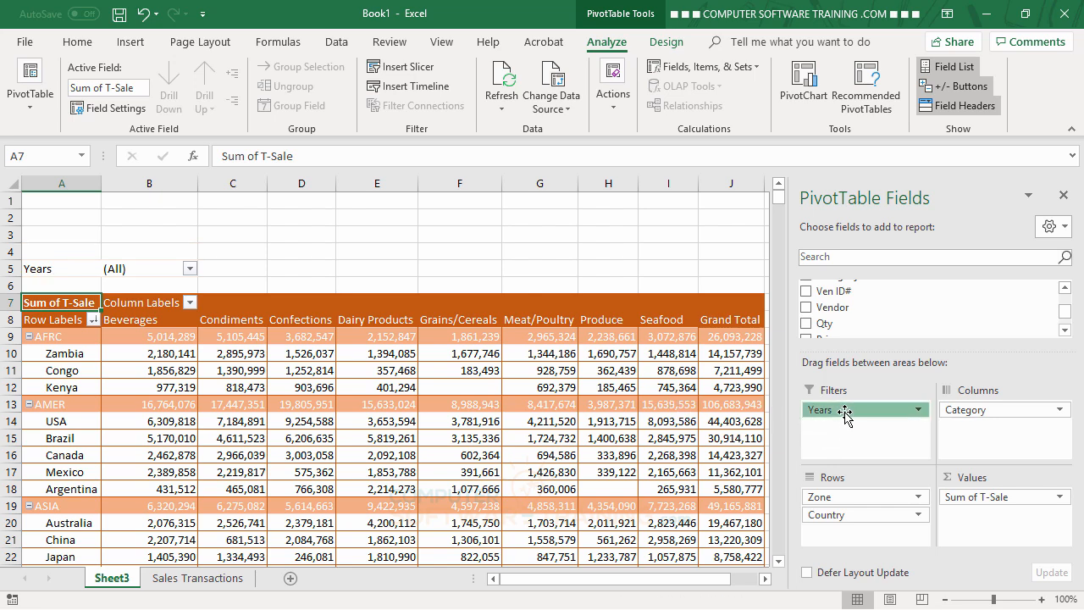
drag(818, 409, 699, 402)
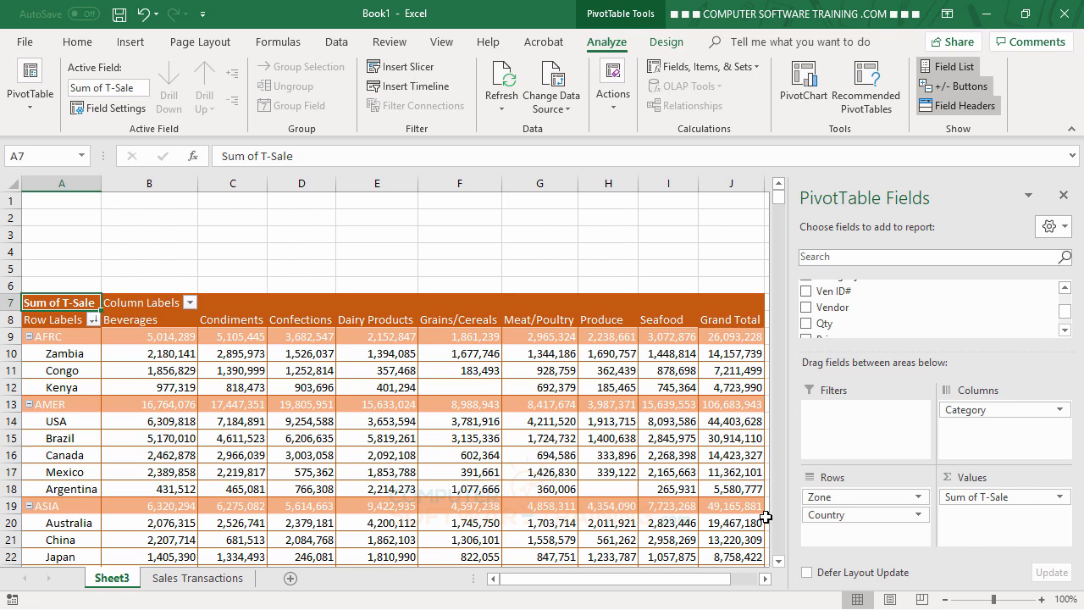
- Insert a slicer for the Zone field of the PivotTable
click(134, 367)
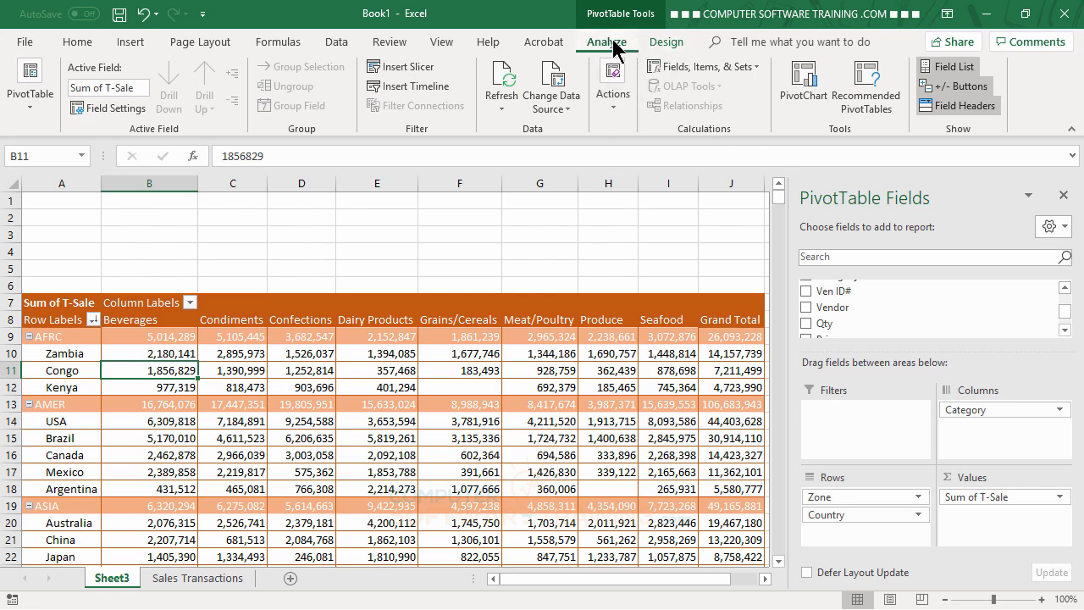
click(405, 71)
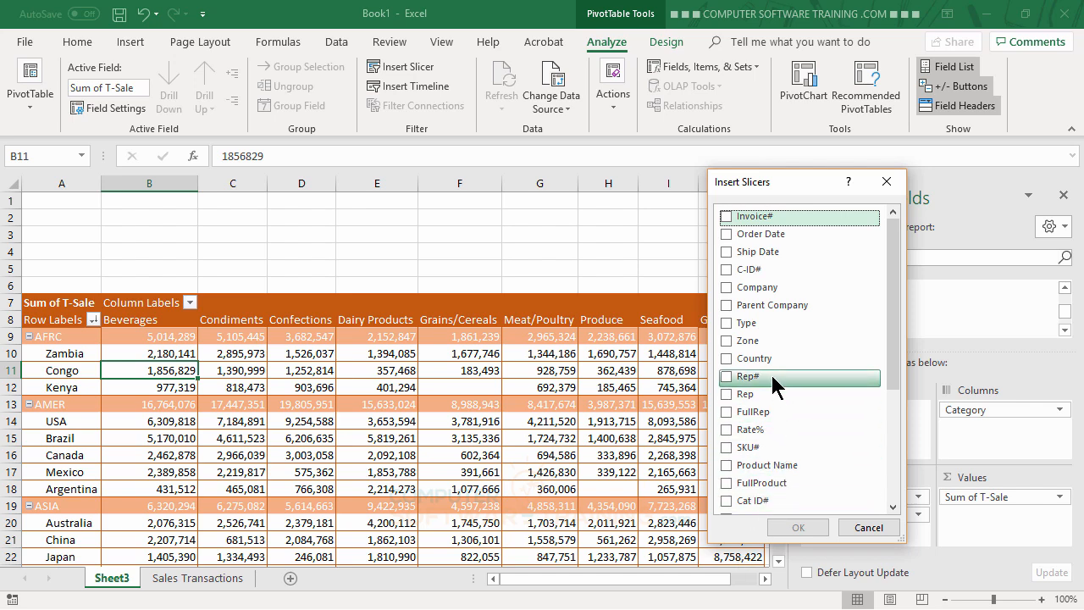
click(726, 340)
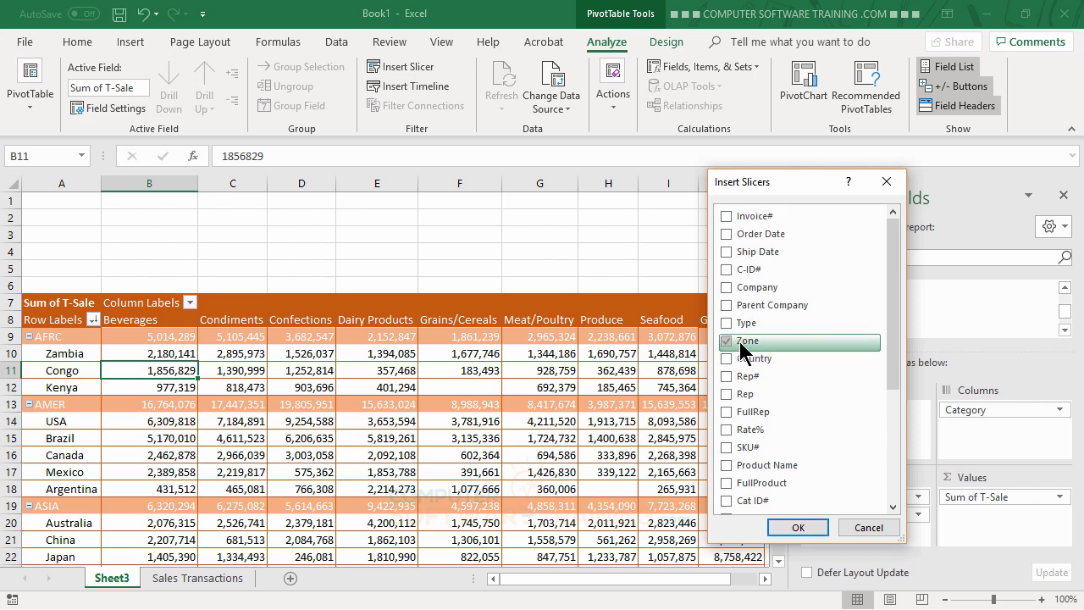
click(798, 527)
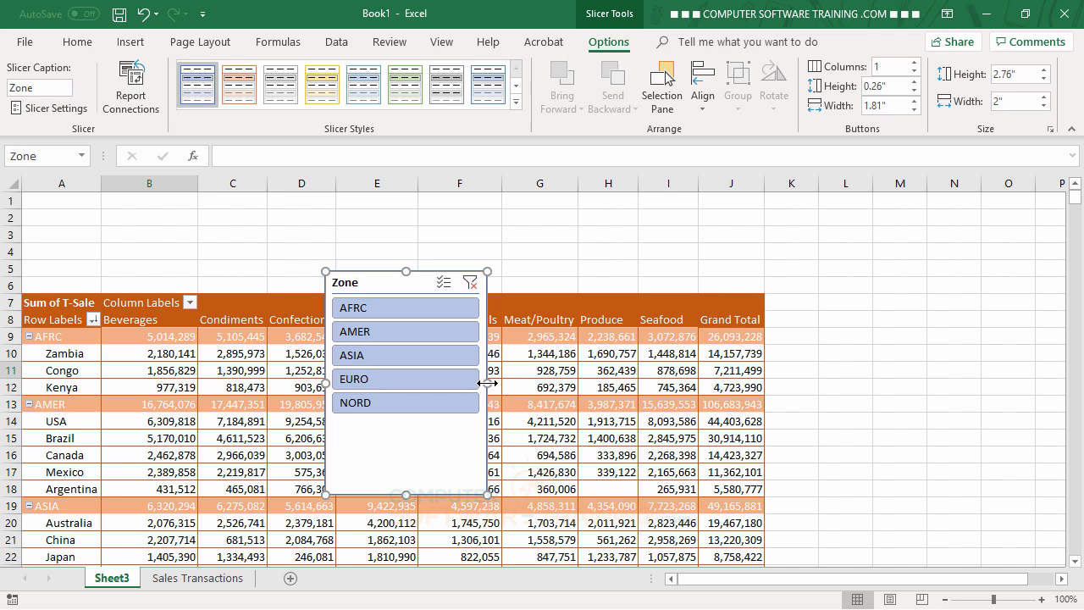
- Widen the Zone slicer to about 4.39" and arrange its buttons in 5 columns
drag(488, 382, 681, 381)
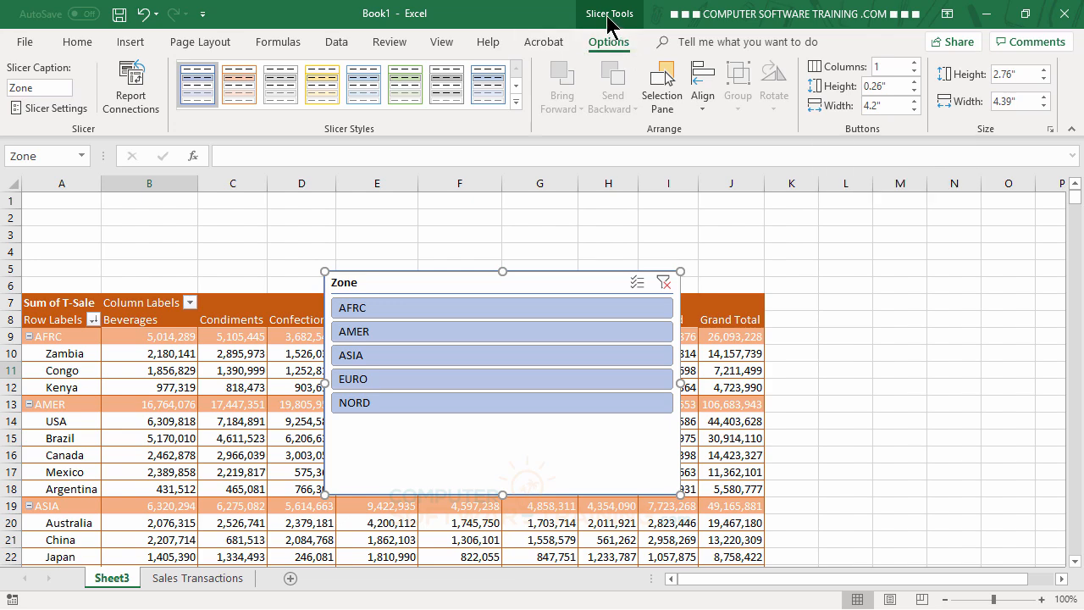
click(915, 63)
click(915, 62)
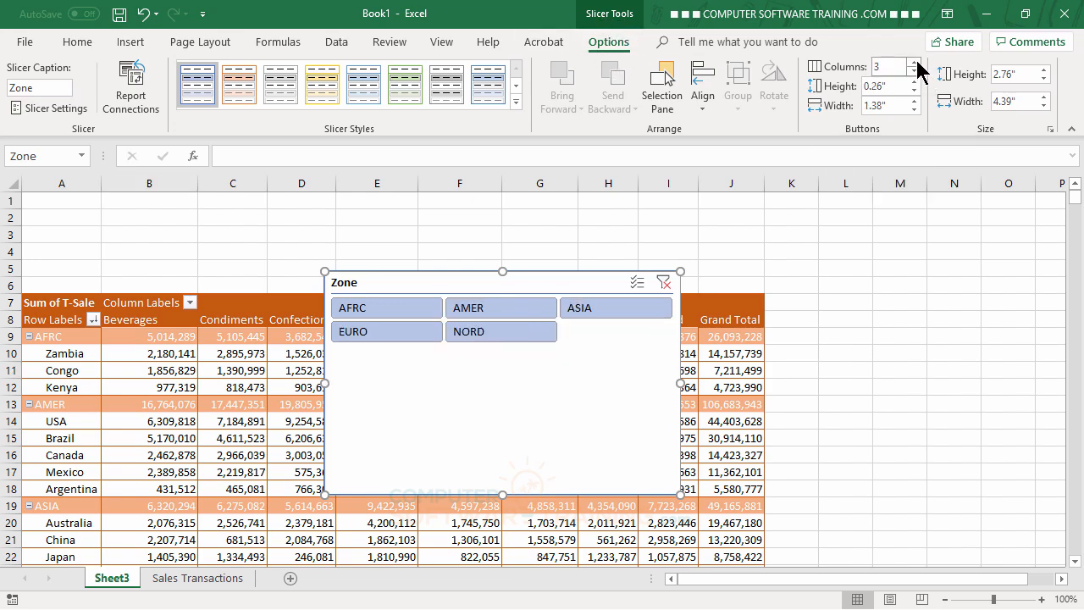
click(914, 63)
click(914, 63)
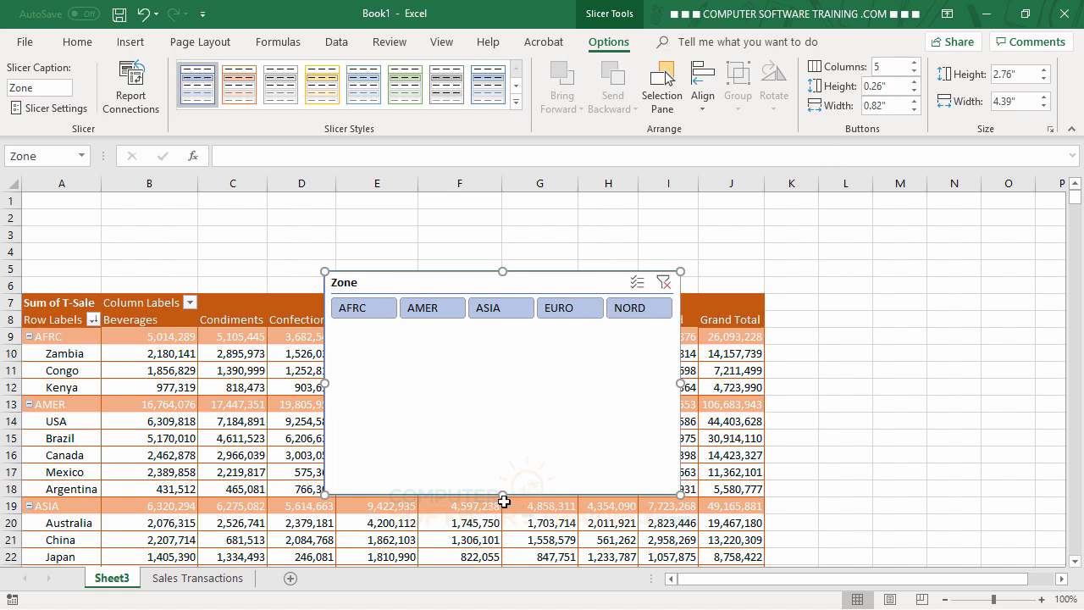
- Reduce the Zone slicer's height to about 0.88" and place it in the empty rows above the PivotTable
drag(503, 494, 503, 341)
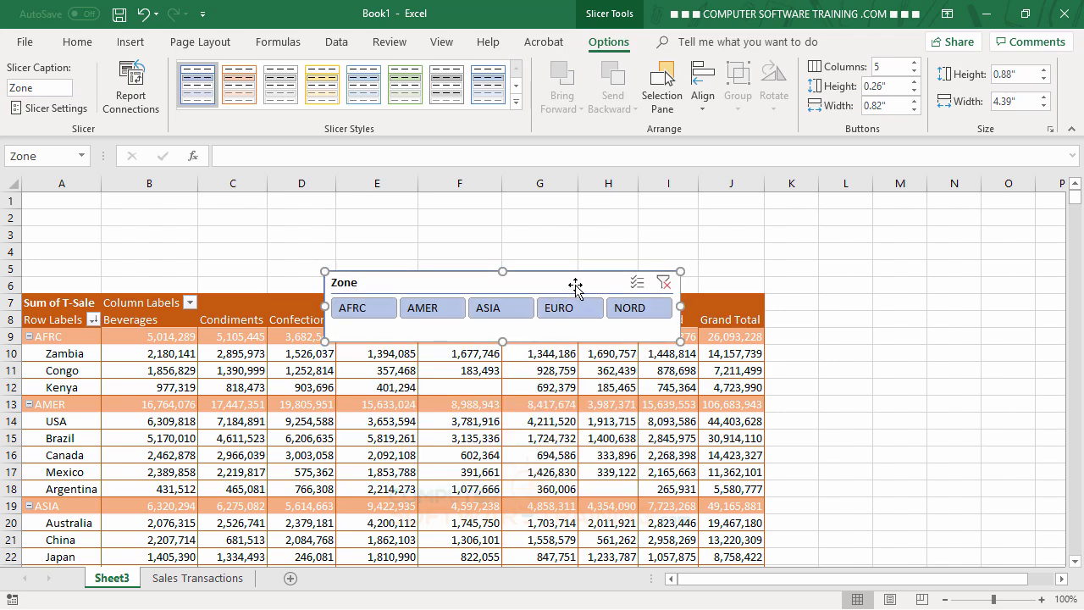
drag(575, 286, 282, 221)
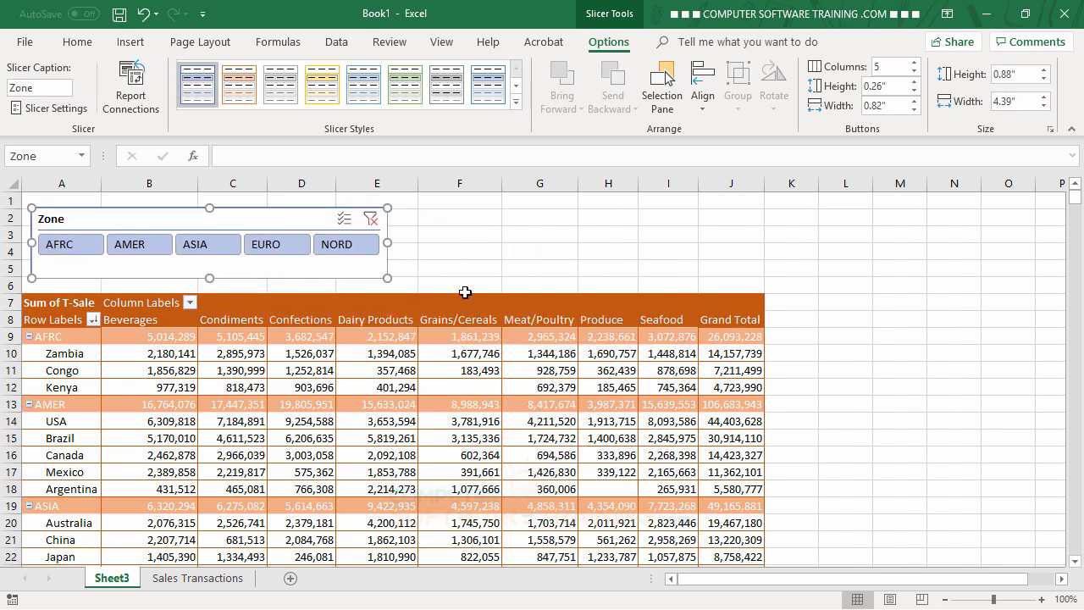
click(901, 322)
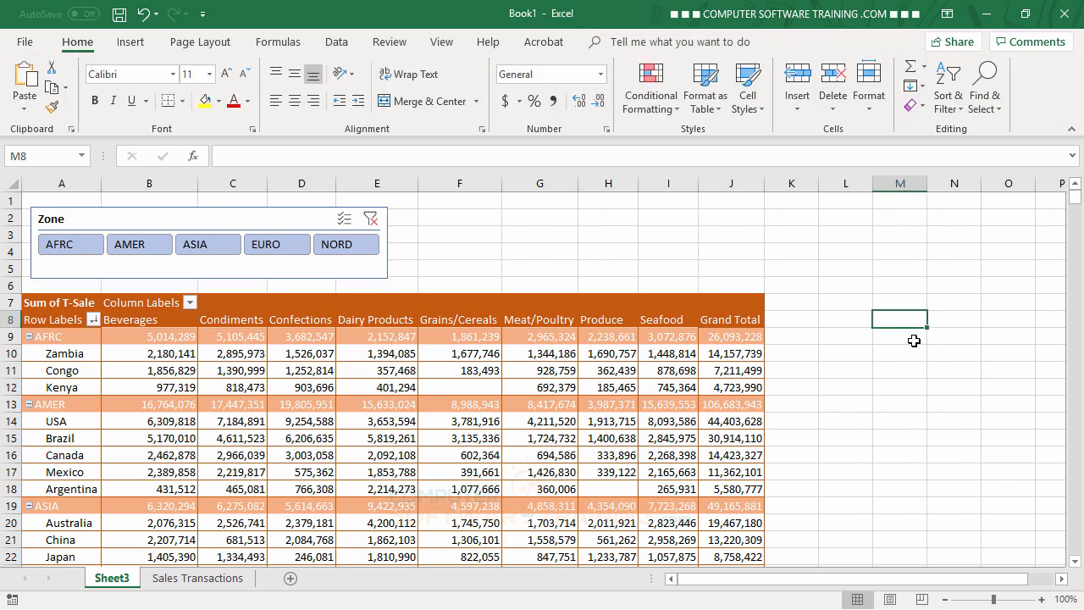
- Filter the PivotTable with the Zone slicer to AFRC, ASIA and NORD, and select the ASIA row label
click(68, 254)
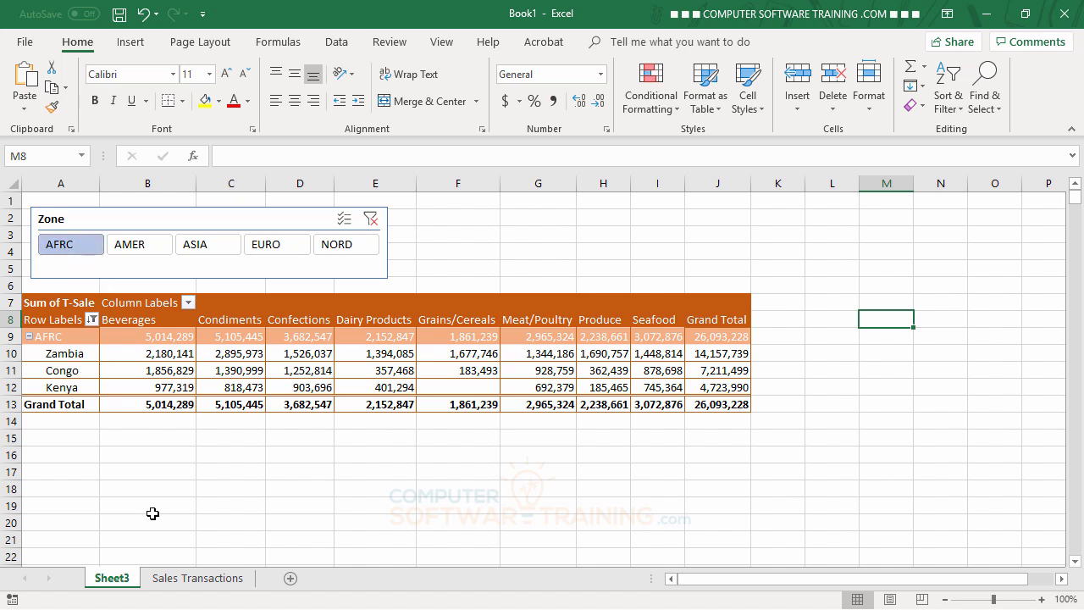
ctrl+click(201, 248)
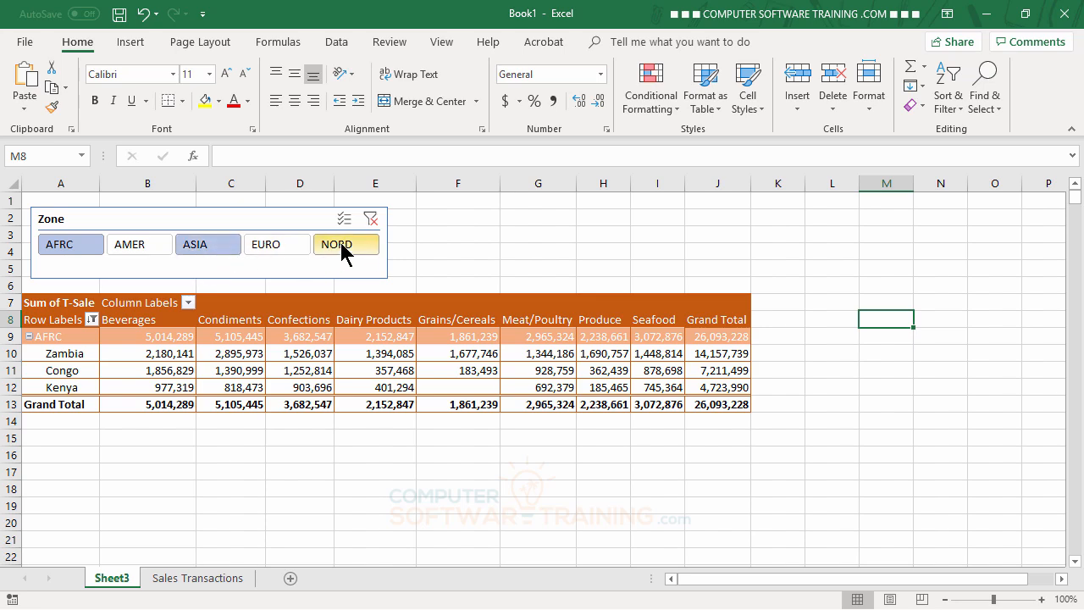
ctrl+click(345, 246)
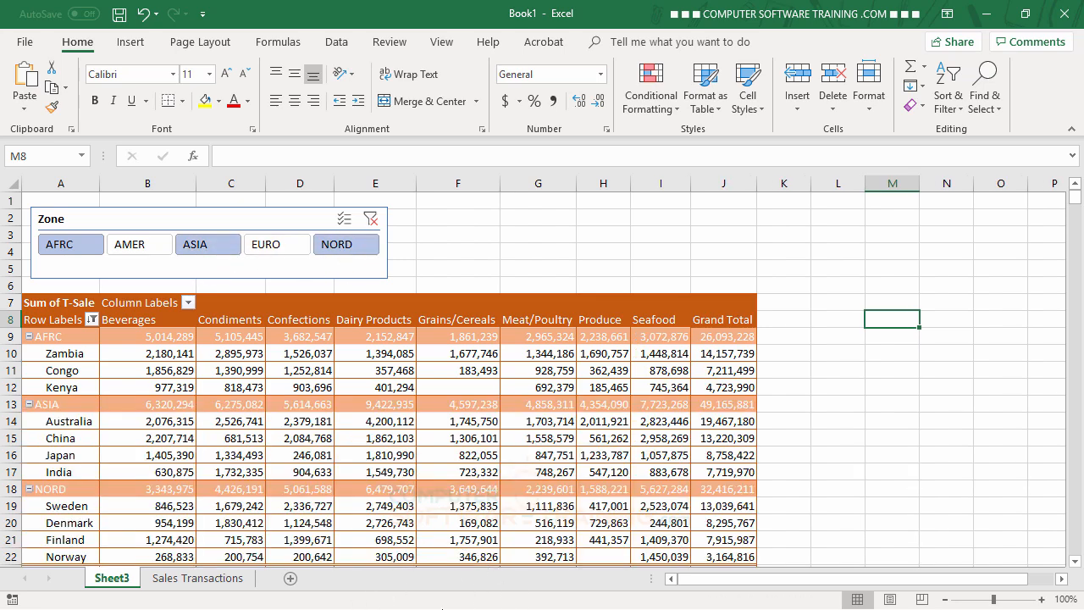
scroll(795, 461, down, 2)
scroll(794, 460, up, 2)
click(52, 409)
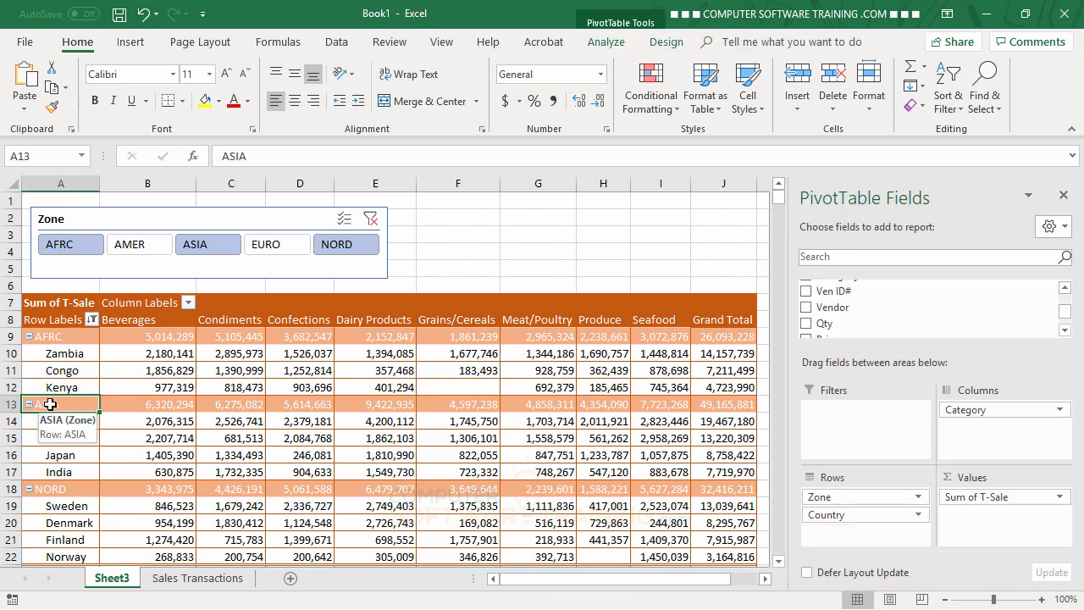
- Clear the Zone filter from the PivotTable's row labels and delete the Zone slicer
click(92, 320)
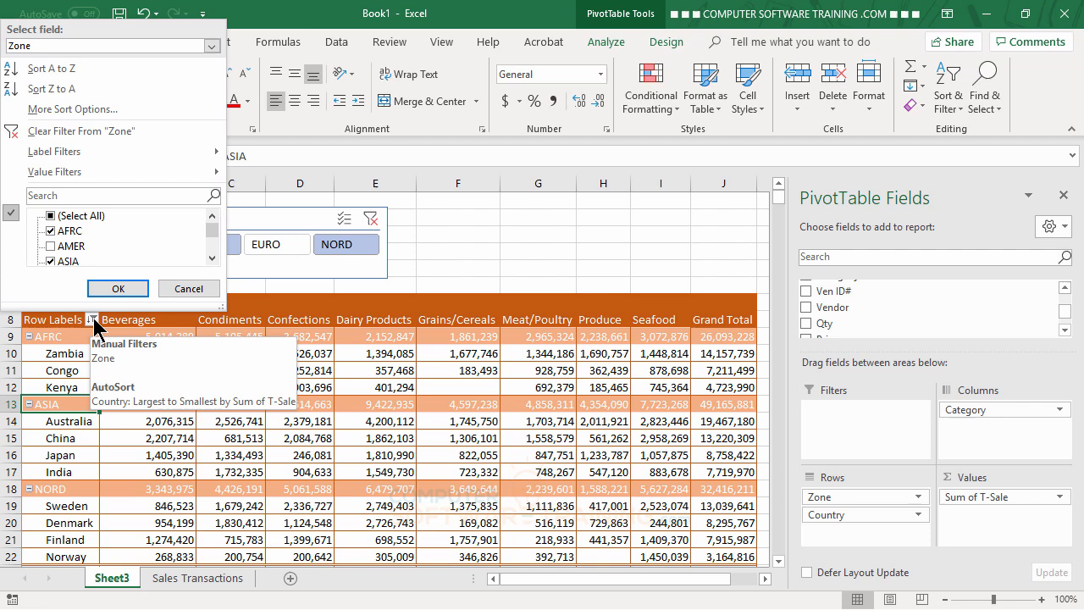
click(213, 259)
click(213, 260)
click(212, 259)
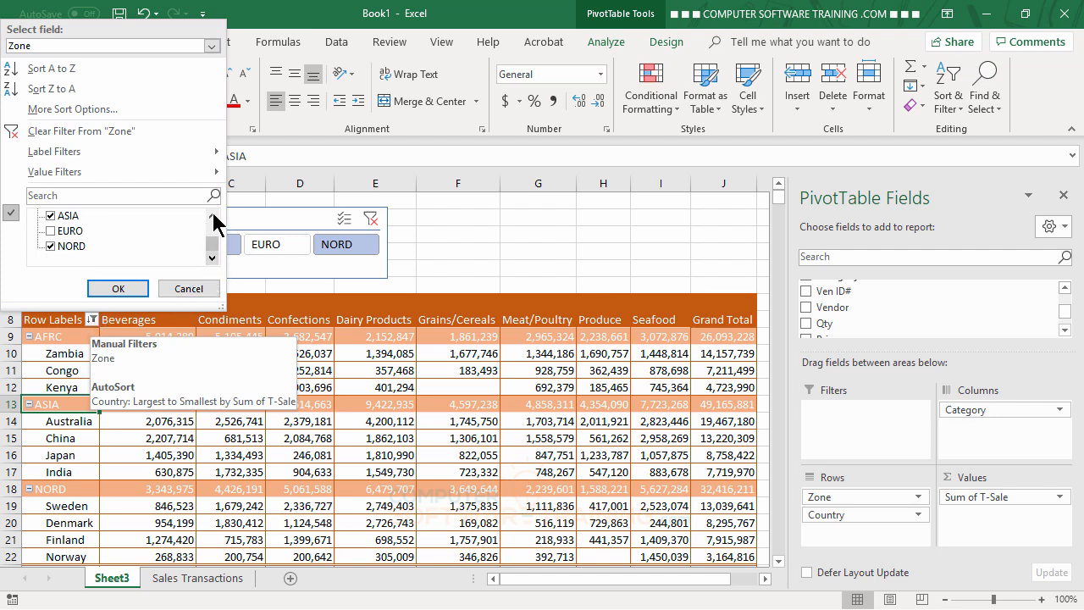
click(213, 217)
click(213, 216)
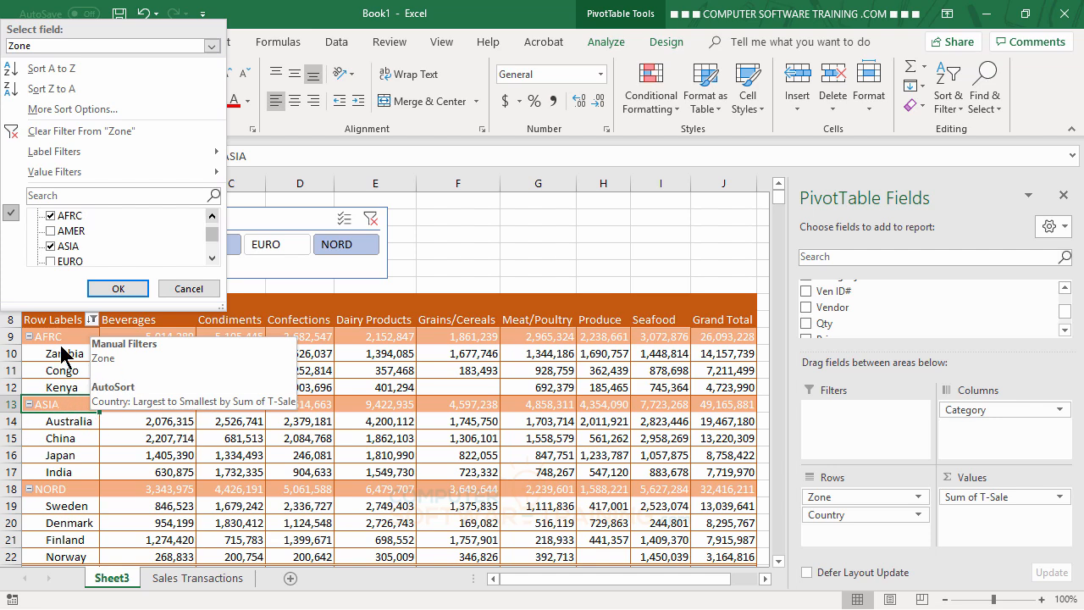
click(70, 131)
scroll(124, 505, down, 4)
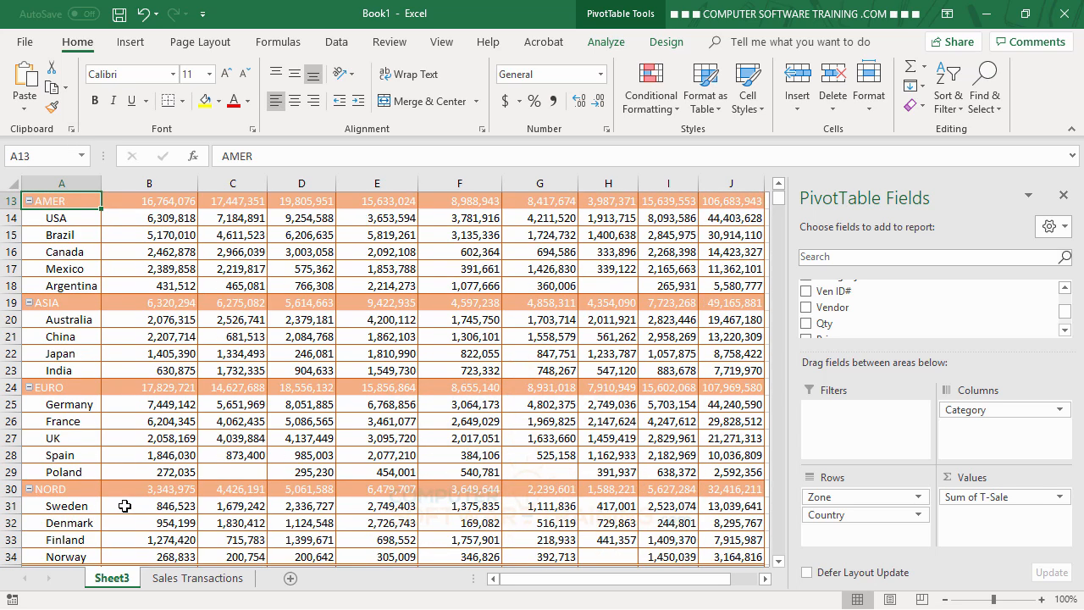
scroll(125, 505, up, 4)
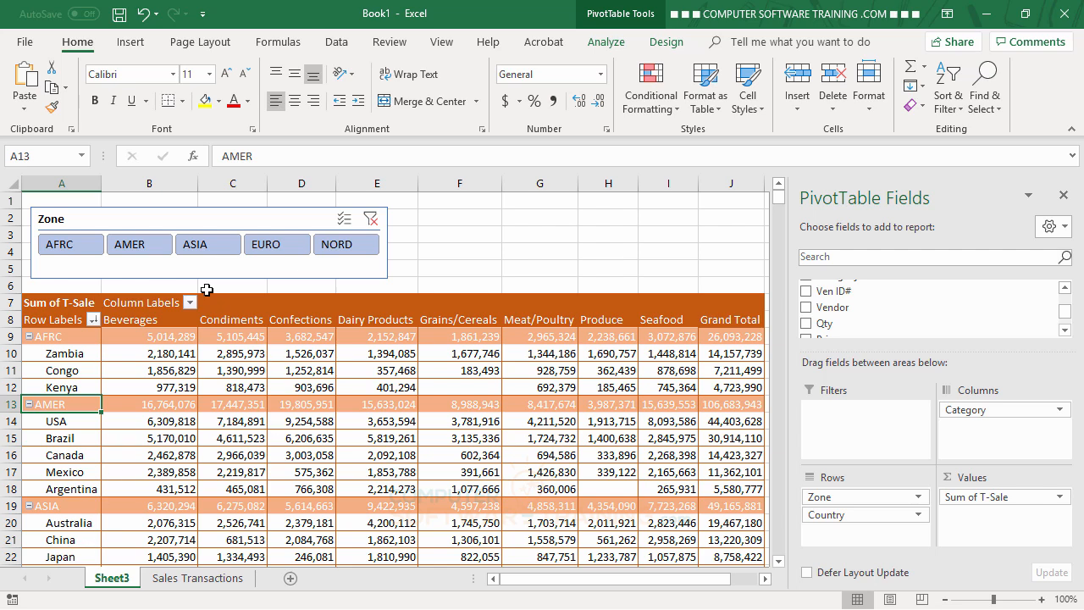
click(181, 220)
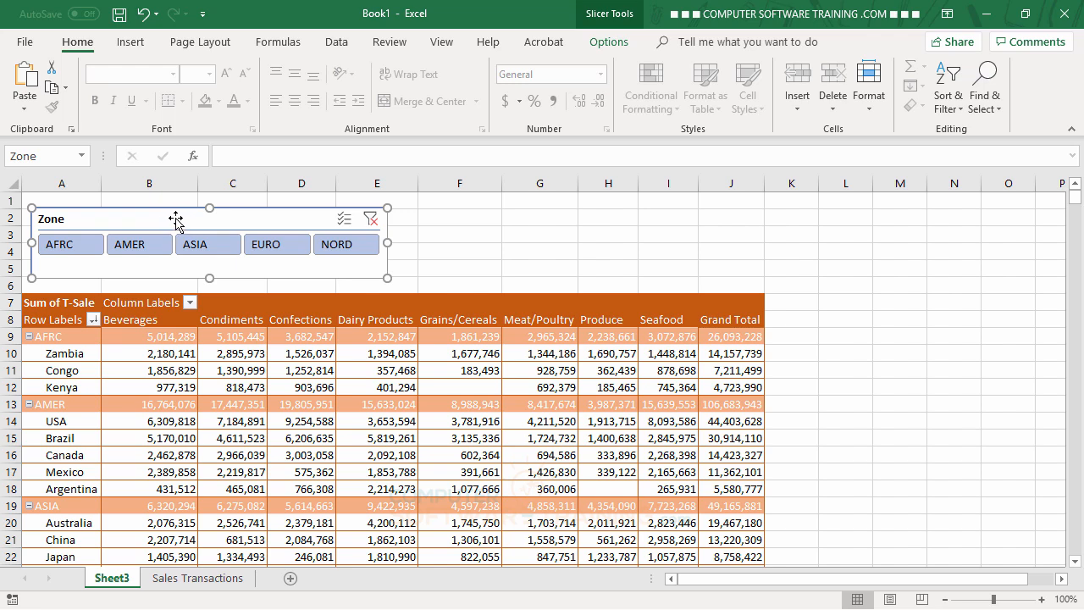
key(Delete)
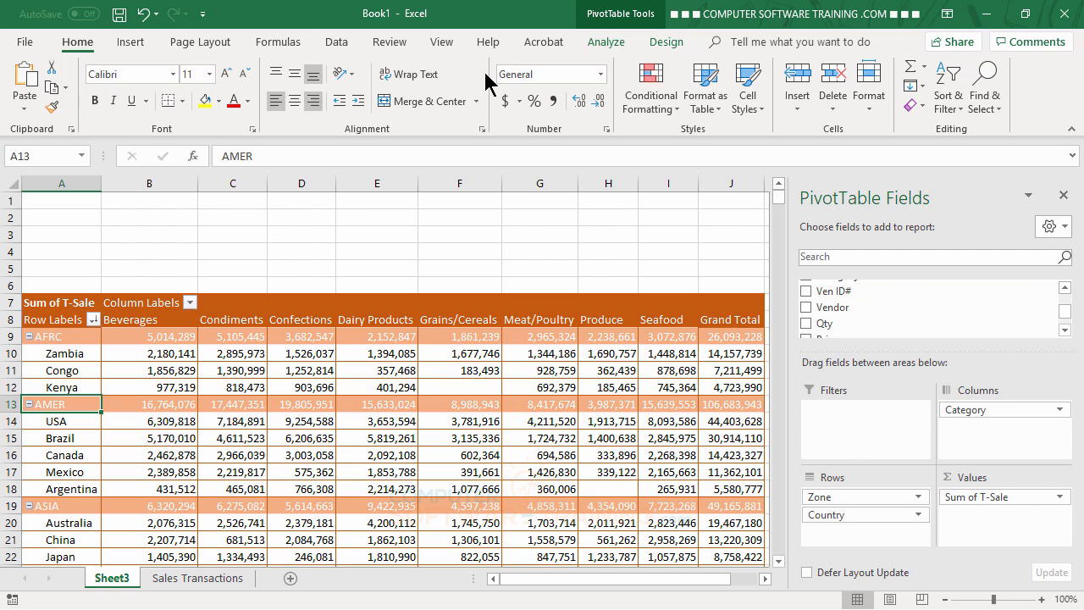
- Insert slicers for the Rep, Vendor and Years fields of the PivotTable
click(608, 44)
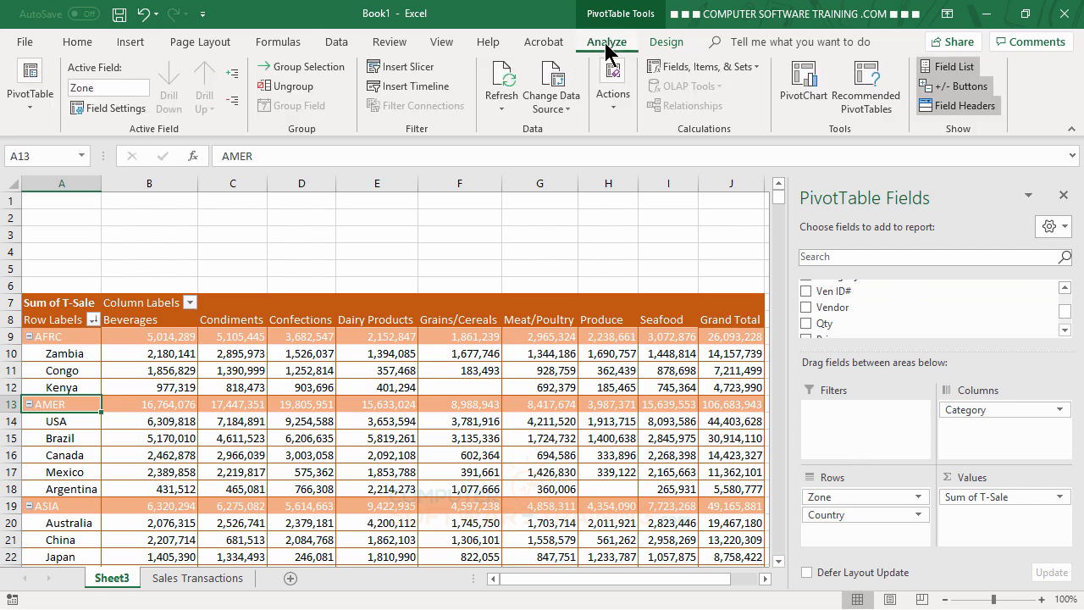
click(404, 68)
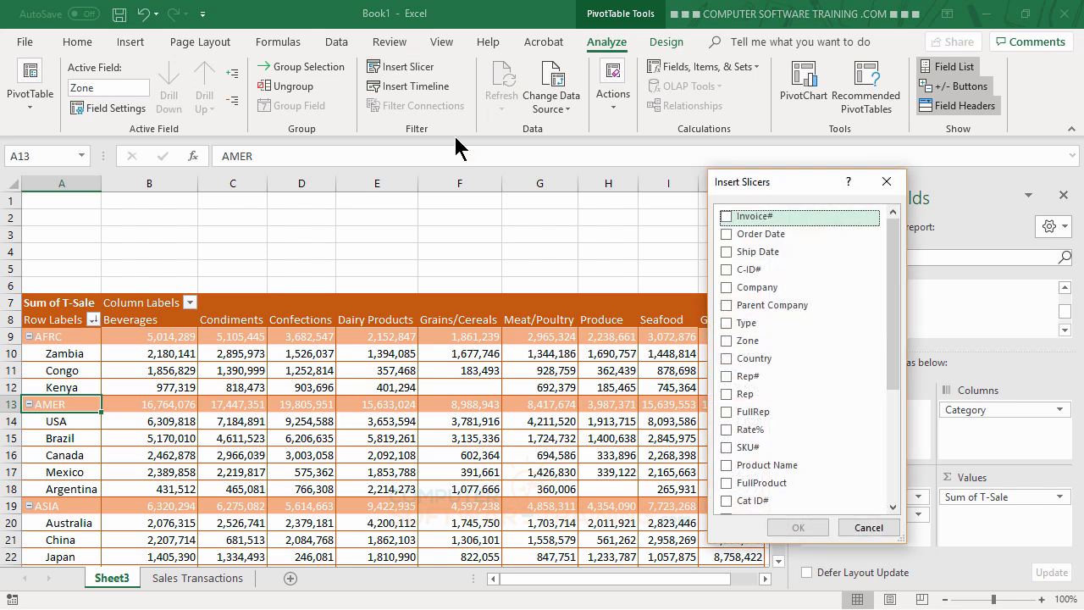
click(730, 394)
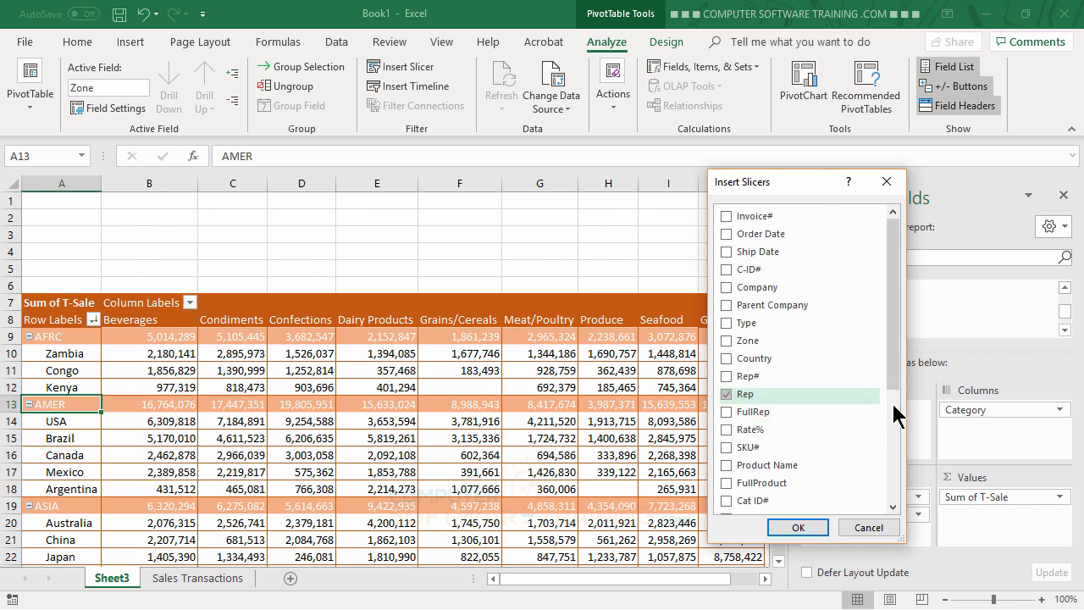
scroll(894, 407, down, 4)
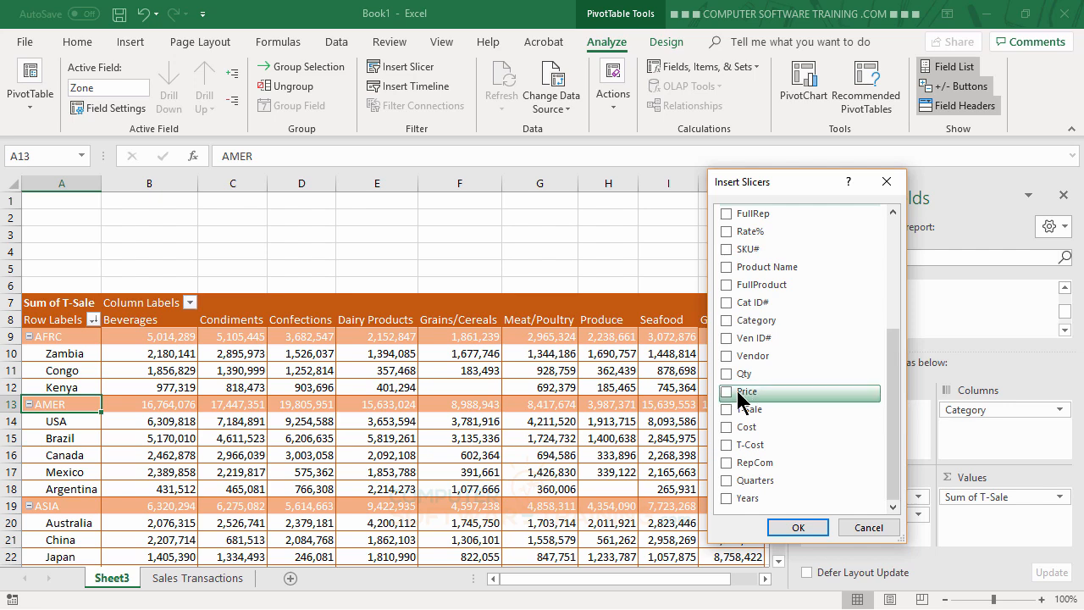
click(726, 355)
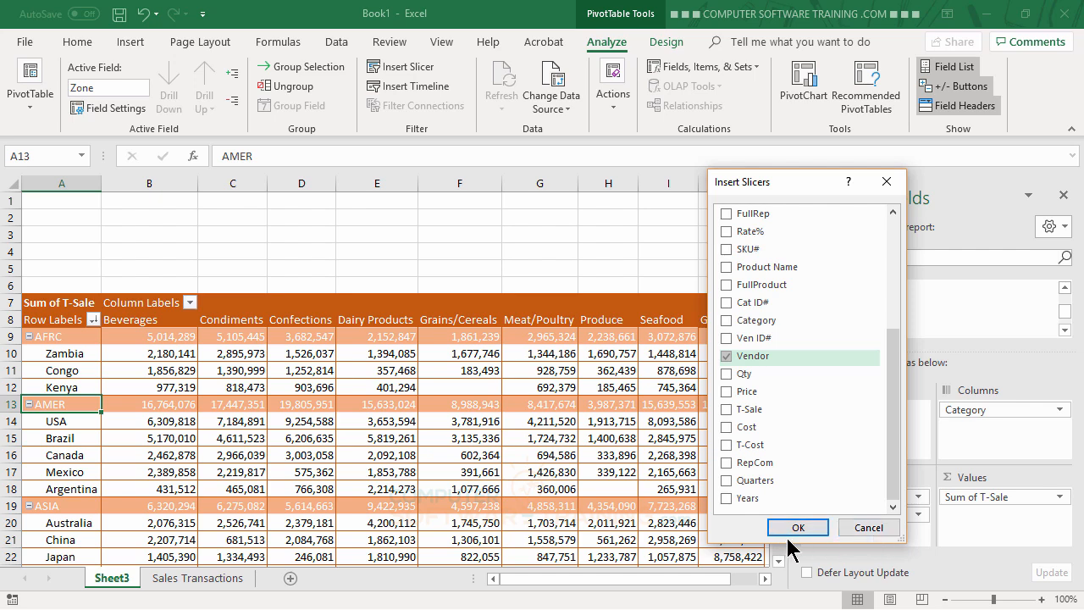
click(727, 498)
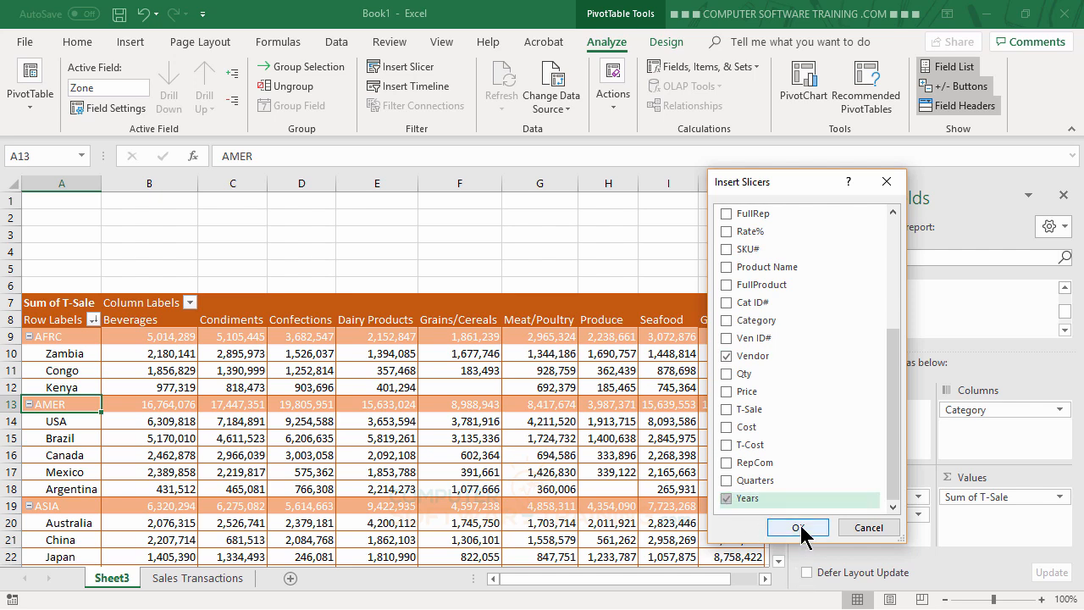
click(798, 528)
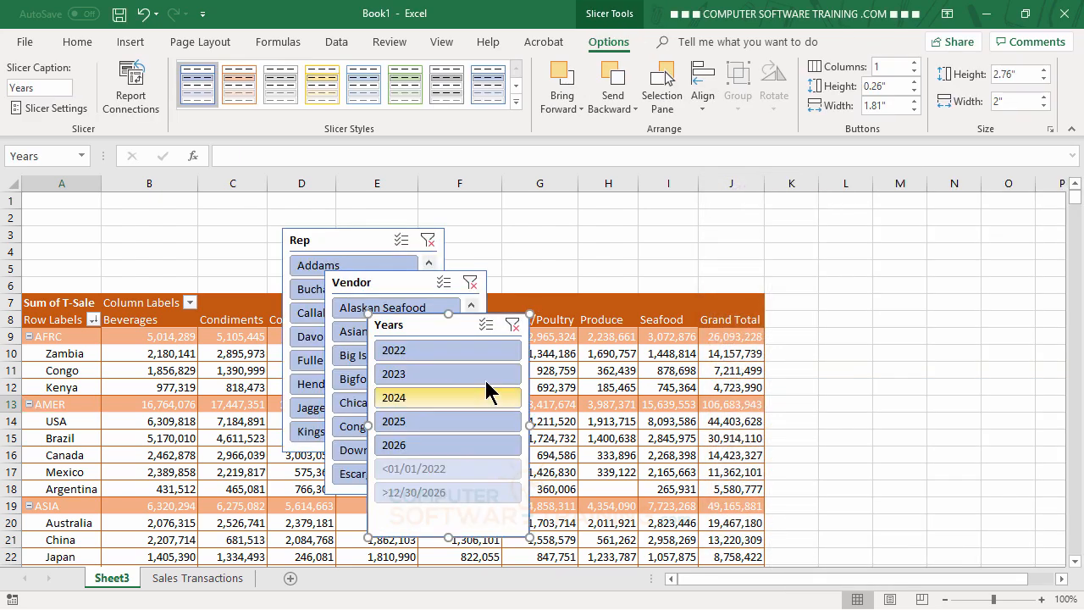
- Separate the Years and Vendor slicers, placing Vendor beside the PivotTable at about 4.28" by 3.19" with its buttons in 2 columns
drag(423, 327, 677, 373)
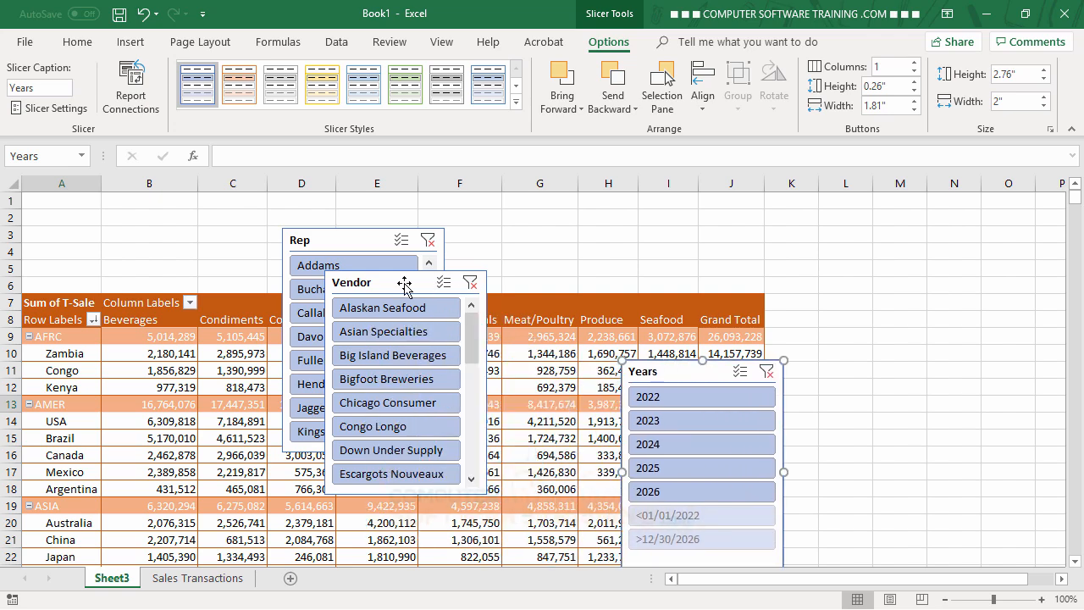
drag(404, 286, 854, 214)
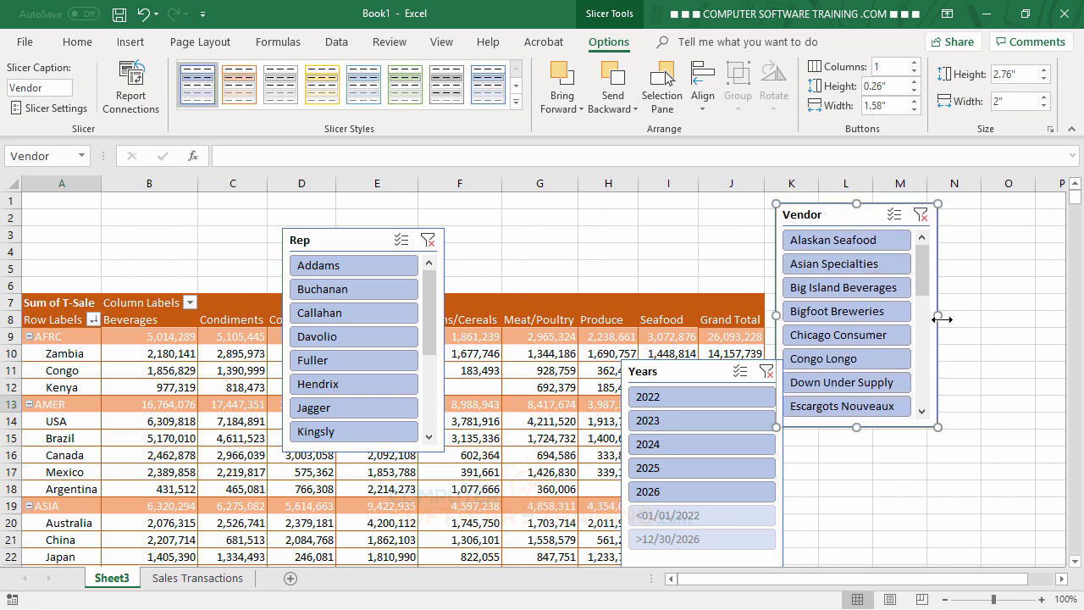
drag(857, 428, 859, 551)
drag(939, 378, 1034, 378)
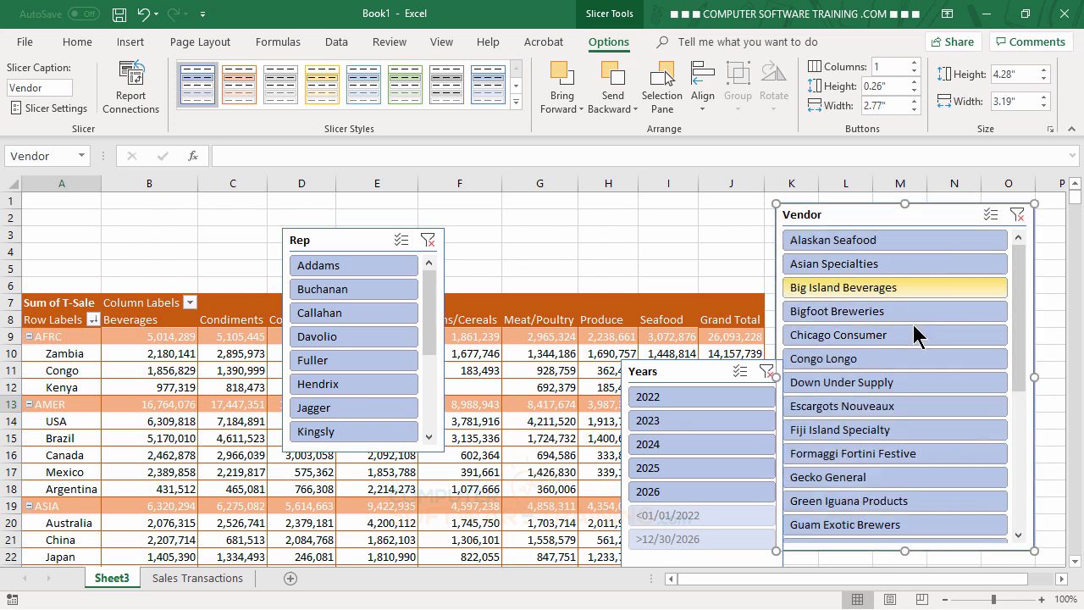
click(914, 63)
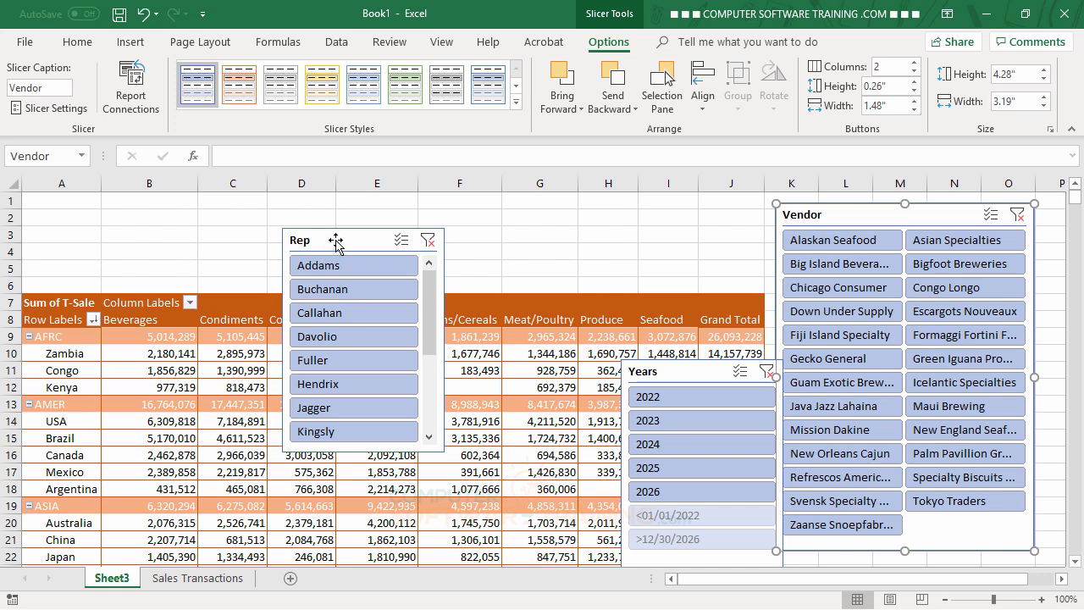
- Widen the Rep slicer to about 4.64" and arrange its buttons in 5 columns
drag(323, 239, 123, 218)
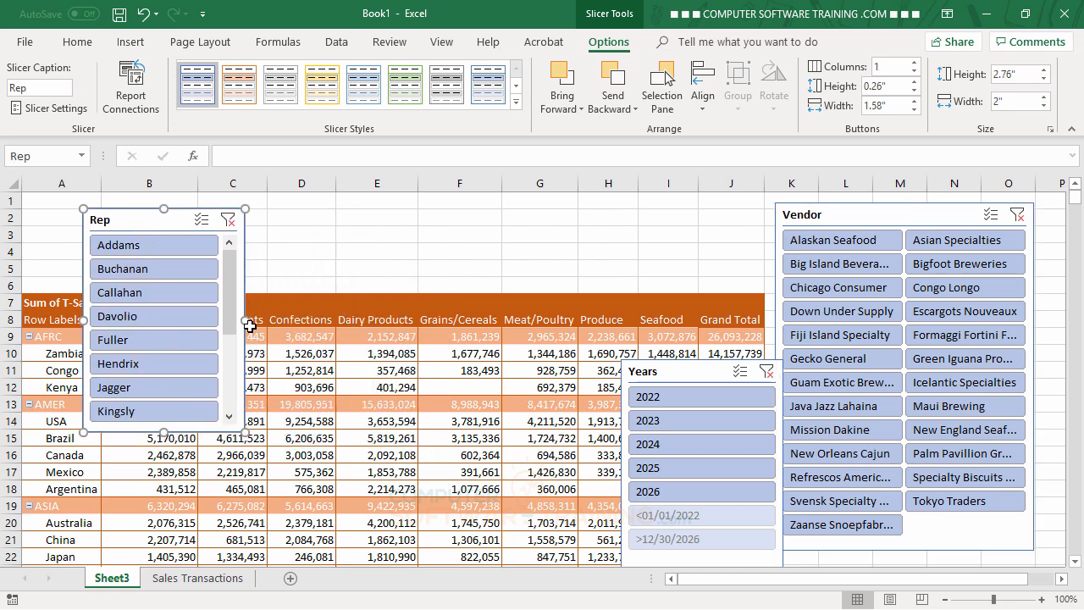
drag(245, 320, 458, 320)
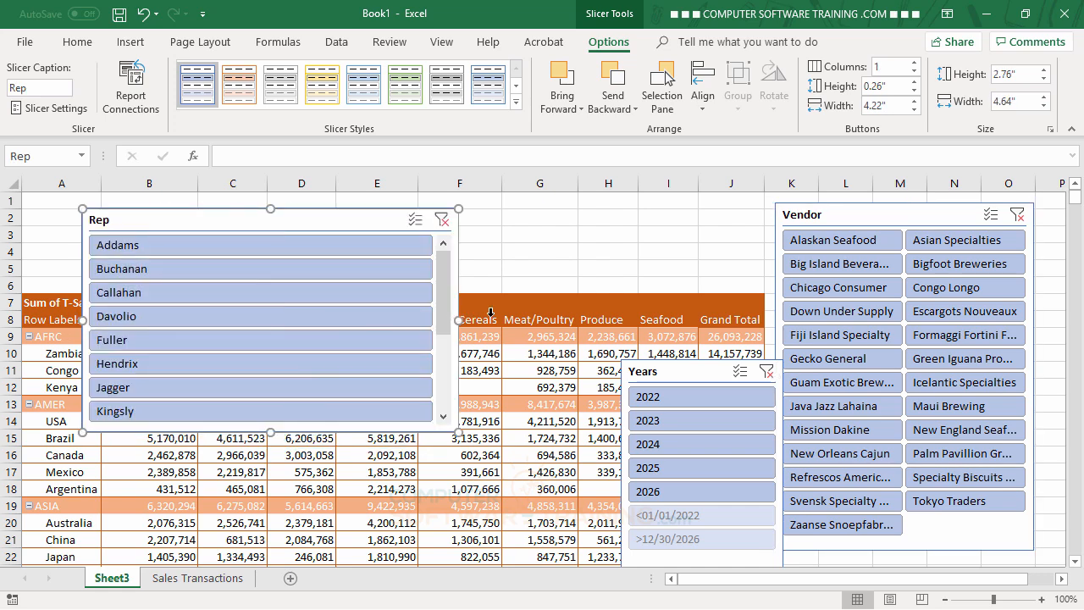
click(914, 63)
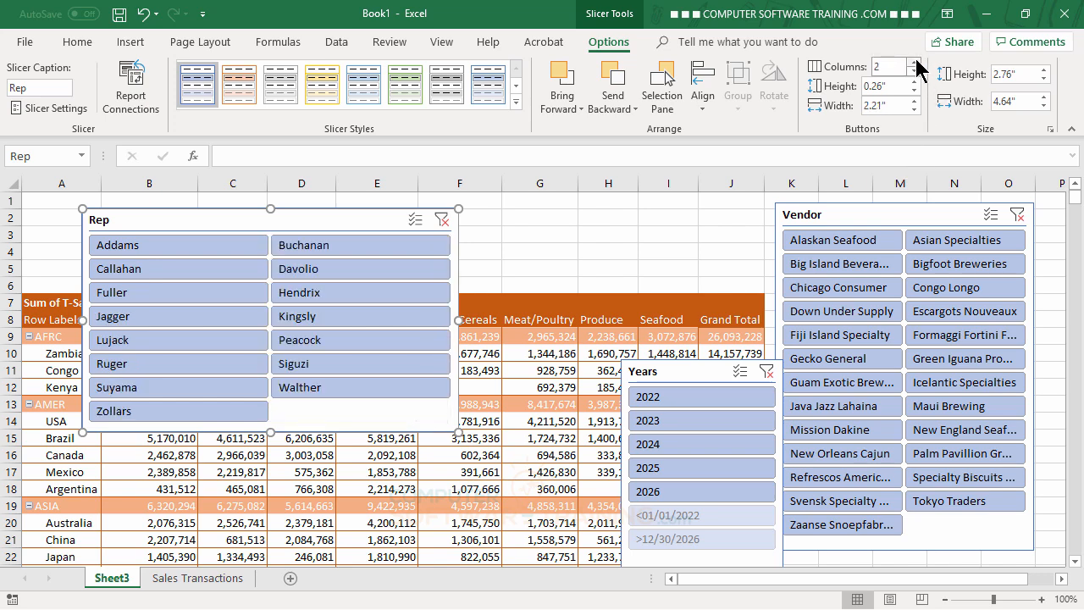
click(915, 62)
click(915, 63)
click(915, 63)
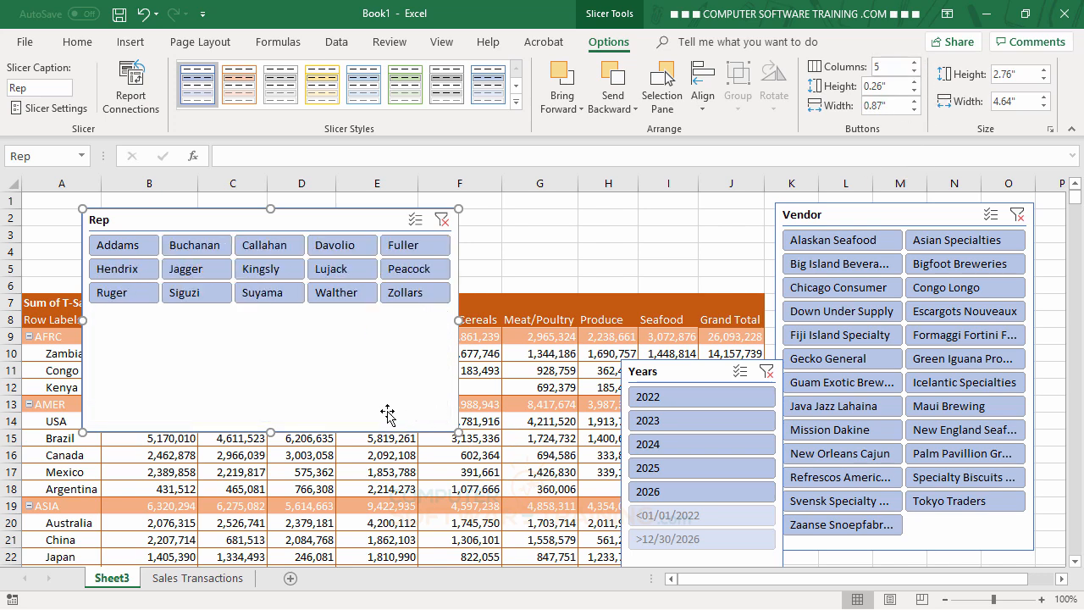
- Reduce the Rep slicer's height to about 1.32", place it above the PivotTable from column A, and set its buttons to 6 columns
drag(271, 432, 269, 315)
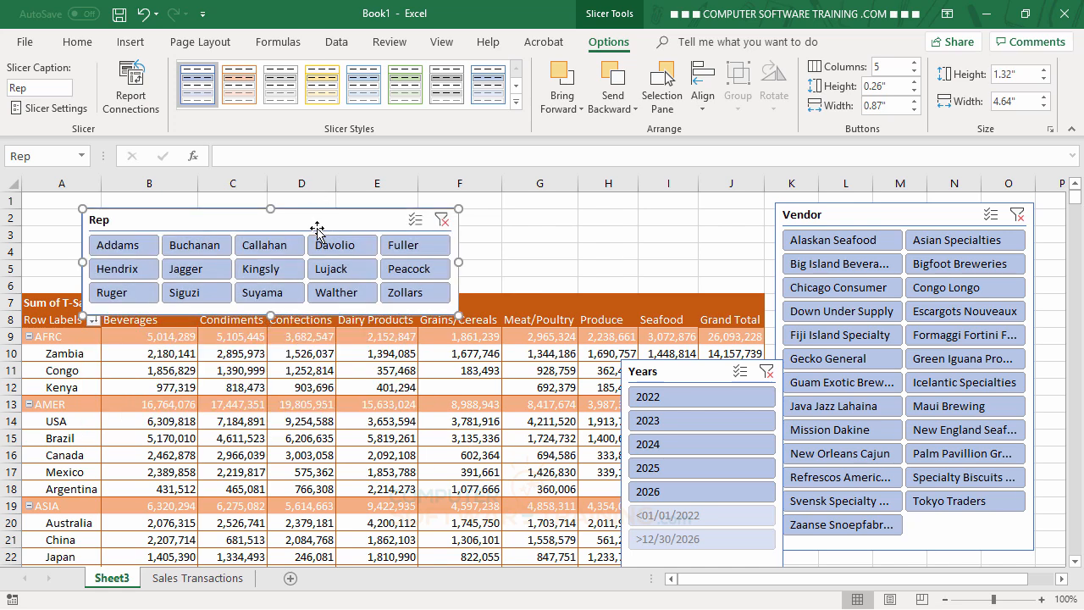
drag(317, 222, 247, 211)
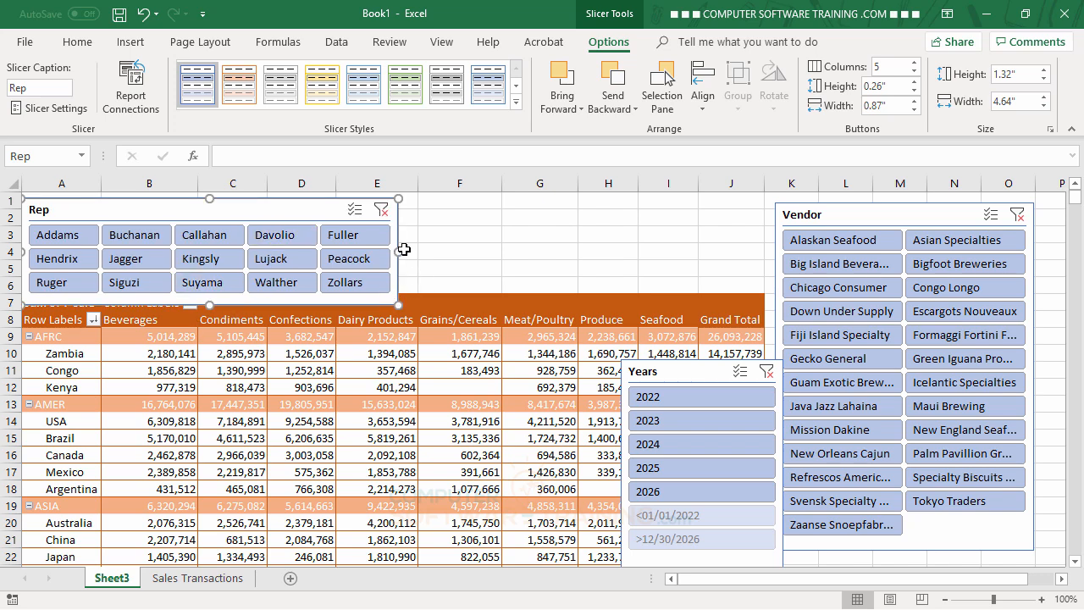
click(915, 63)
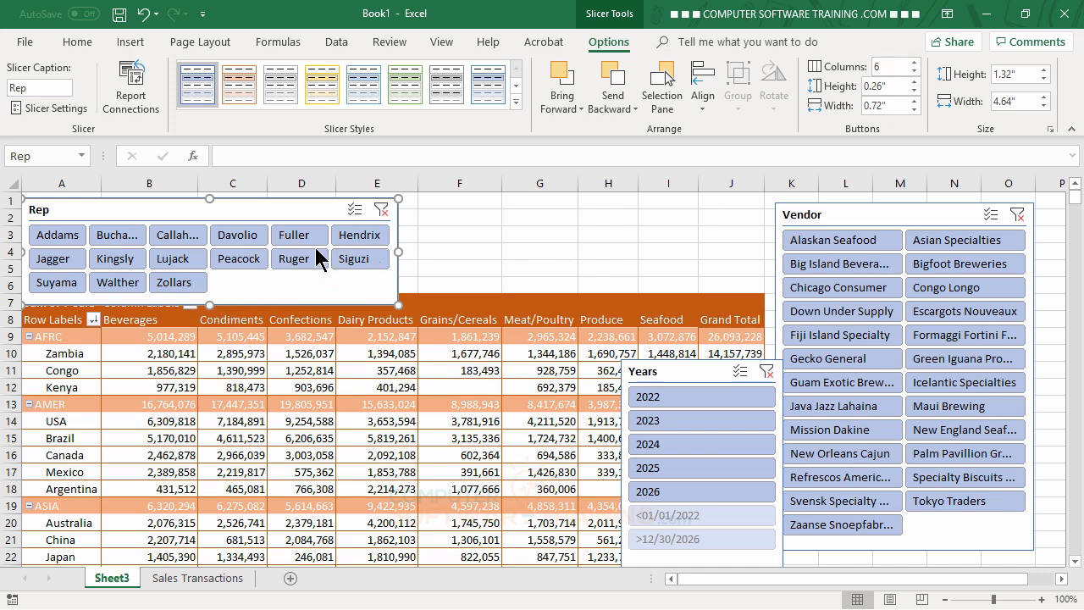
- Insert an empty sheet row at row 5 to make room for the slicers above the PivotTable
click(7, 268)
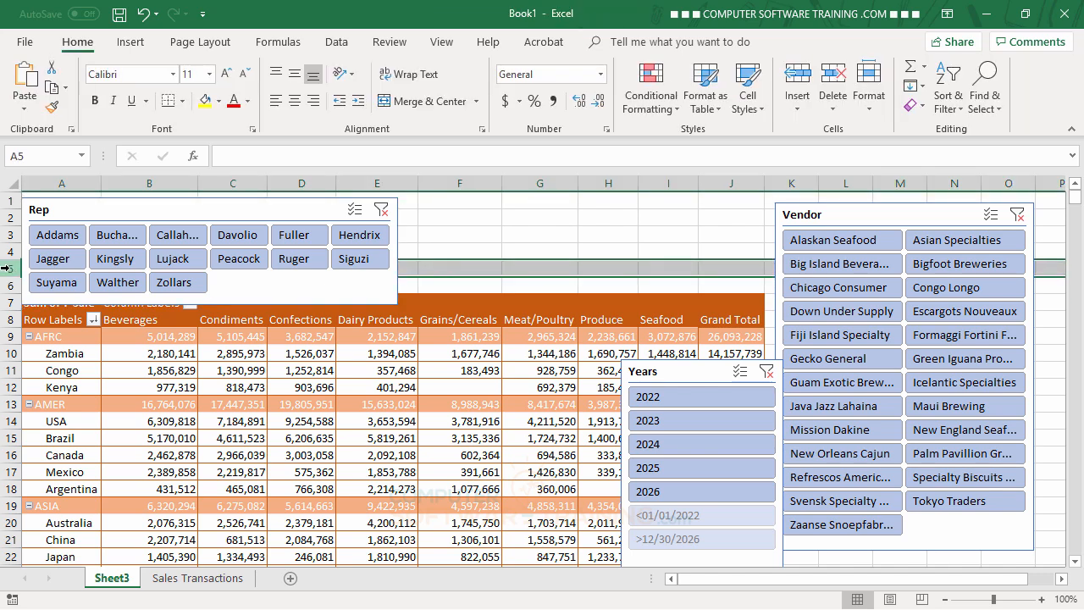
right_click(7, 269)
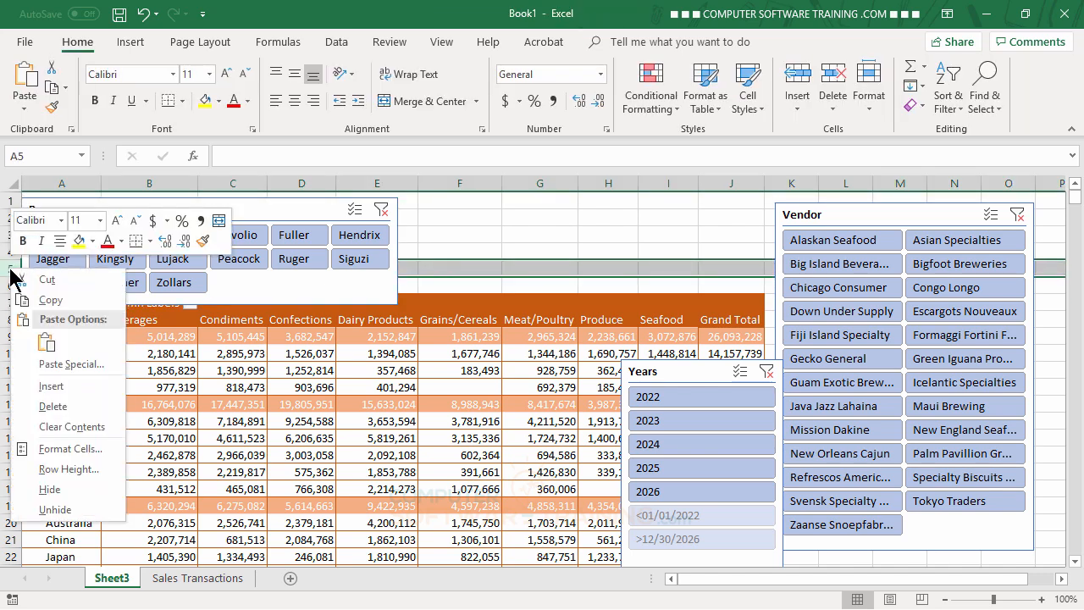
click(49, 386)
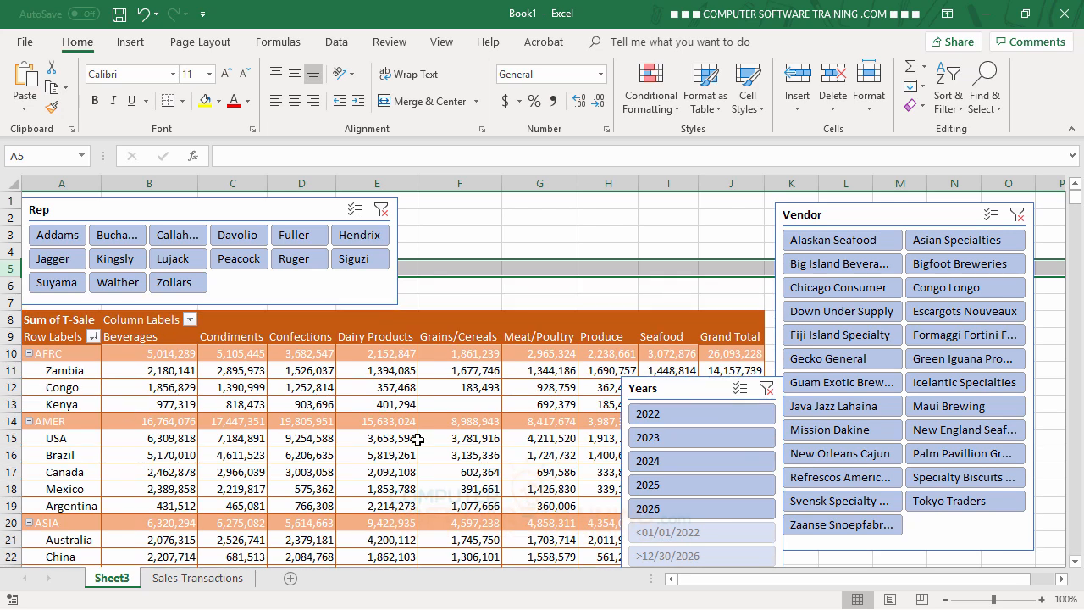
click(527, 229)
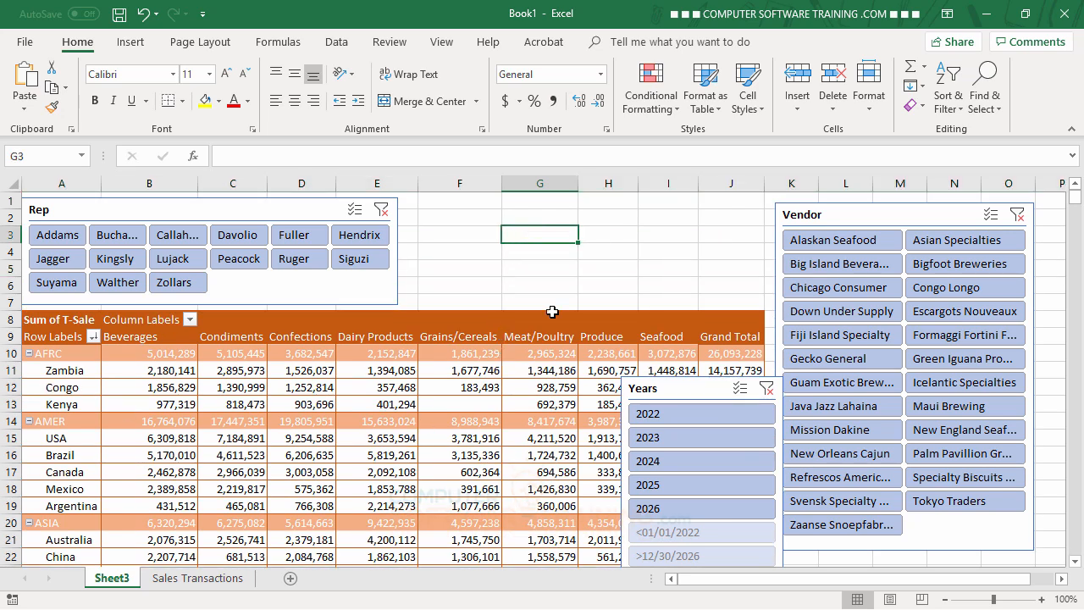
- Place the Years slicer beside the Rep slicer, with its buttons in 3 columns and a height of about 1.3"
drag(669, 390, 456, 209)
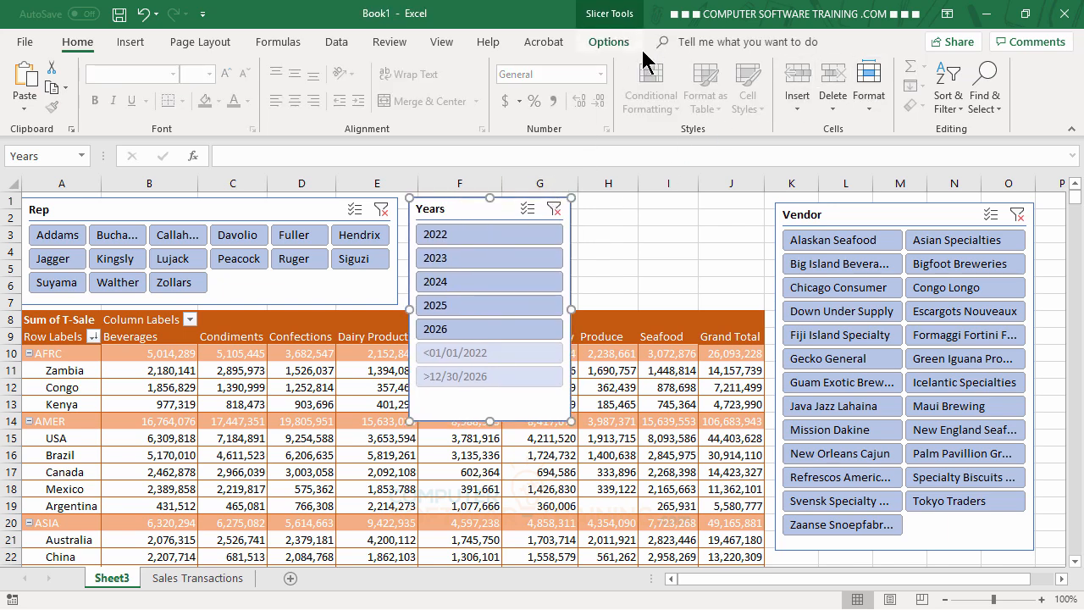
click(609, 46)
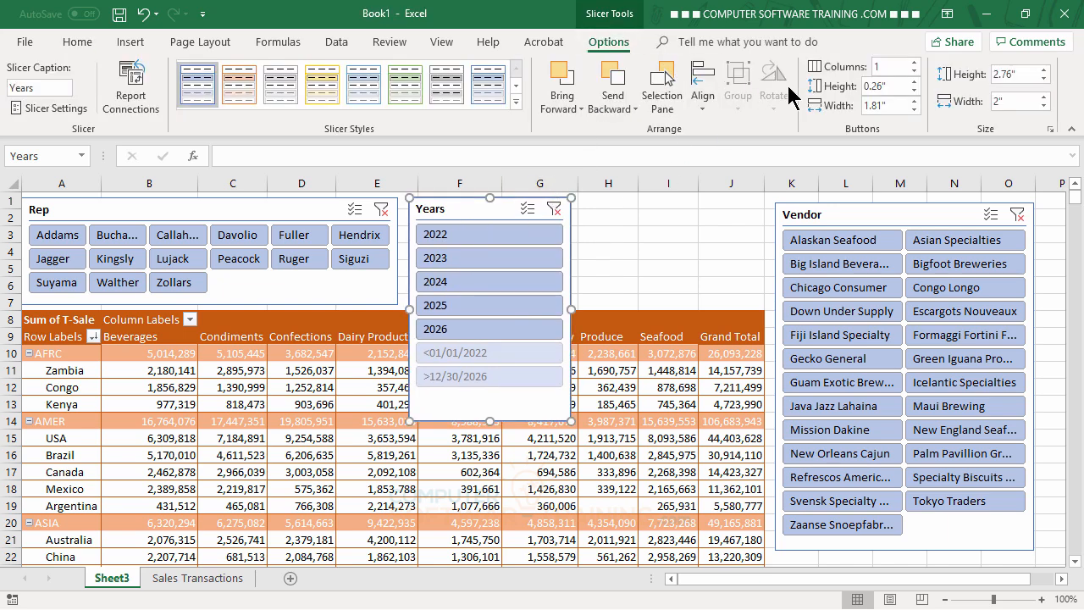
click(914, 63)
click(913, 63)
click(914, 63)
click(915, 72)
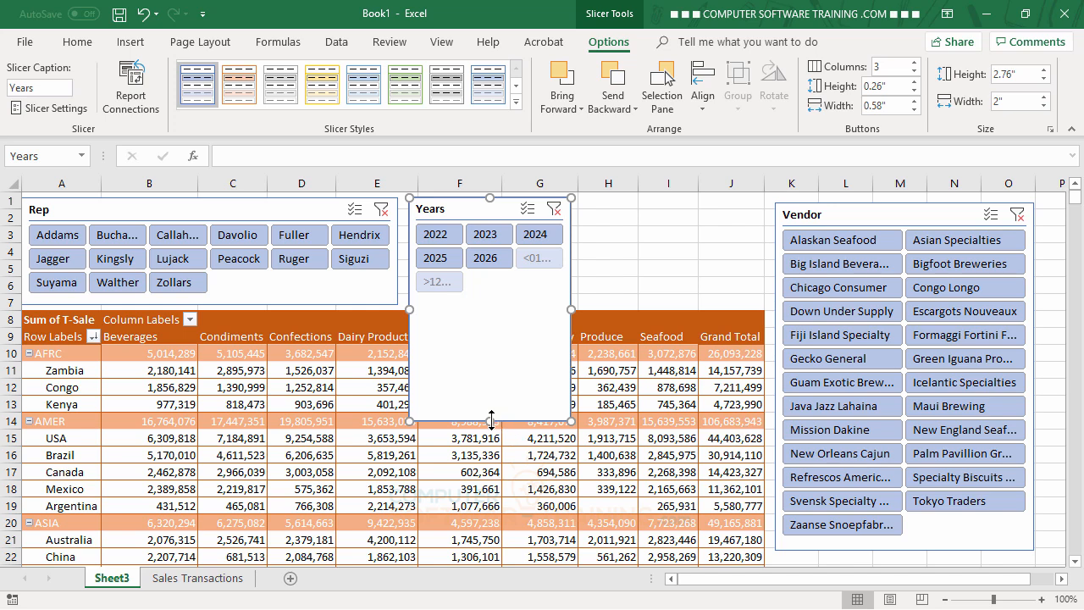
drag(491, 420, 491, 302)
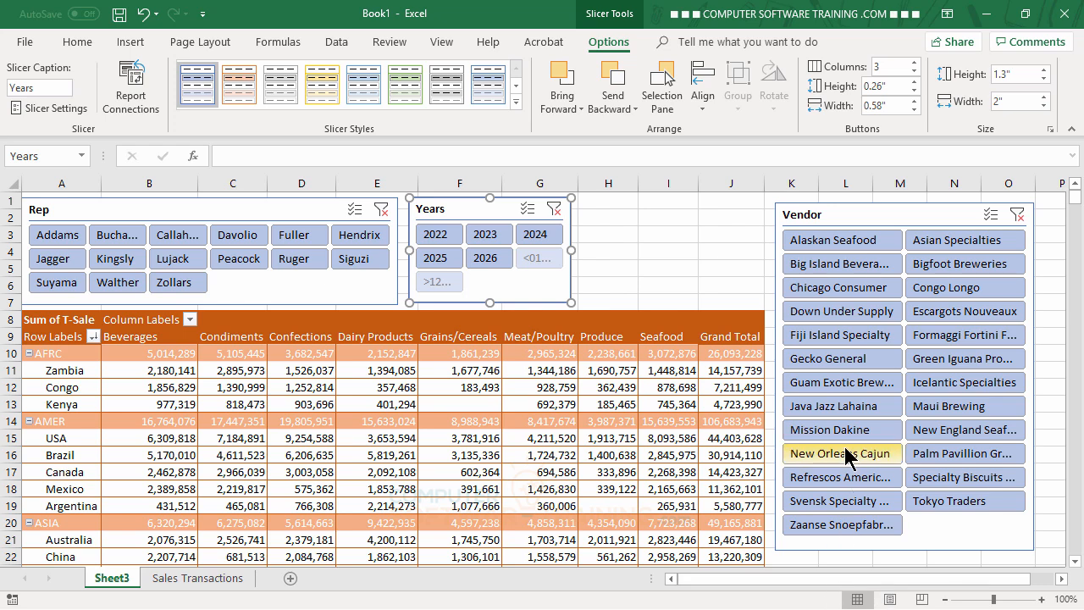
- Filter the PivotTable with the Vendor slicer to Alaskan Seafood
click(837, 242)
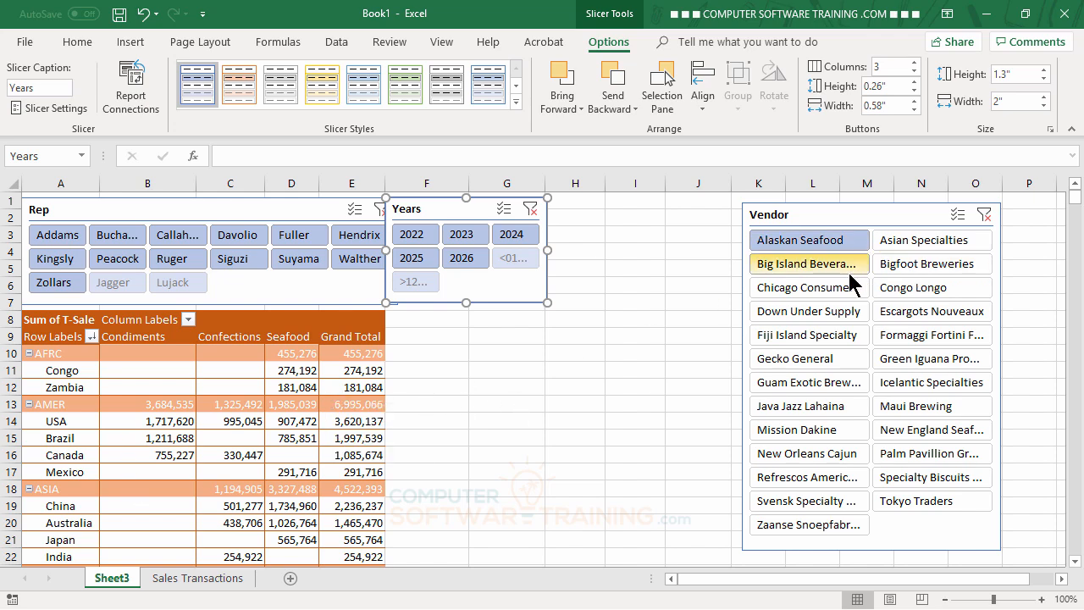
click(802, 247)
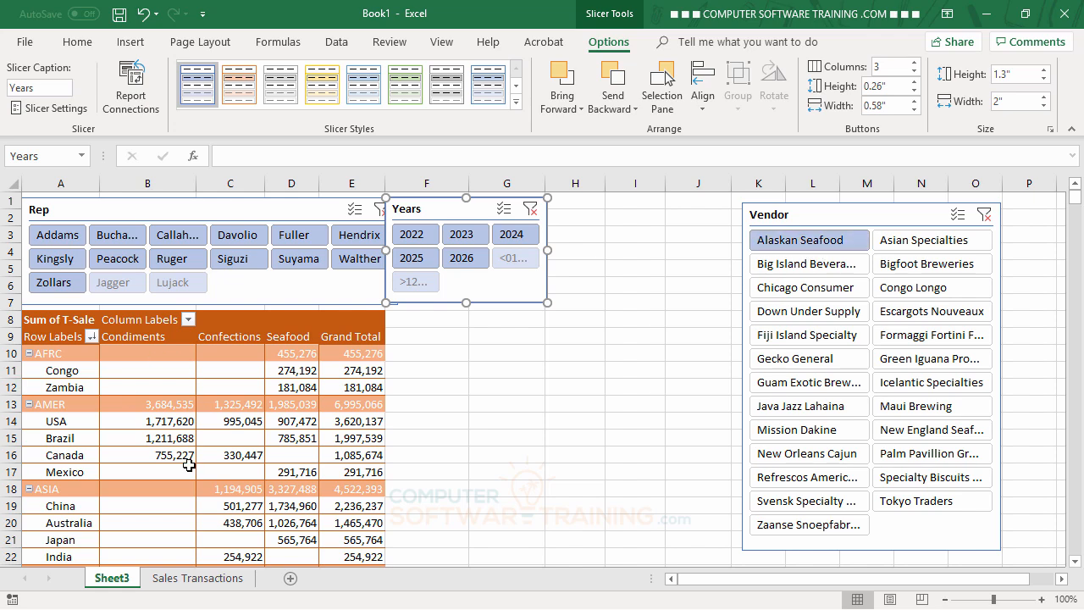
- Move the Years slicer so that it no longer overlaps the Rep slicer, and clear the Vendor slicer's filter
mouse_move(254, 416)
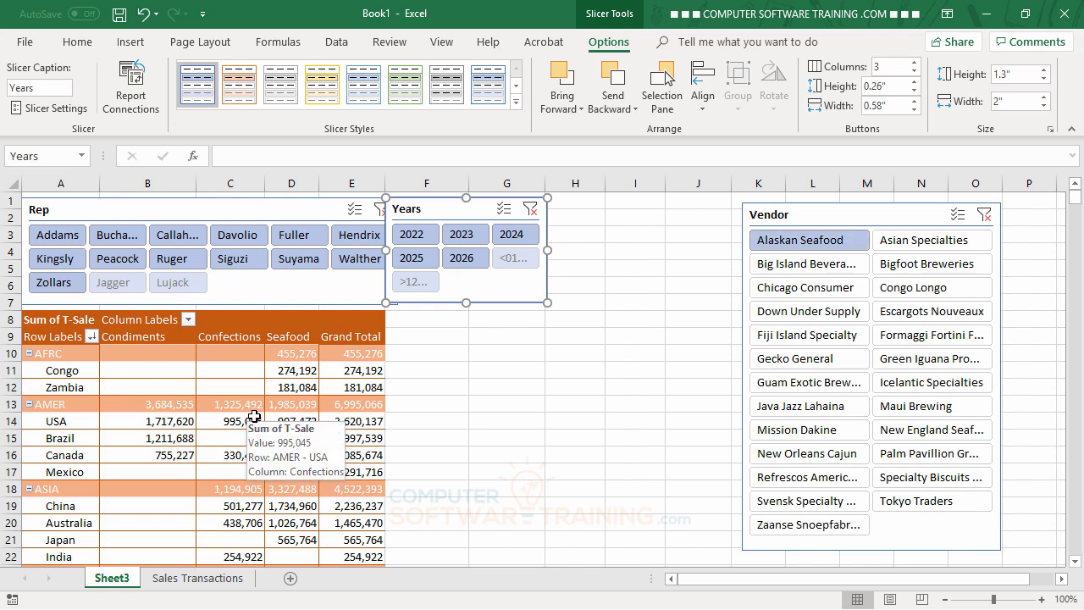
drag(445, 210, 461, 211)
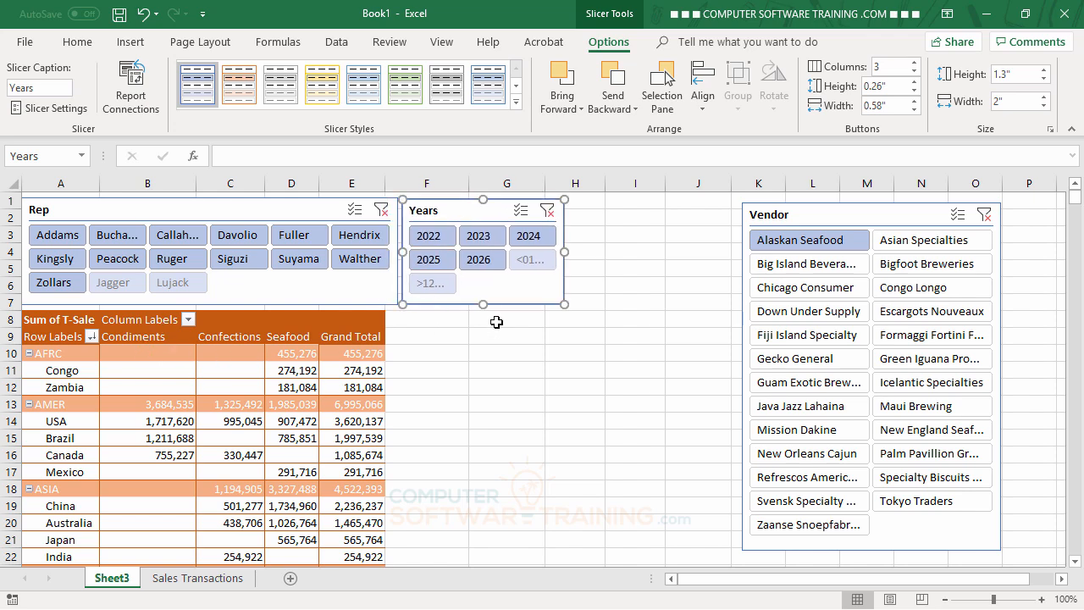
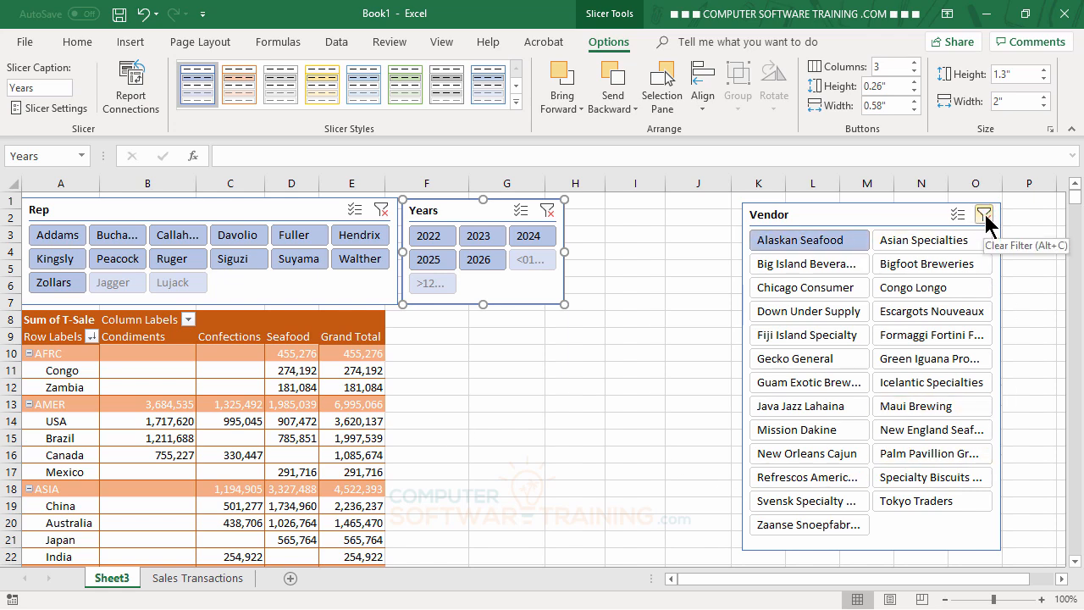
click(984, 212)
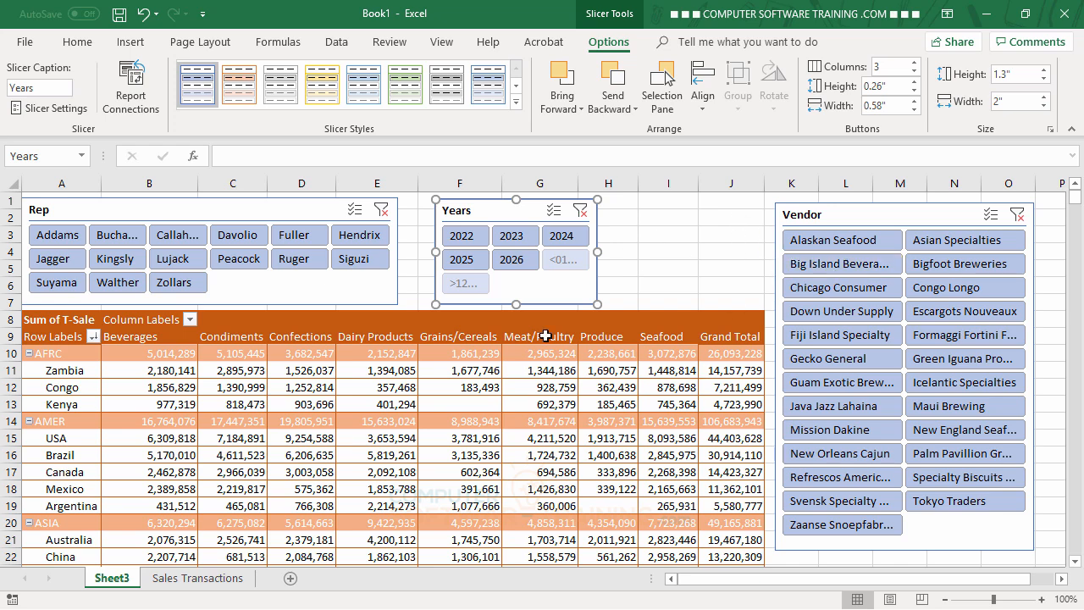
- Filter the PivotTable with the Years slicer to 2022 and look over the filtered sales
click(462, 244)
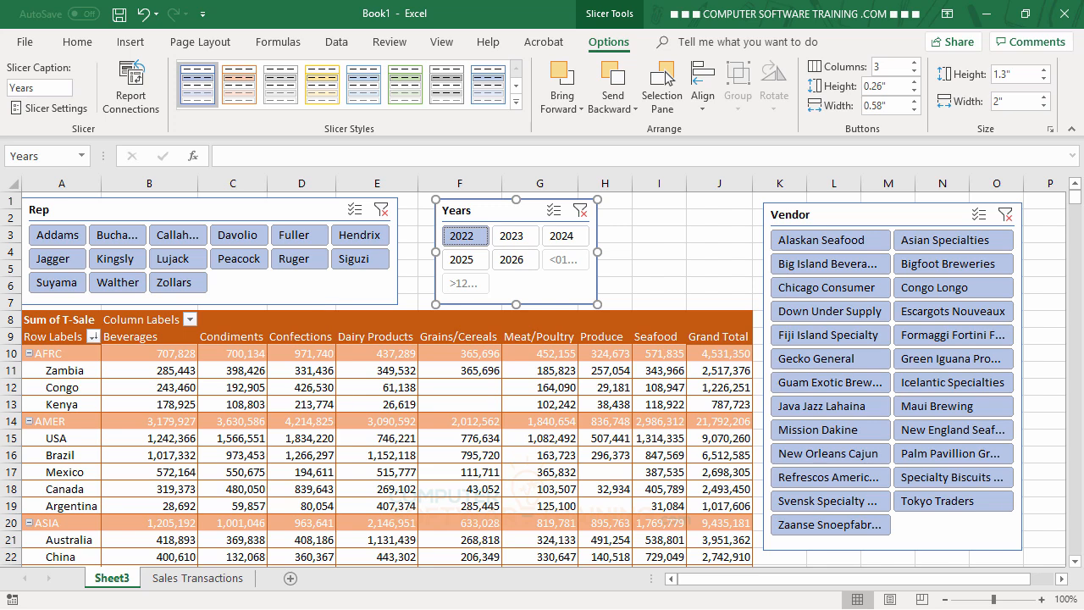
click(651, 387)
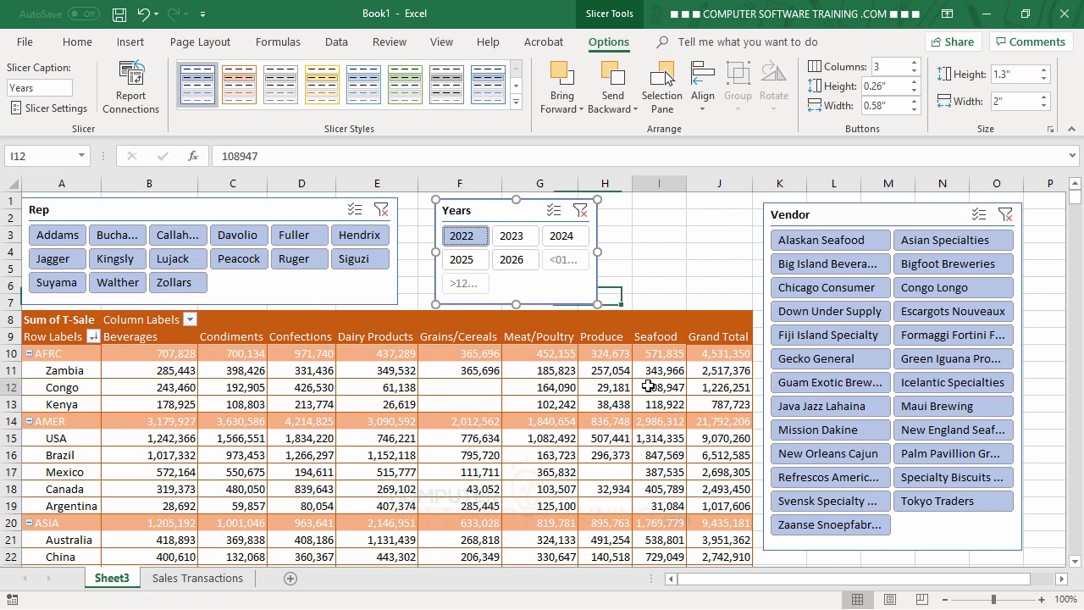
scroll(570, 436, down, 4)
scroll(570, 436, up, 4)
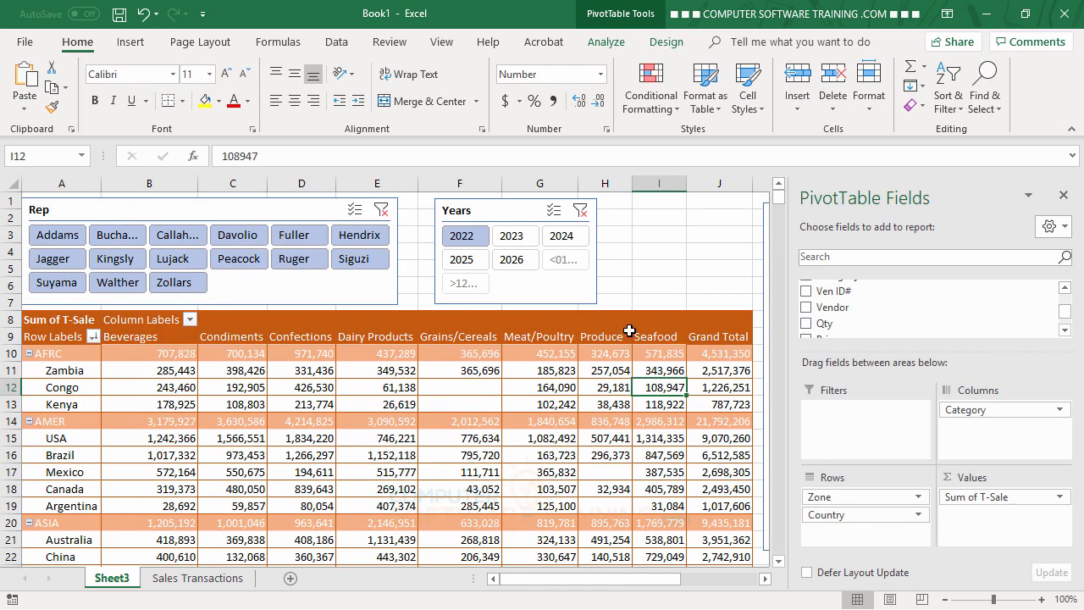
- Delete the Vendor slicer from the sheet
click(664, 247)
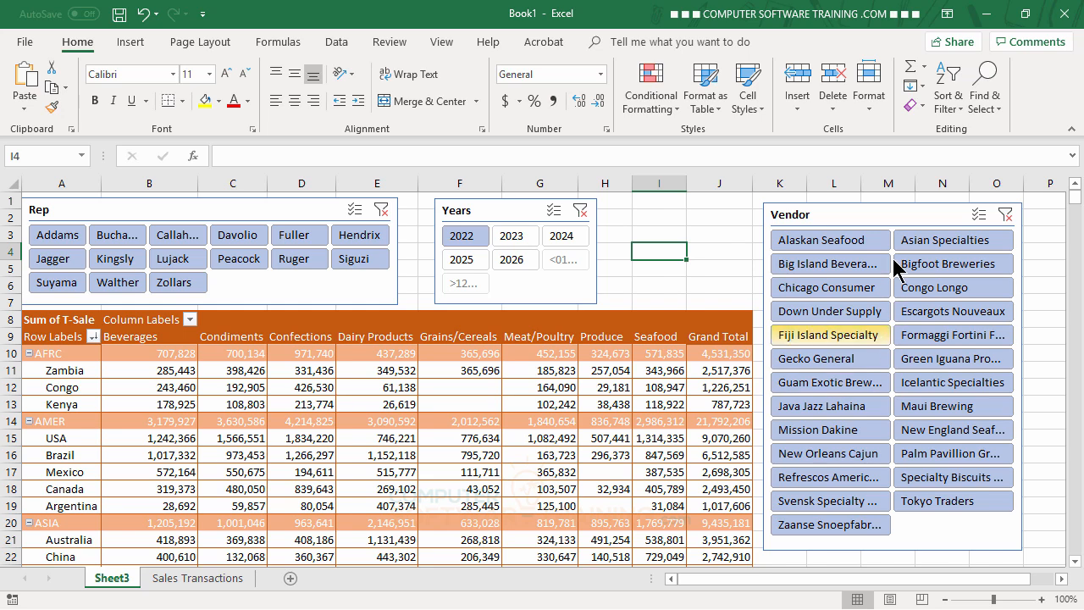
click(900, 214)
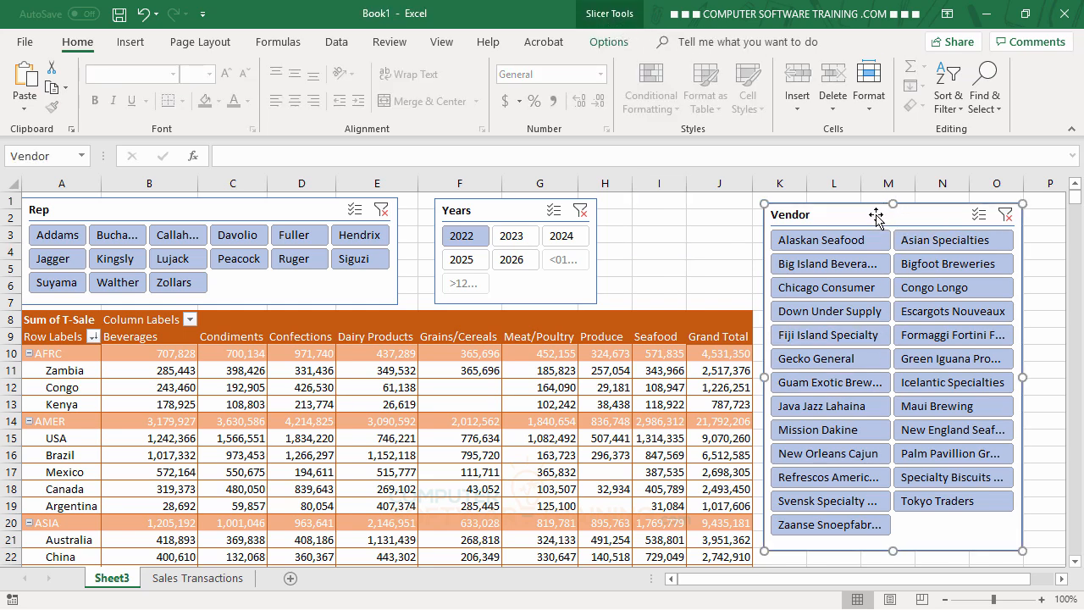
key(Delete)
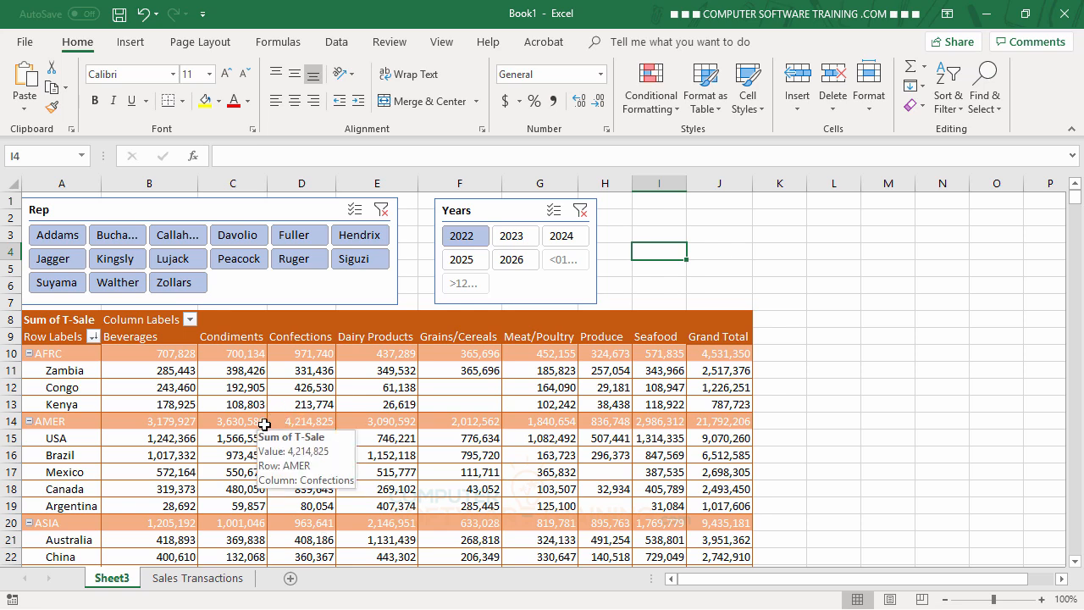
- Remove the Zone field from the PivotTable's rows so that only Country remains, and look through the country list
mouse_move(185, 501)
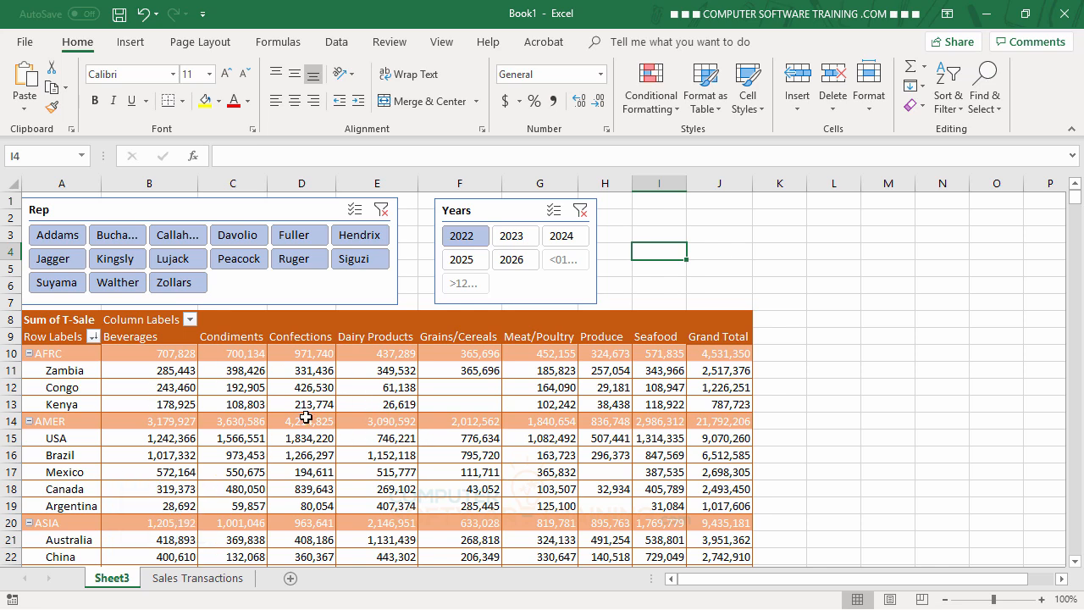
mouse_move(354, 388)
click(174, 404)
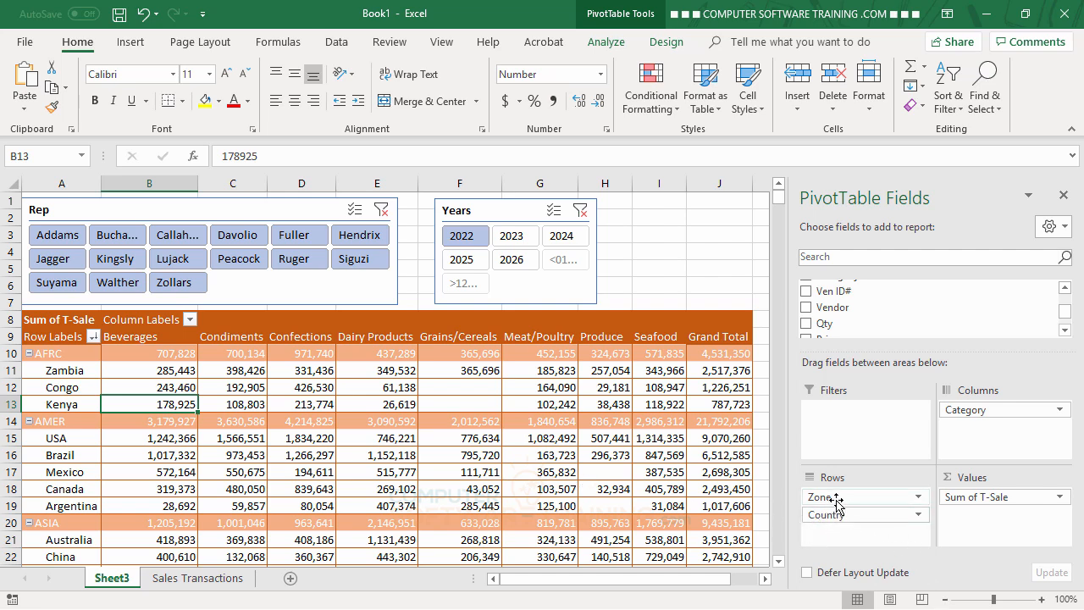
drag(837, 498, 703, 479)
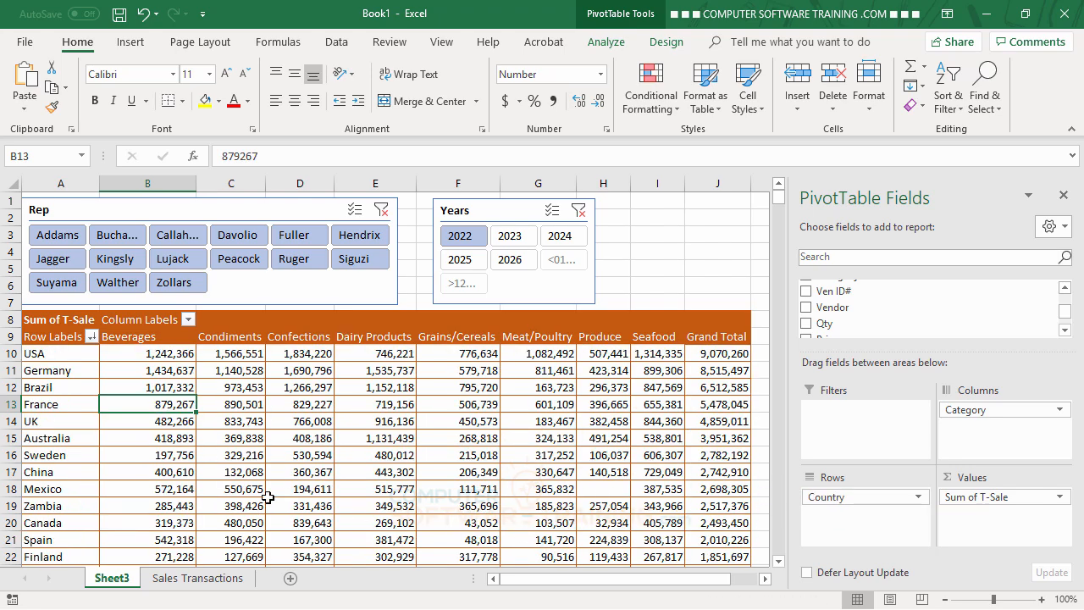
scroll(269, 490, down, 4)
scroll(269, 490, up, 4)
scroll(267, 490, down, 2)
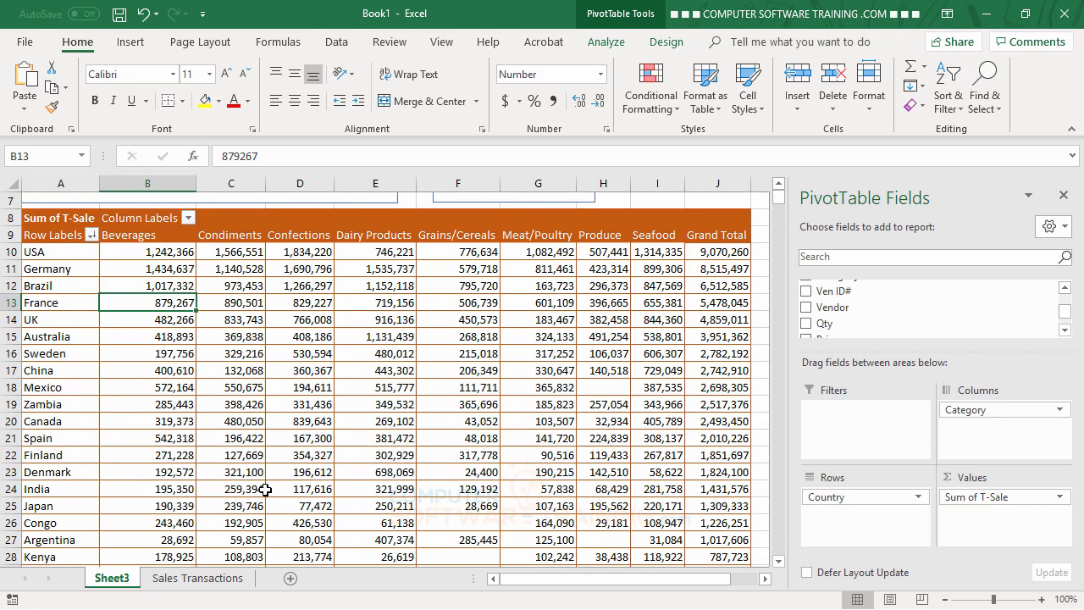
scroll(265, 490, up, 2)
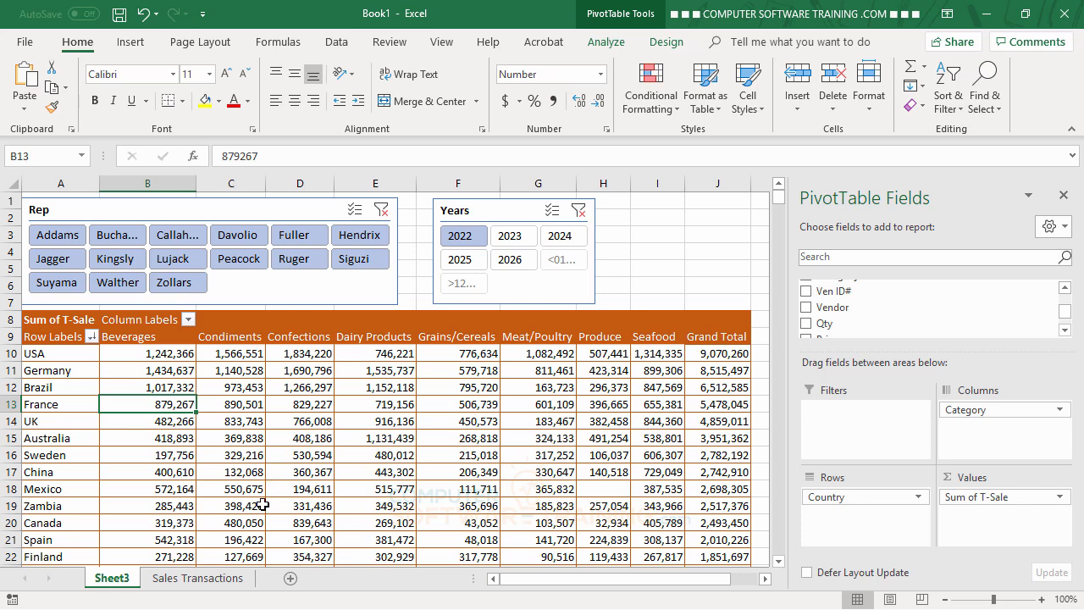
- Sort the PivotTable's country row labels from A to Z
click(48, 387)
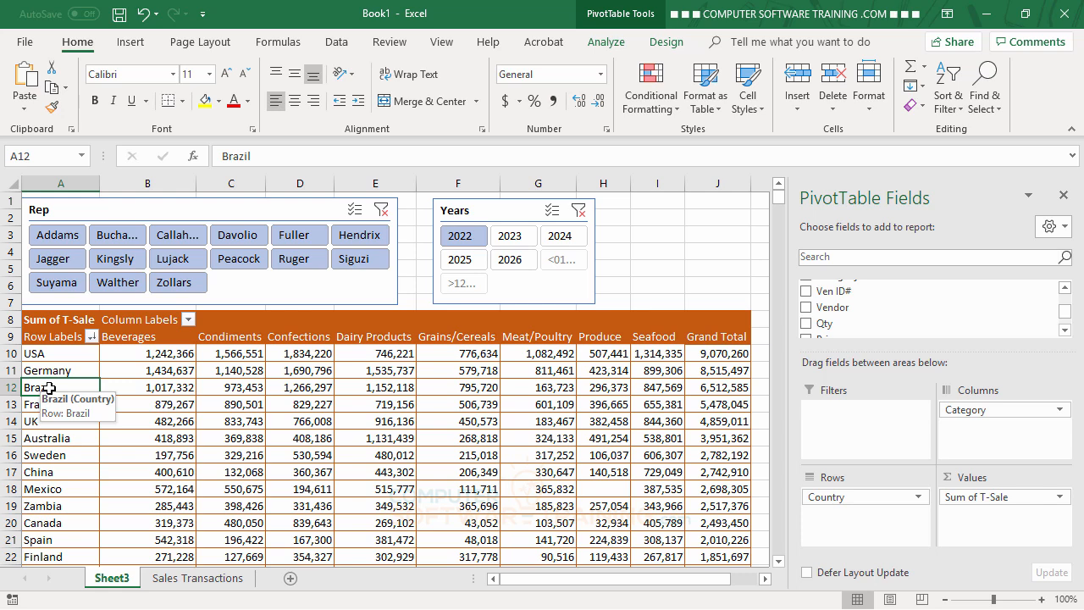
right_click(49, 390)
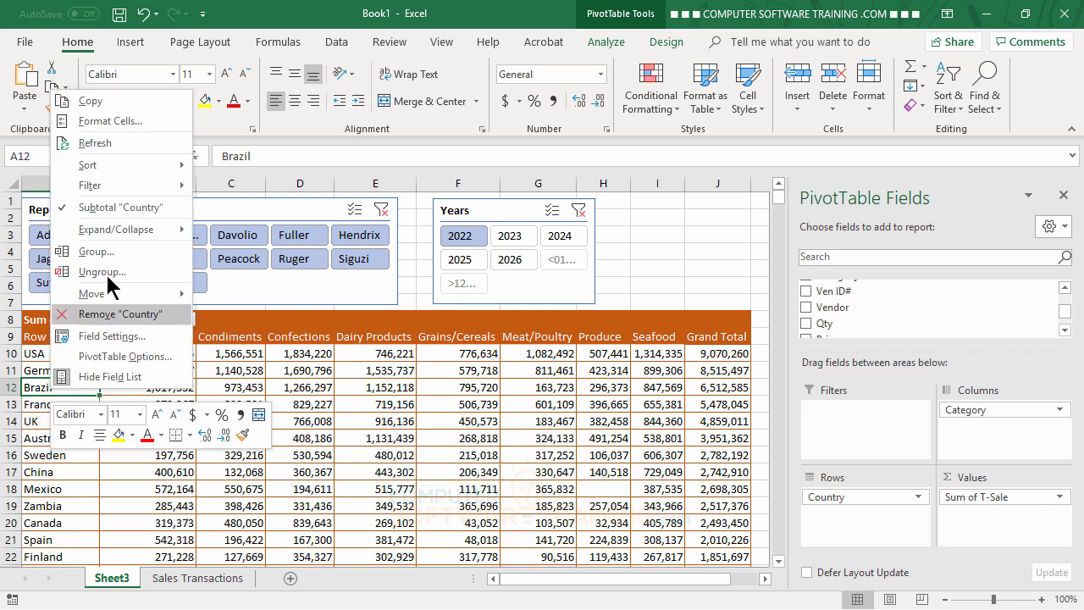
mouse_move(127, 174)
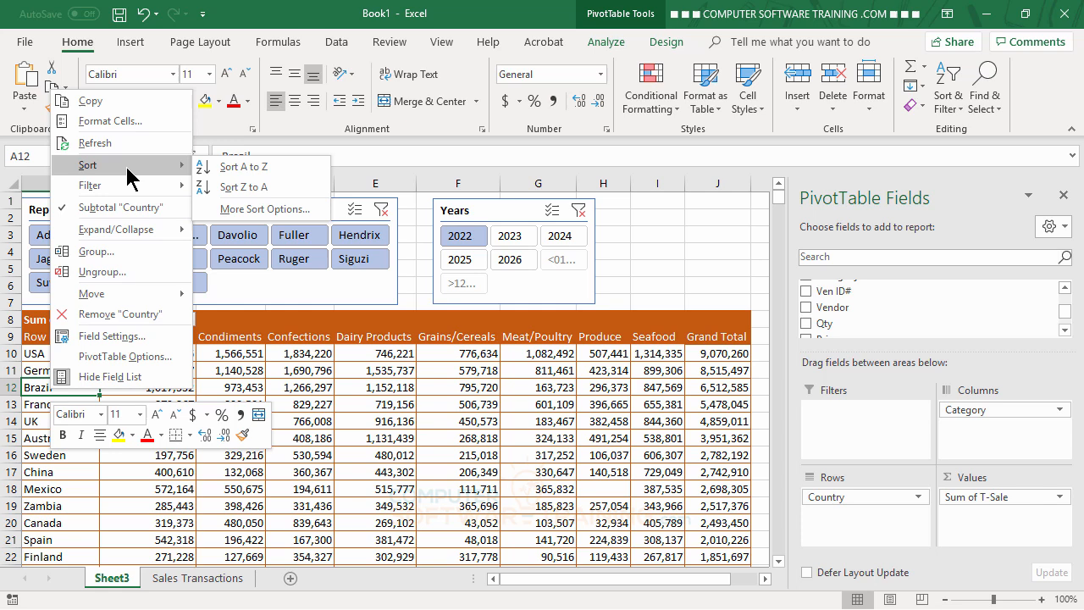
click(245, 168)
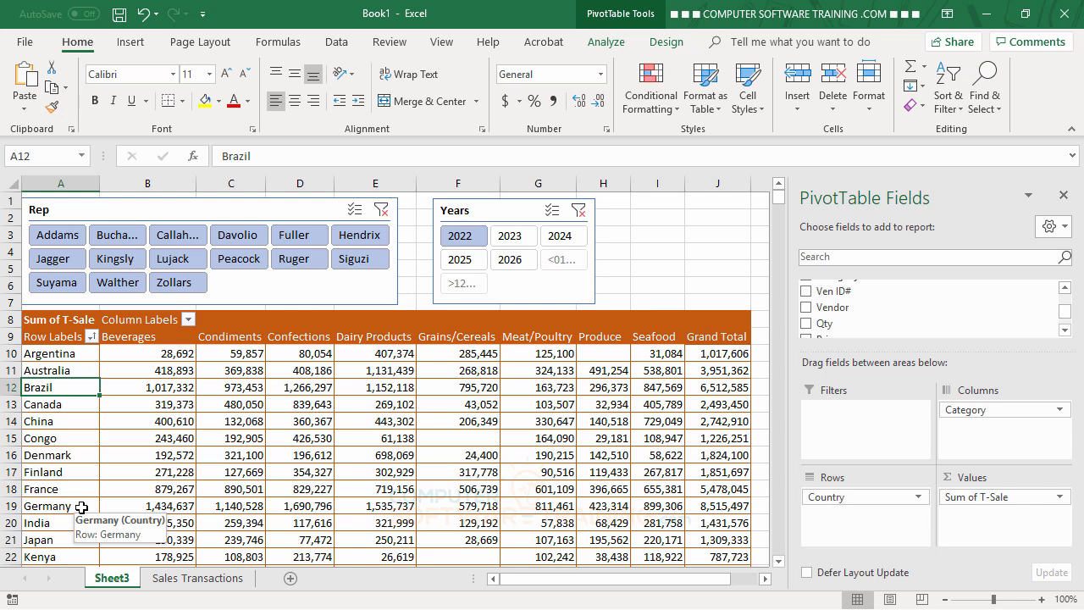
- Insert a slicer for the Zone field into the PivotTable sheet
click(609, 43)
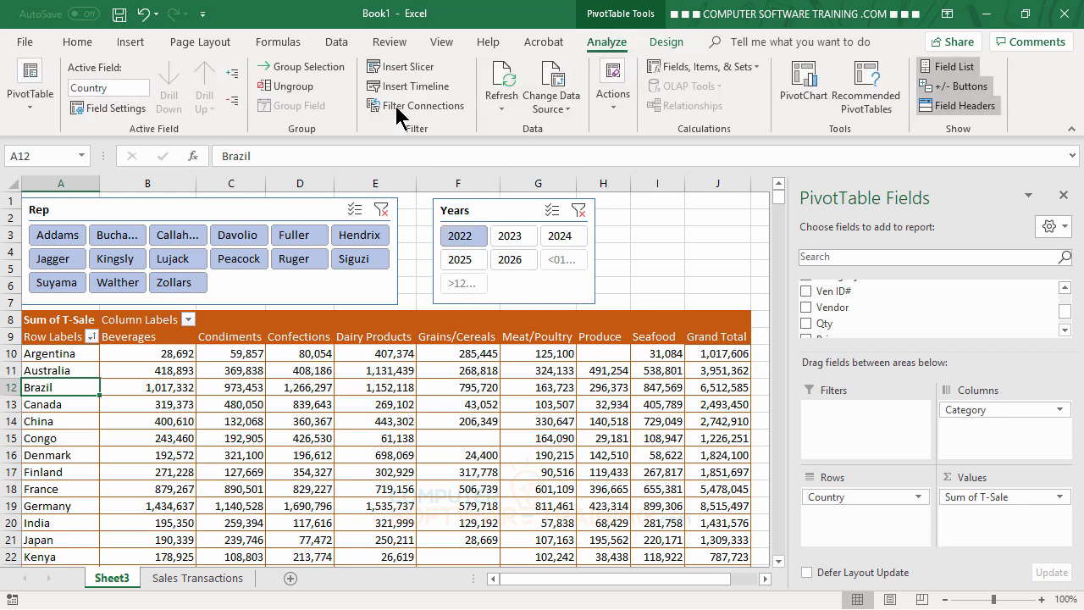
click(400, 68)
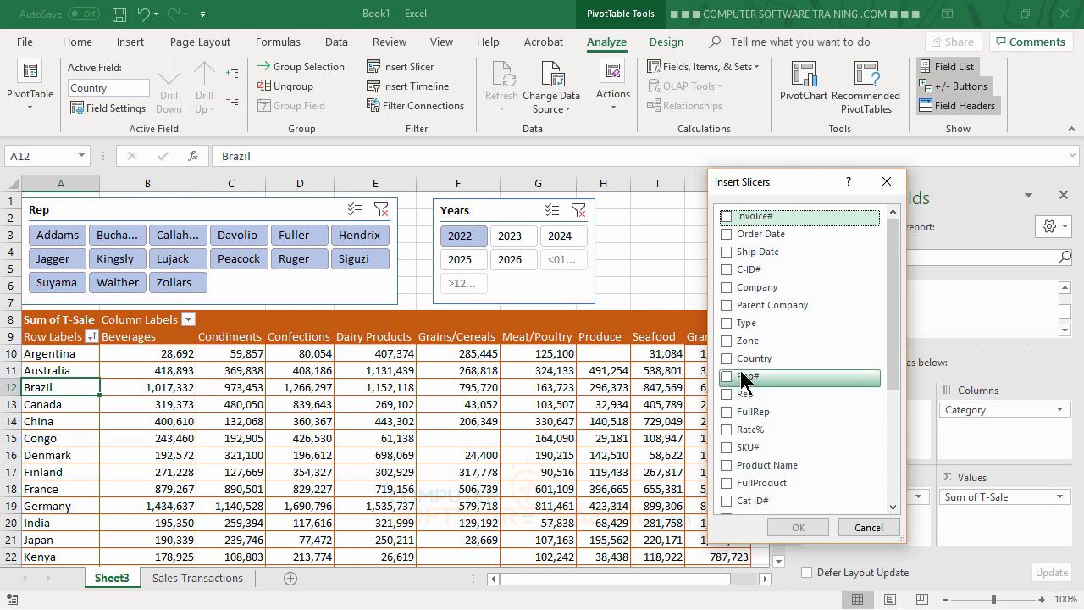
click(729, 343)
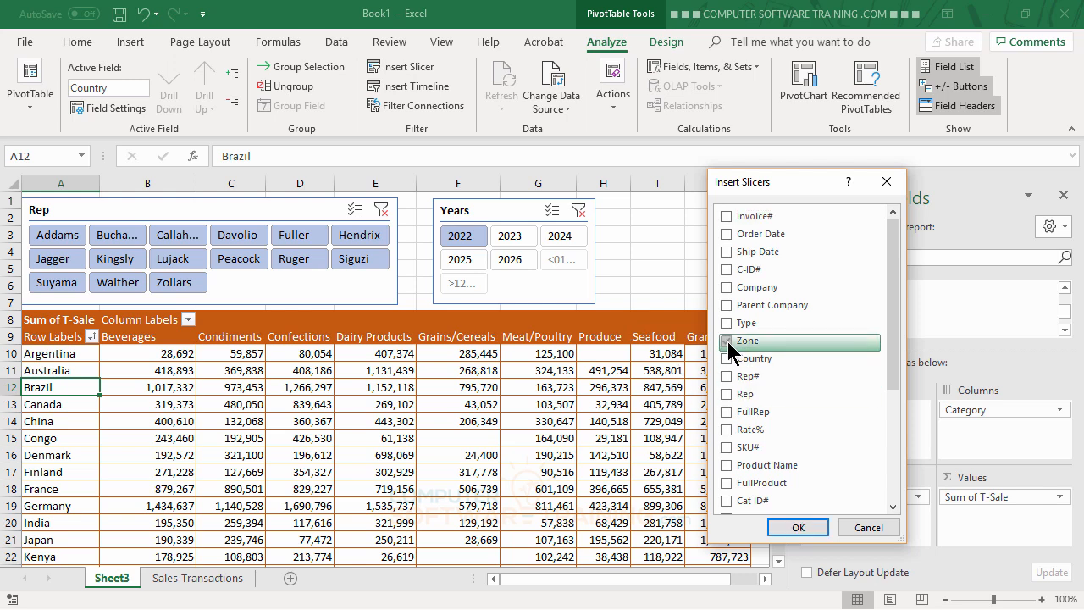
click(799, 529)
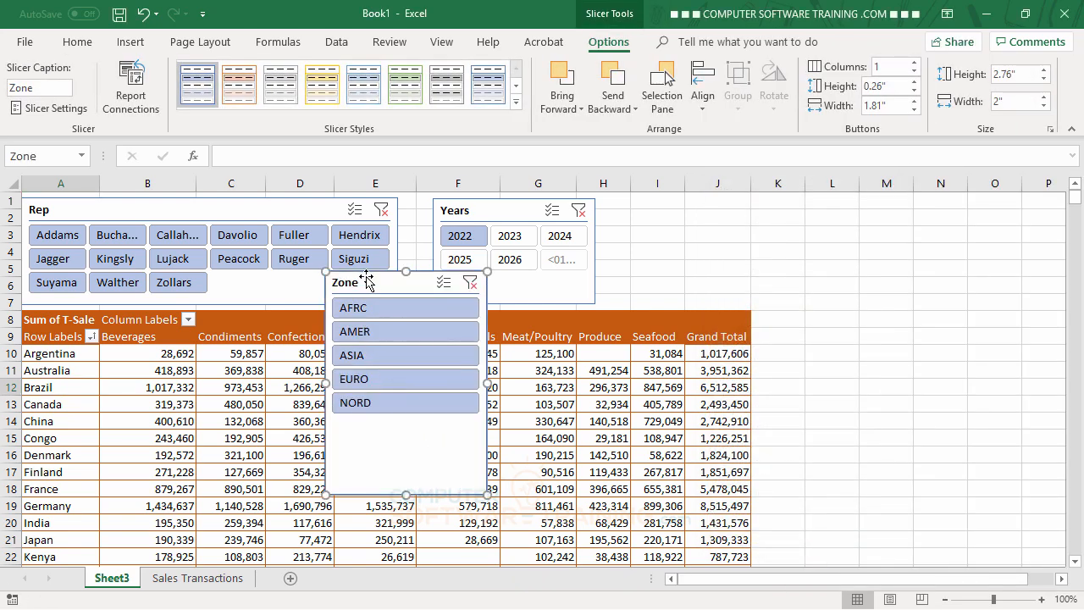
- Place the Zone slicer beside the Years slicer, with its buttons in 3 columns and a height of about 1.31"
drag(366, 282, 653, 209)
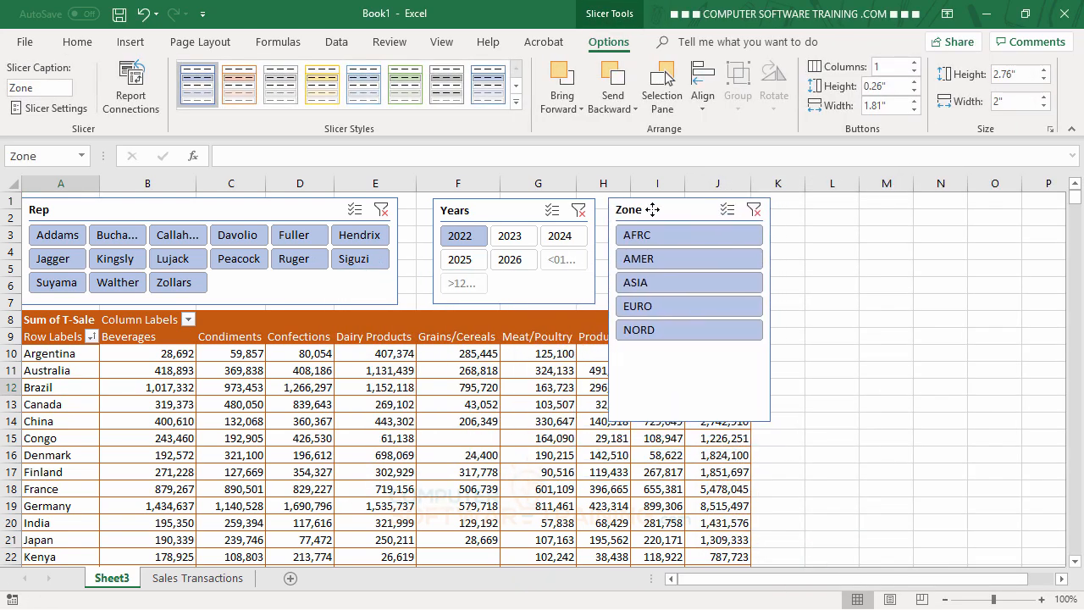
click(914, 61)
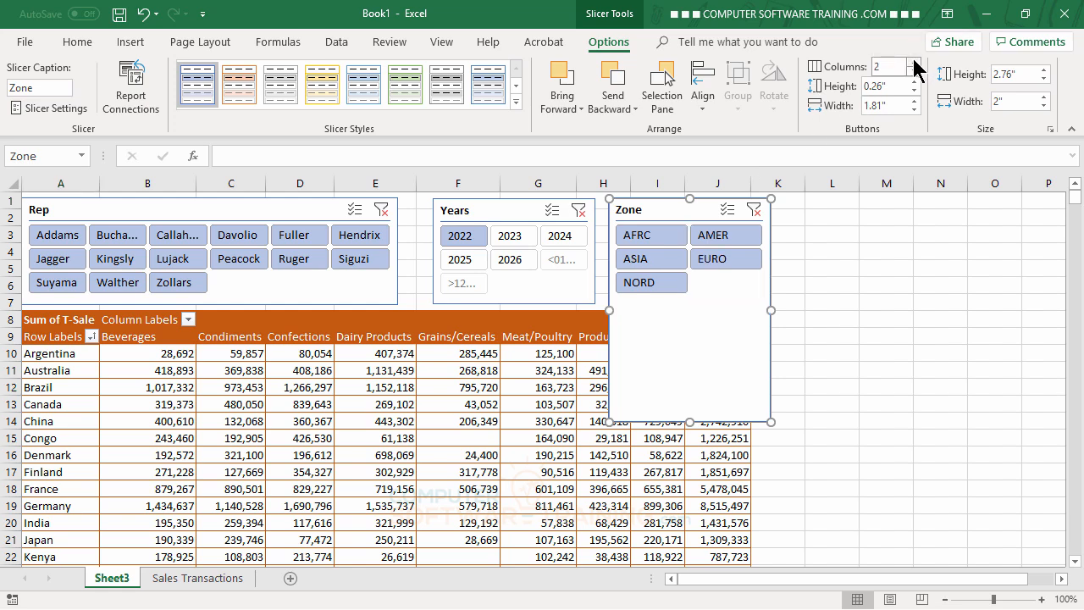
click(914, 62)
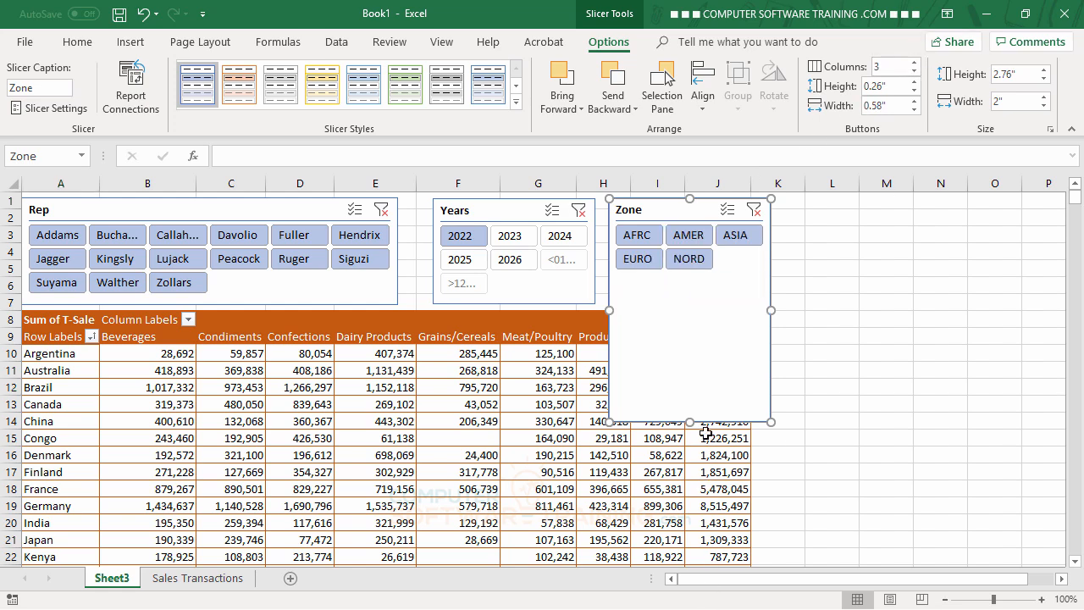
drag(689, 421, 679, 305)
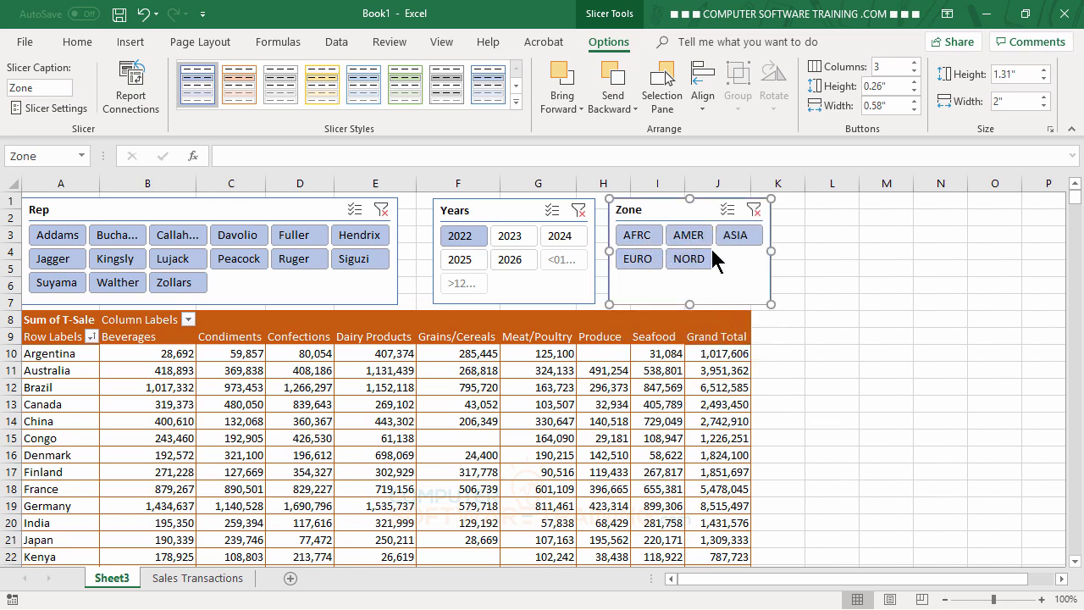
- Filter the PivotTable with the Zone slicer to both AFRC and ASIA
click(637, 235)
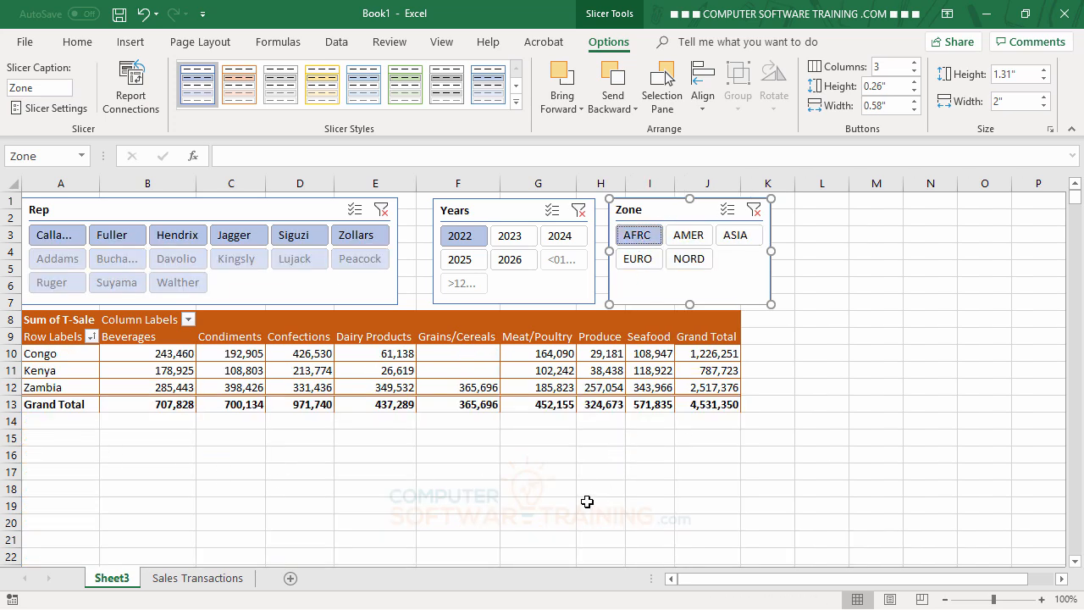
click(735, 239)
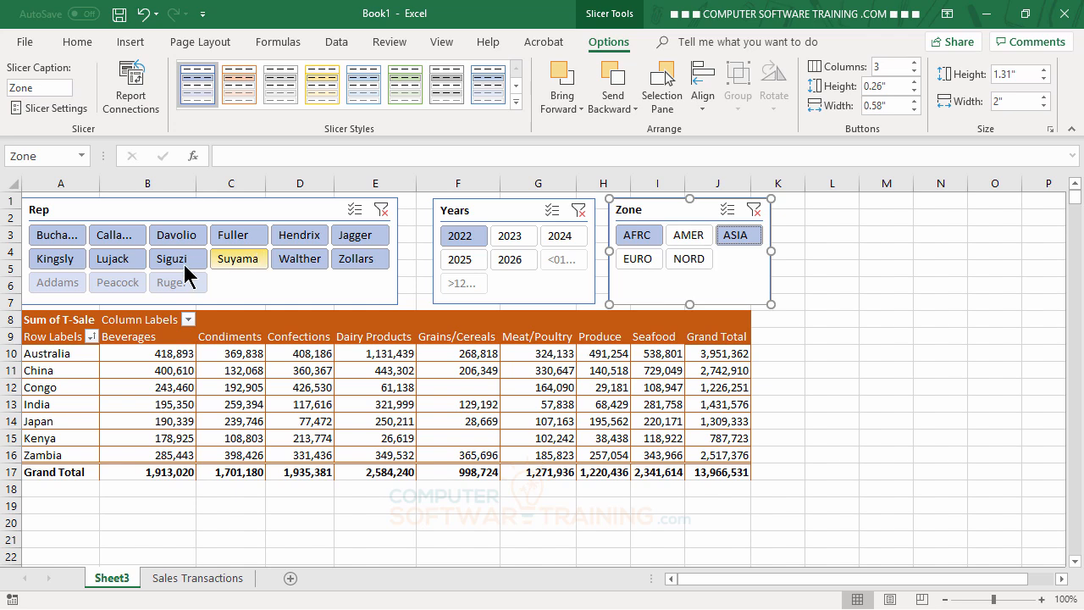
key(Escape)
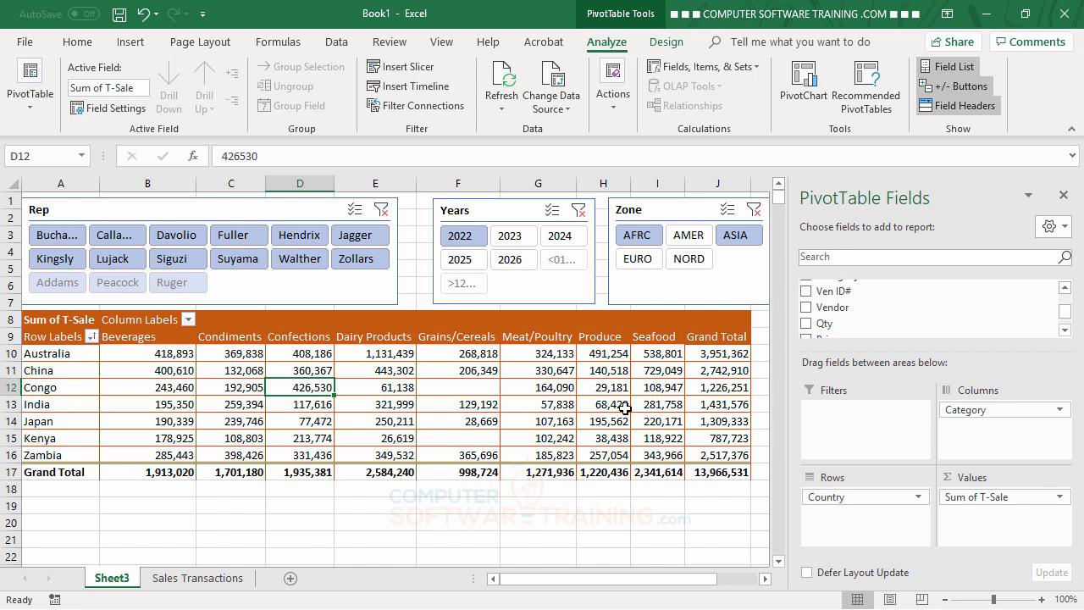
- Delete the Rep, Years and Zone slicers and select an empty cell above the PivotTable
click(178, 210)
key(Delete)
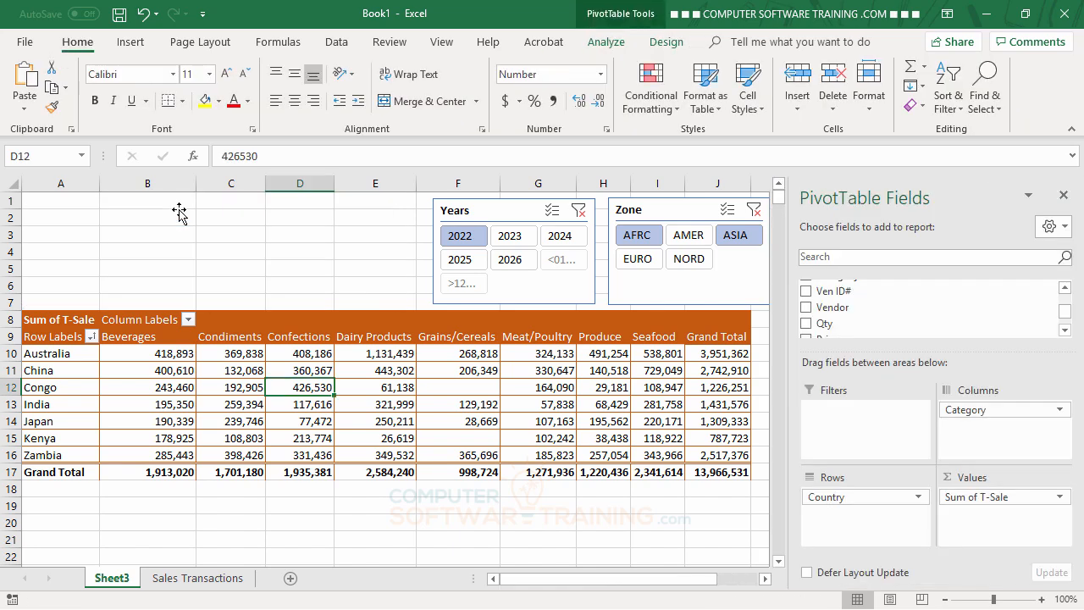
click(460, 205)
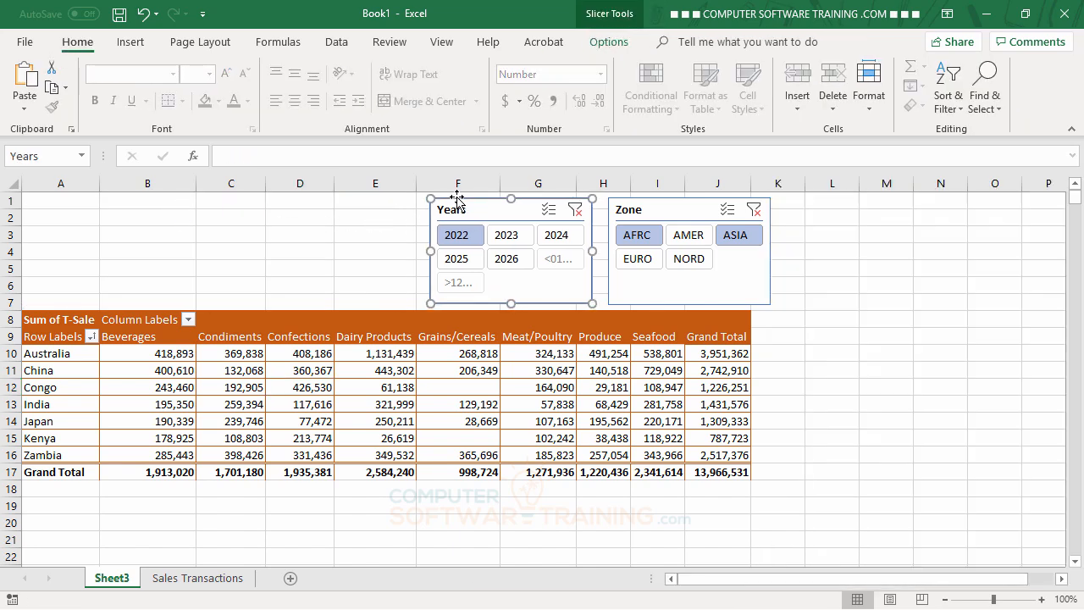
key(Delete)
click(663, 210)
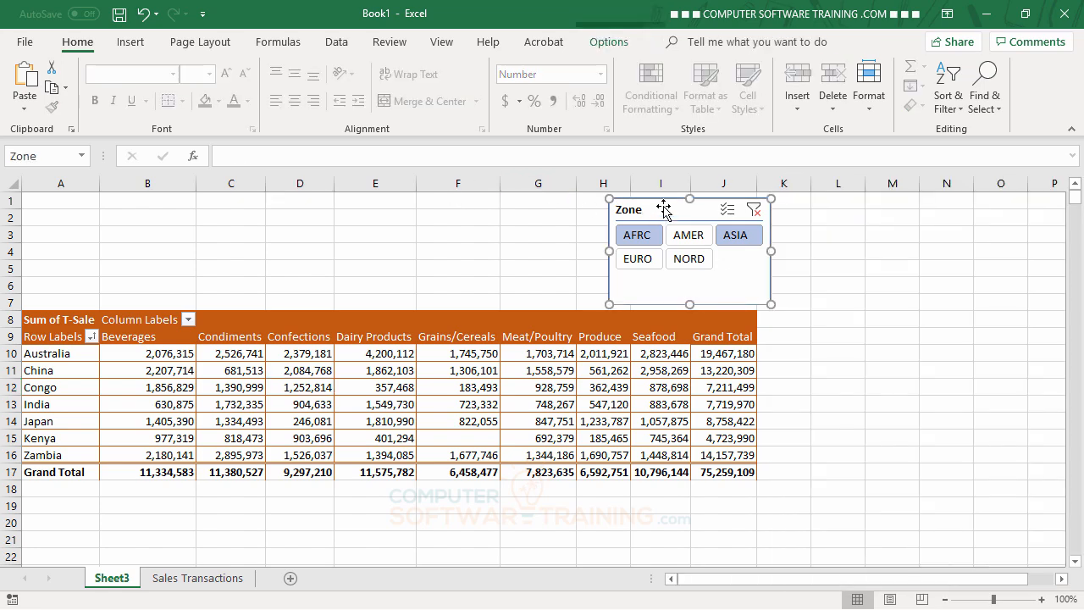
key(Delete)
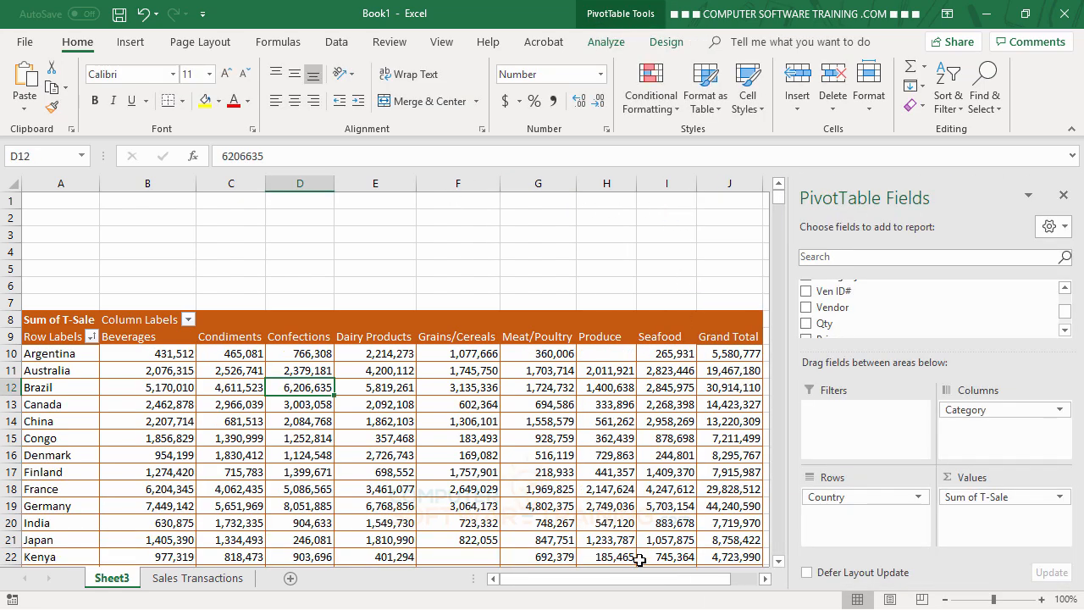
click(580, 254)
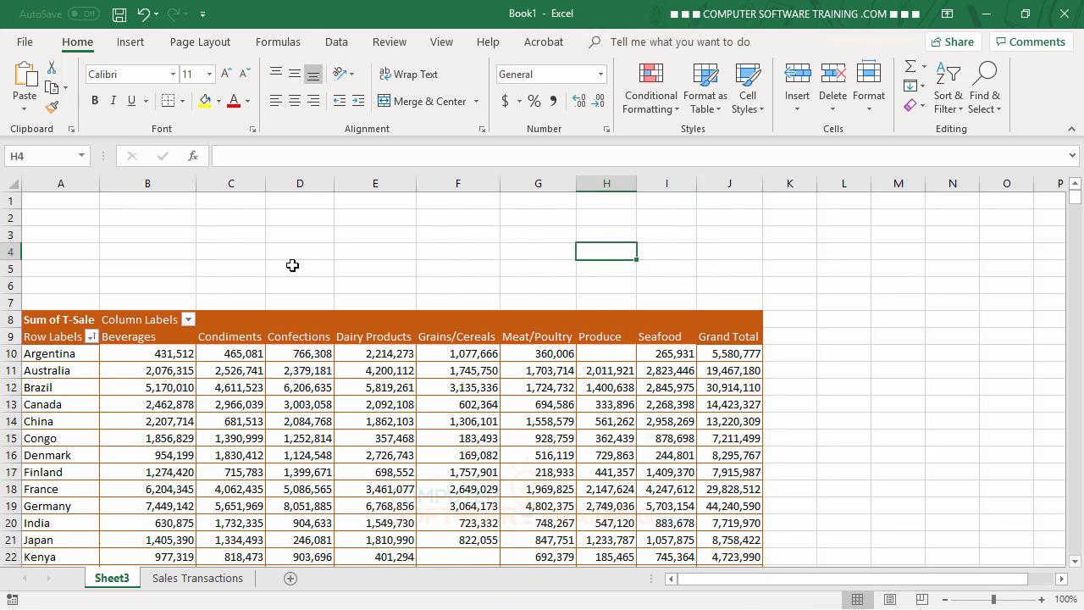
- Insert a timeline for the Order Date field into the PivotTable sheet
click(306, 389)
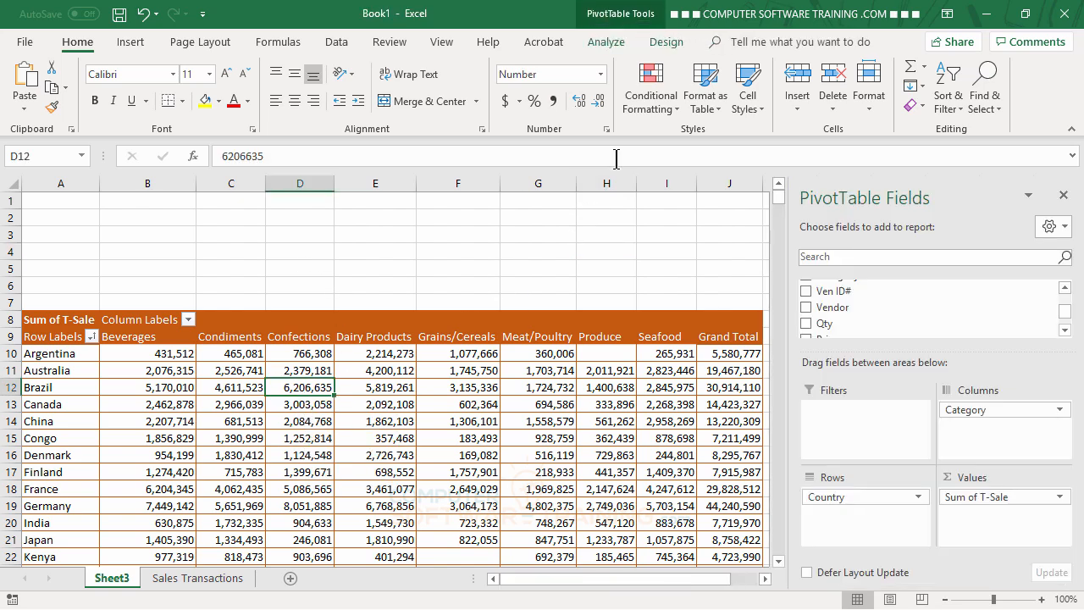
click(606, 42)
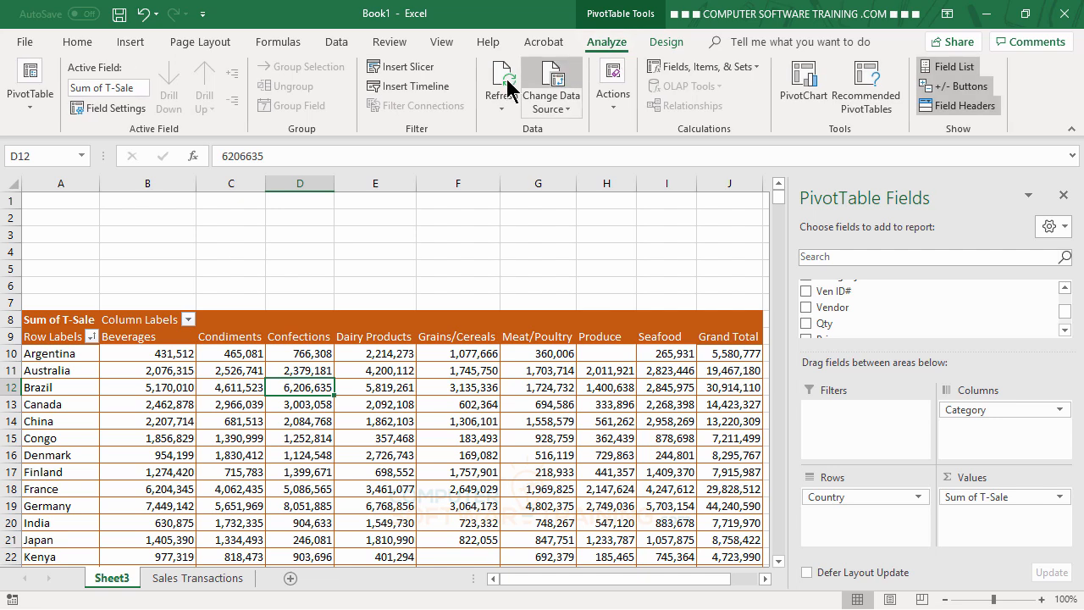
click(407, 90)
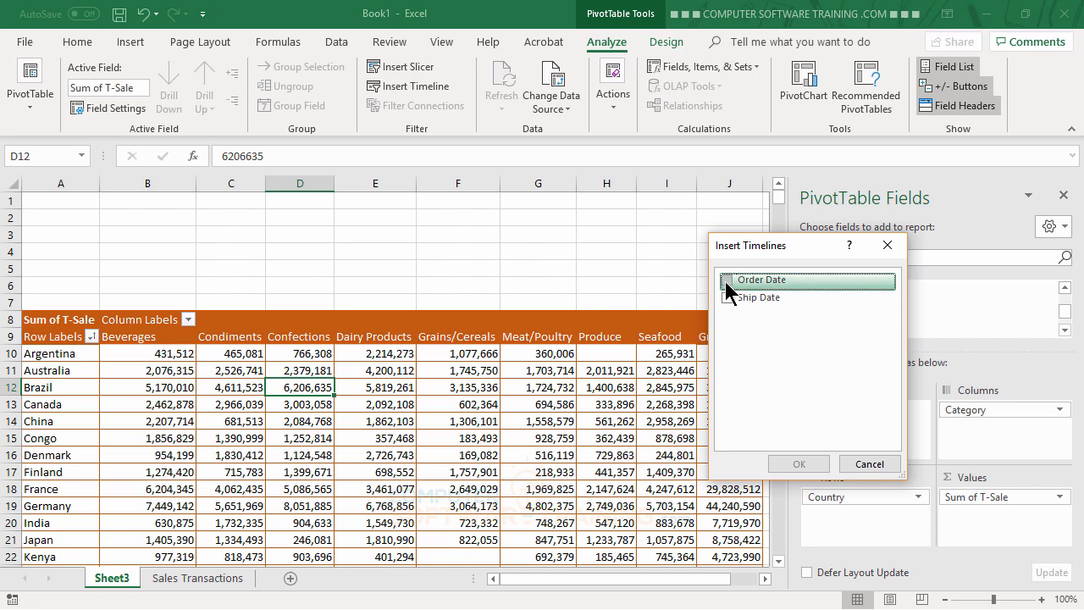
click(727, 278)
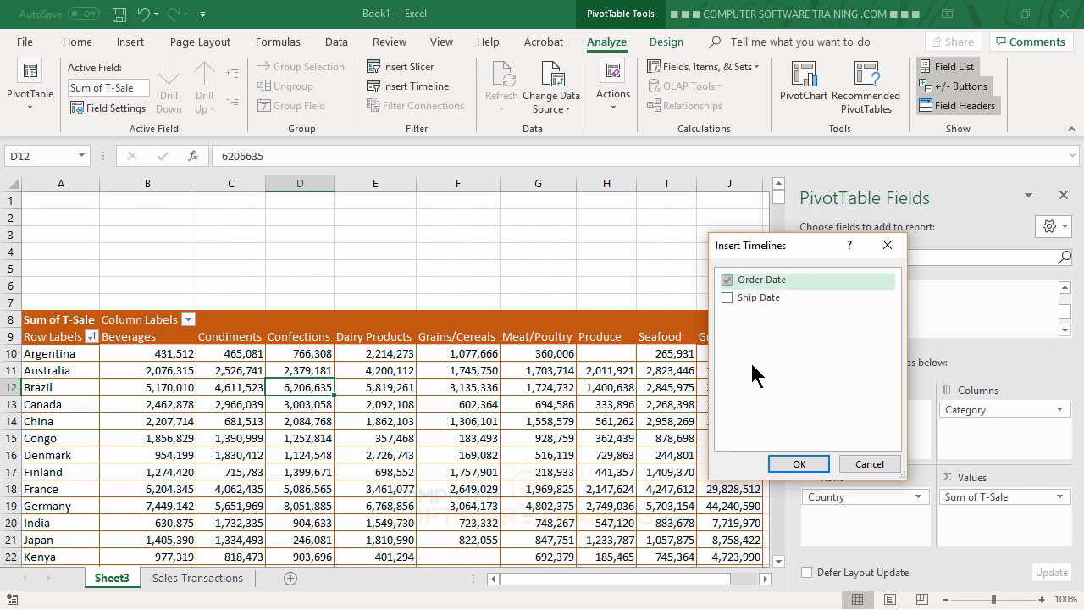
click(799, 466)
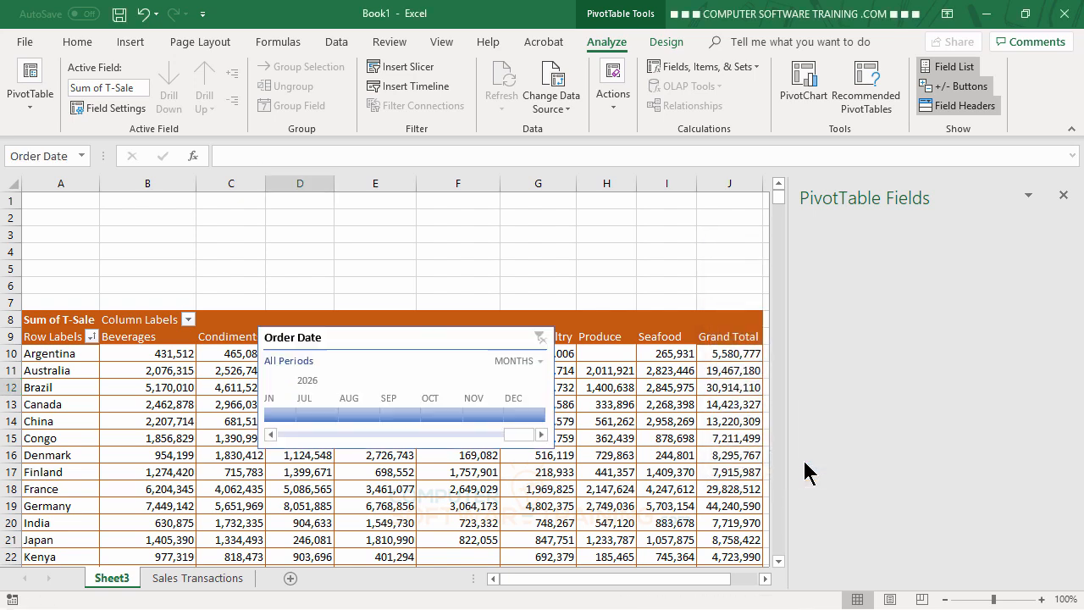
- Insert a blank row at row 5, place the Order Date timeline above the PivotTable and widen it to the table's full width
drag(446, 339, 310, 231)
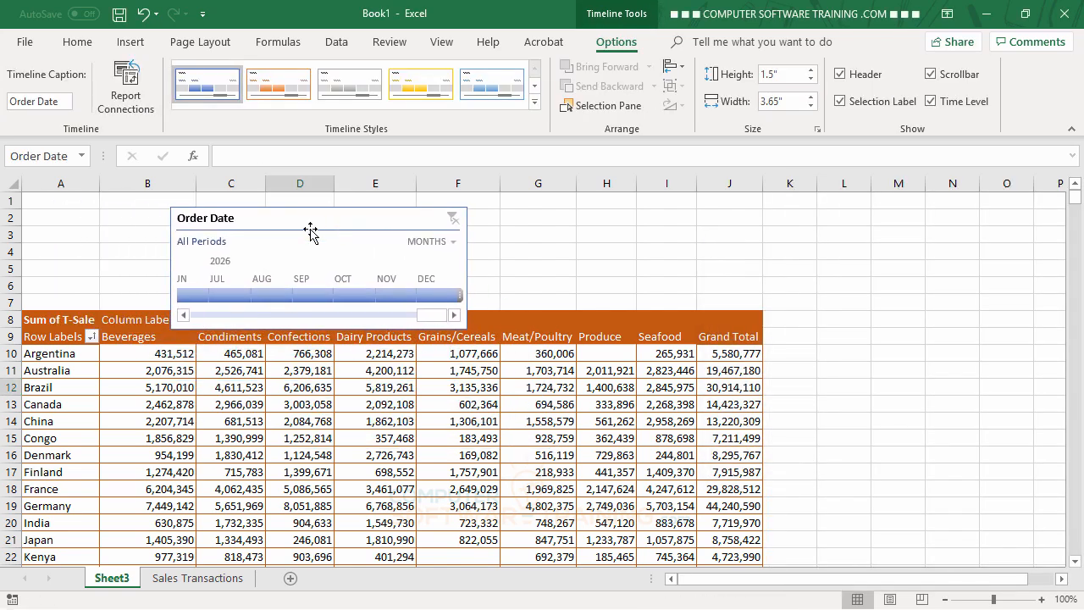
right_click(12, 270)
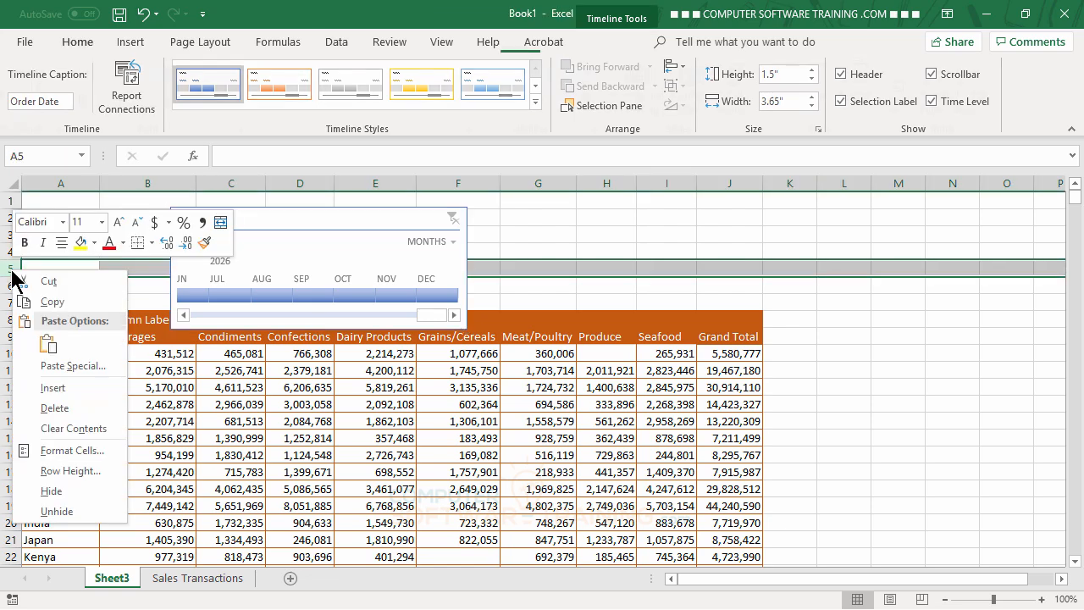
click(56, 388)
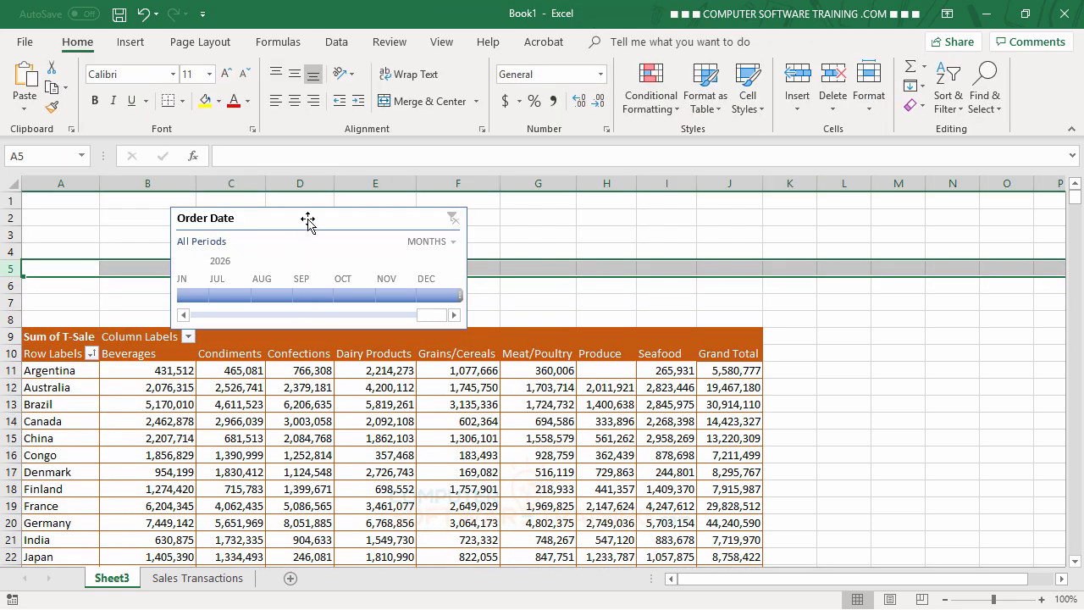
drag(307, 221, 170, 211)
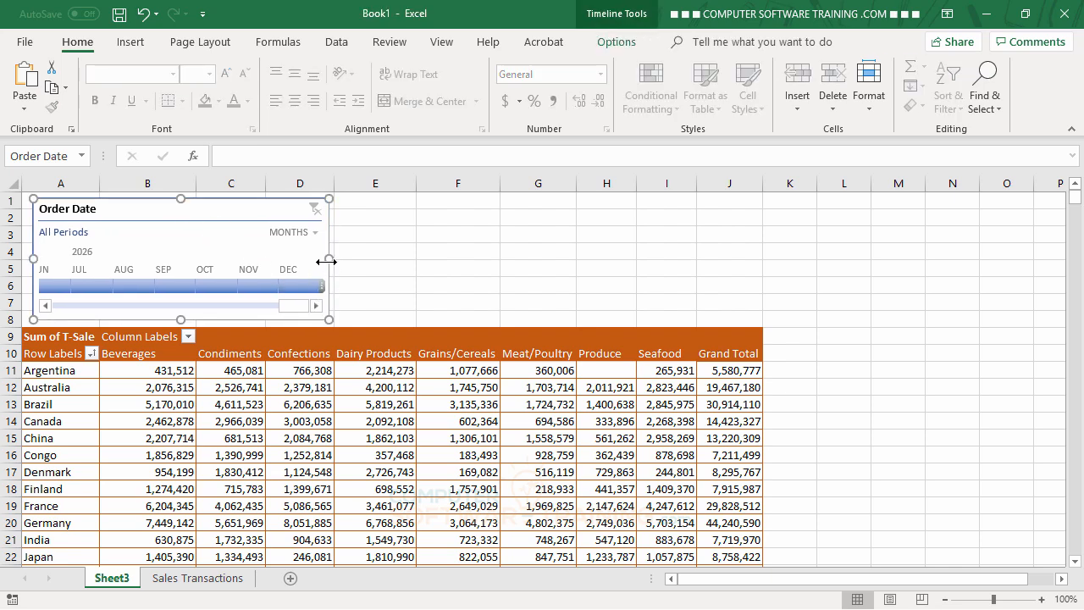
drag(329, 259, 759, 283)
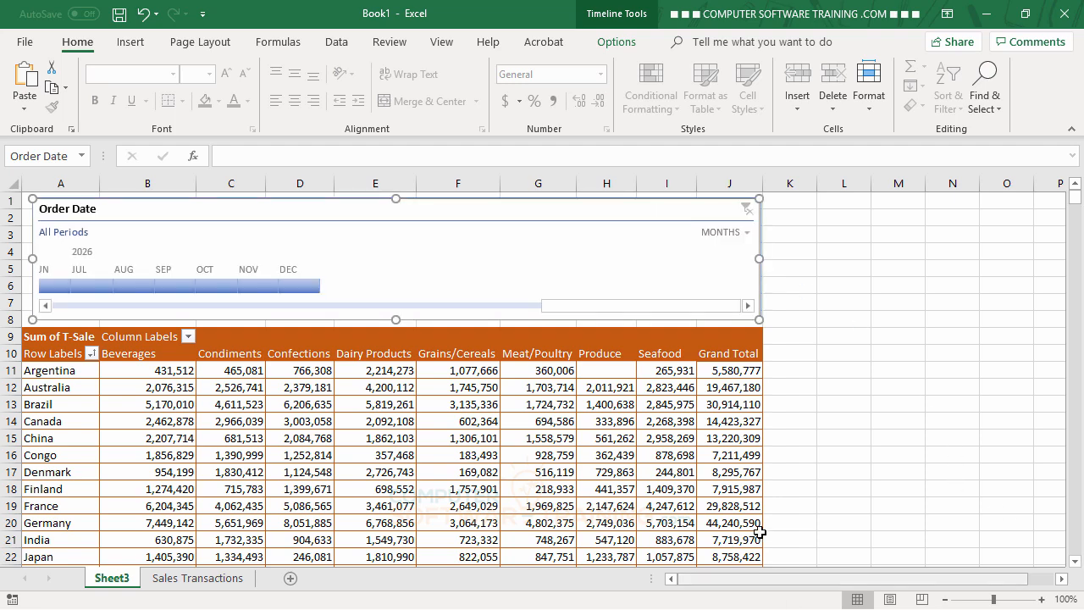
- Bring the Order Date timeline back to its start in 2022 and change its time level to quarters
drag(542, 307, 12, 318)
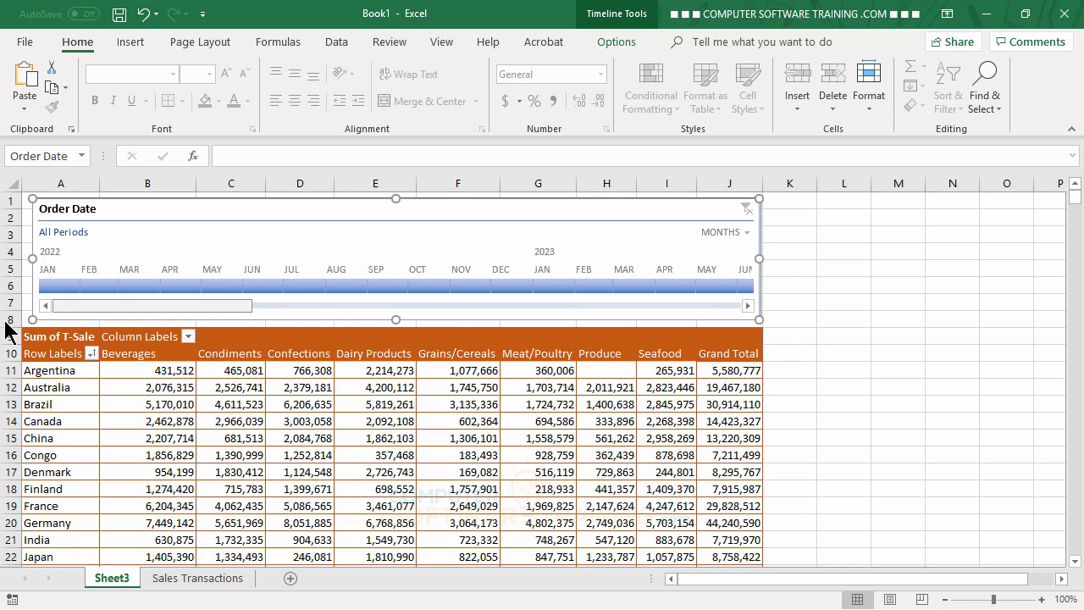
click(749, 232)
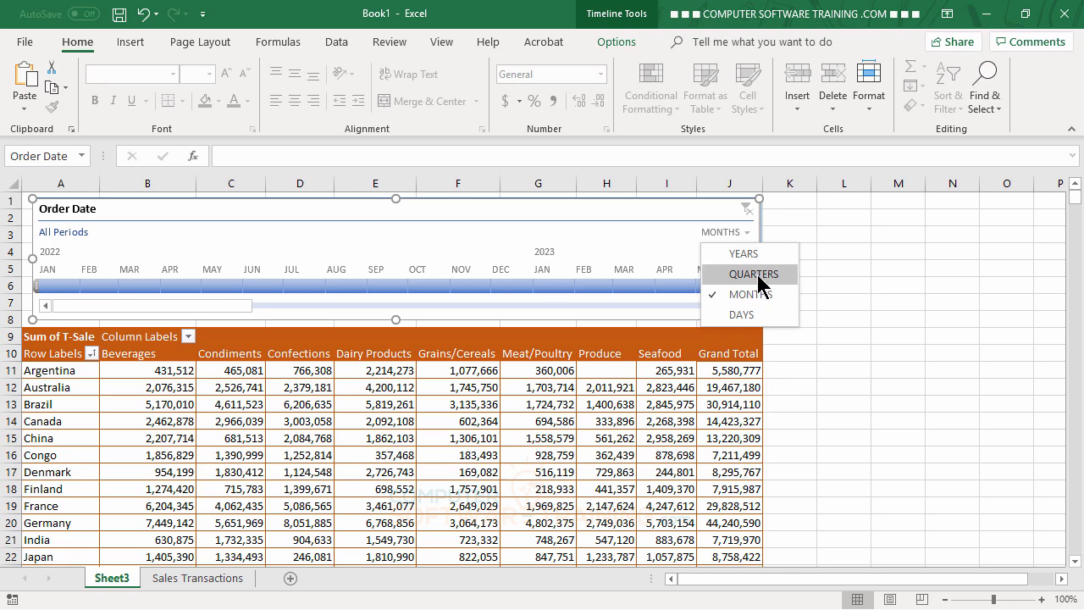
click(754, 273)
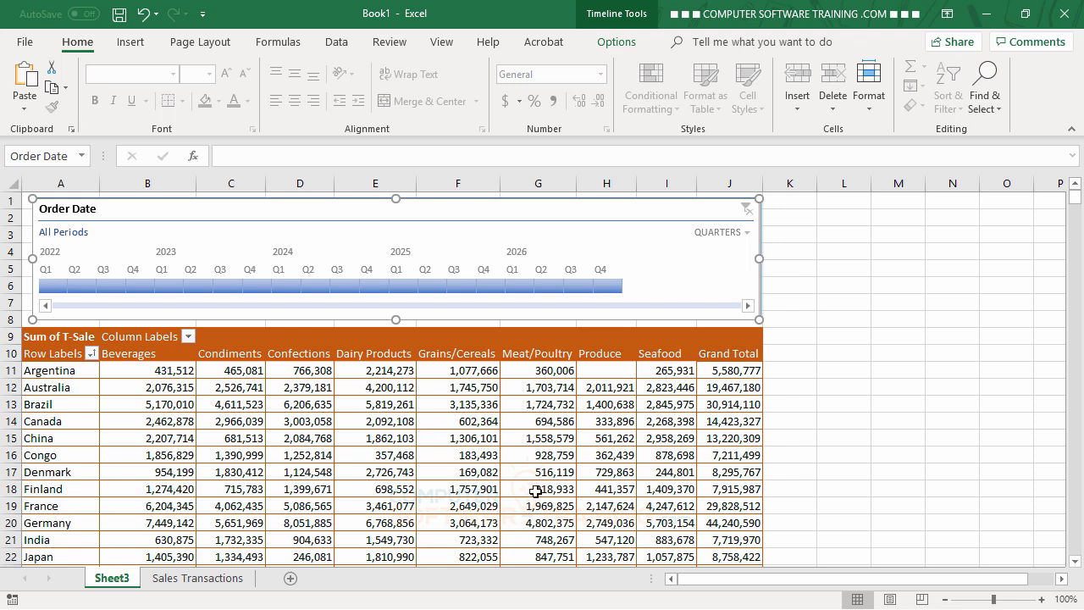
- Filter the PivotTable with the Order Date timeline to Q1 through Q4 of 2022
click(44, 285)
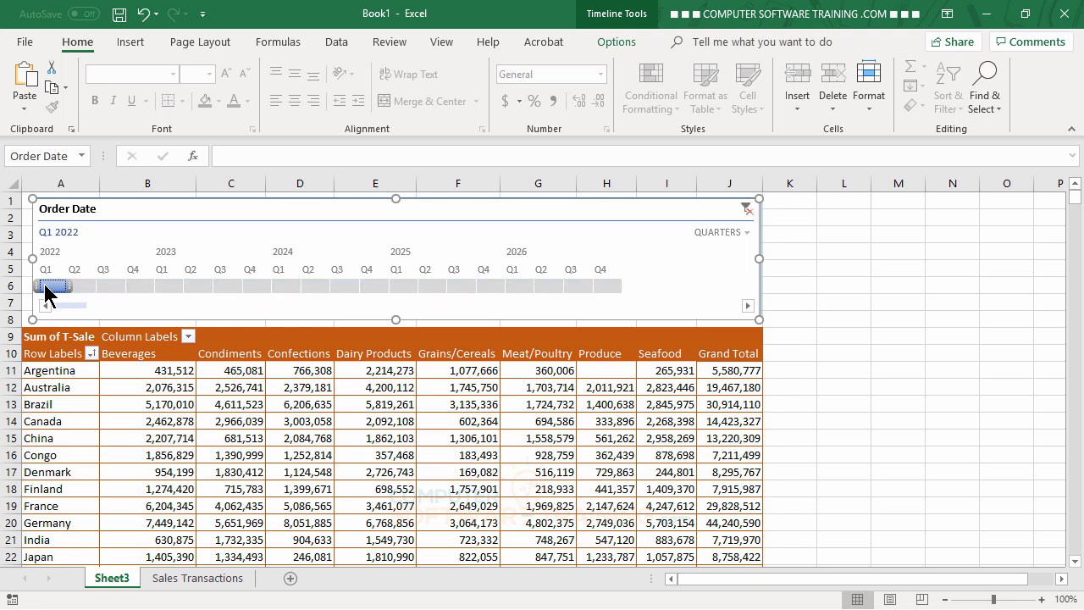
drag(45, 288, 135, 288)
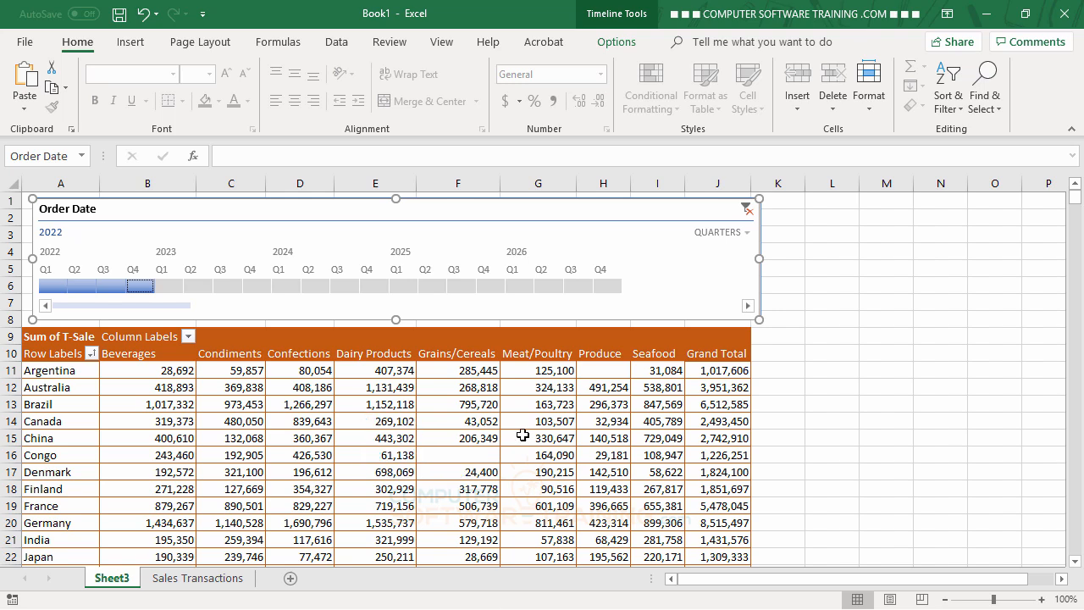
mouse_move(559, 455)
- Filter the PivotTable with the timeline to Q1 and Q2 of 2024, and select a value cell inside the PivotTable
click(286, 285)
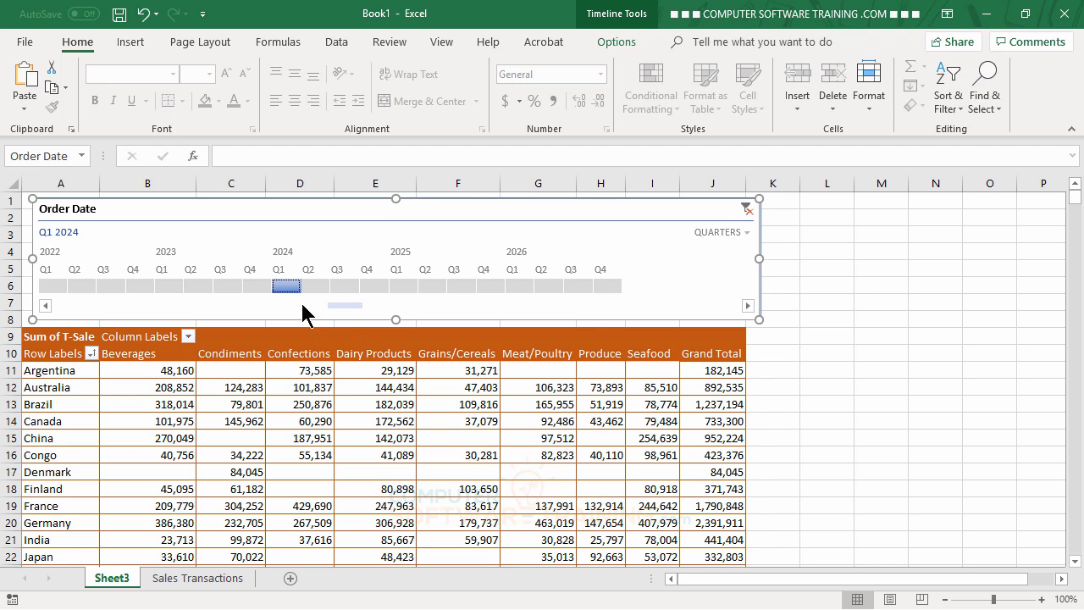
drag(288, 293, 314, 290)
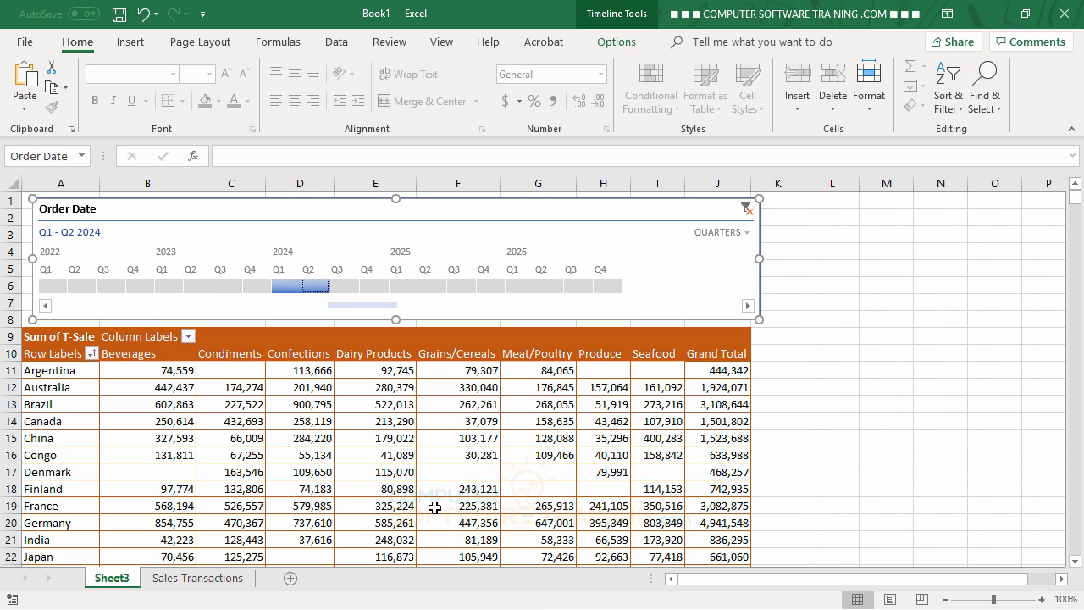
click(410, 468)
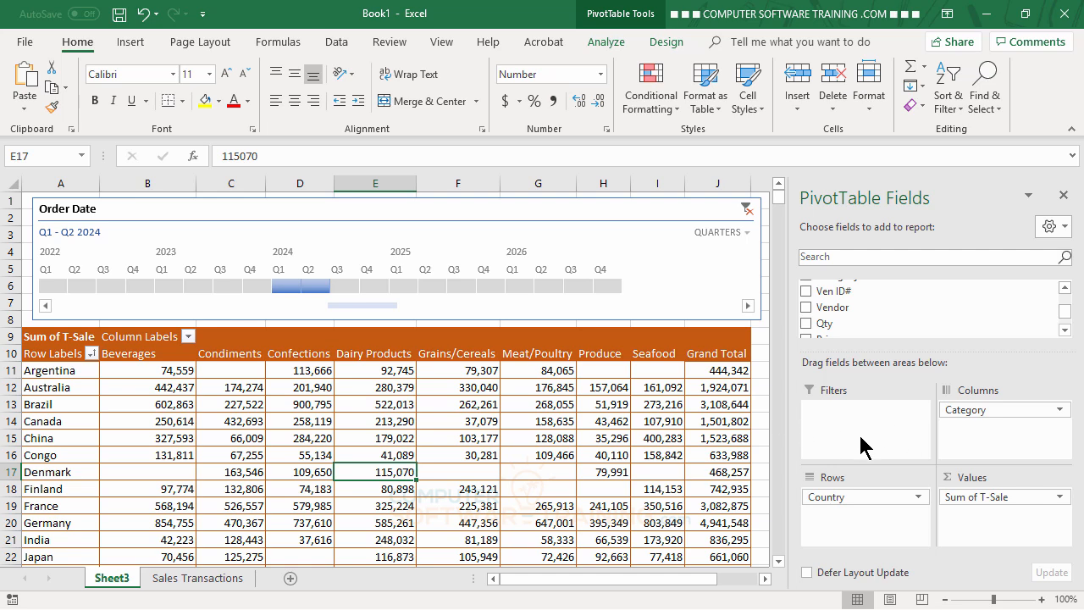